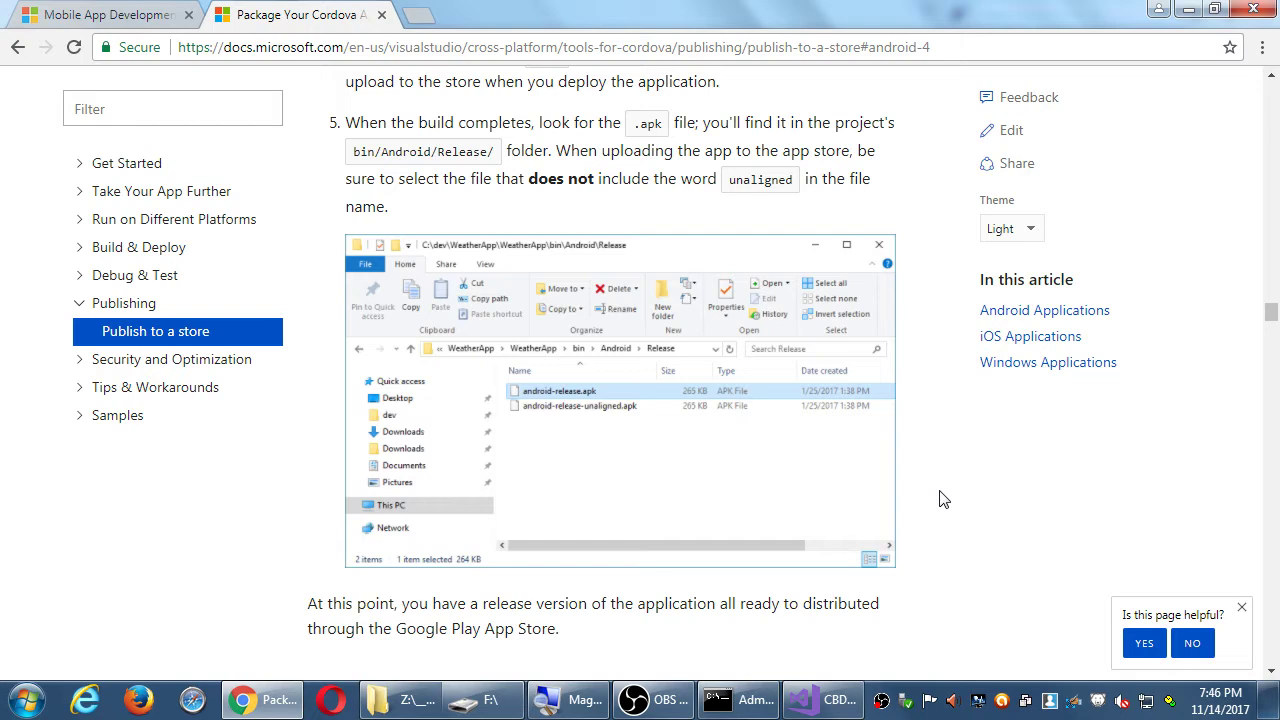
- Bring the F:\ Explorer window with the apk files to the front from the taskbar
{"action": "left_click", "coordinate": [483, 703]}
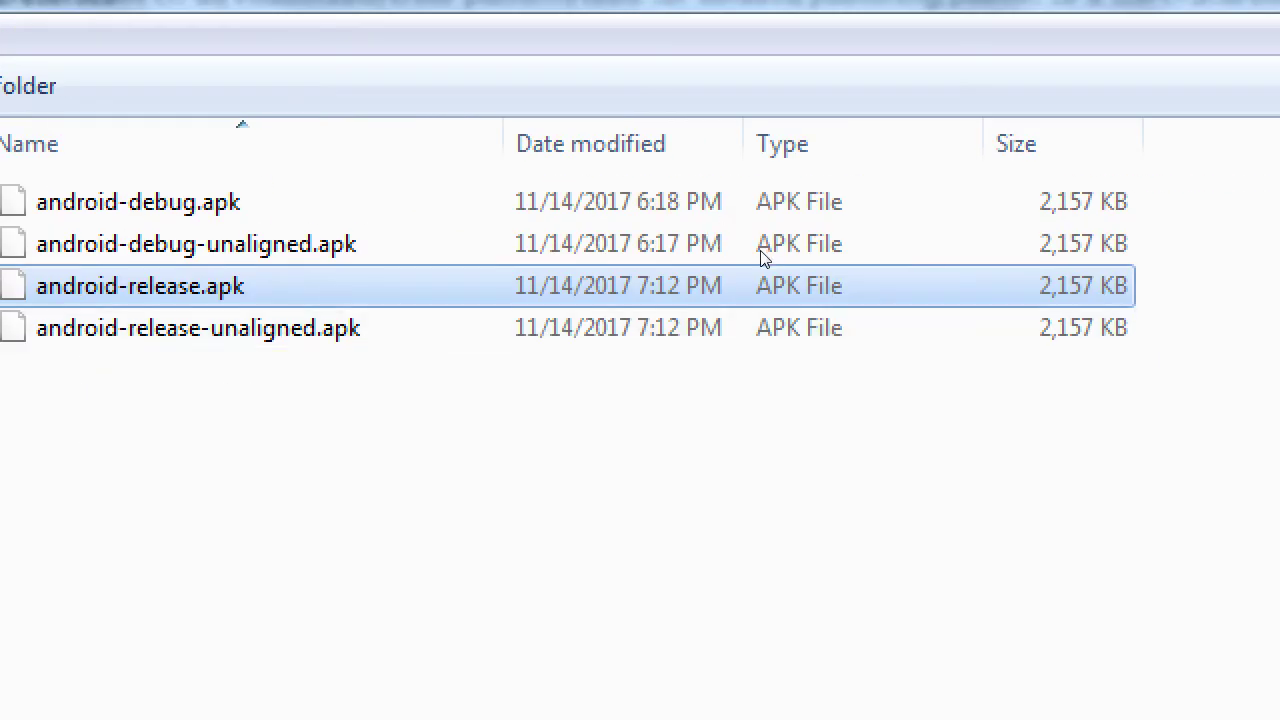
- Rename cbdb-1.apk at the F: drive root to kaiju-cbdb-1.apk, then go back to Chrome's Cordova guide
{"action": "key", "text": "BackSpace"}
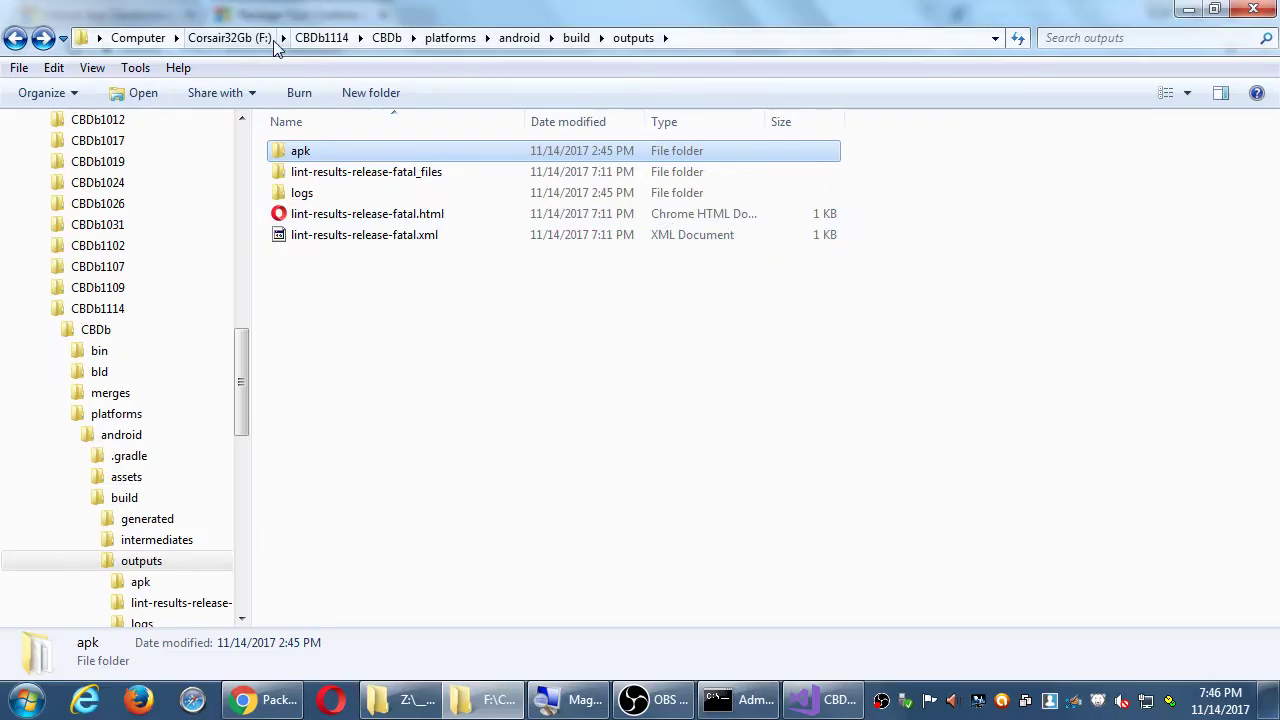
{"action": "left_click", "coordinate": [268, 40]}
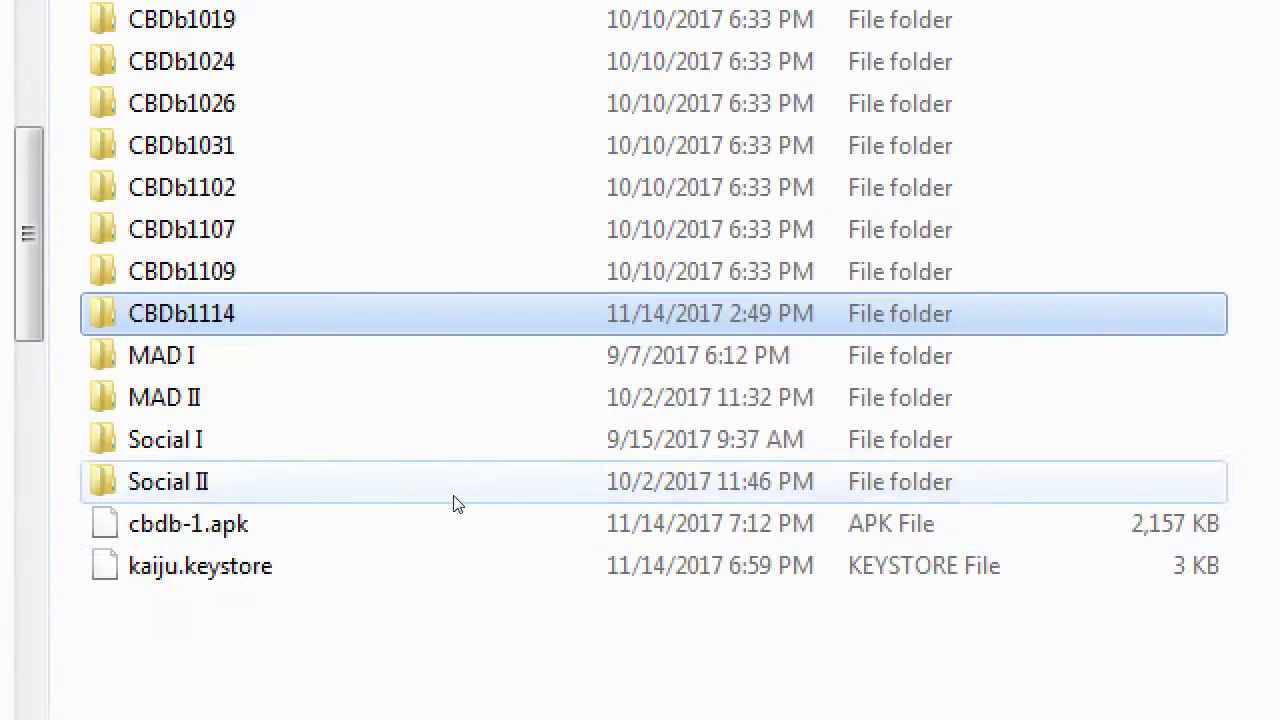
{"action": "left_click", "coordinate": [188, 524]}
{"action": "mouse_move", "coordinate": [346, 719]}
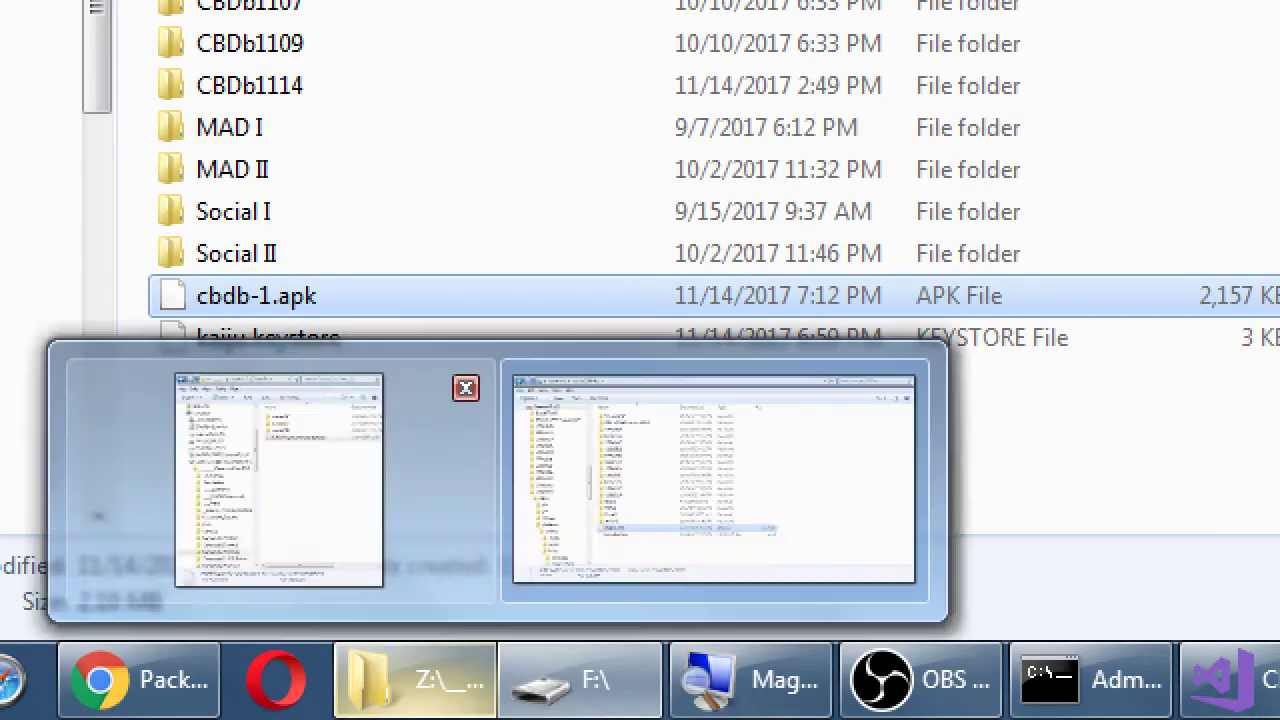
{"action": "key", "text": "F2"}
{"action": "type", "text": "kaiju"}
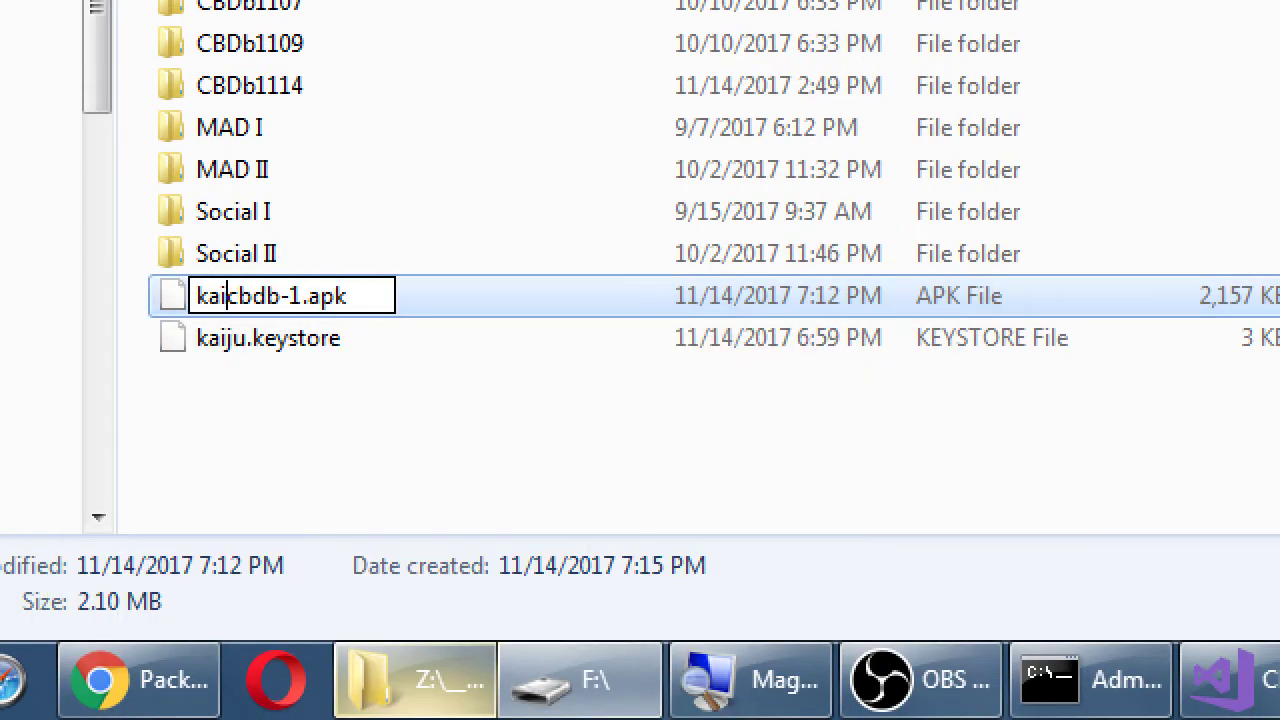
{"action": "type", "text": "-"}
{"action": "key", "text": "Return"}
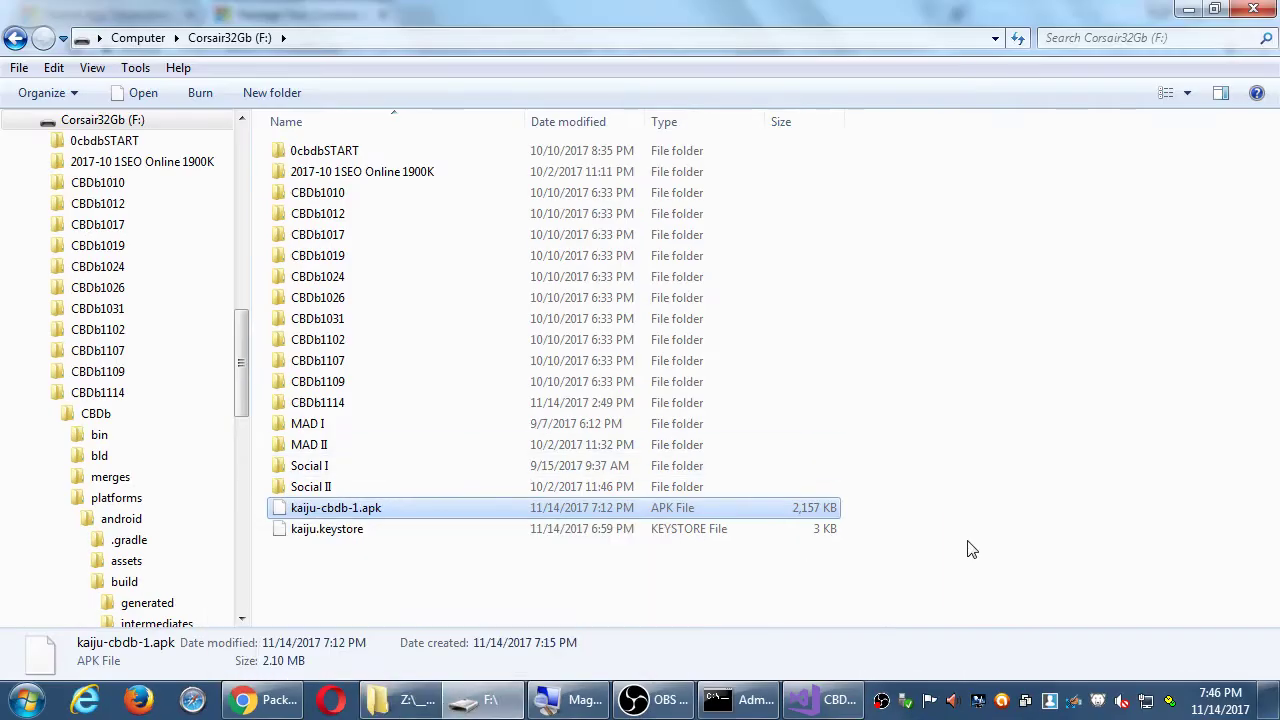
{"action": "left_click", "coordinate": [275, 702]}
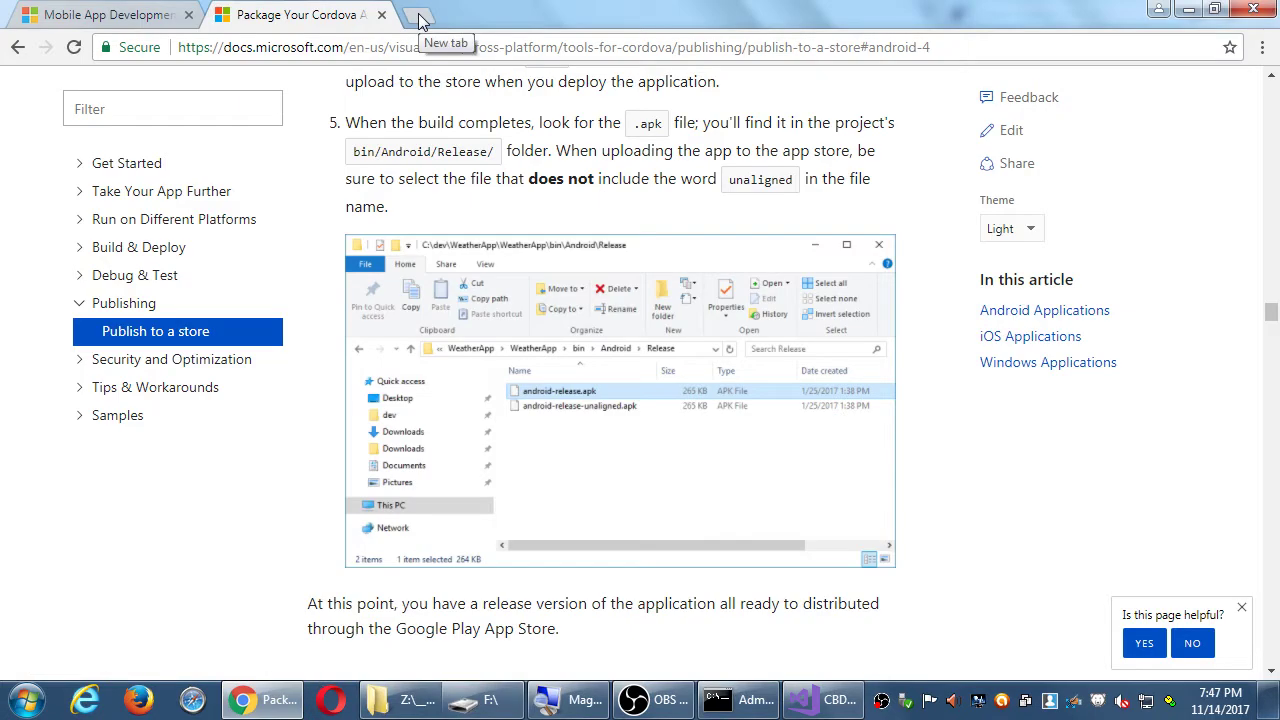
- Load developer.android.com in a new third Chrome tab
{"action": "left_click", "coordinate": [418, 16]}
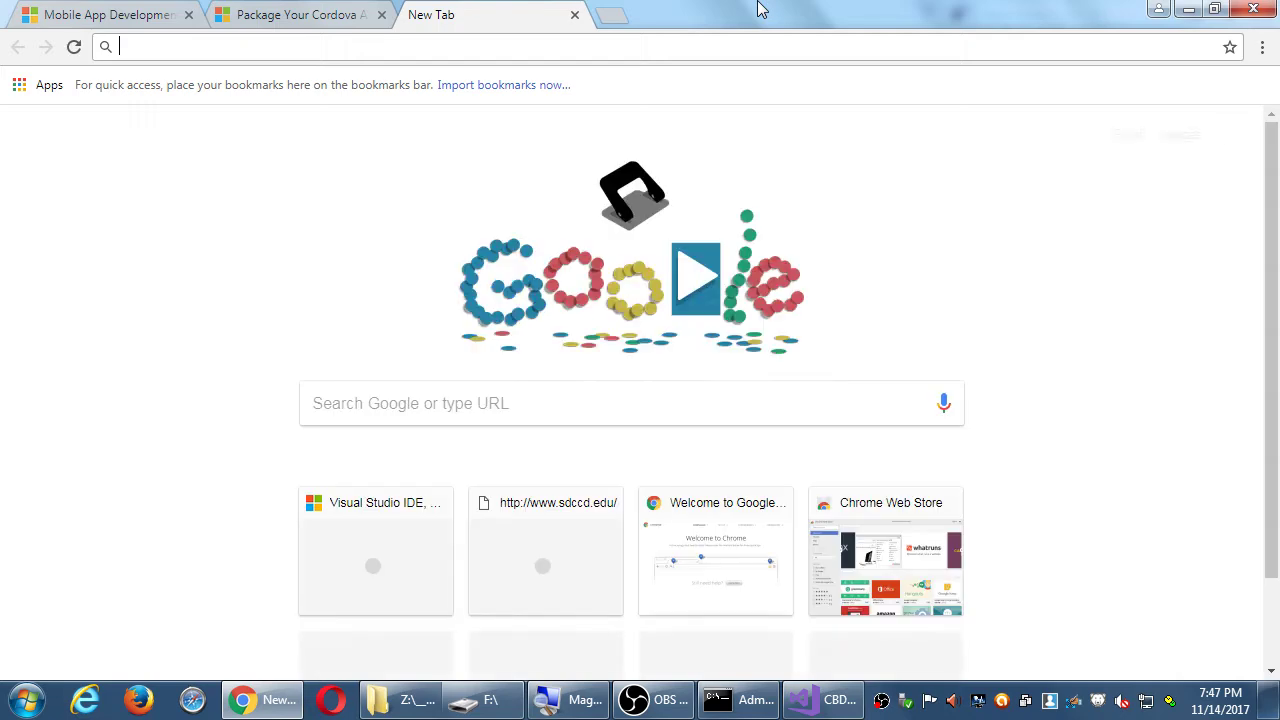
{"action": "type", "text": "developer.andor"}
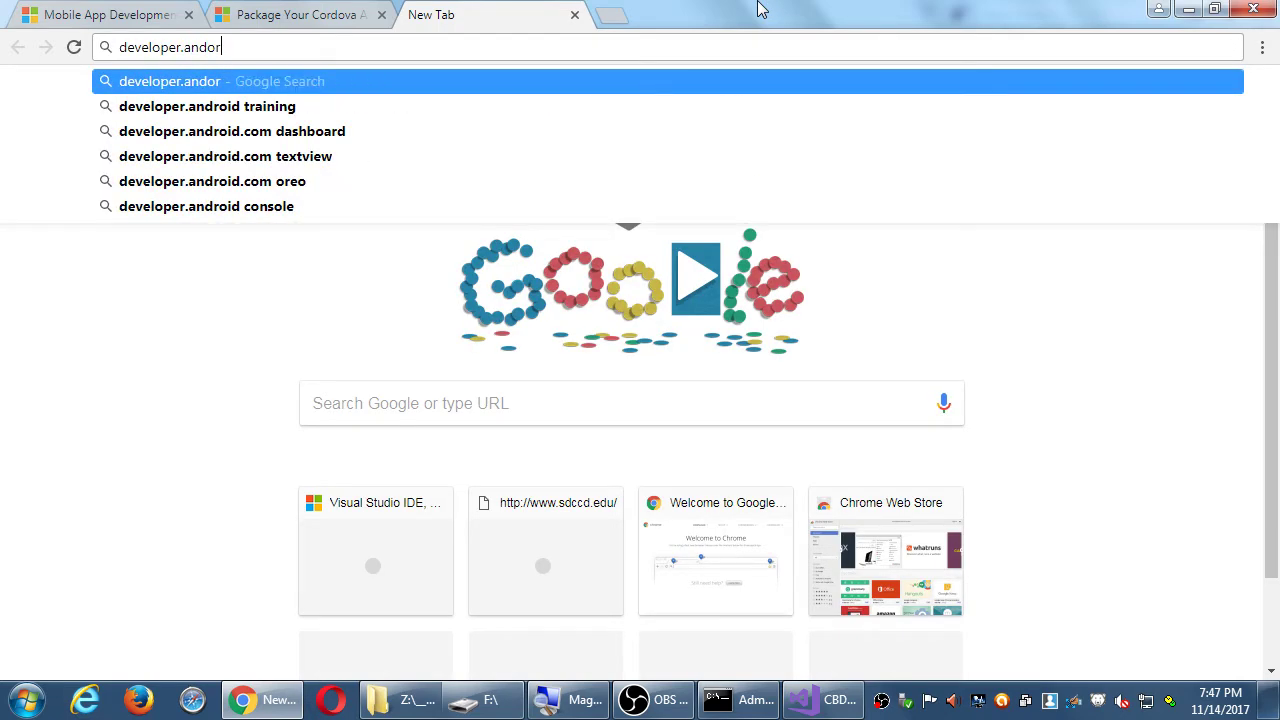
{"action": "key", "text": "BackSpace"}
{"action": "type", "text": "rid.com"}
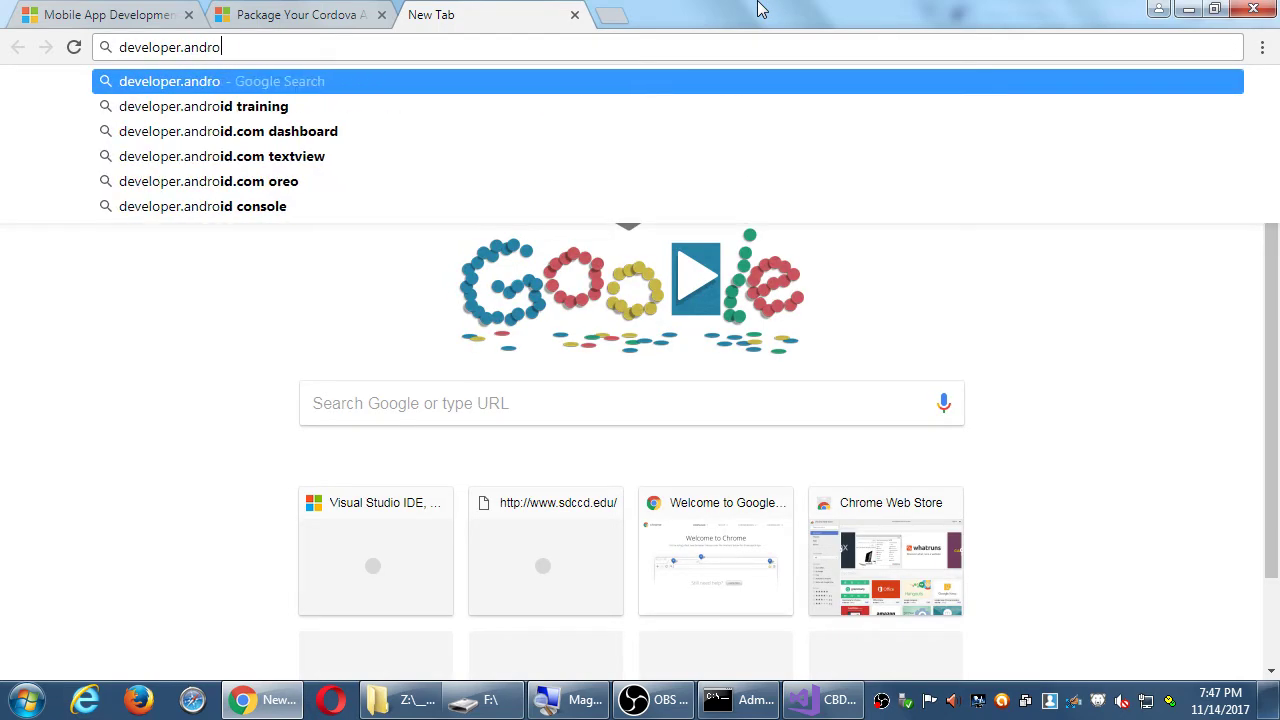
{"action": "key", "text": "Return"}
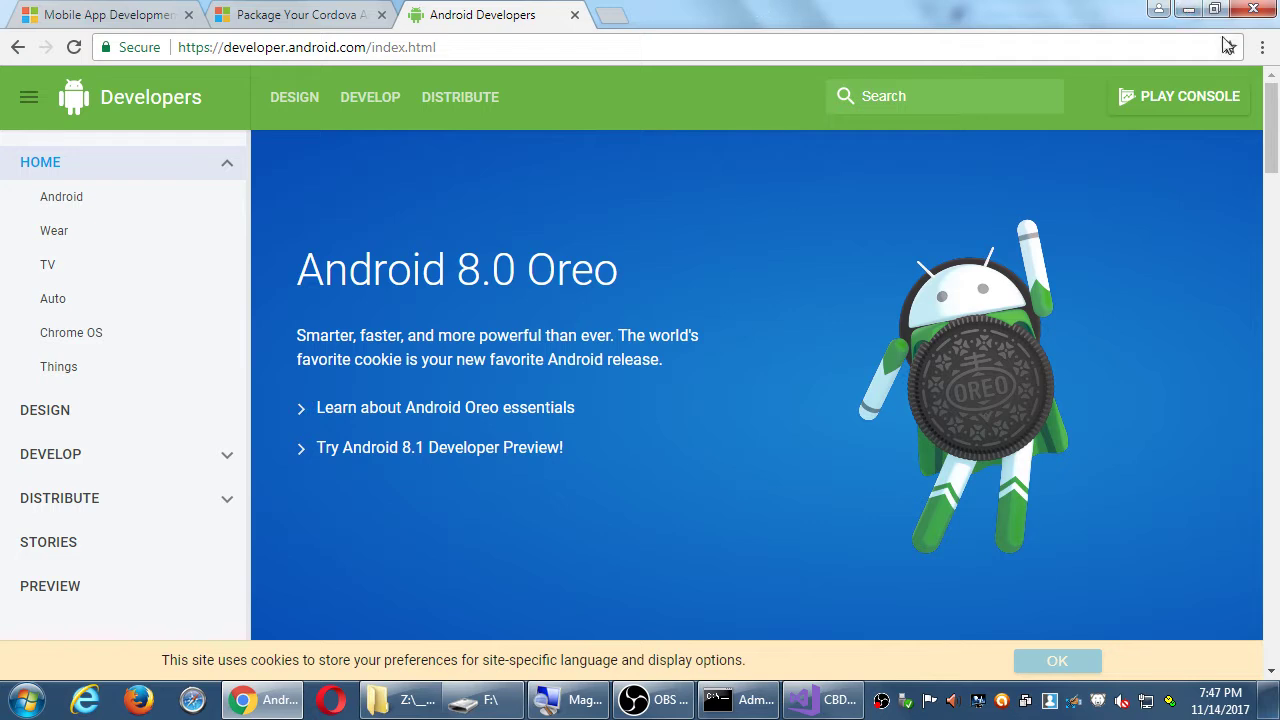
{"action": "left_click", "coordinate": [1193, 100]}
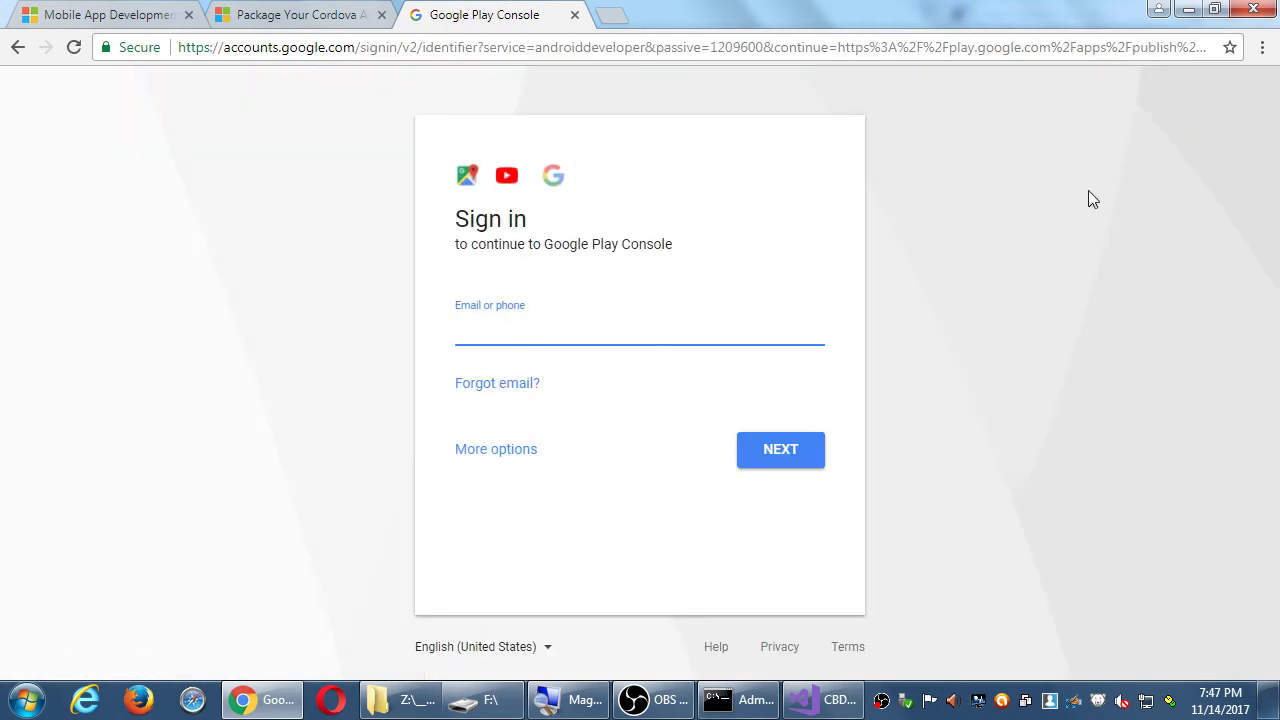
{"action": "key", "text": "alt+Left"}
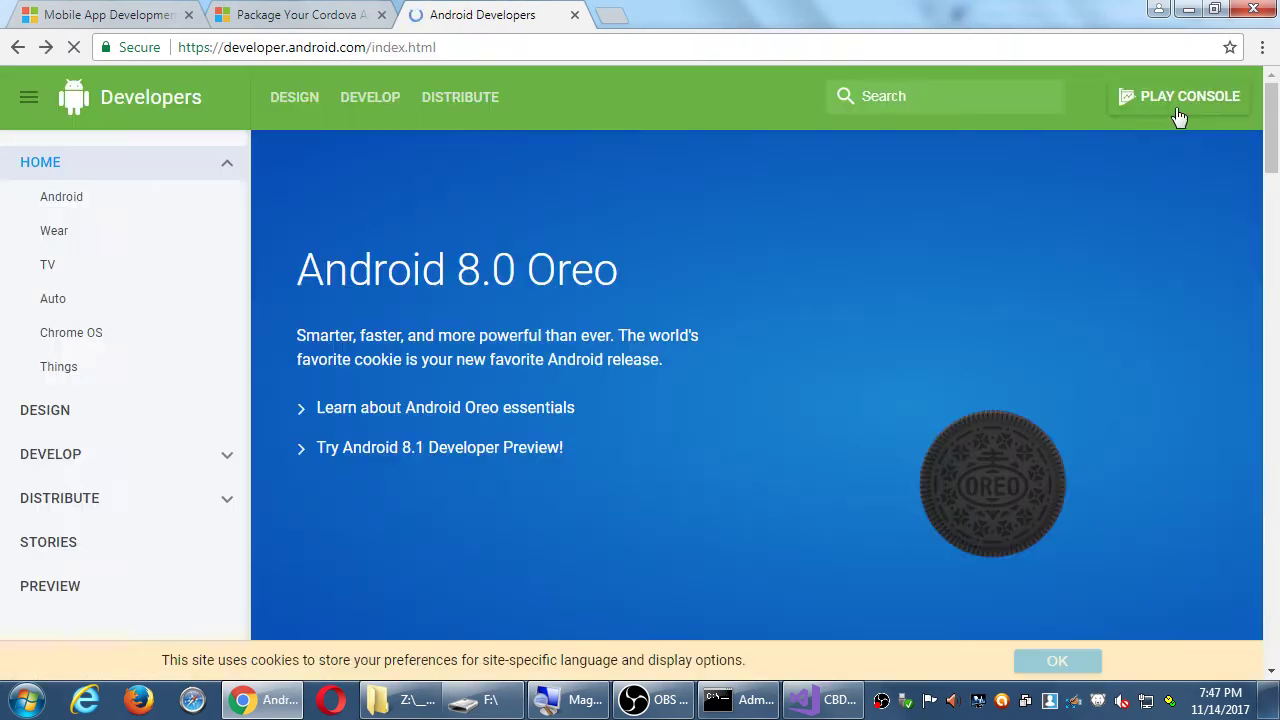
{"action": "left_click", "coordinate": [1172, 100]}
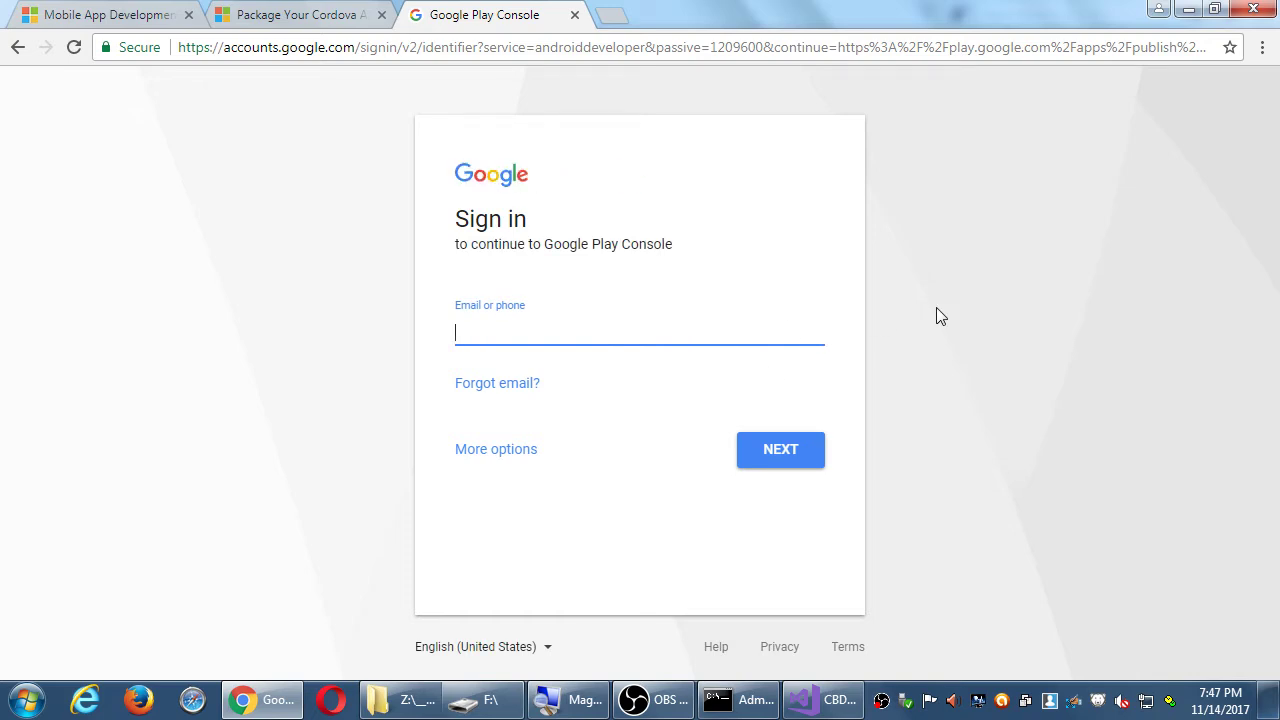
{"action": "key", "text": "alt+Left"}
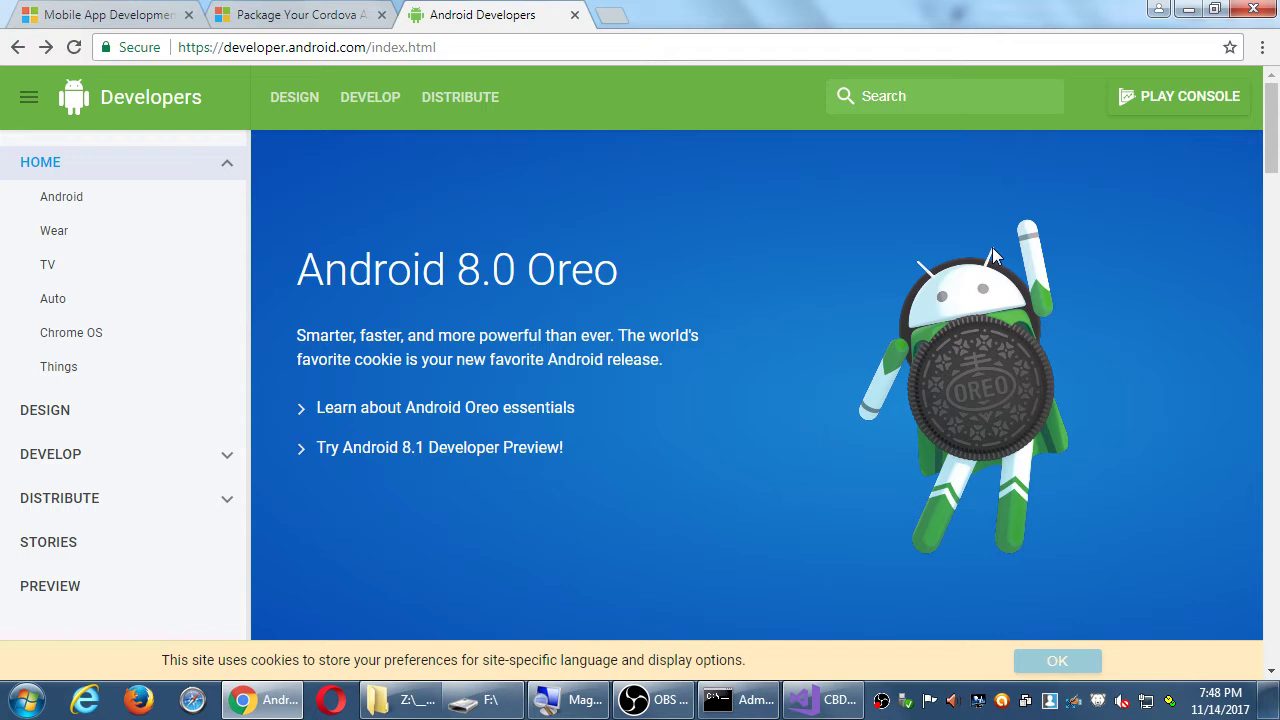
- Load amazon.com in a new tab, return to Android Developers, then open another blank tab
{"action": "key", "text": "ctrl+t"}
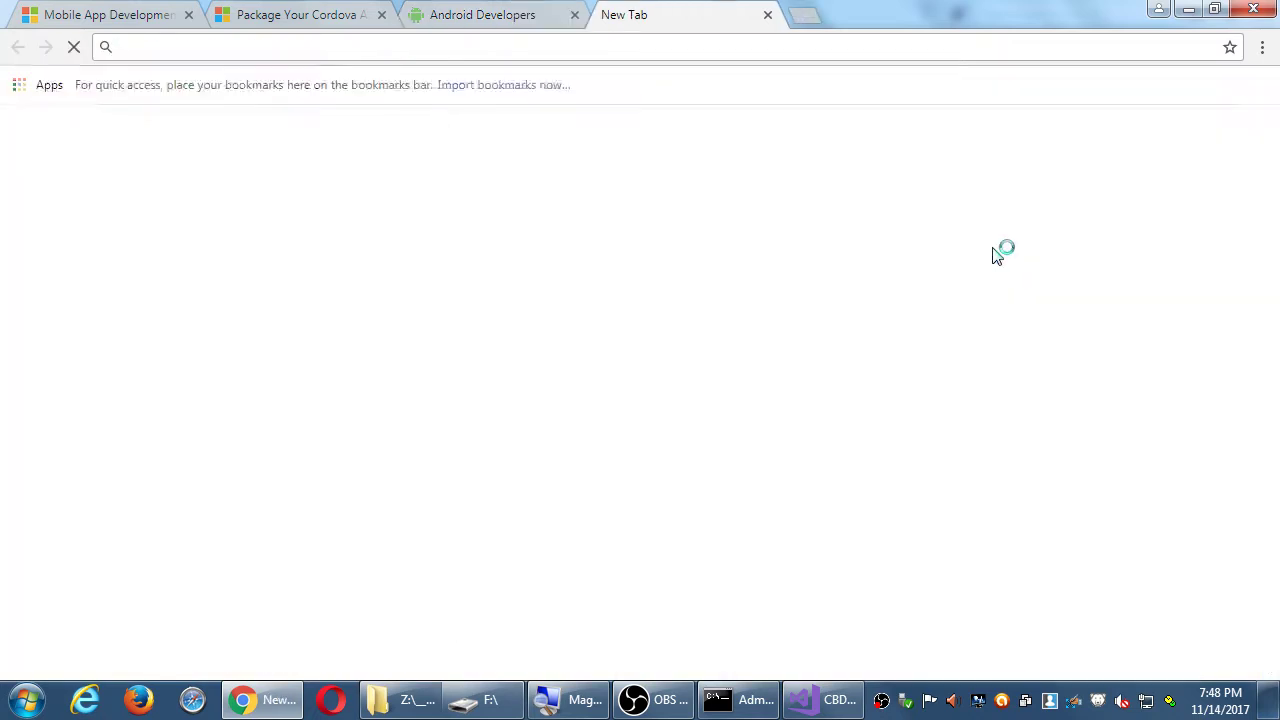
{"action": "type", "text": "amazon.co"}
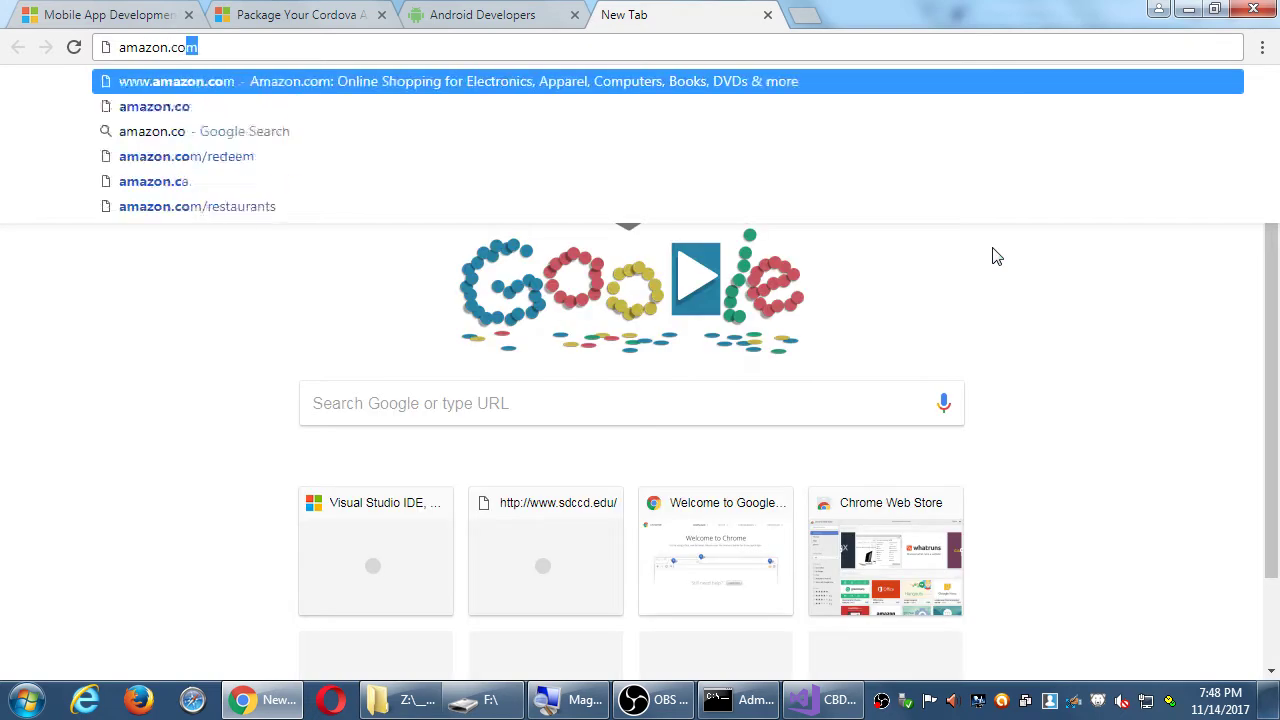
{"action": "key", "text": "Return"}
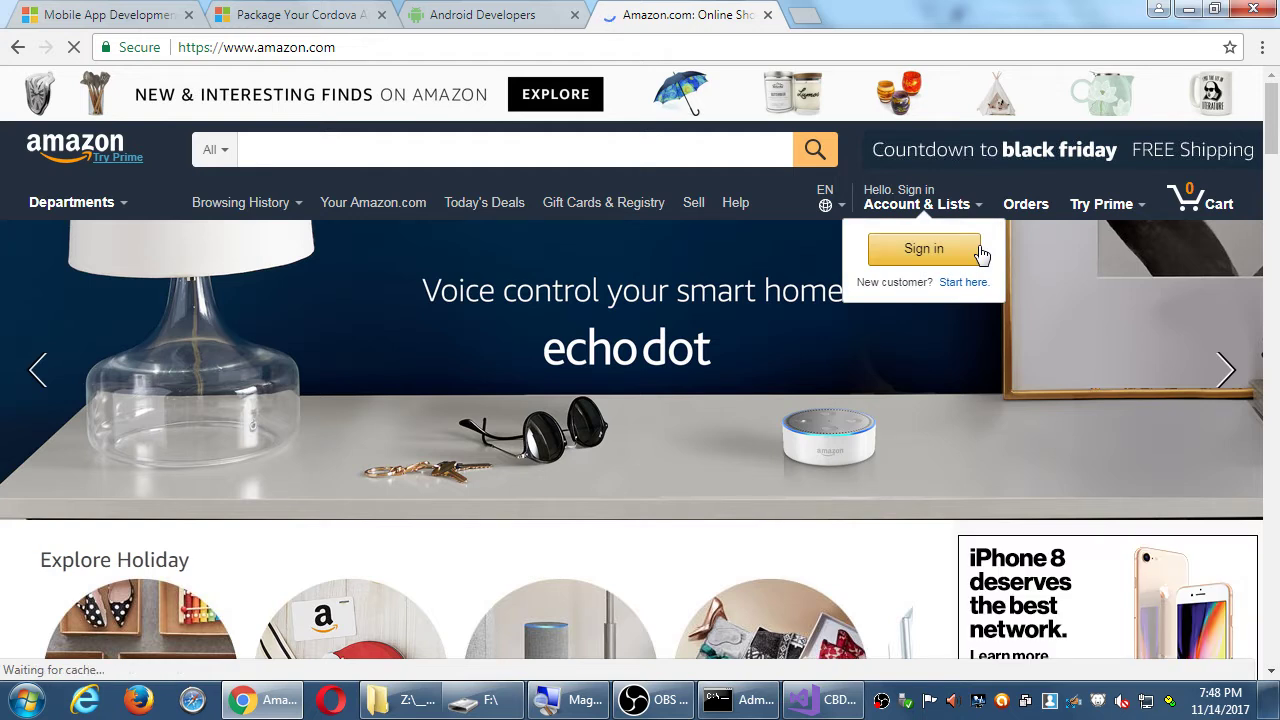
{"action": "key", "text": "ctrl+shift+Tab"}
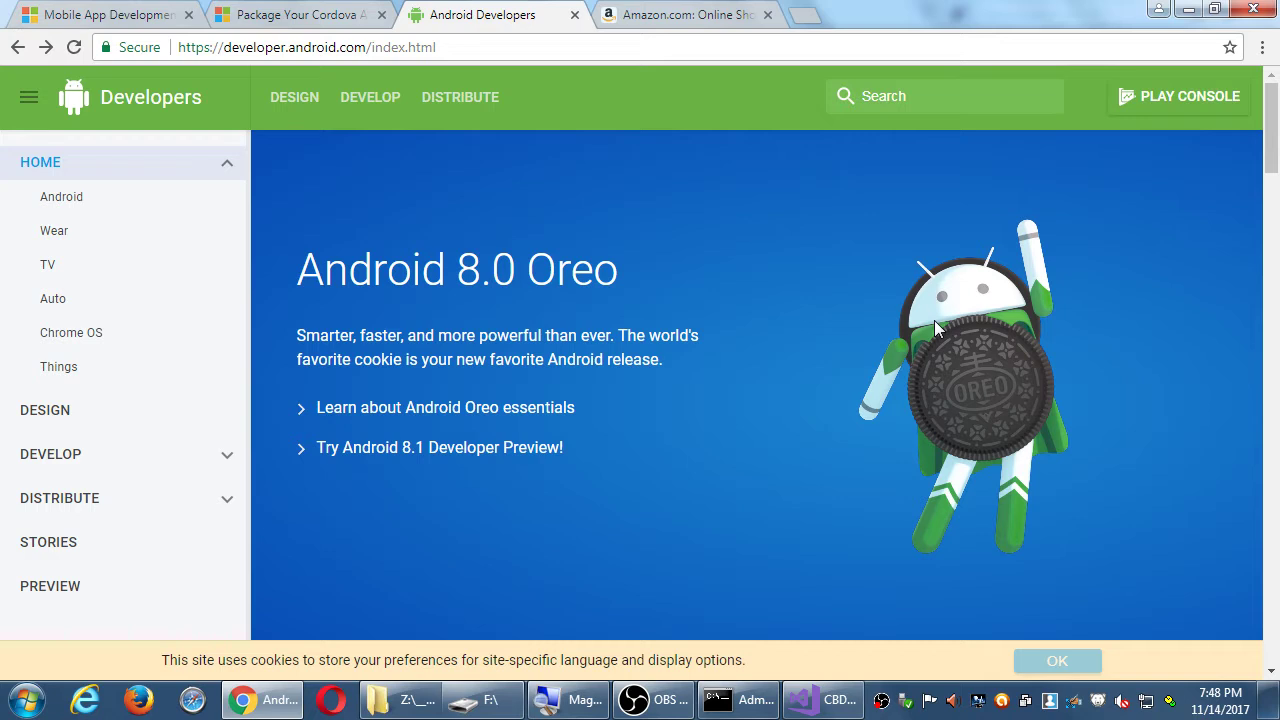
{"action": "key", "text": "ctrl+t"}
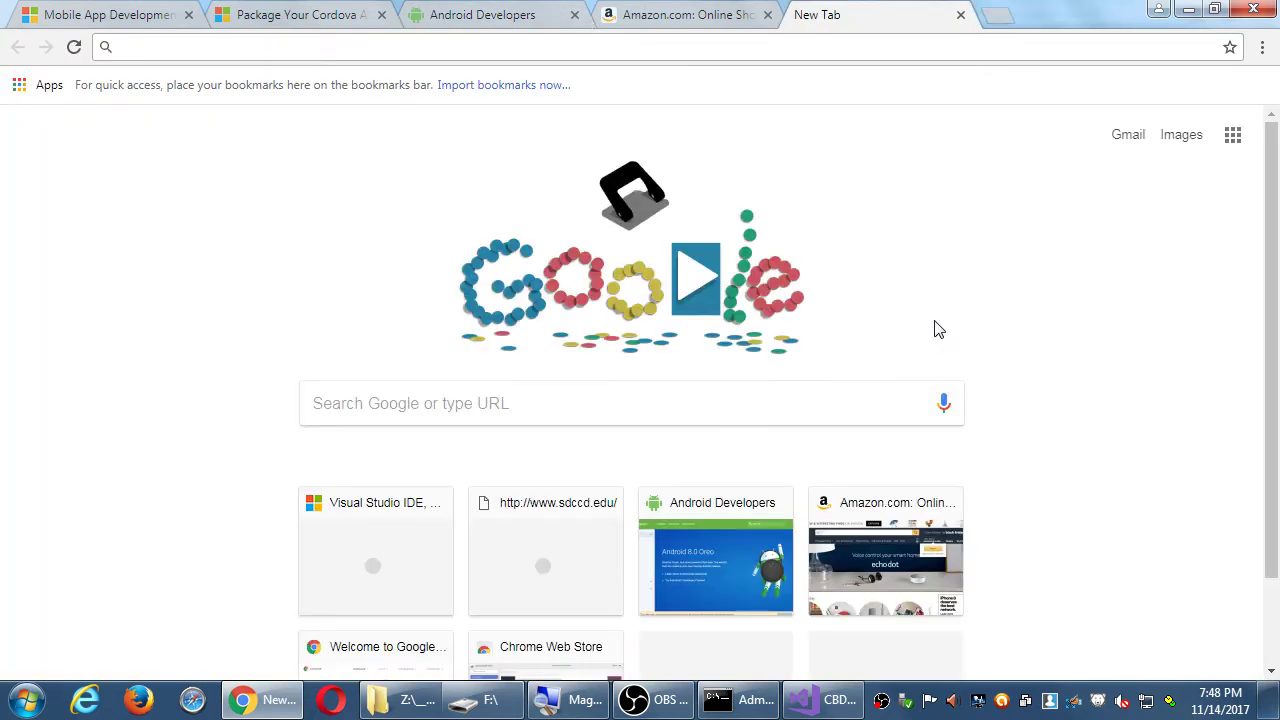
- Search Google for the Play Store, open its Apps section, then switch back to the Amazon tab
{"action": "type", "text": "play stor"}
{"action": "key", "text": "Return"}
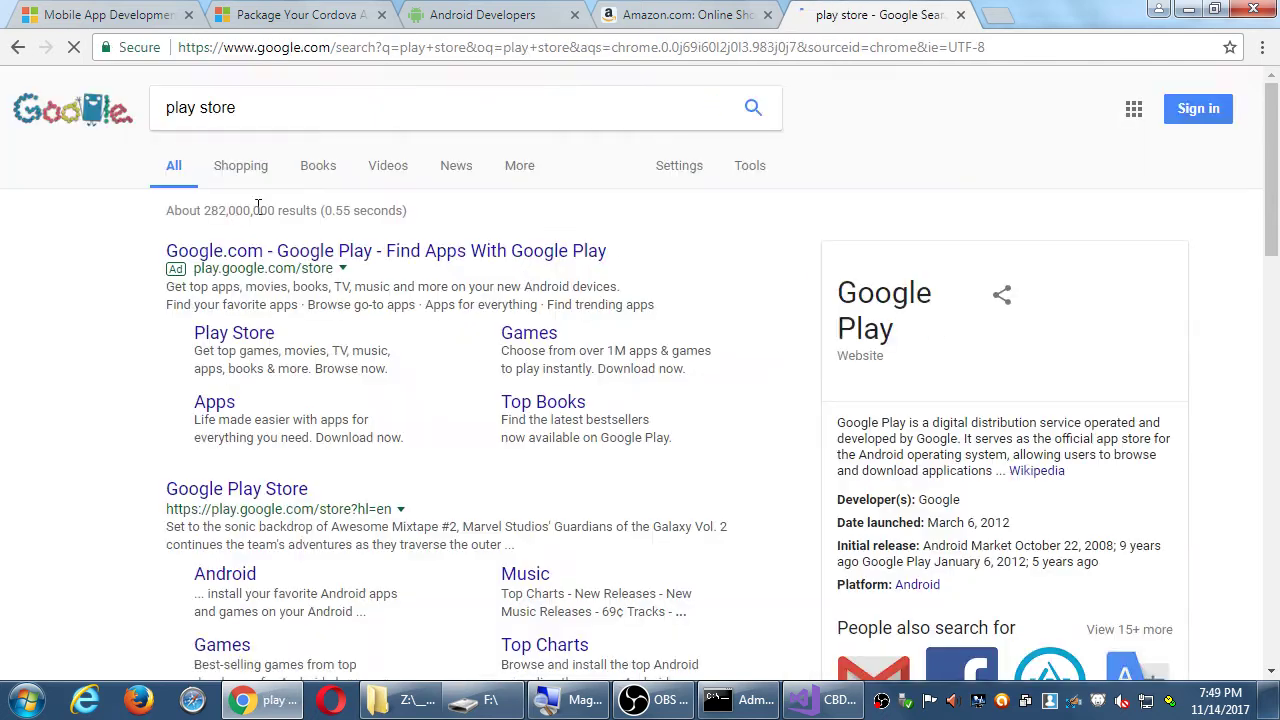
{"action": "left_click", "coordinate": [271, 491]}
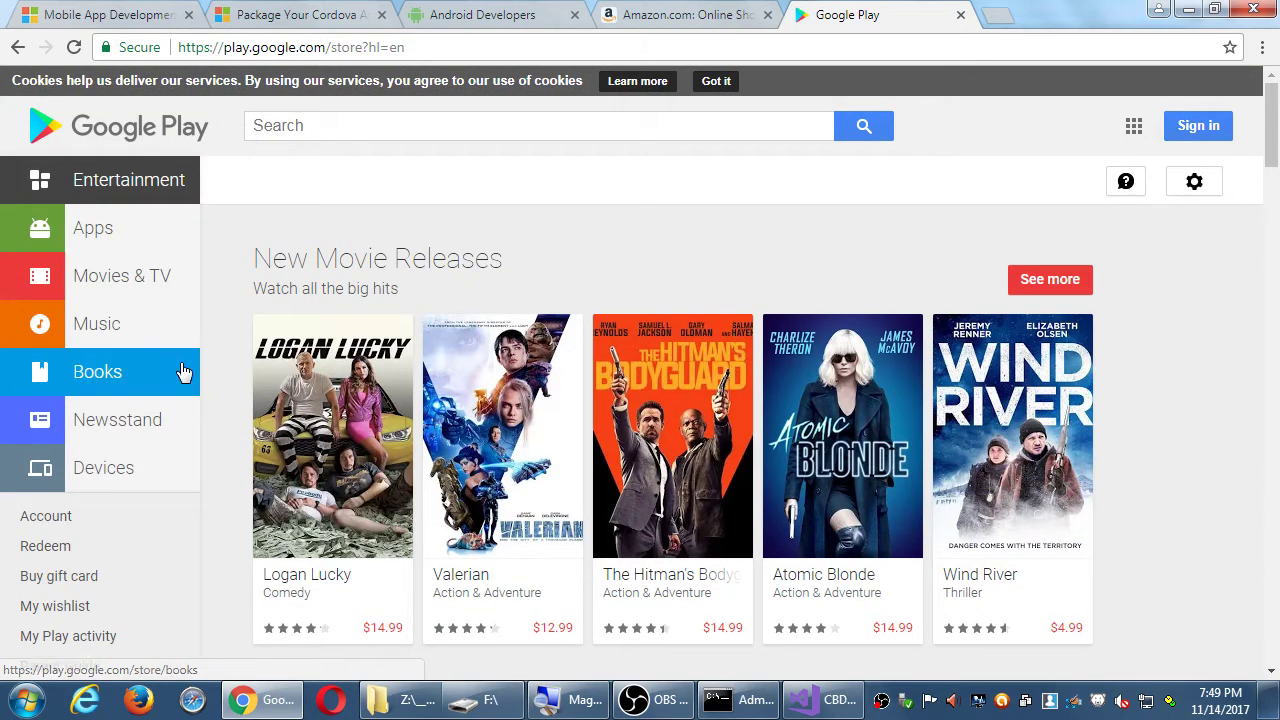
{"action": "left_click", "coordinate": [133, 244]}
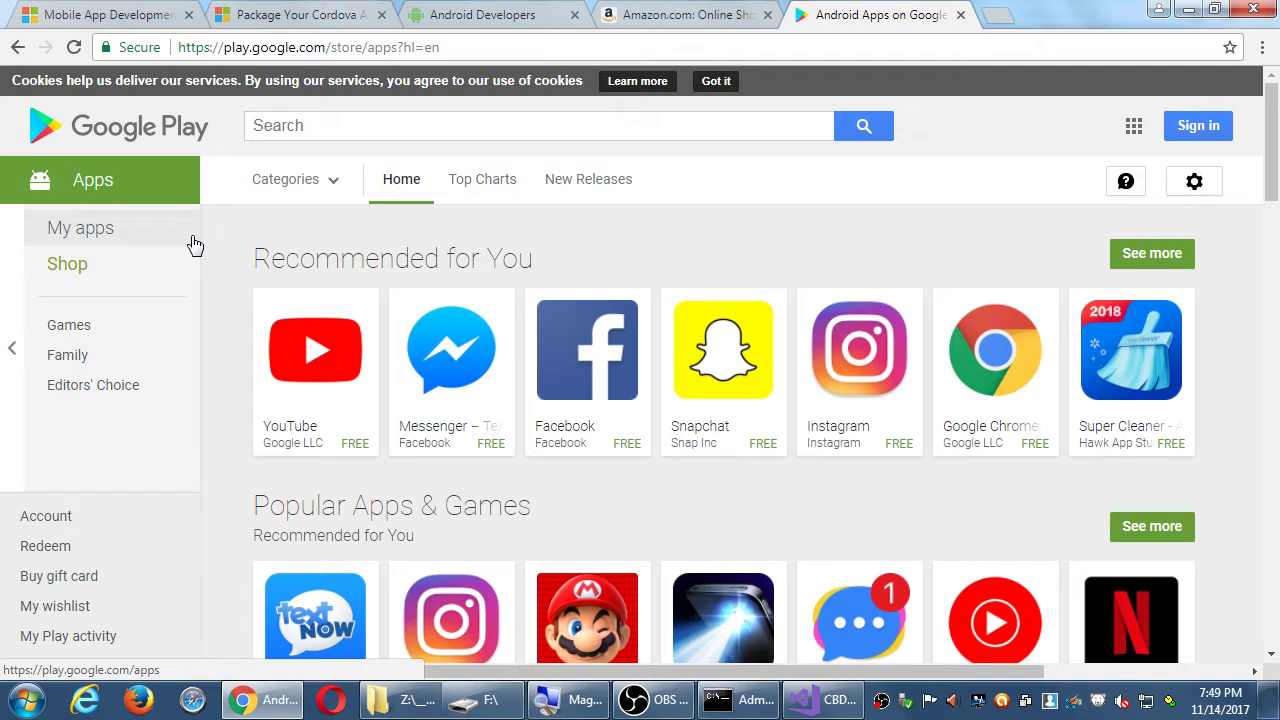
{"action": "key", "text": "ctrl+shift+Tab"}
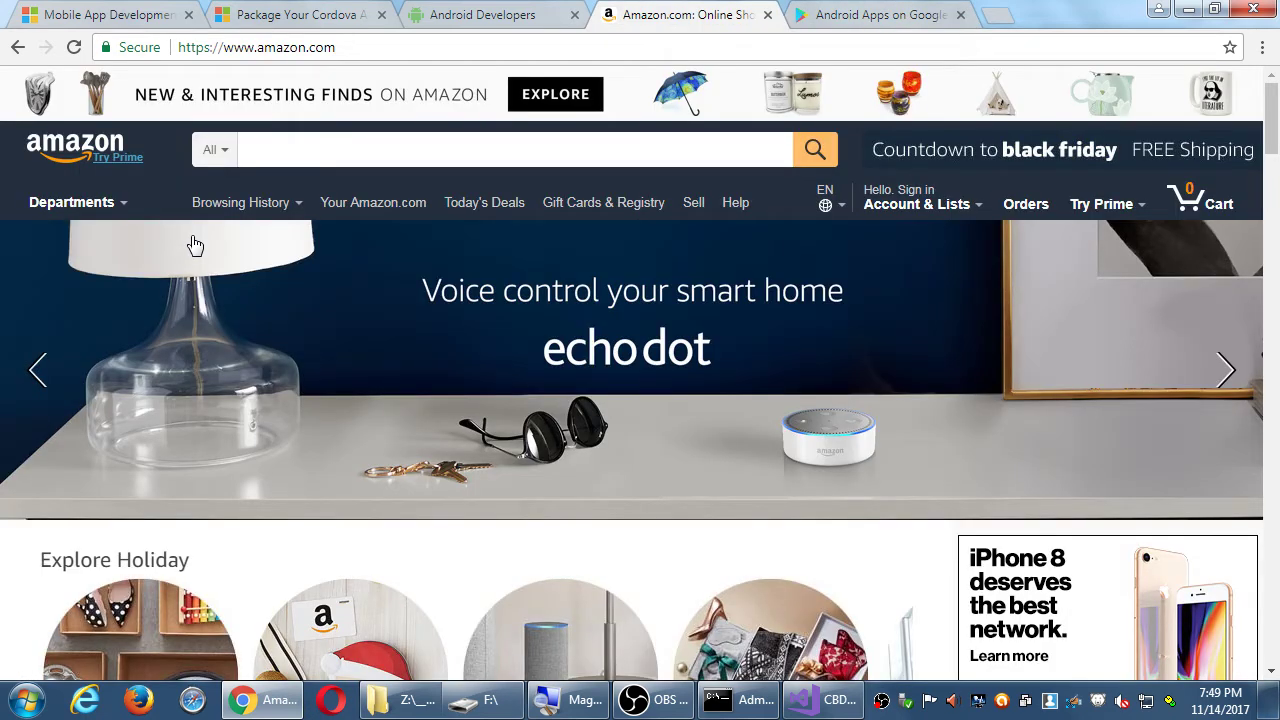
- Search Amazon's Apps & Games department for 'social media', getting 4,108 results
{"action": "left_click", "coordinate": [216, 150]}
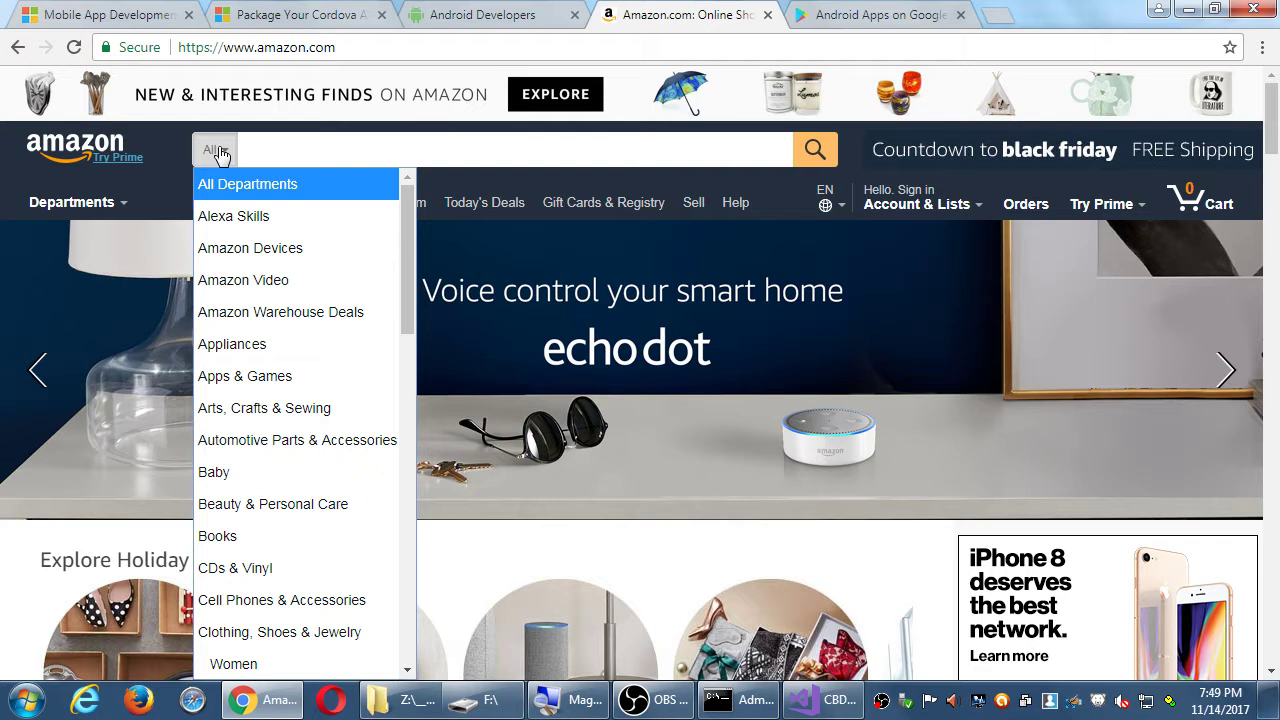
{"action": "left_click", "coordinate": [240, 376]}
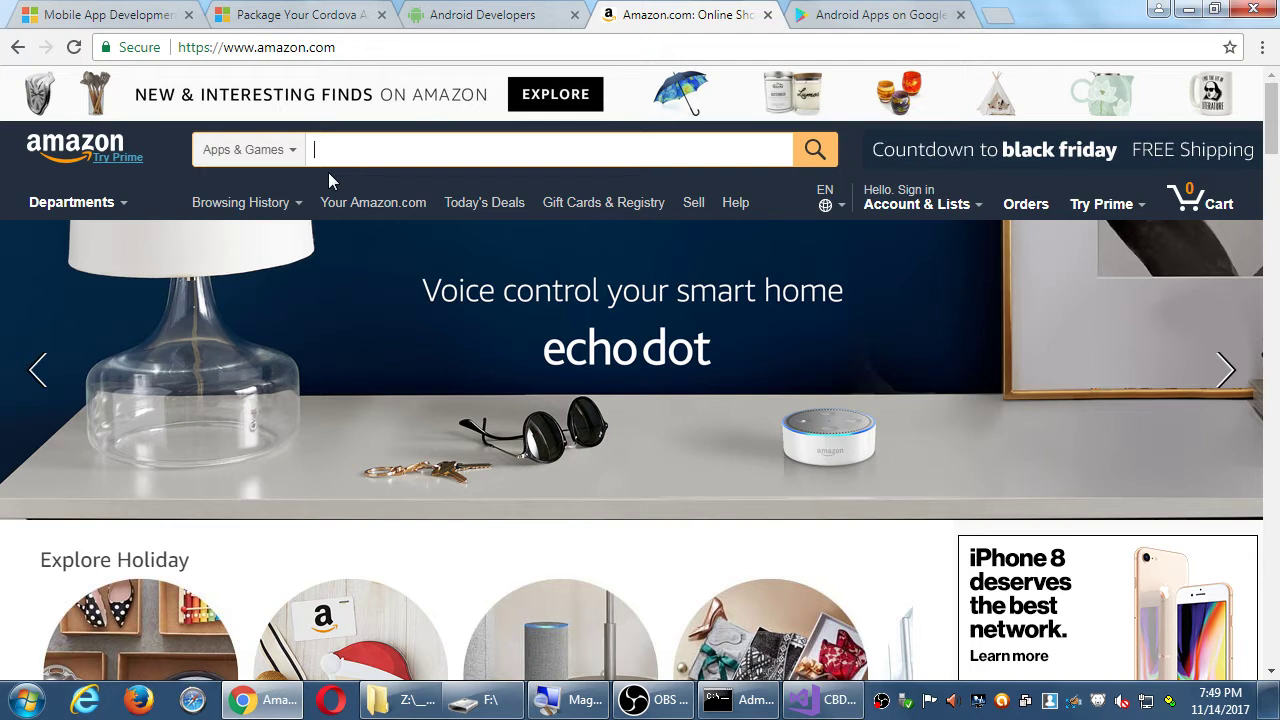
{"action": "type", "text": "cial media"}
{"action": "key", "text": "Return"}
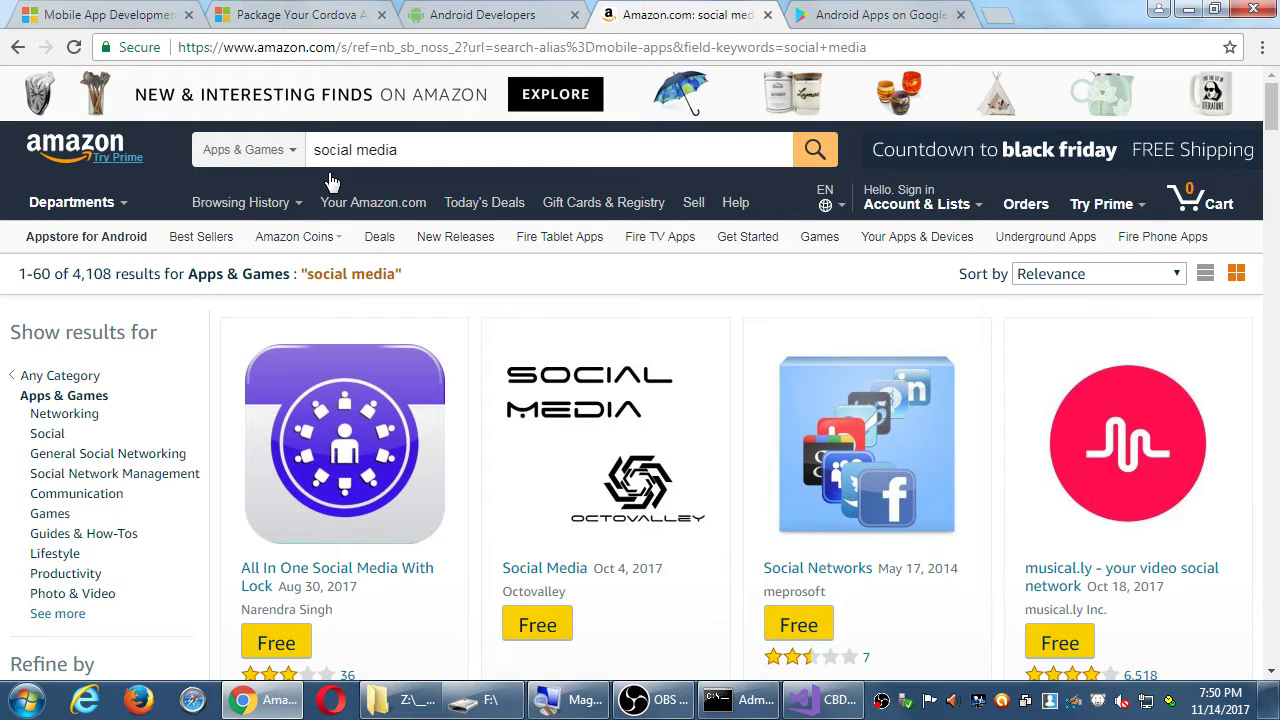
{"action": "scroll", "coordinate": [490, 240], "scroll_direction": "down", "scroll_amount": 5}
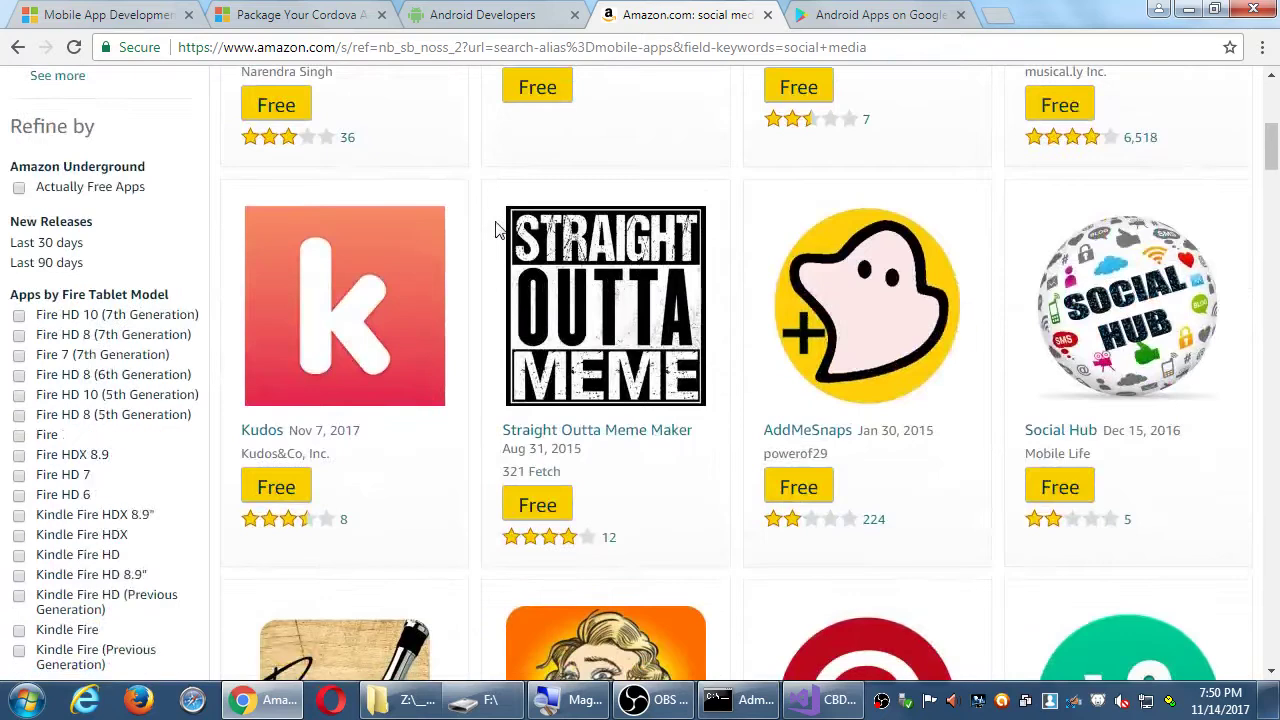
{"action": "scroll", "coordinate": [495, 230], "scroll_direction": "down", "scroll_amount": 4}
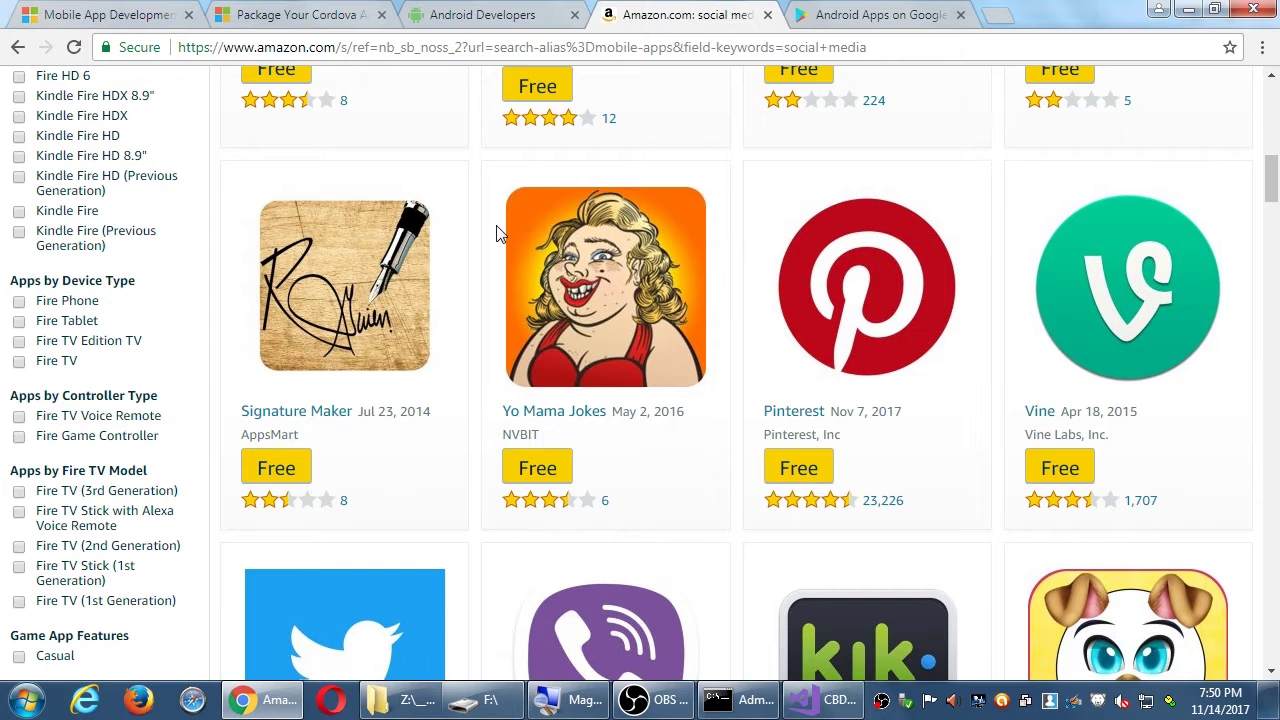
{"action": "scroll", "coordinate": [500, 233], "scroll_direction": "down", "scroll_amount": 2}
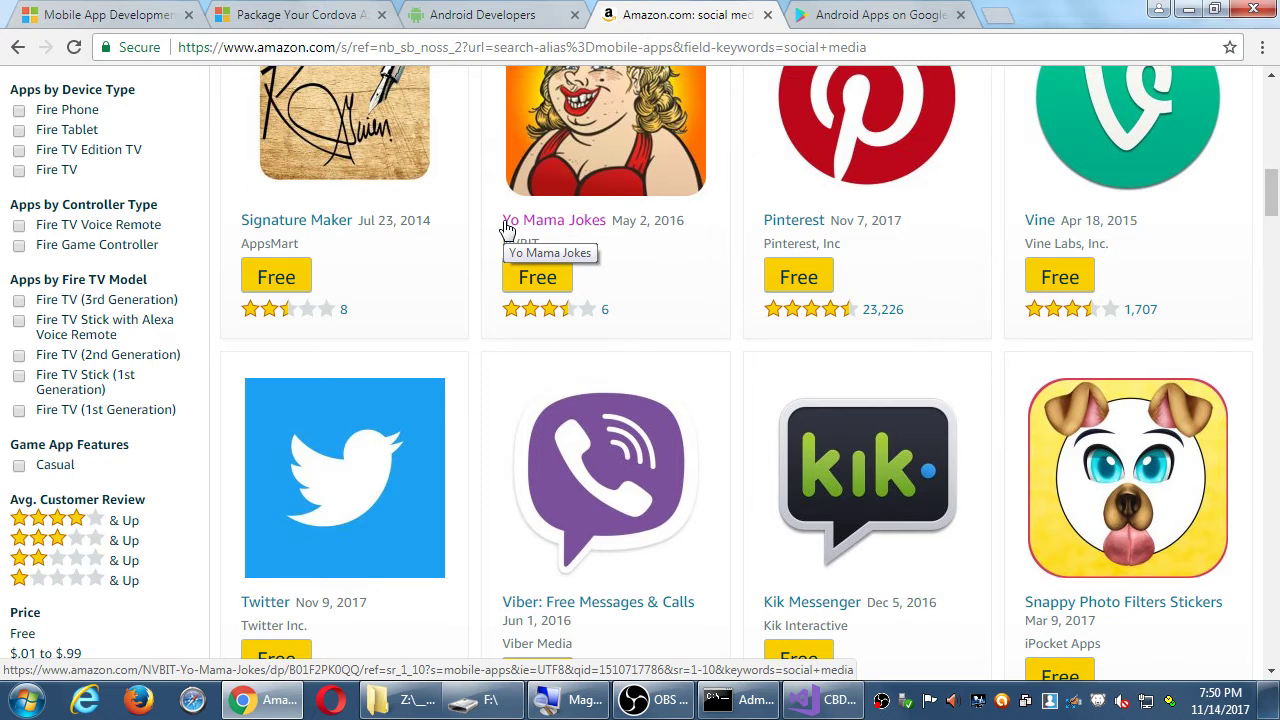
{"action": "scroll", "coordinate": [505, 229], "scroll_direction": "up", "scroll_amount": 10}
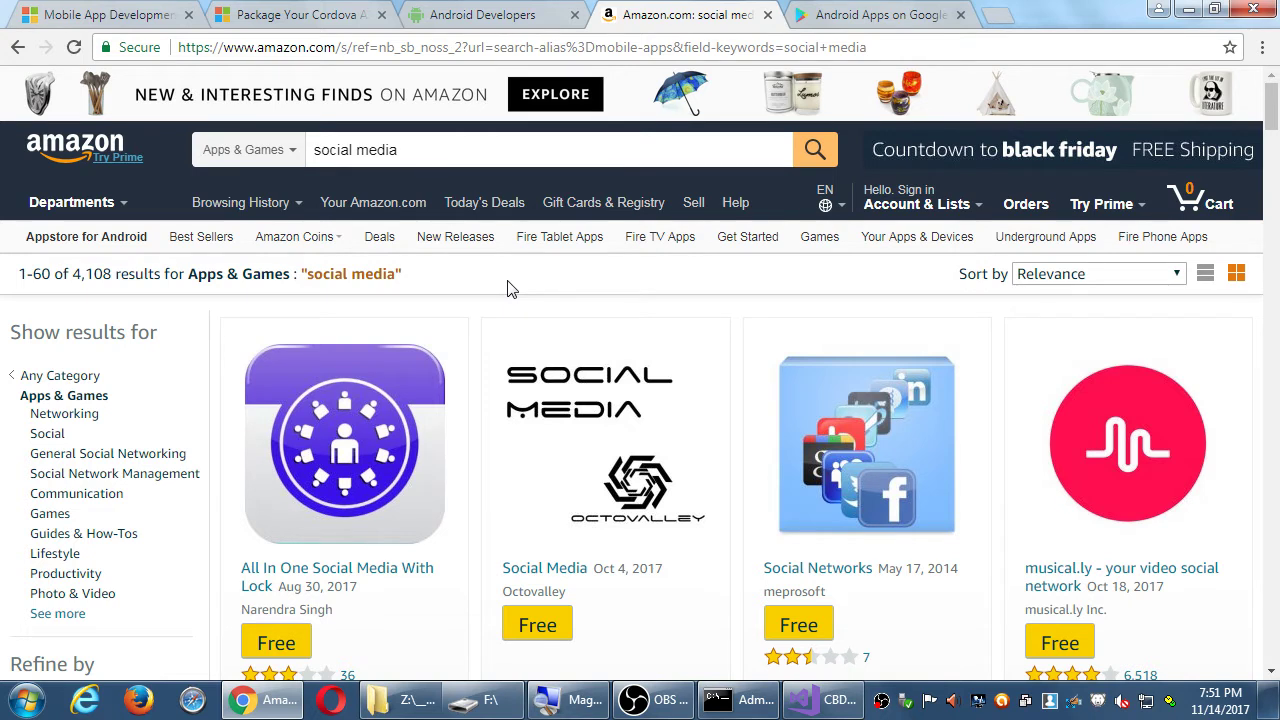
- Load developer.apple.com in a new sixth tab by editing the suggested Android Developers address
{"action": "key", "text": "ctrl+t"}
{"action": "type", "text": "deve"}
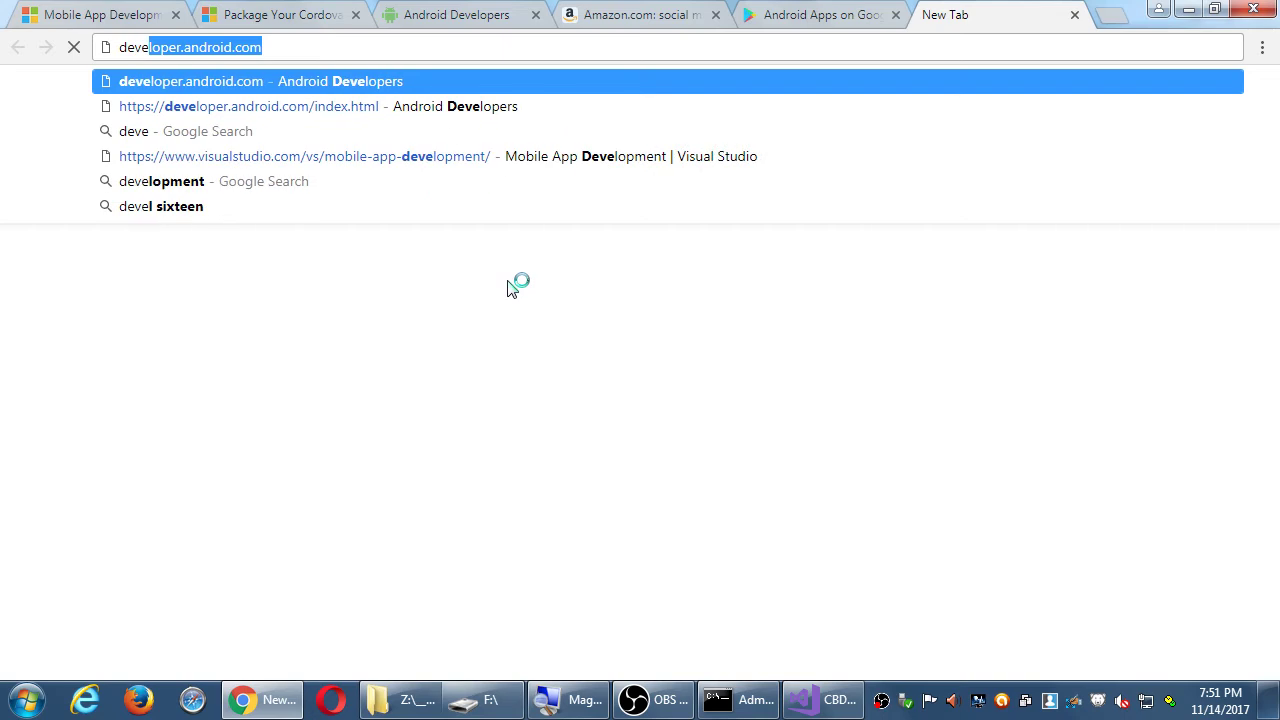
{"action": "key", "text": "End"}
{"action": "key", "text": "Left"}
{"action": "key", "text": "Left"}
{"action": "key", "text": "Left"}
{"action": "key", "text": "Left"}
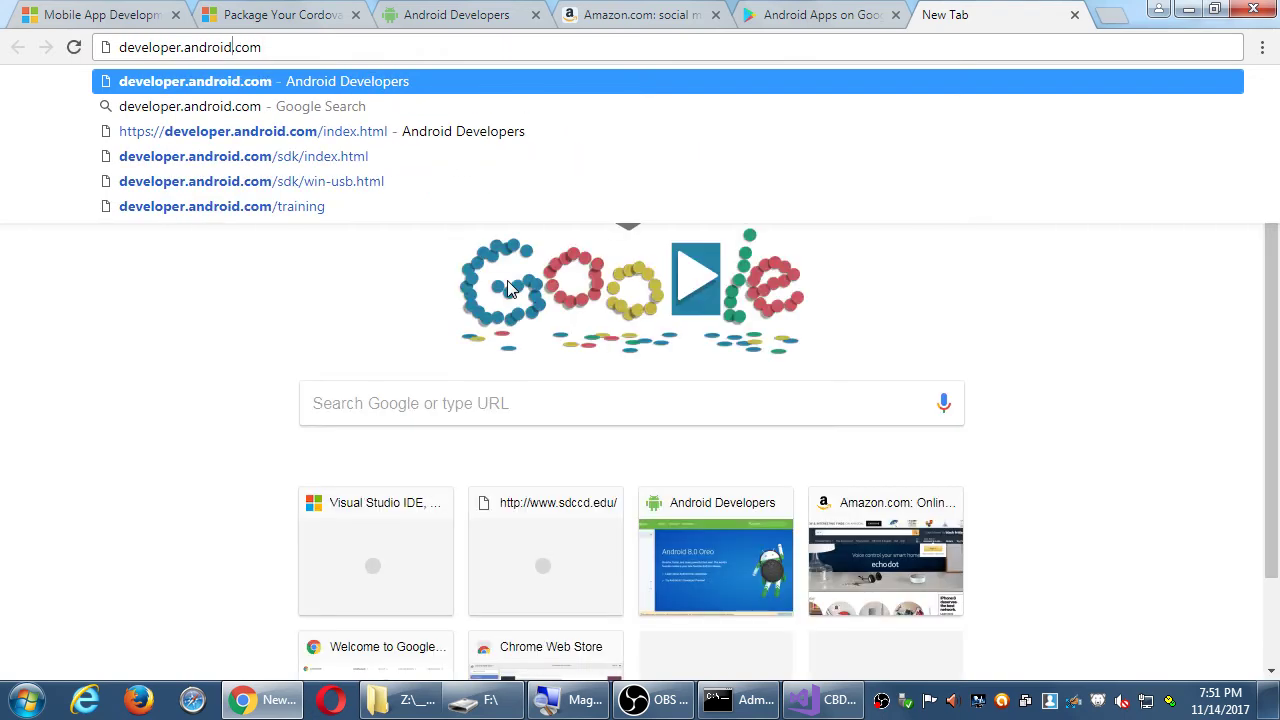
{"action": "key", "text": "ctrl+shift+Left"}
{"action": "type", "text": "apple"}
{"action": "key", "text": "Return"}
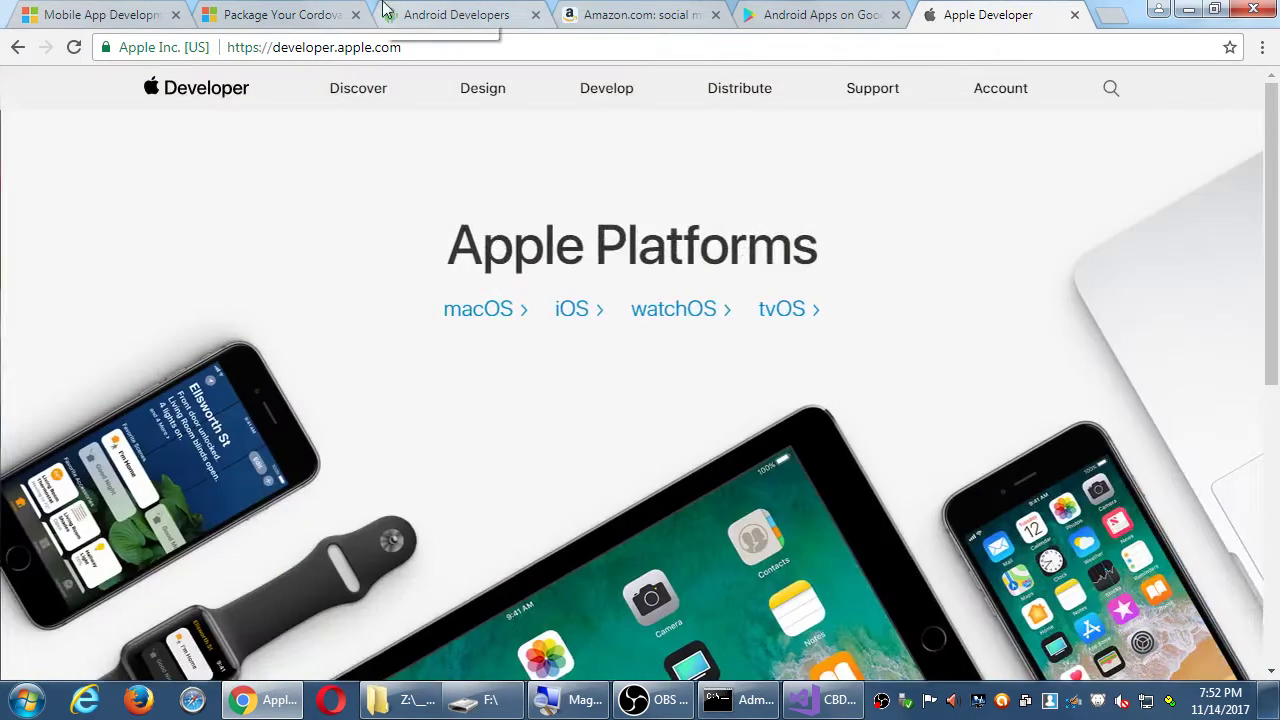
- Compare the Android Developers and Amazon tabs, finishing on the Amazon tab's address bar
{"action": "left_click", "coordinate": [440, 14]}
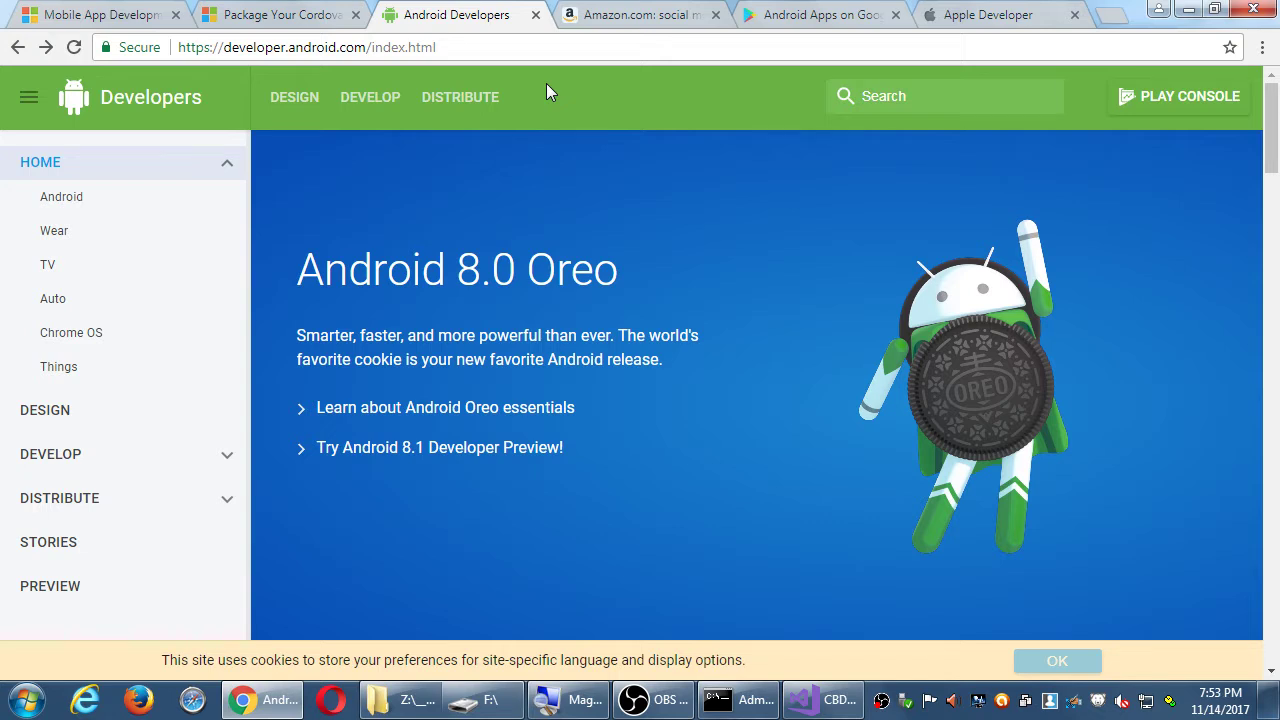
{"action": "left_click", "coordinate": [606, 22]}
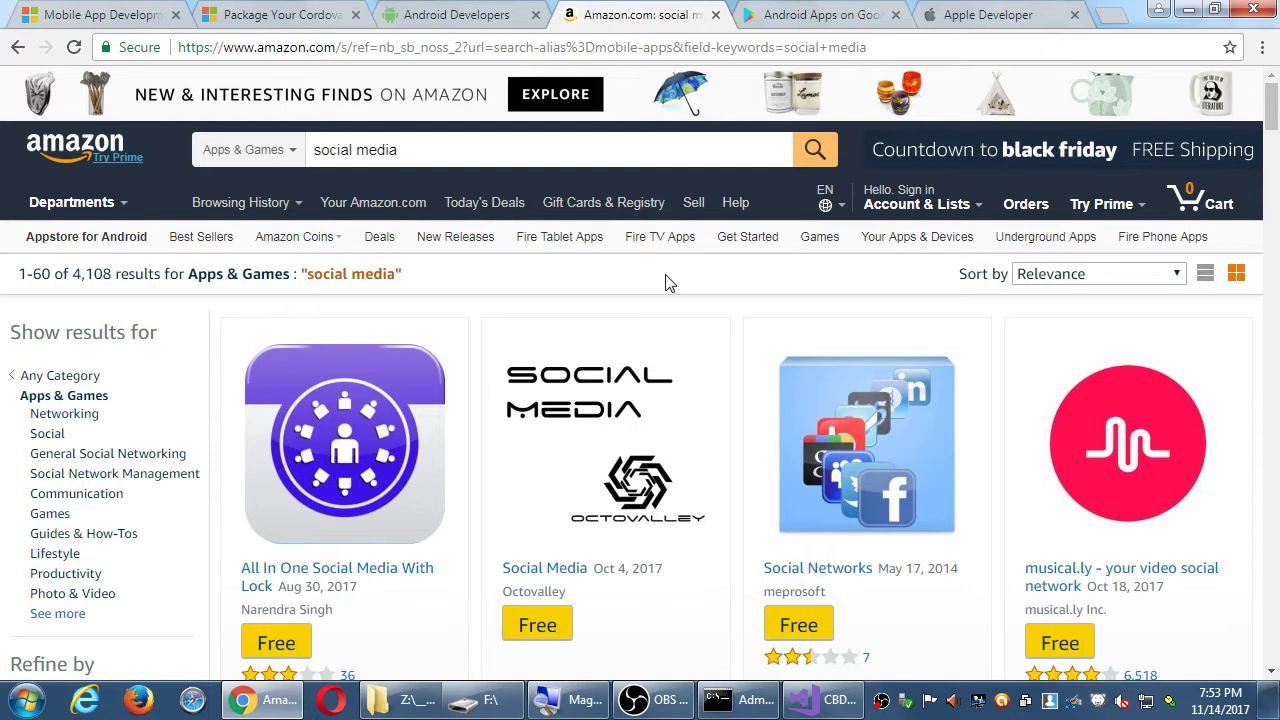
{"action": "left_click", "coordinate": [488, 19]}
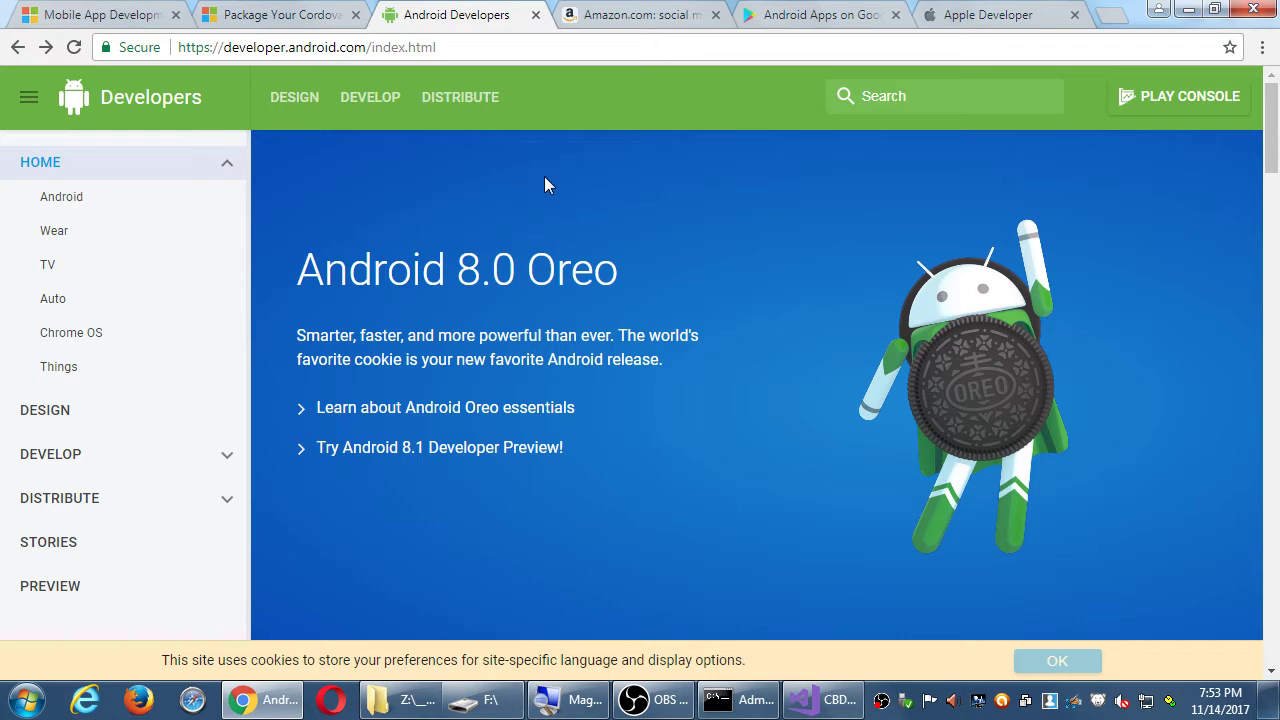
{"action": "left_click", "coordinate": [610, 17]}
{"action": "left_click", "coordinate": [596, 48]}
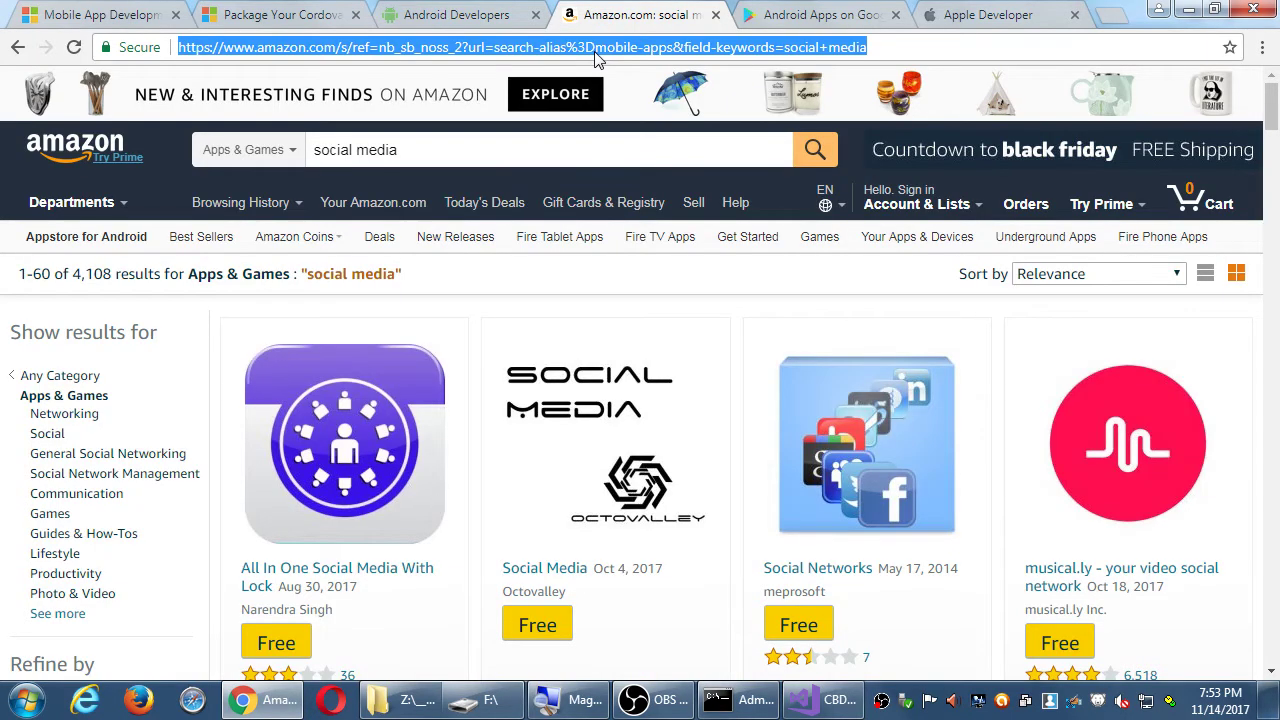
- Load developer.amazon.com in the Amazon tab, listing Alexa, Appstore and AWS services
{"action": "type", "text": "dee"}
{"action": "key", "text": "BackSpace"}
{"action": "type", "text": "veloper.apple.com"}
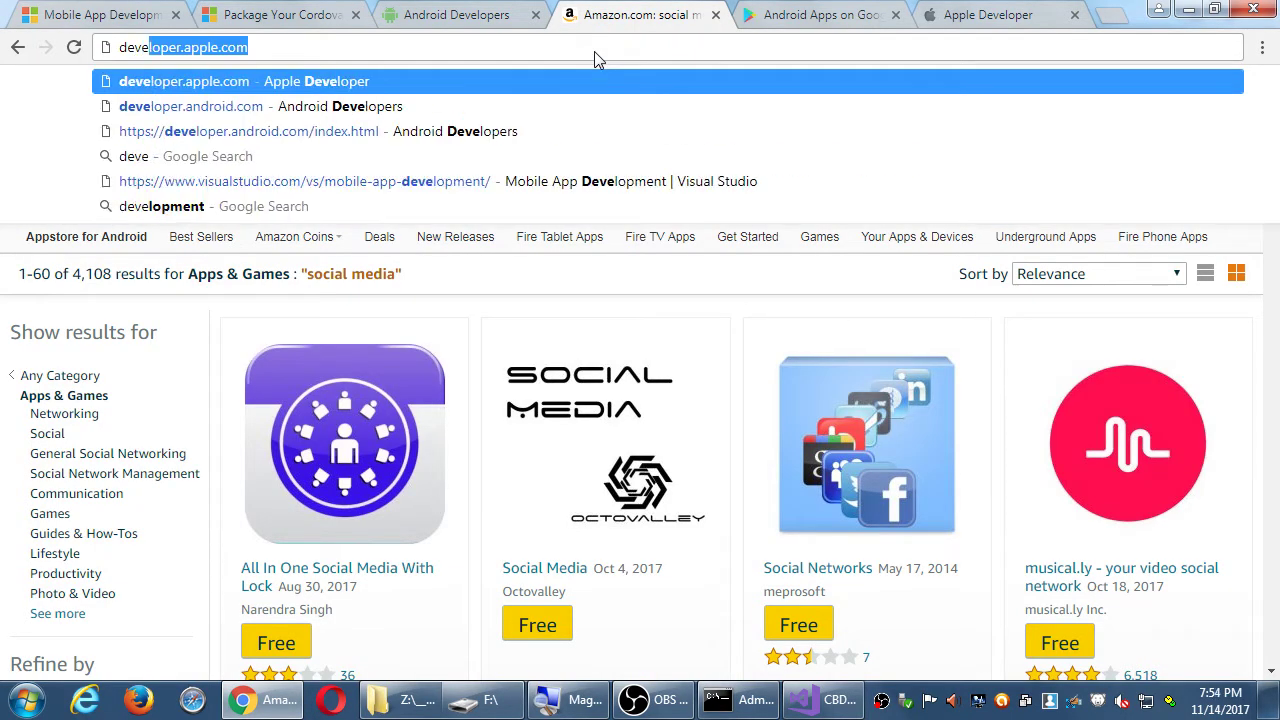
{"action": "key", "text": "End"}
{"action": "key", "text": "Left"}
{"action": "key", "text": "Left"}
{"action": "key", "text": "Left"}
{"action": "key", "text": "Left"}
{"action": "key", "text": "shift+Left"}
{"action": "key", "text": "shift+Left"}
{"action": "key", "text": "shift+Left"}
{"action": "key", "text": "shift+Left"}
{"action": "key", "text": "shift+Left"}
{"action": "type", "text": "amz"}
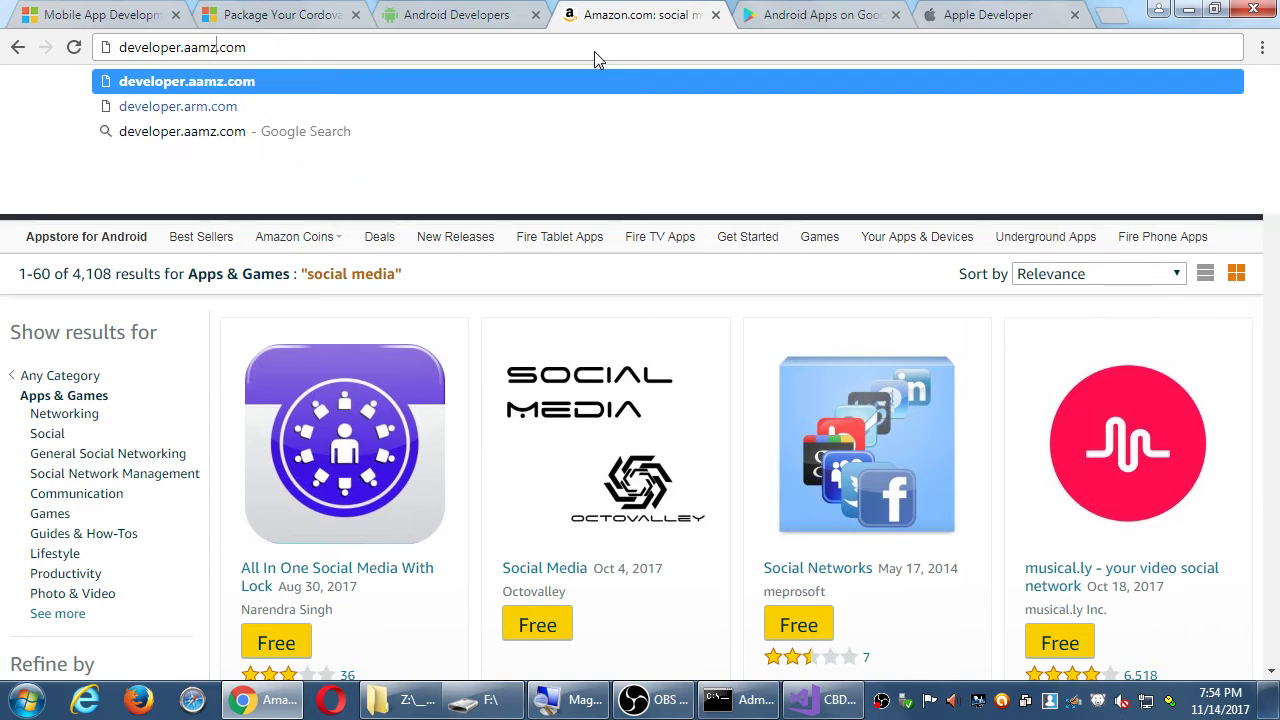
{"action": "key", "text": "BackSpace"}
{"action": "key", "text": "BackSpace"}
{"action": "type", "text": "mazon"}
{"action": "key", "text": "Return"}
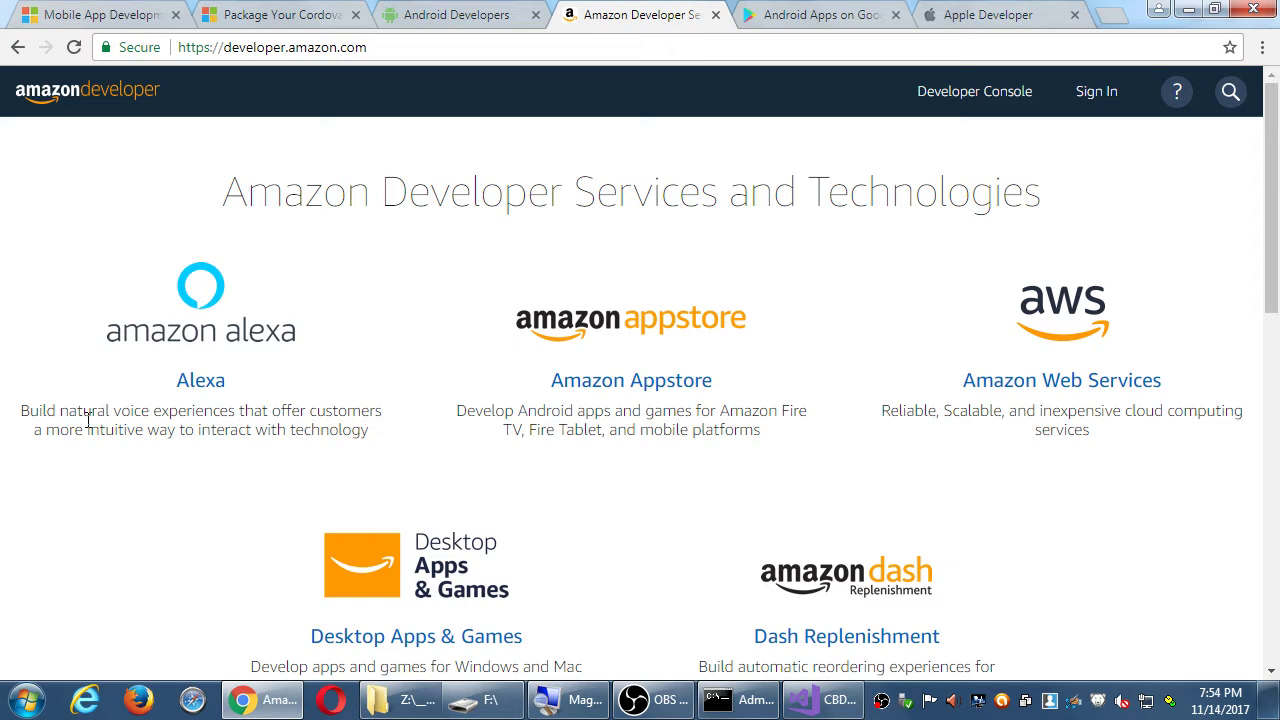
- Highlight 'Amazon Fire TV, Fire Tablet' in the Amazon Appstore description, then clear the highlight
{"action": "scroll", "coordinate": [590, 603], "scroll_direction": "down", "scroll_amount": 1}
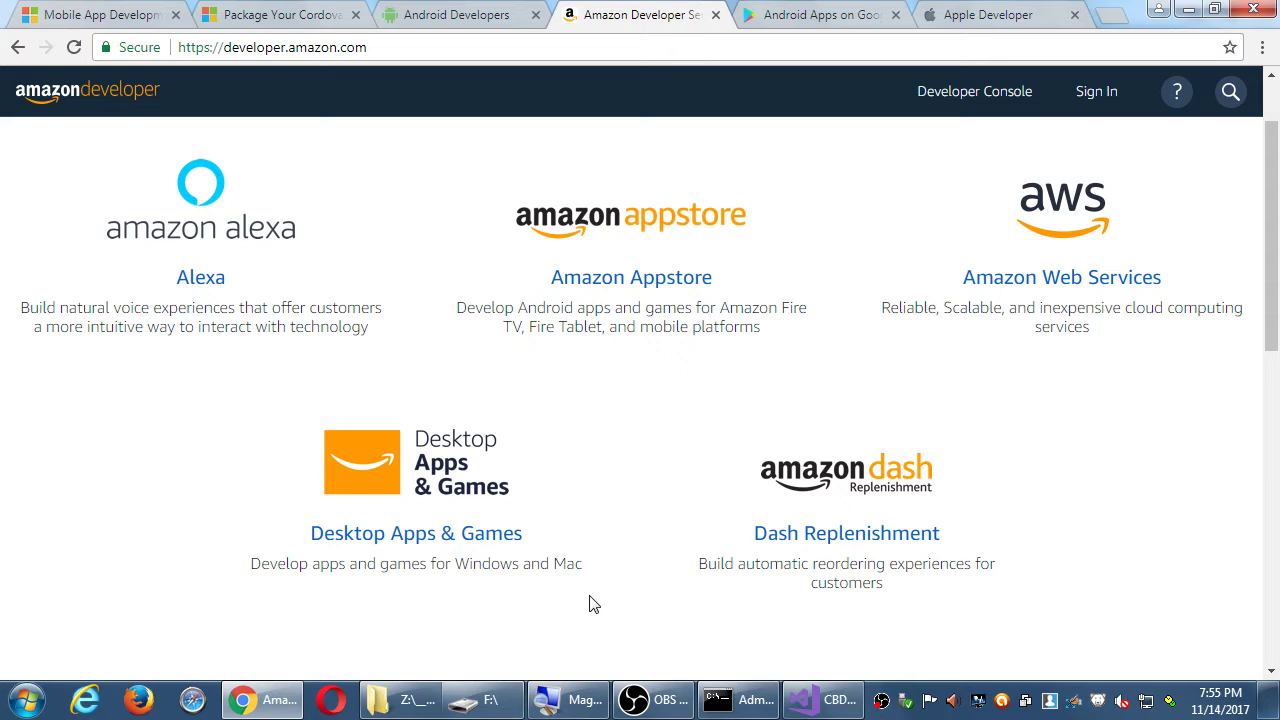
{"action": "scroll", "coordinate": [590, 604], "scroll_direction": "up", "scroll_amount": 1}
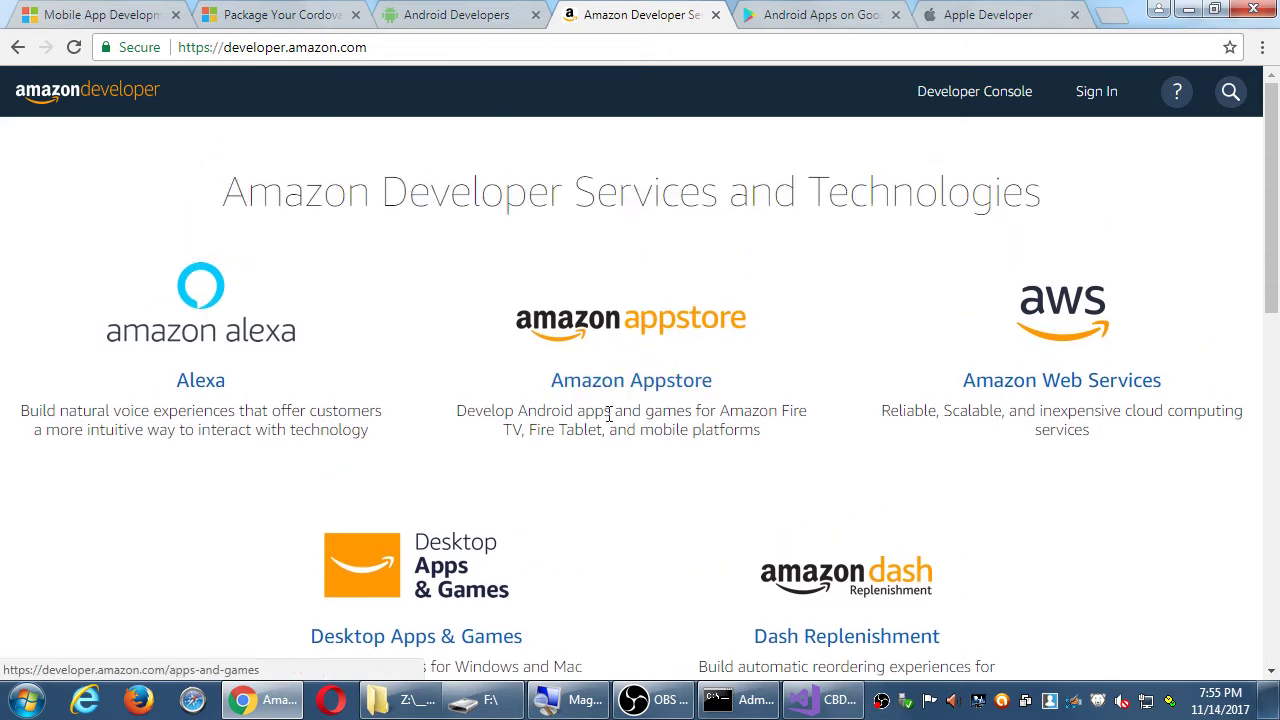
{"action": "left_click_drag", "start_coordinate": [564, 411], "coordinate": [802, 411]}
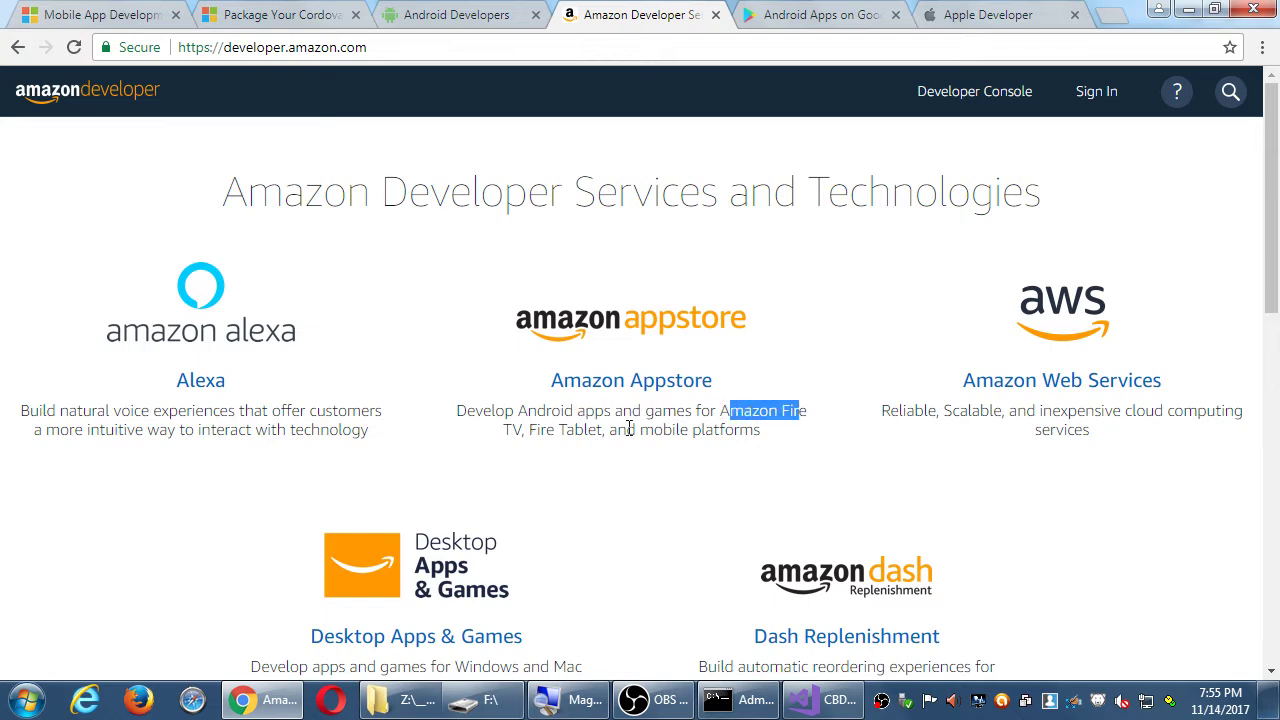
{"action": "left_click_drag", "start_coordinate": [663, 429], "coordinate": [607, 434]}
{"action": "left_click", "coordinate": [721, 414]}
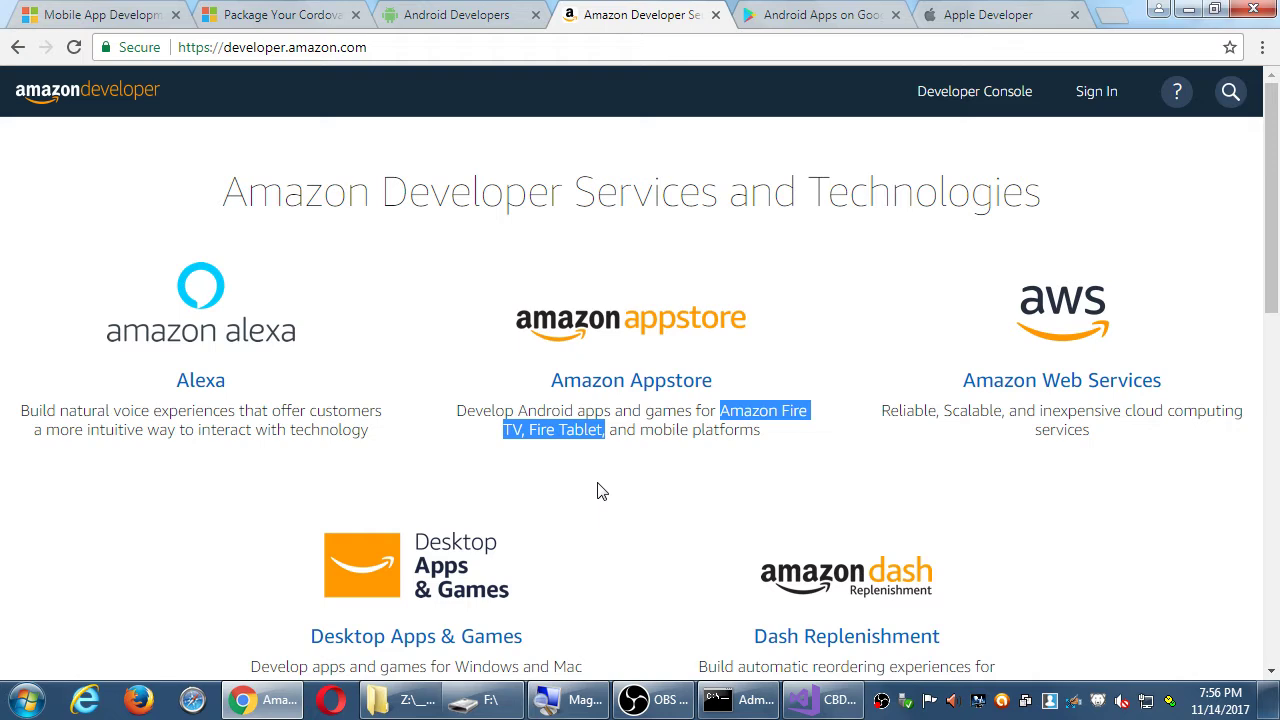
{"action": "left_click", "coordinate": [641, 383]}
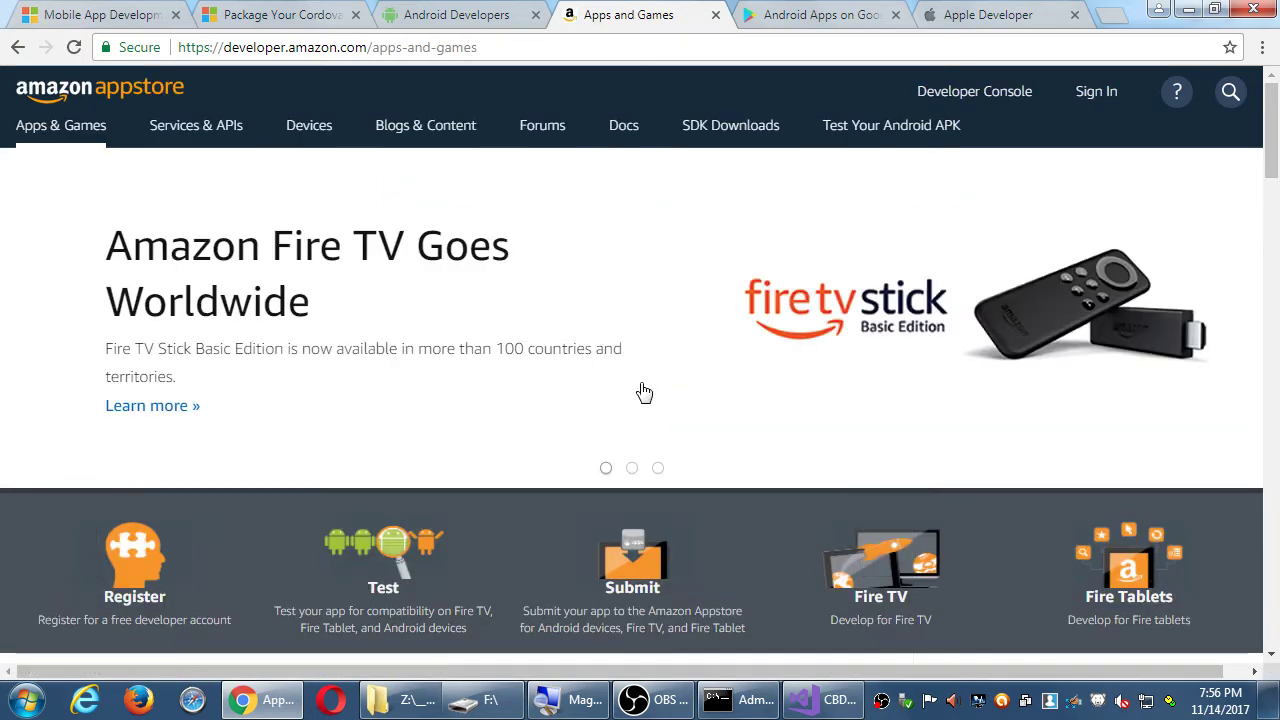
{"action": "scroll", "coordinate": [643, 392], "scroll_direction": "down", "scroll_amount": 5}
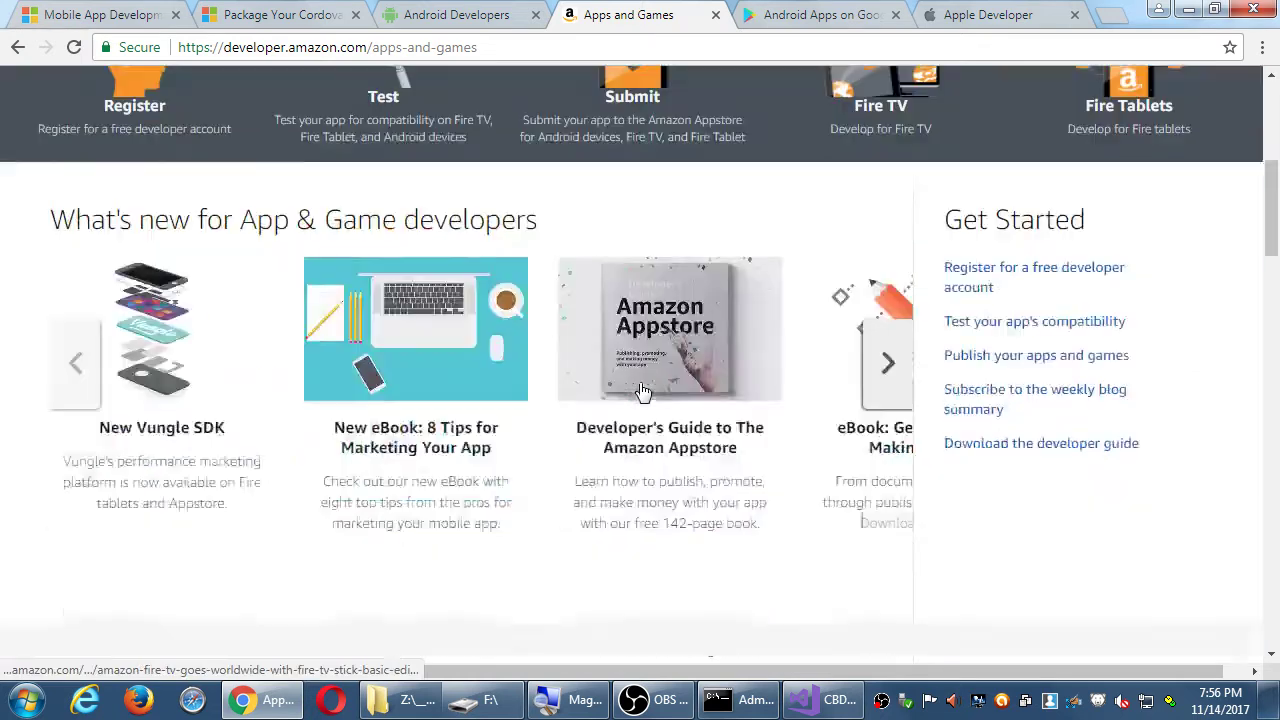
{"action": "scroll", "coordinate": [643, 392], "scroll_direction": "up", "scroll_amount": 5}
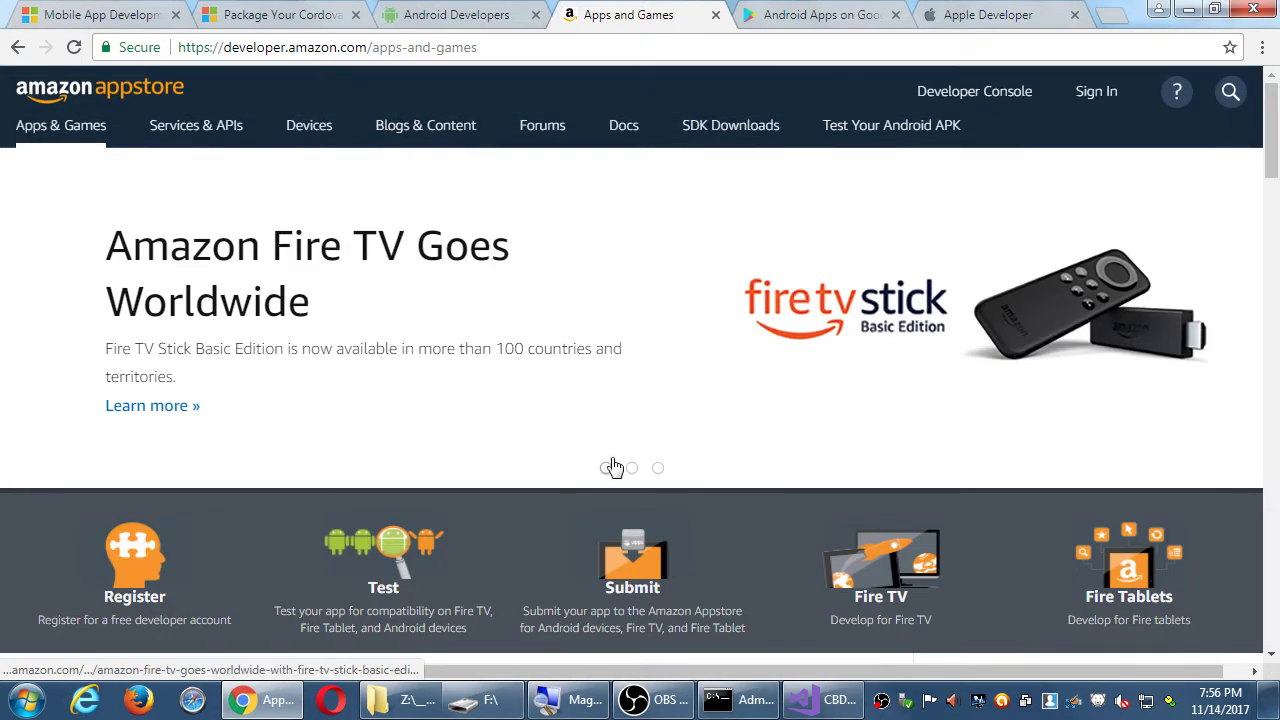
{"action": "scroll", "coordinate": [728, 463], "scroll_direction": "down", "scroll_amount": 6}
{"action": "scroll", "coordinate": [729, 457], "scroll_direction": "up", "scroll_amount": 1}
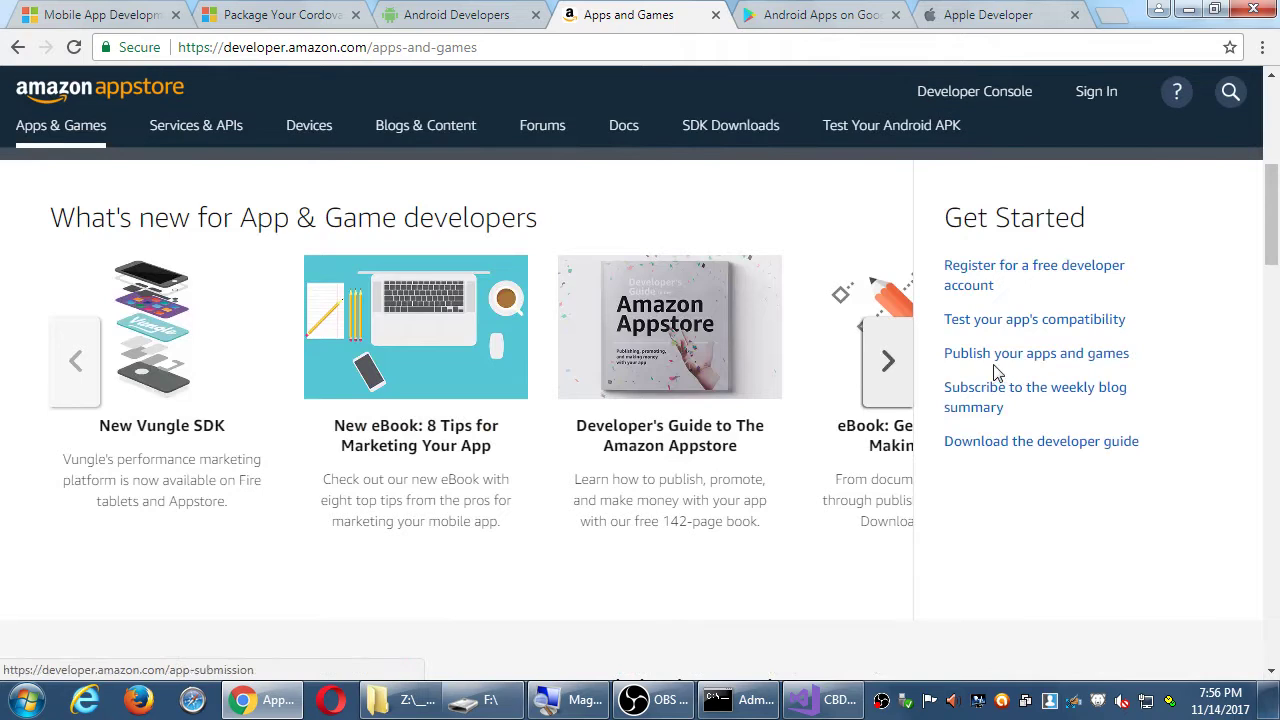
{"action": "scroll", "coordinate": [836, 440], "scroll_direction": "up", "scroll_amount": 4}
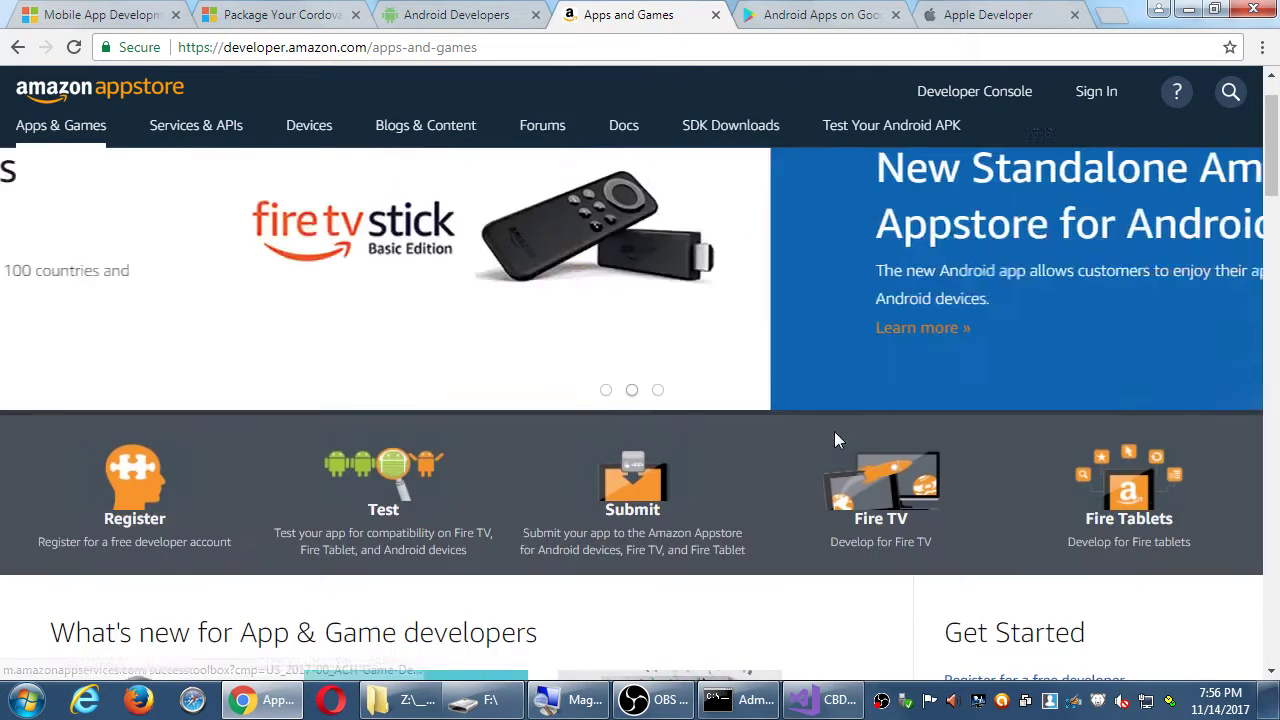
{"action": "scroll", "coordinate": [836, 440], "scroll_direction": "up", "scroll_amount": 1}
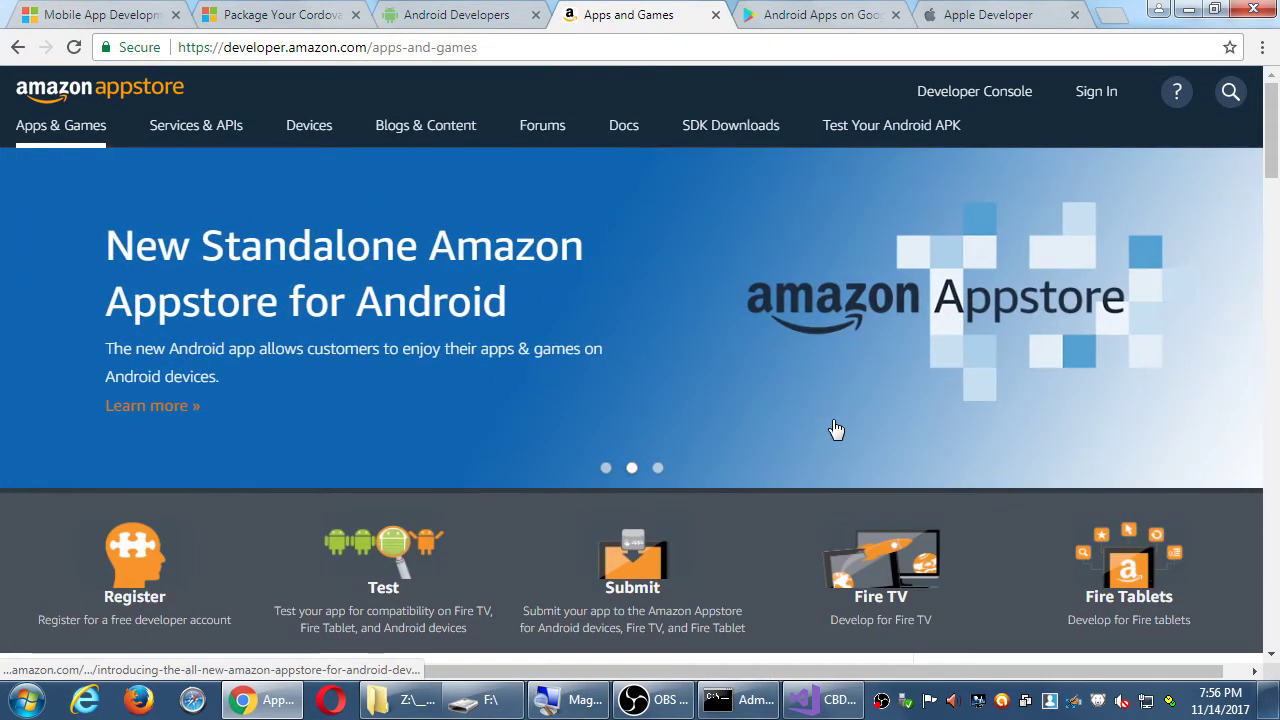
{"action": "scroll", "coordinate": [846, 371], "scroll_direction": "down", "scroll_amount": 1}
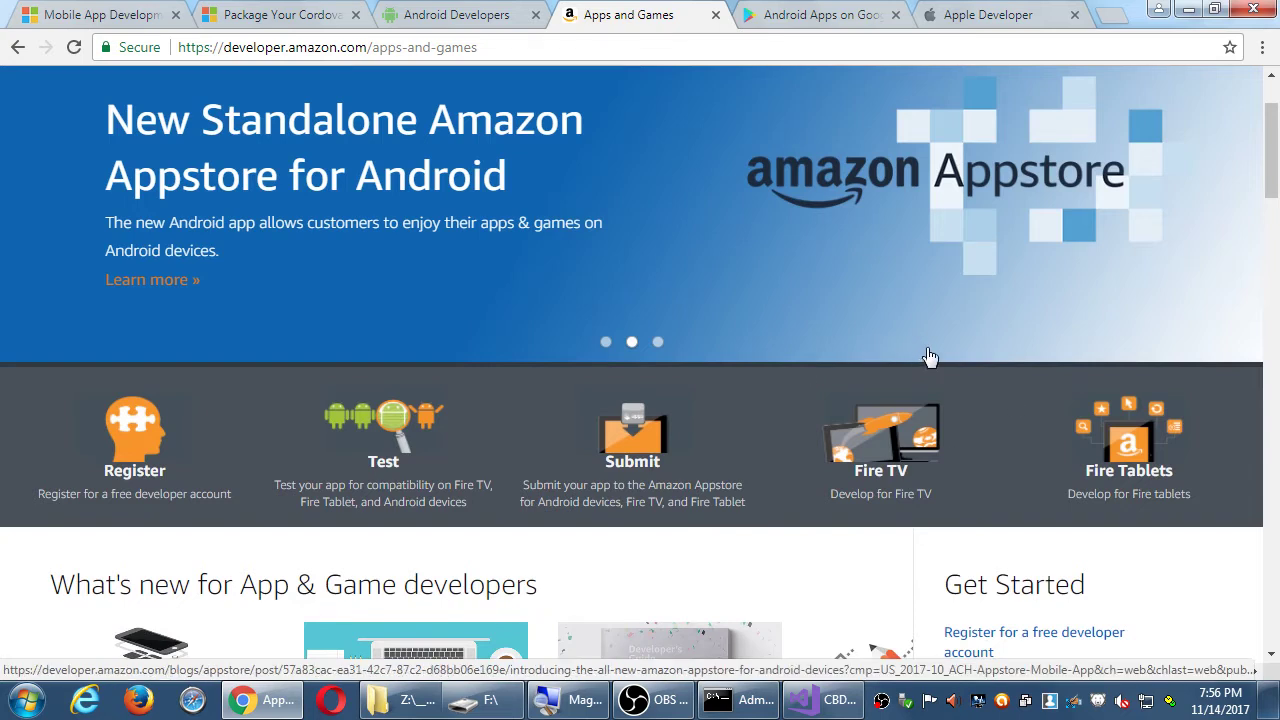
{"action": "scroll", "coordinate": [930, 357], "scroll_direction": "down", "scroll_amount": 3}
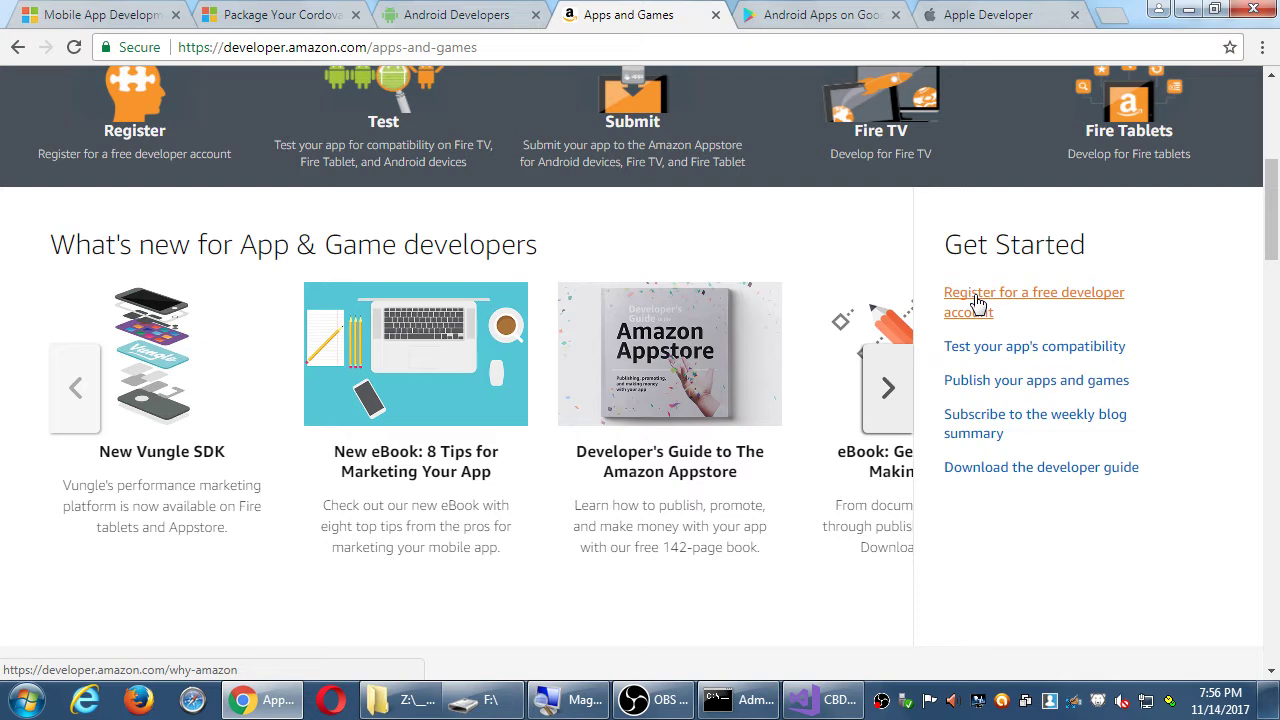
- Open the free developer account page and start registration with Register Now
{"action": "left_click", "coordinate": [977, 303]}
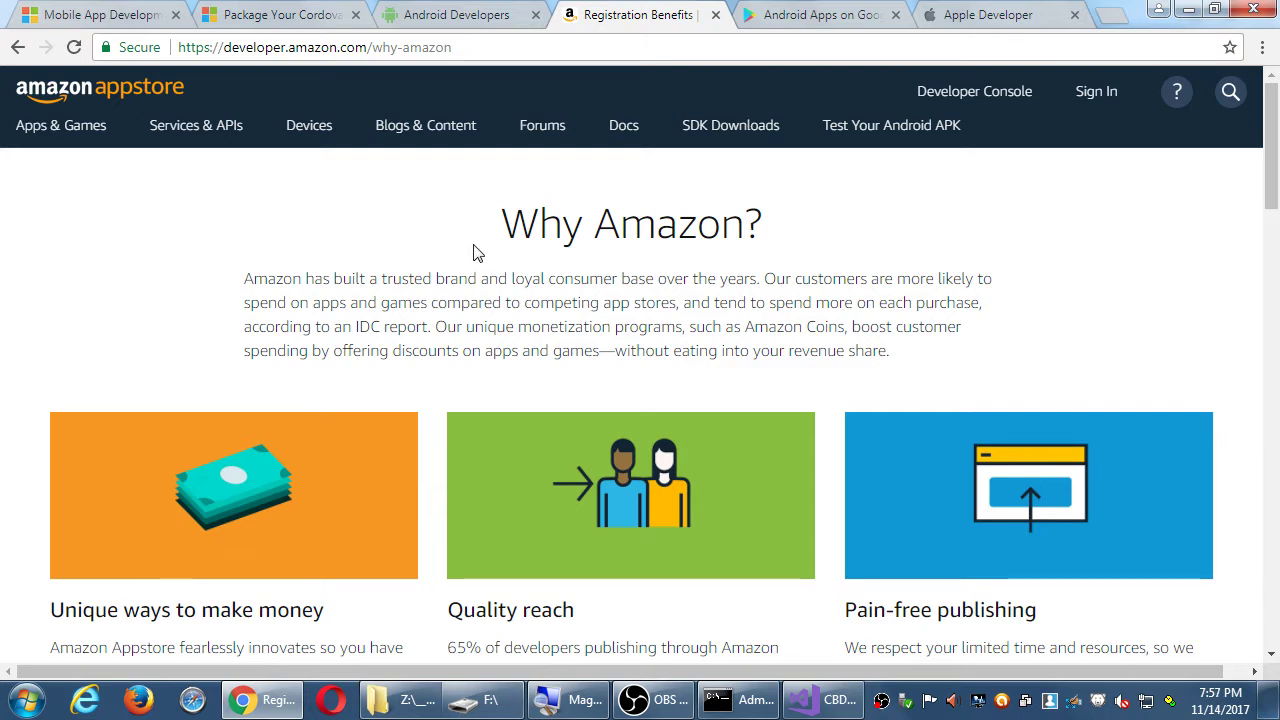
{"action": "scroll", "coordinate": [476, 253], "scroll_direction": "down", "scroll_amount": 2}
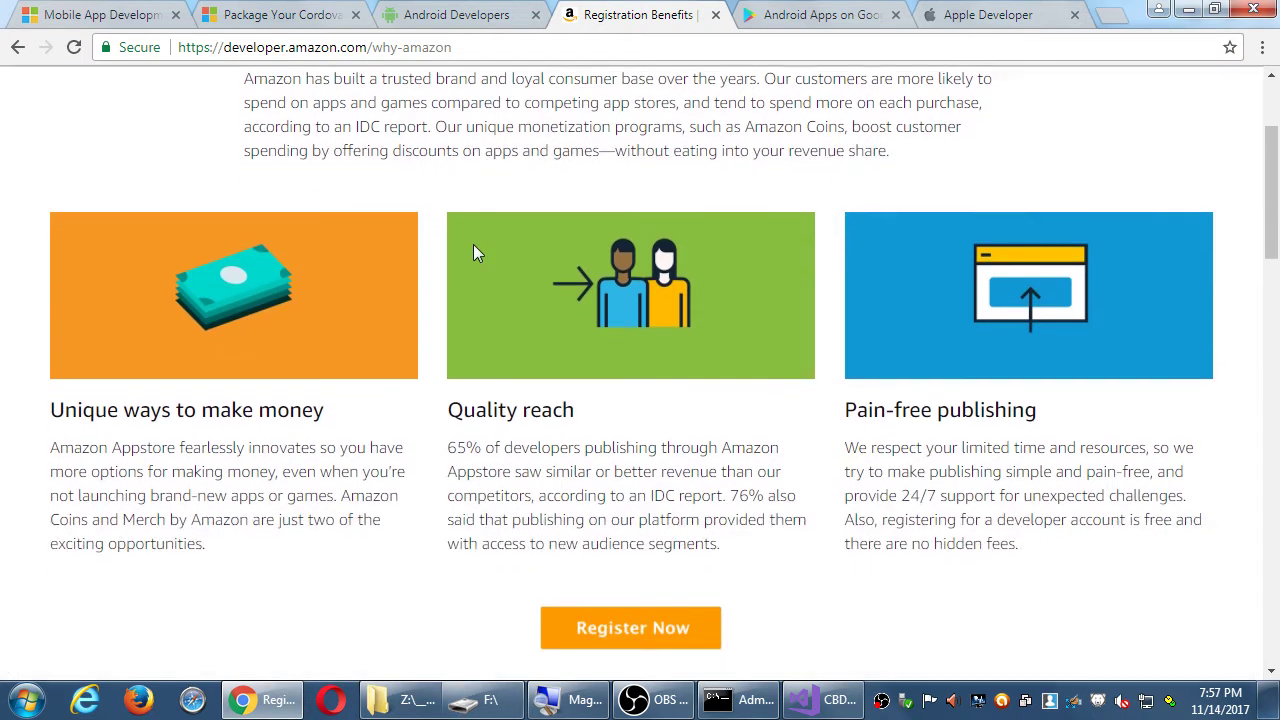
{"action": "scroll", "coordinate": [492, 458], "scroll_direction": "down", "scroll_amount": 1}
{"action": "scroll", "coordinate": [492, 453], "scroll_direction": "down", "scroll_amount": 1}
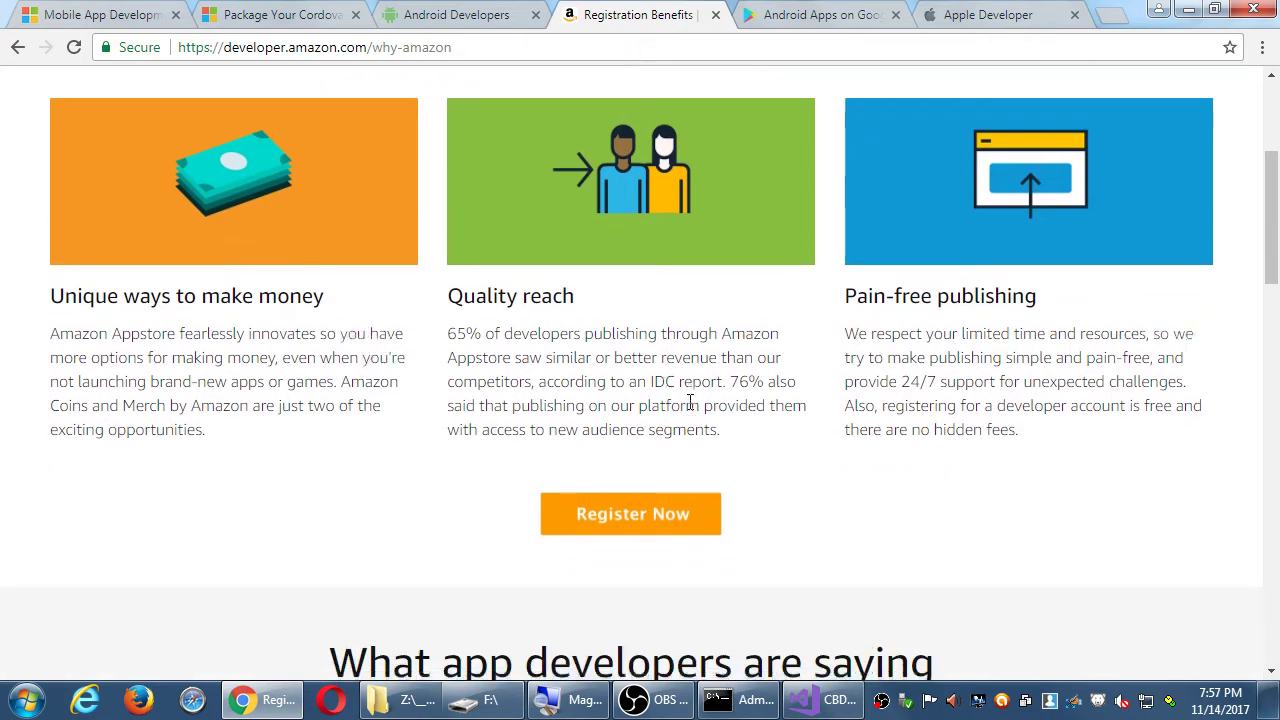
{"action": "left_click", "coordinate": [663, 403]}
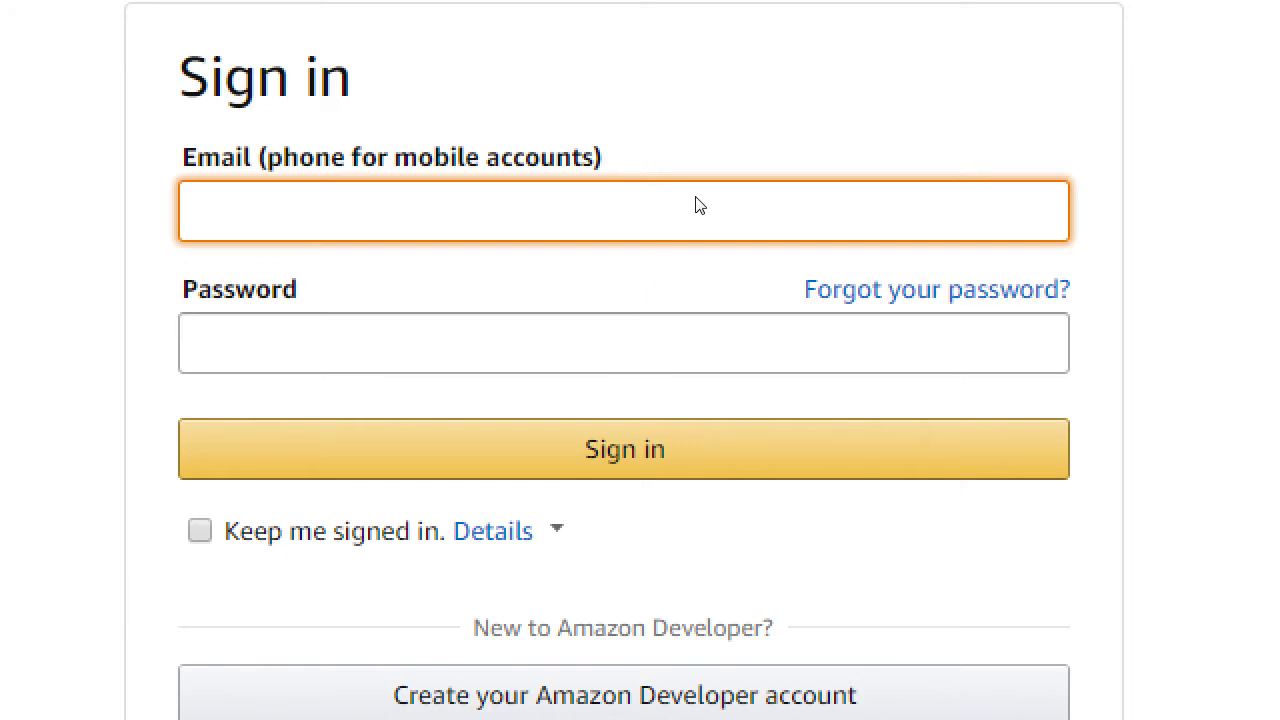
- Enter the account's e-mail address in the sign-in Email field, correcting typos
{"action": "type", "text": "fakeuser@"}
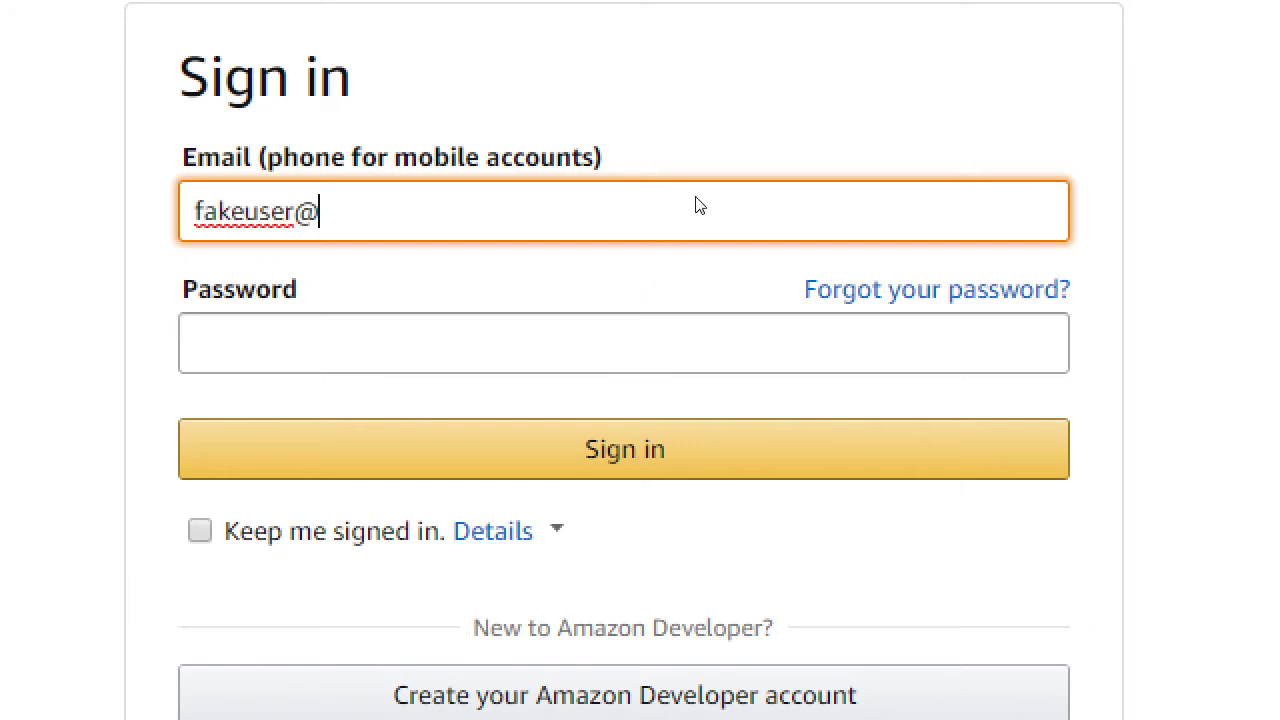
{"action": "type", "text": "fakedomain.com"}
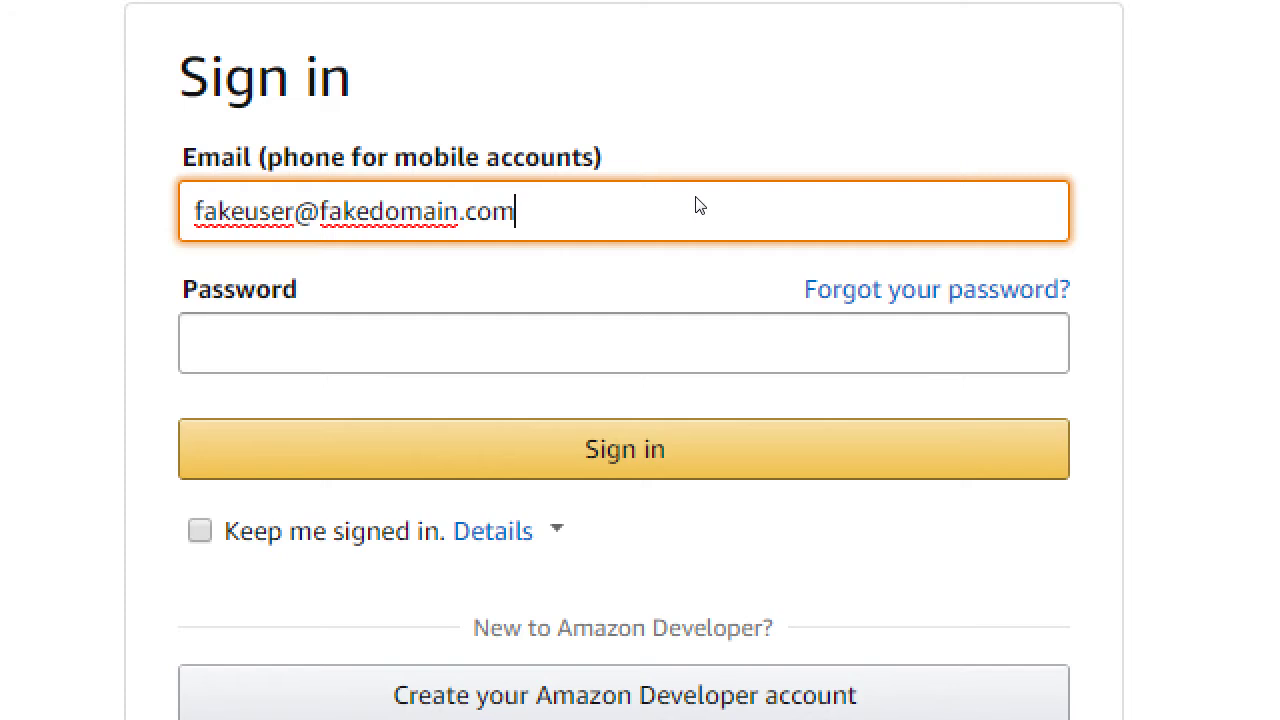
{"action": "key", "text": "ctrl+a"}
{"action": "type", "text": "kia"}
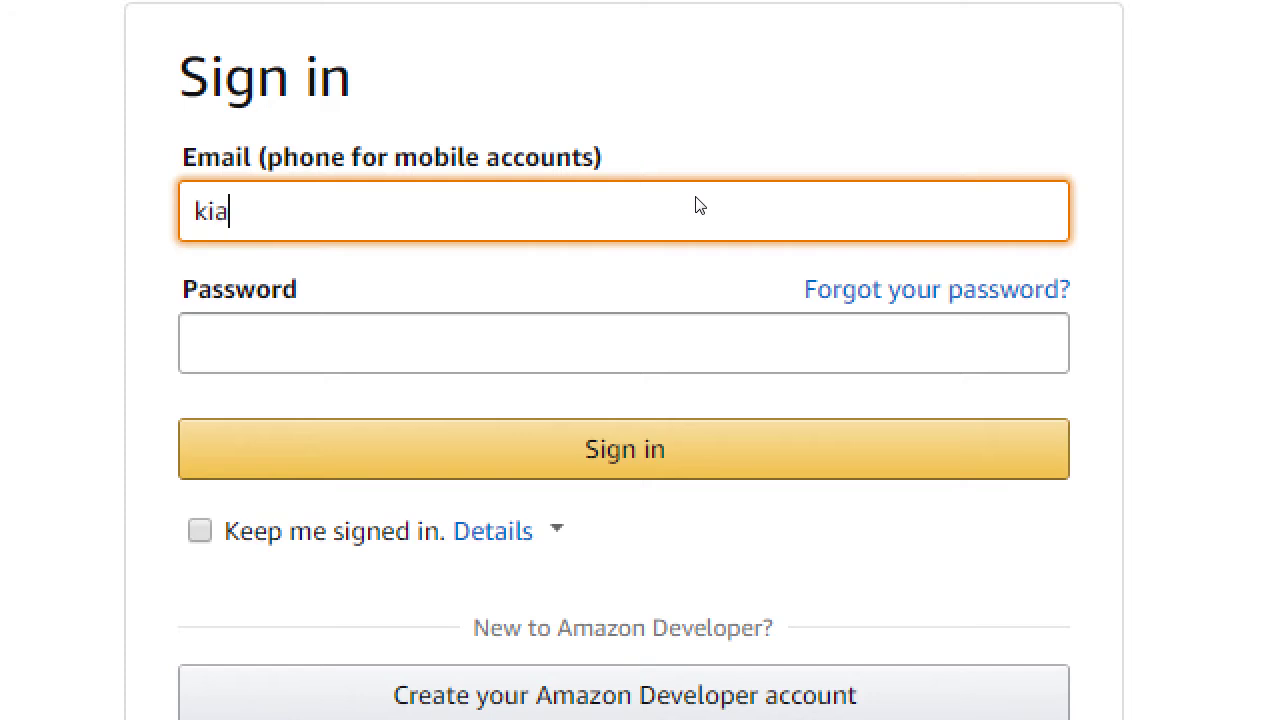
{"action": "key", "text": "BackSpace"}
{"action": "key", "text": "BackSpace"}
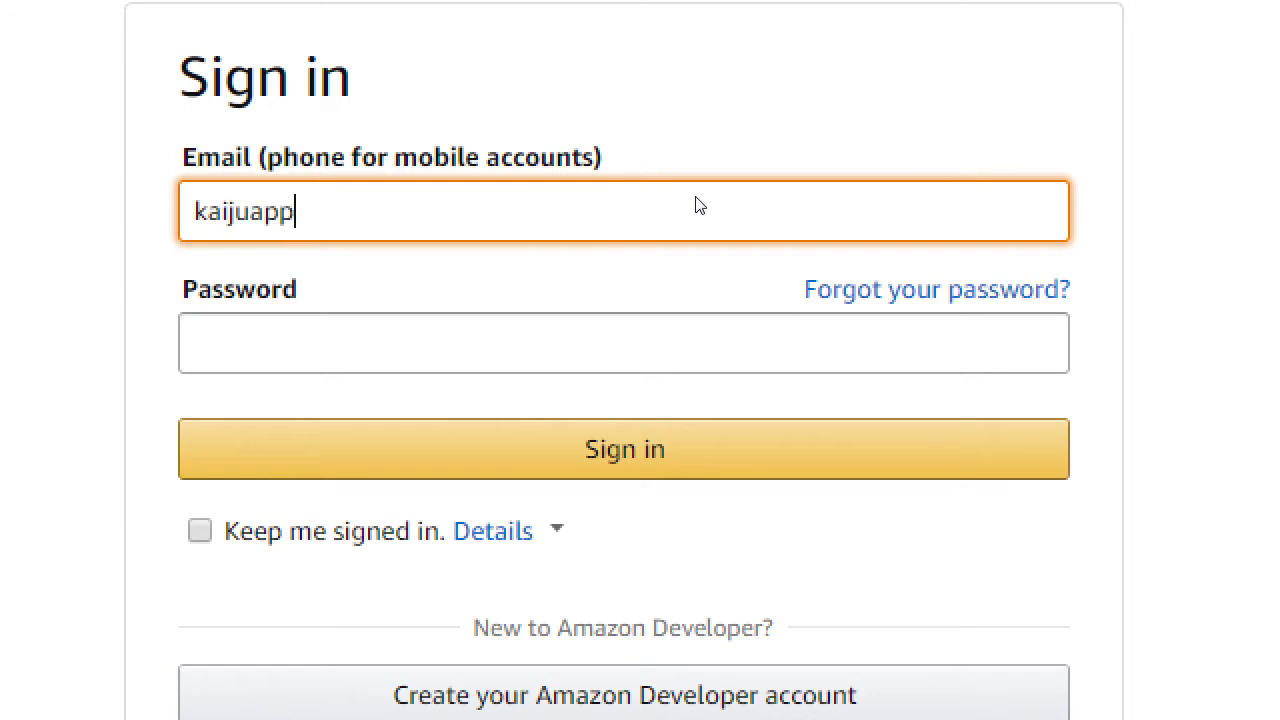
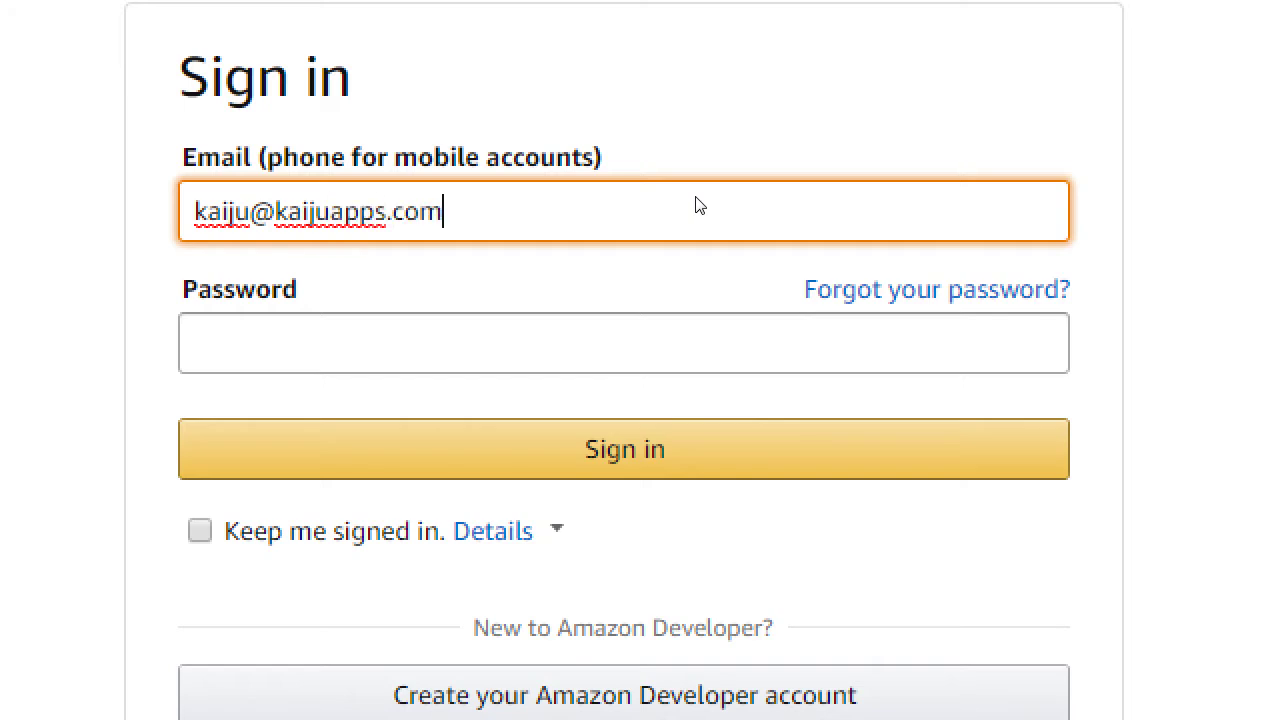
{"action": "key", "text": "Tab"}
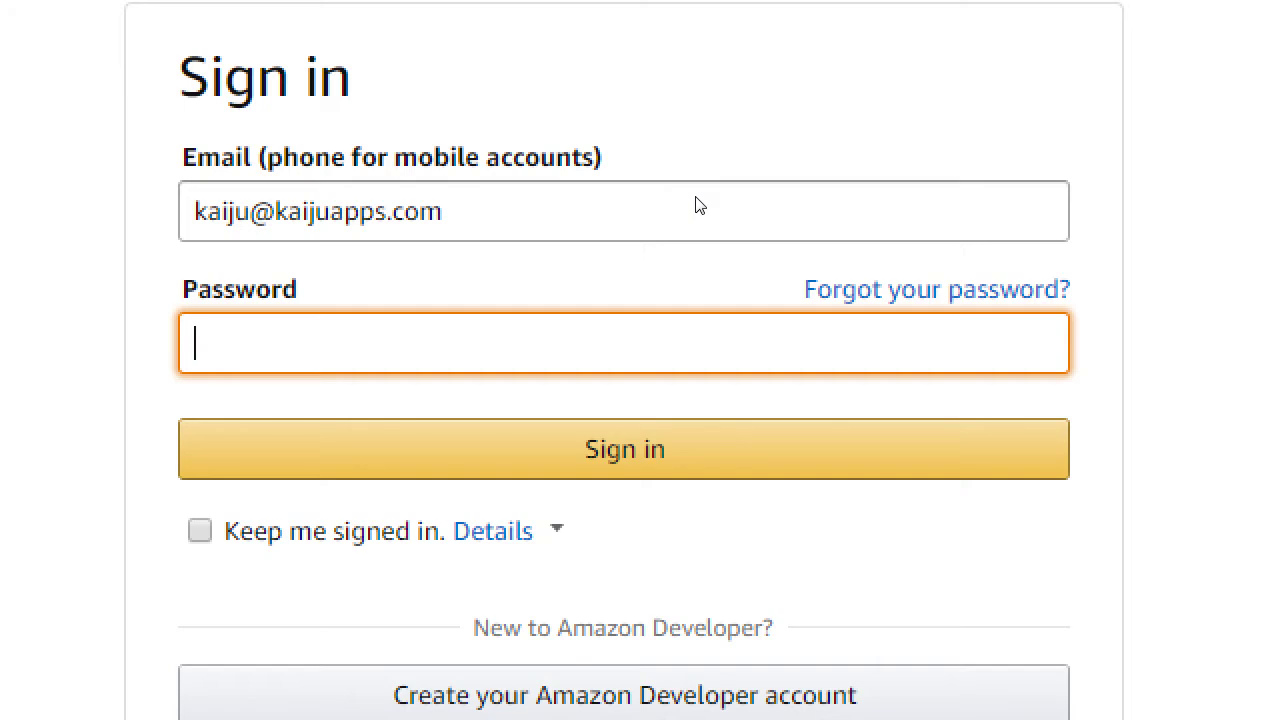
- Enter a password, then switch to creating a new Amazon Developer account
{"action": "type", "text": "•••••"}
{"action": "key", "text": "BackSpace"}
{"action": "key", "text": "BackSpace"}
{"action": "key", "text": "BackSpace"}
{"action": "key", "text": "BackSpace"}
{"action": "key", "text": "BackSpace"}
{"action": "type", "text": "••••"}
{"action": "scroll", "coordinate": [643, 371], "scroll_direction": "down", "scroll_amount": 2}
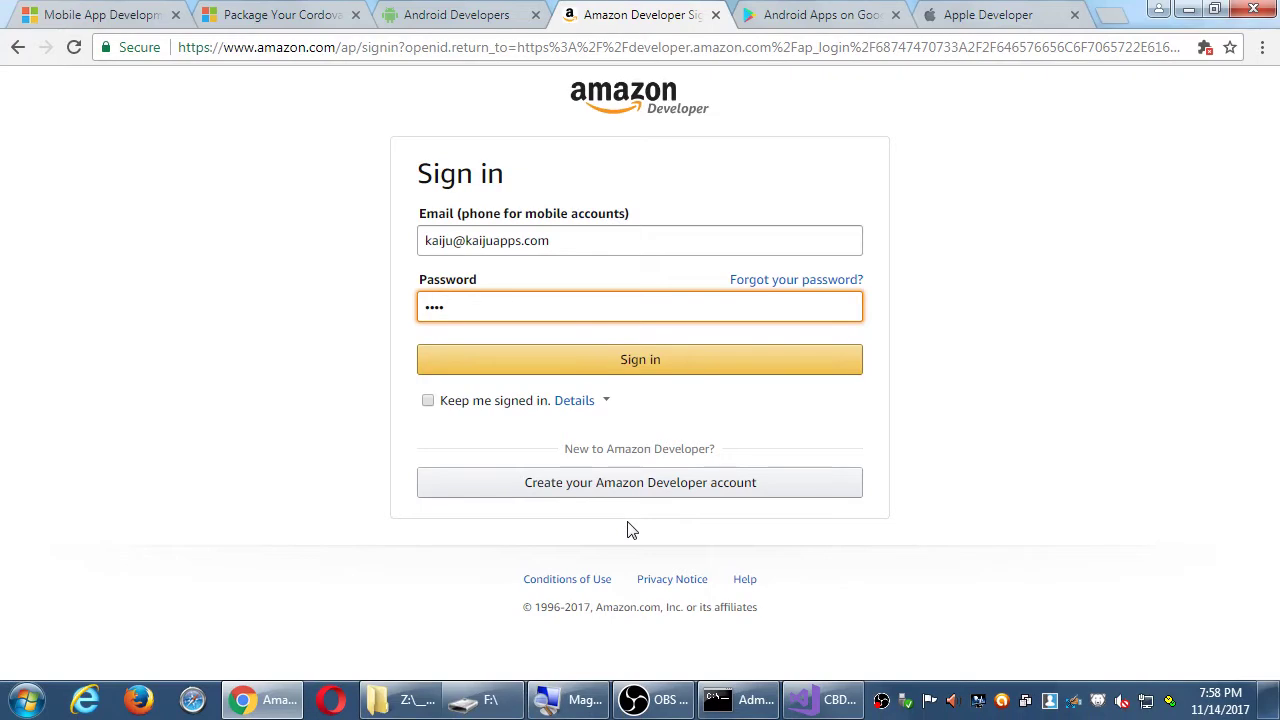
{"action": "left_click", "coordinate": [604, 482]}
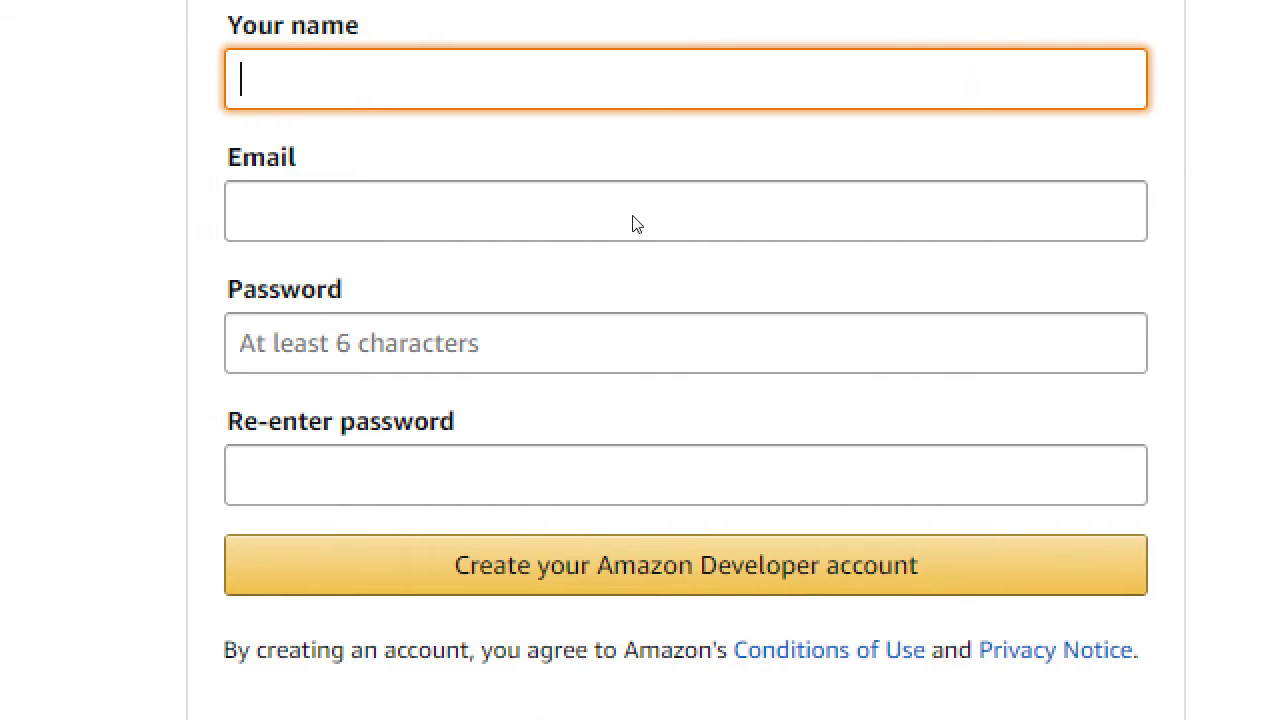
- Fill the Create account form with the developer's name, e-mail, and password entered twice
{"action": "type", "text": "John Kairj"}
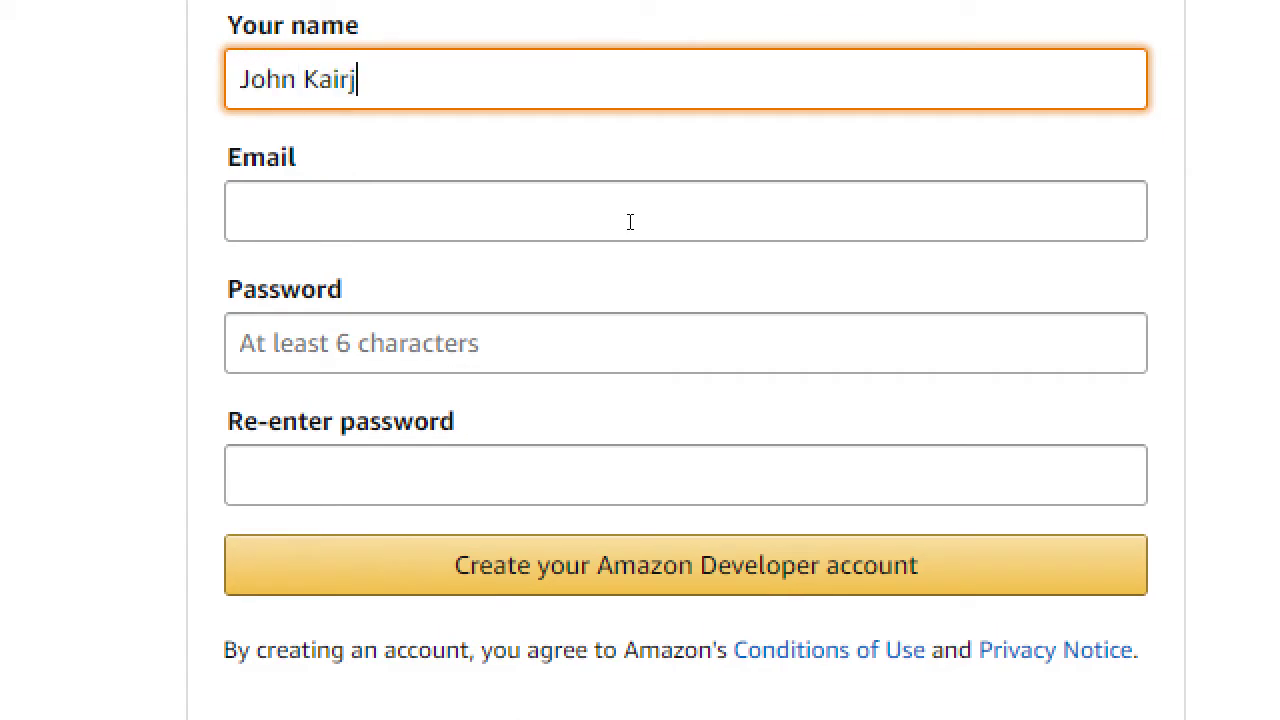
{"action": "key", "text": "BackSpace"}
{"action": "type", "text": "ju"}
{"action": "left_click", "coordinate": [630, 222]}
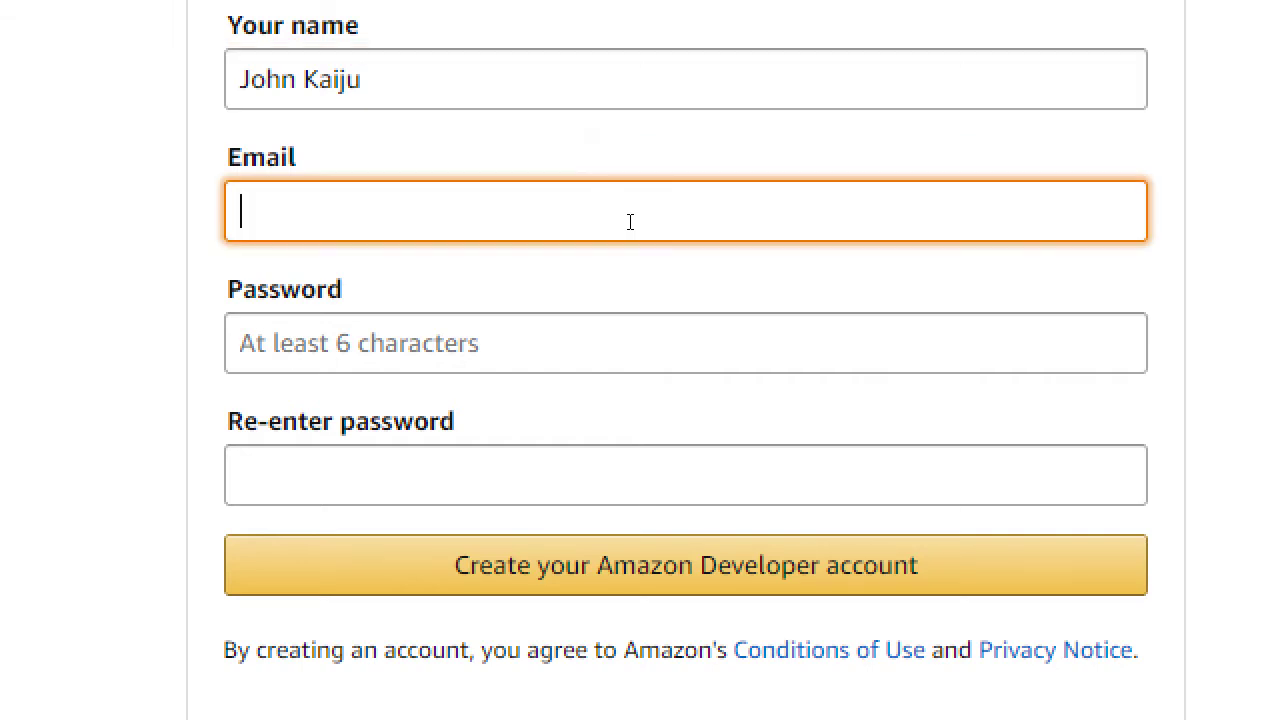
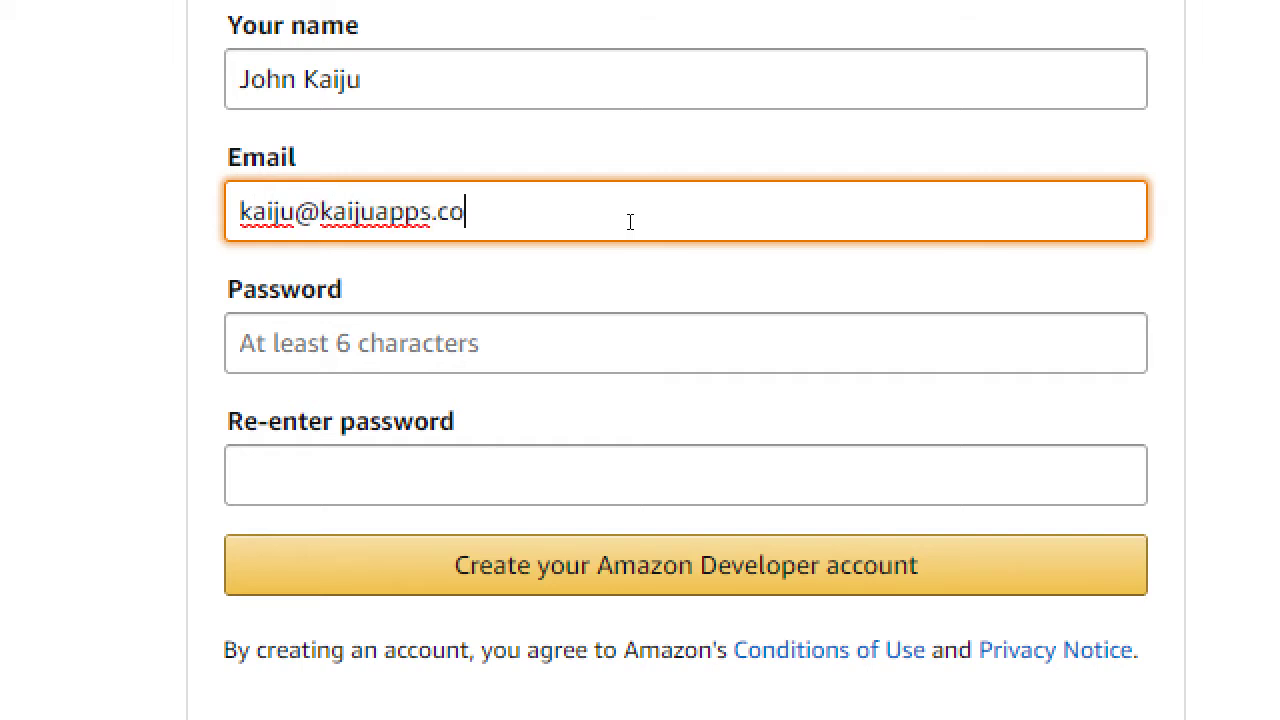
{"action": "key", "text": "Tab"}
{"action": "type", "text": "****"}
{"action": "key", "text": "Tab"}
{"action": "type", "text": "****"}
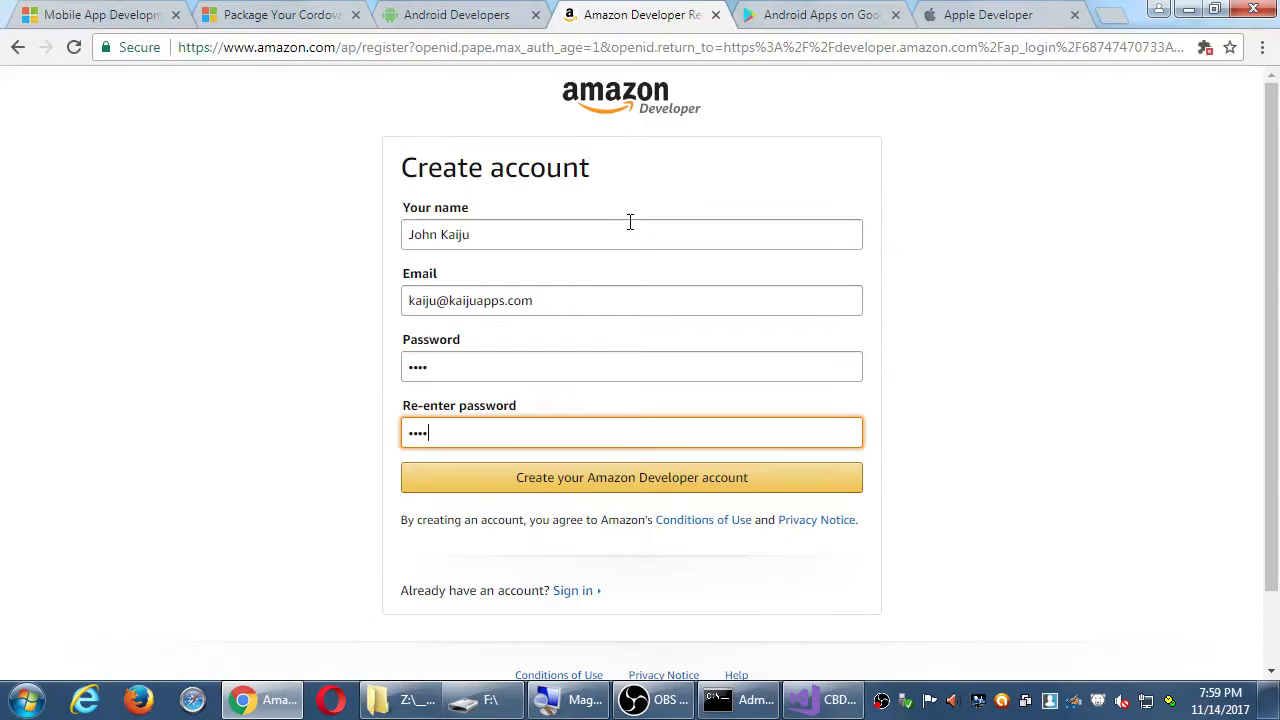
- Submit the form, then replace the too-short password with a longer one and resubmit
{"action": "left_click", "coordinate": [624, 481]}
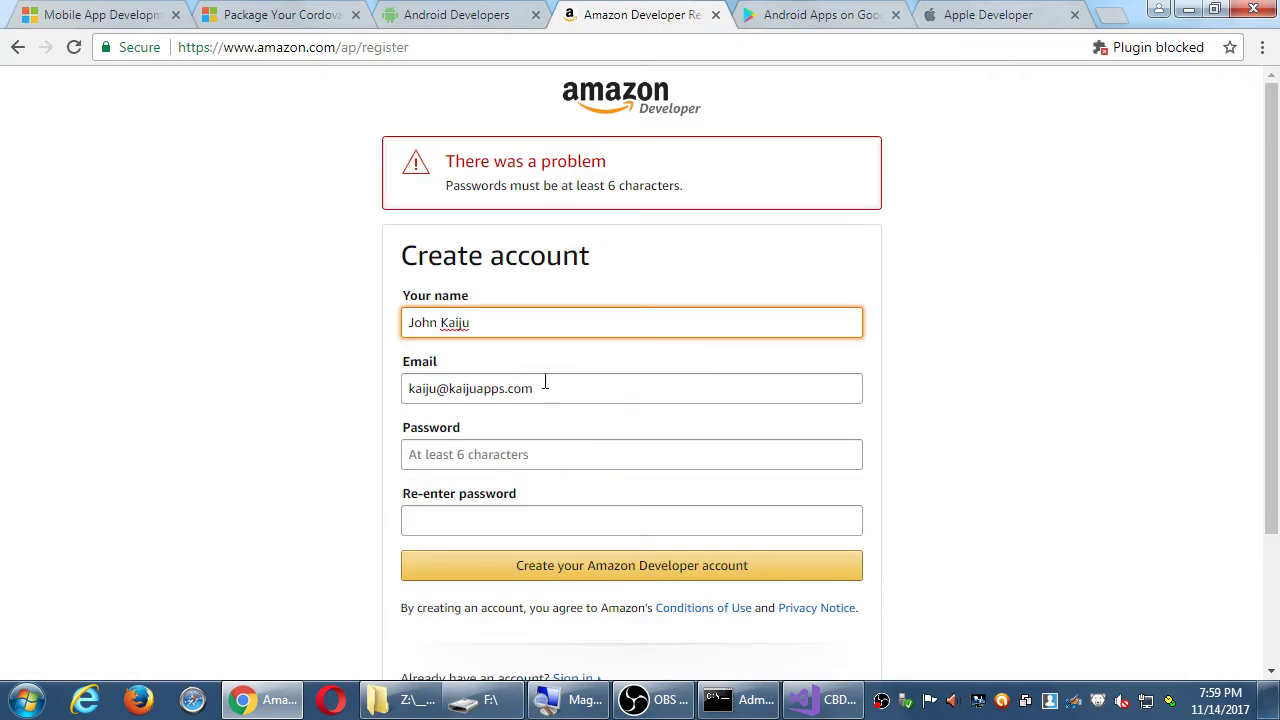
{"action": "left_click", "coordinate": [472, 452]}
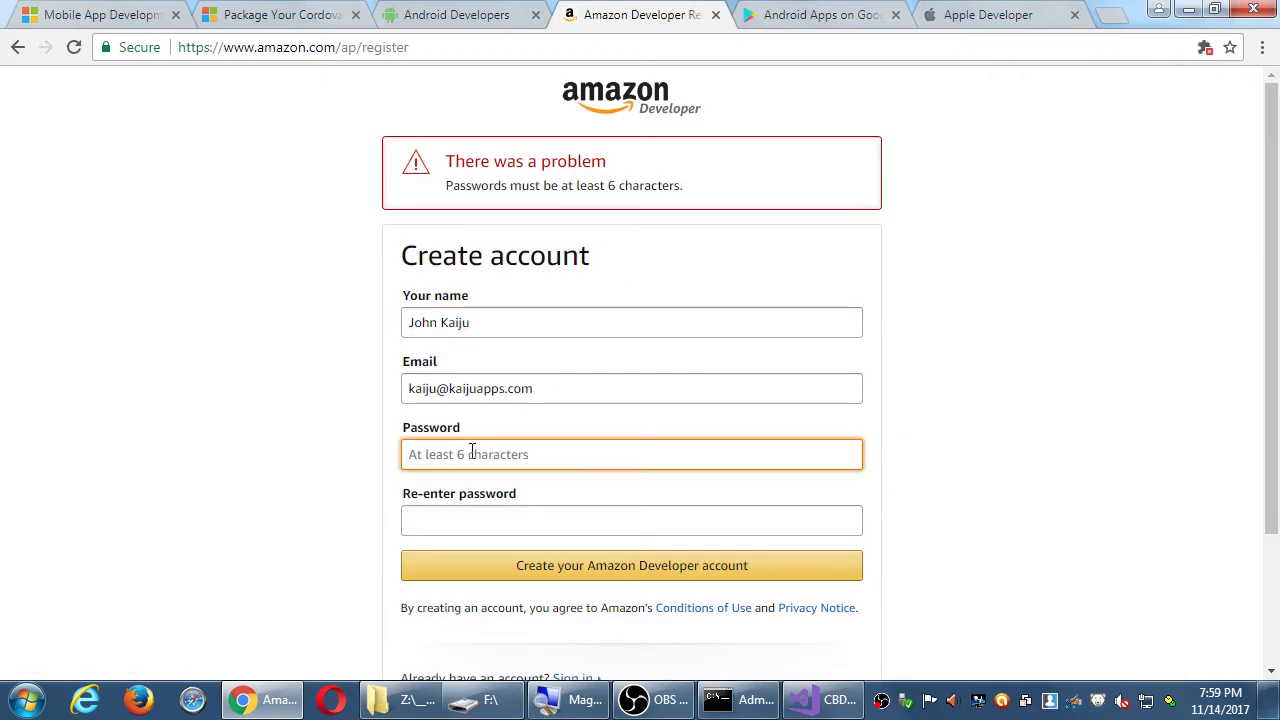
{"action": "type", "text": "••••••••"}
{"action": "key", "text": "Tab"}
{"action": "type", "text": "••••••••"}
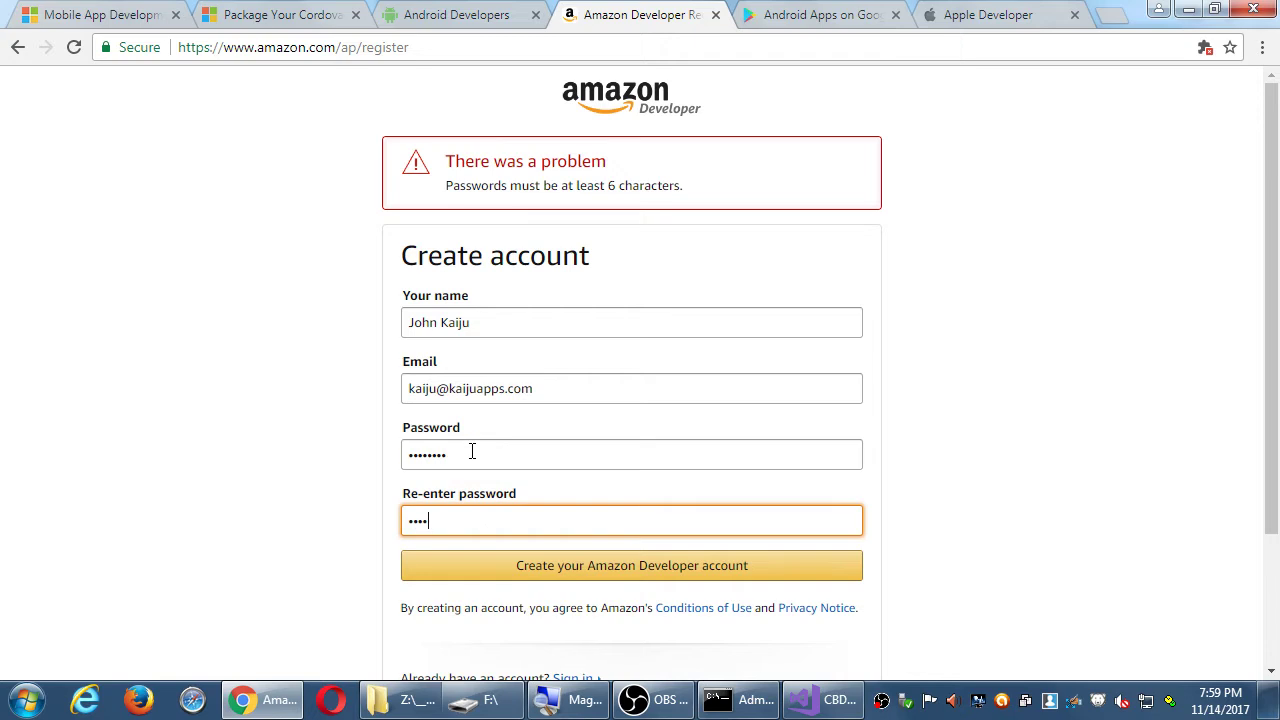
{"action": "key", "text": "Return"}
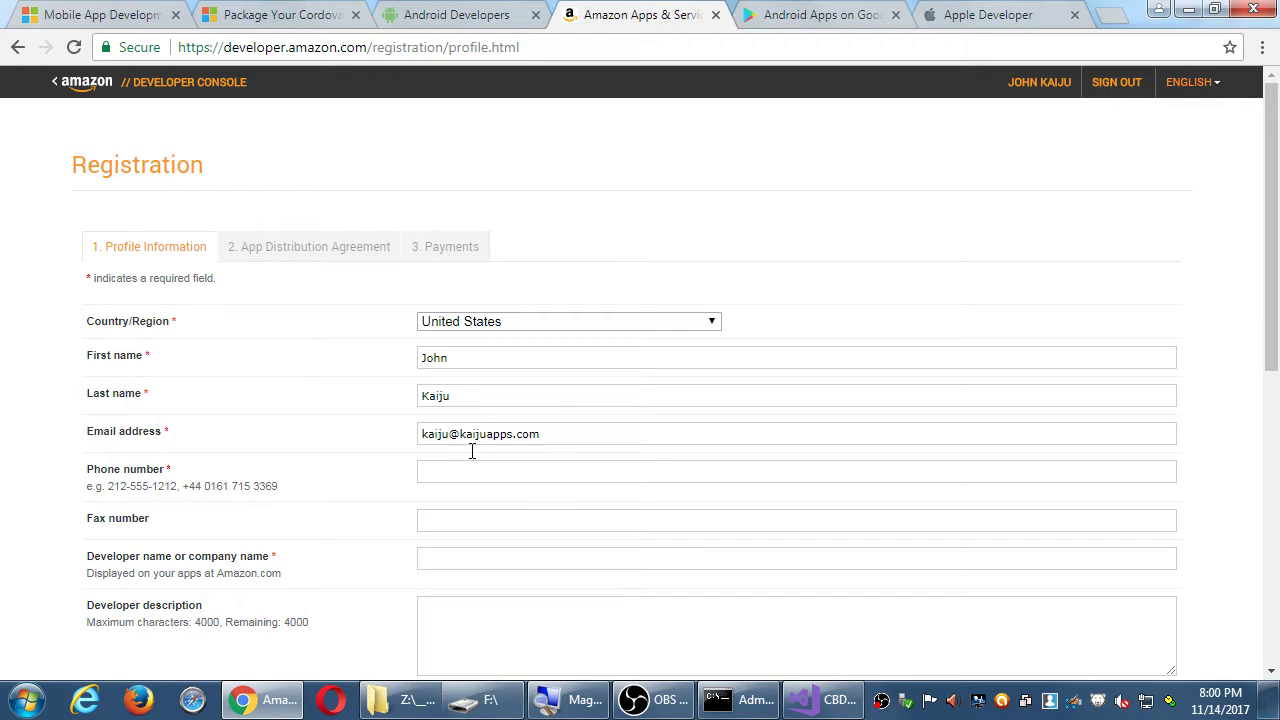
- Launch Notepad from the Start menu search
{"action": "key", "text": "super"}
{"action": "type", "text": "note"}
{"action": "key", "text": "Return"}
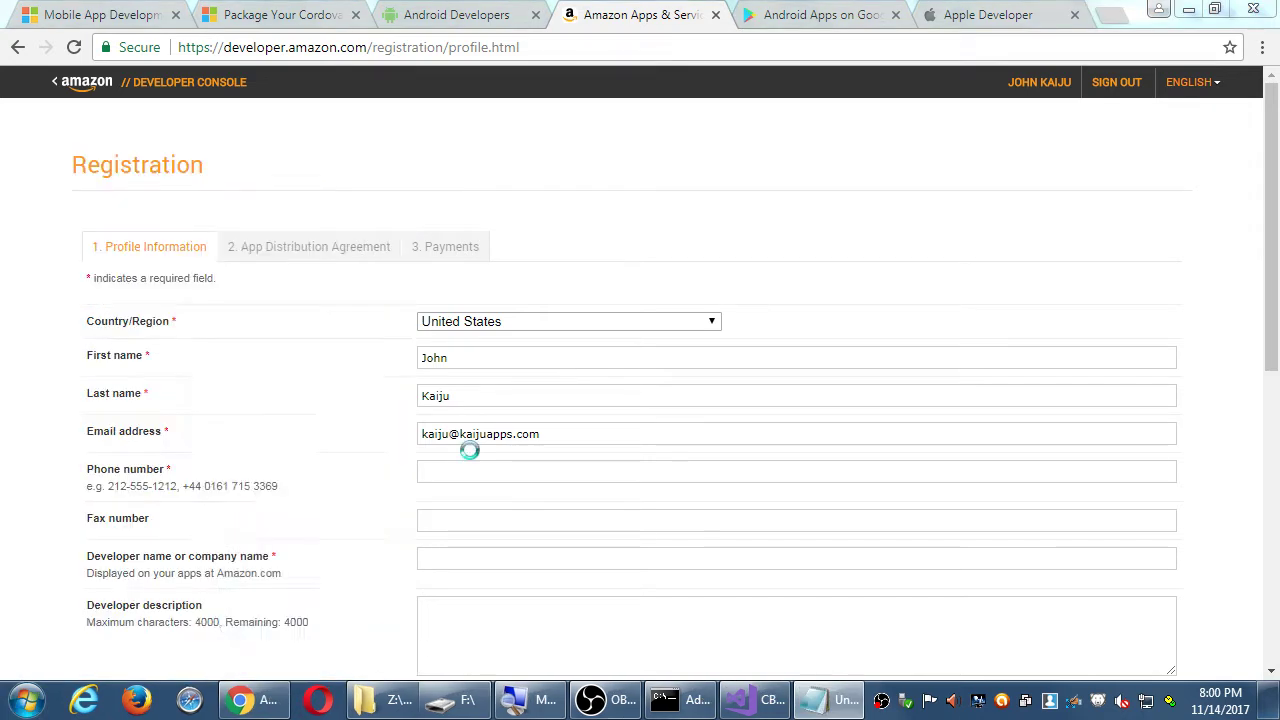
- Save the new document to the Desktop as 2017-11-14.txt
{"action": "key", "text": "ctrl+s"}
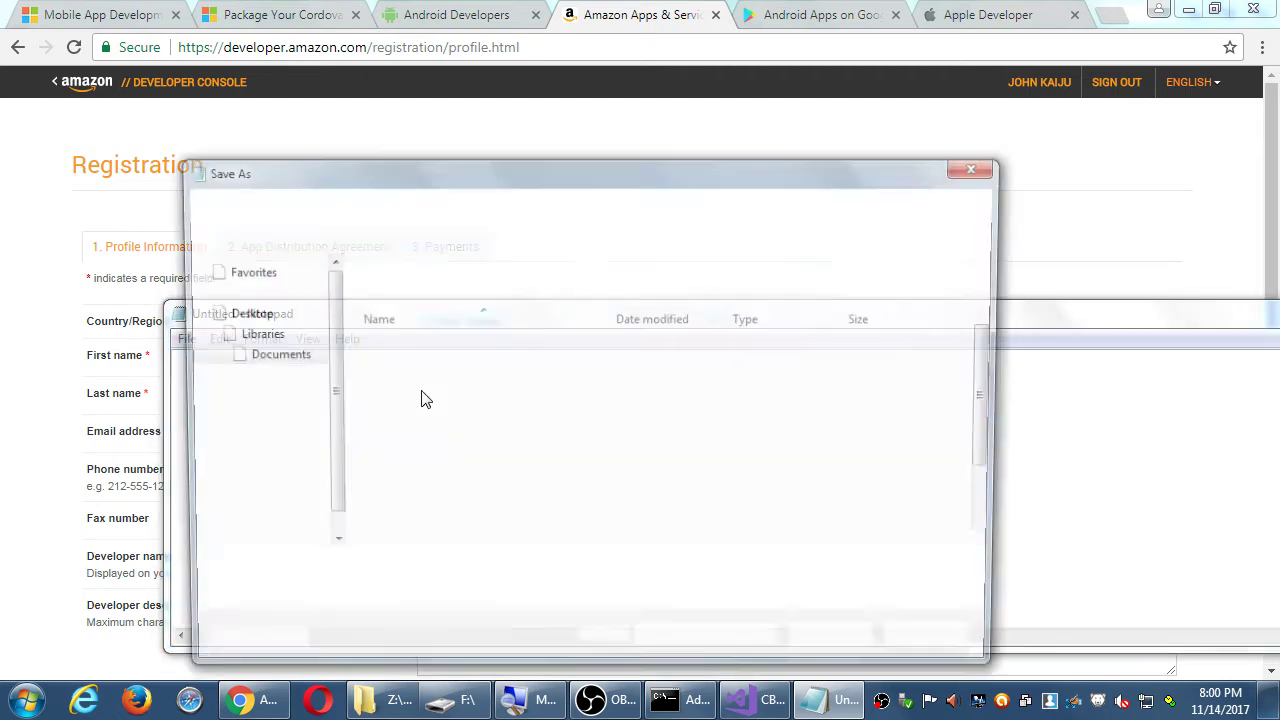
{"action": "left_click", "coordinate": [251, 291]}
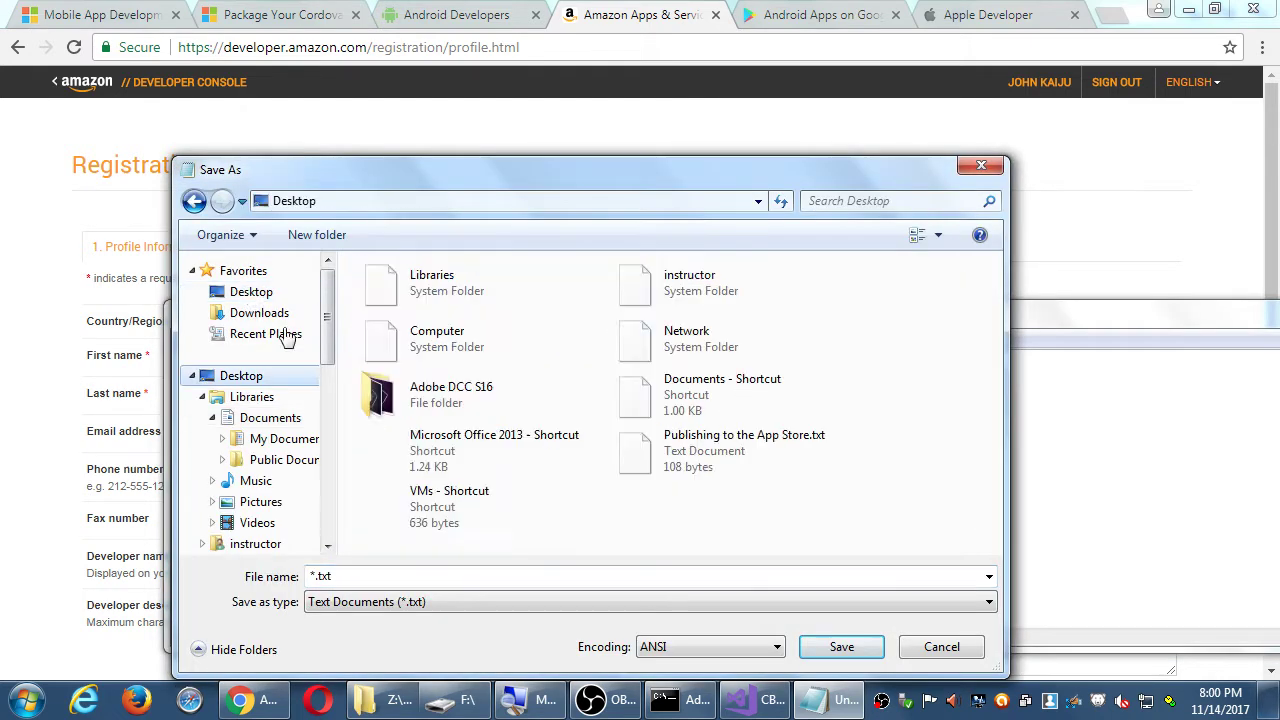
{"action": "left_click", "coordinate": [462, 575]}
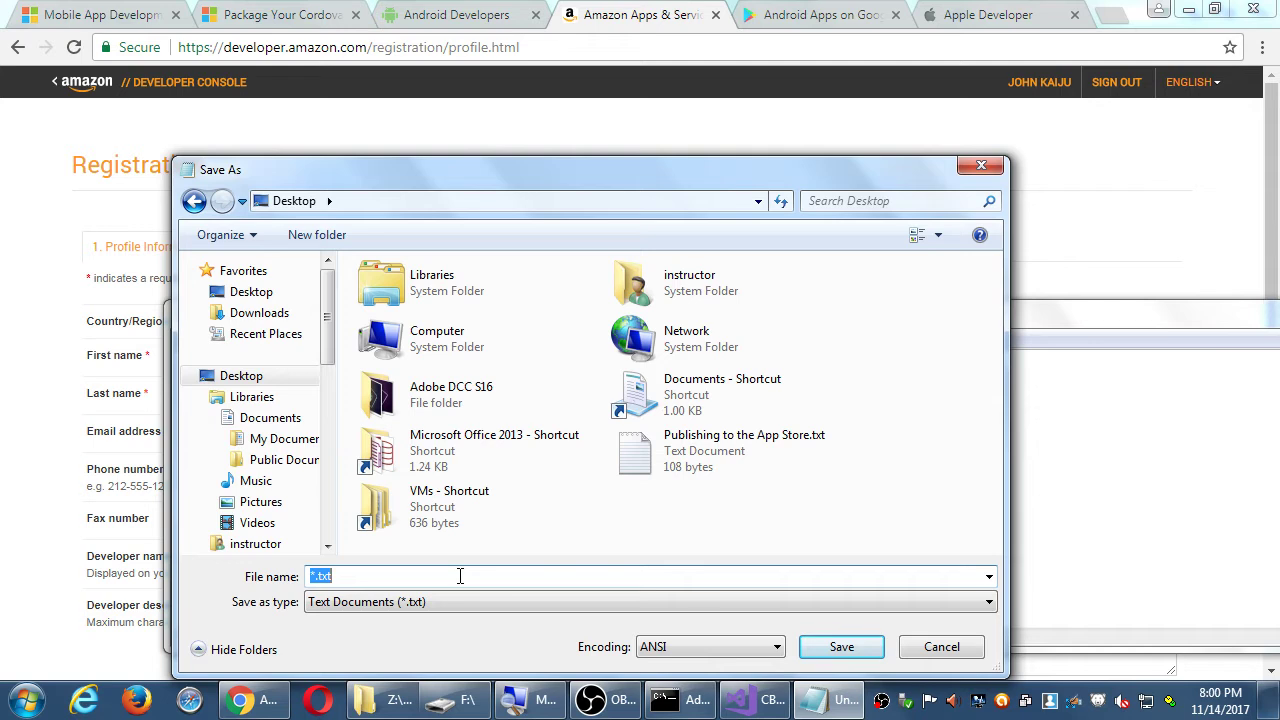
{"action": "type", "text": "2017-11-14"}
{"action": "key", "text": "Return"}
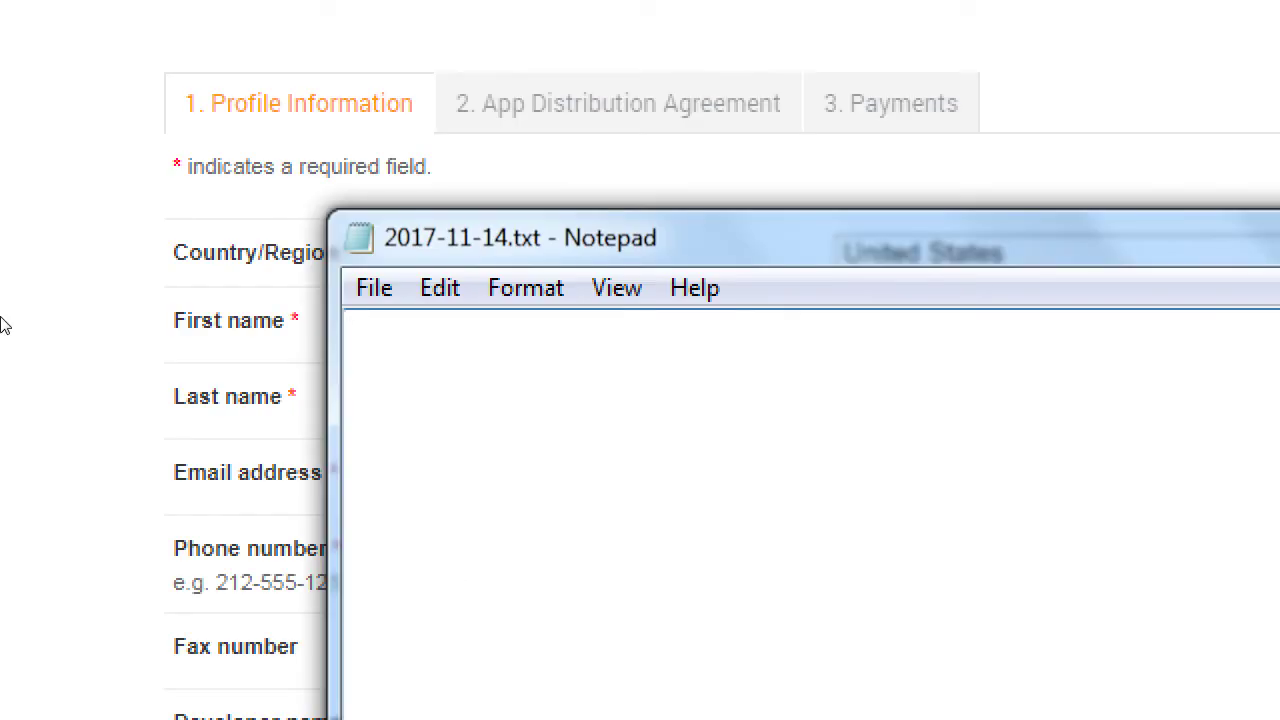
- Type a 'Distribution Channels' heading listing developer.android.com, developer.apple.com and developer.micrsoft.com
{"action": "type", "text": "Distributi8o"}
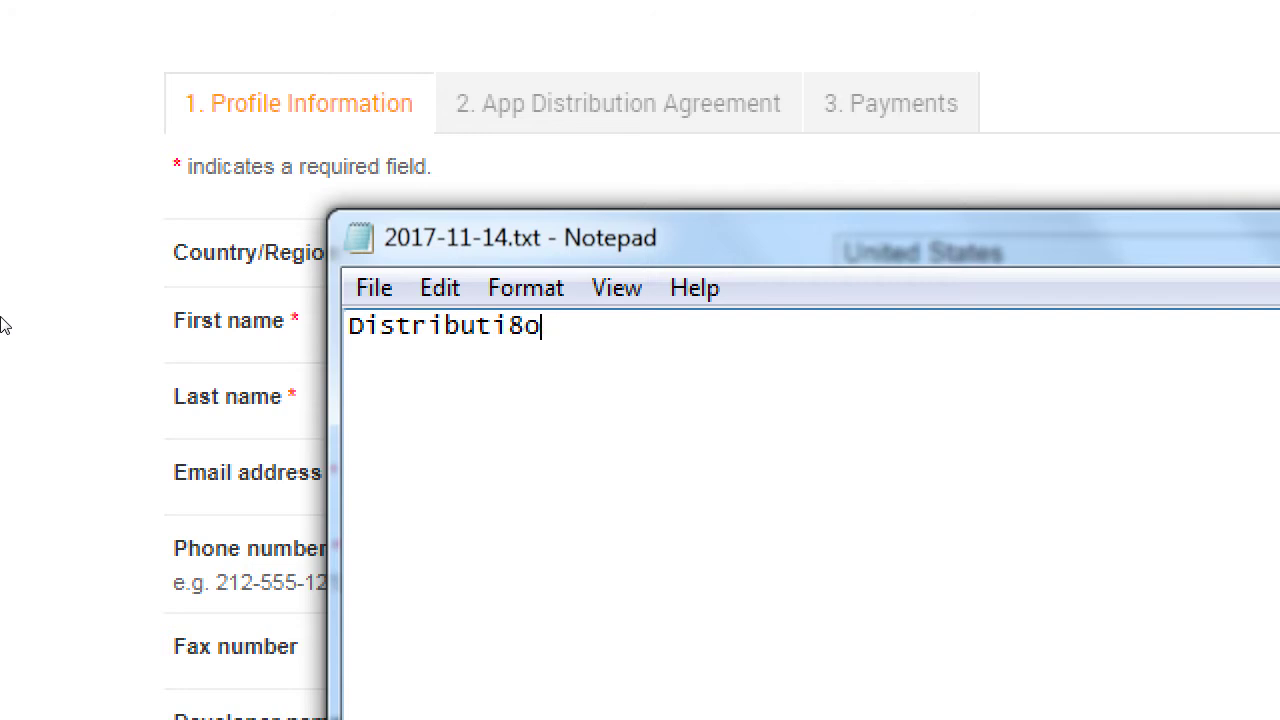
{"action": "key", "text": "BackSpace"}
{"action": "key", "text": "BackSpace"}
{"action": "type", "text": "on Channels"}
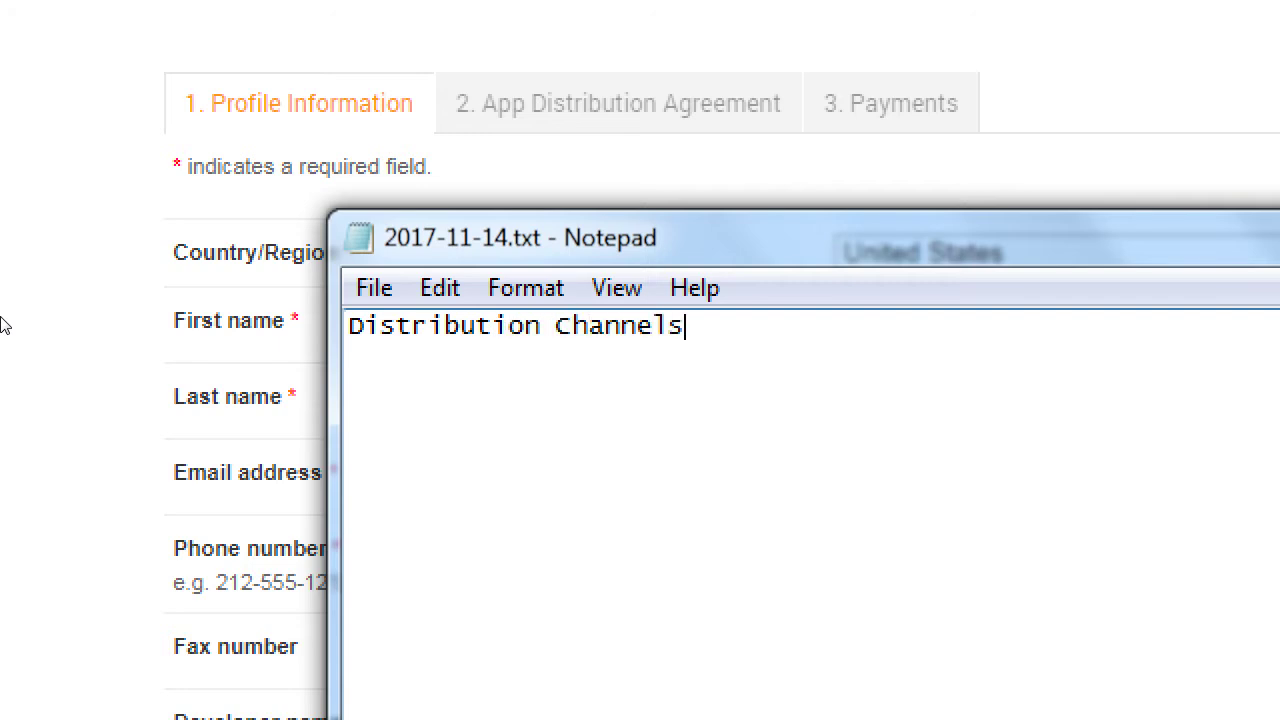
{"action": "key", "text": "Return"}
{"action": "key", "text": "Tab"}
{"action": "type", "text": "developer.an"}
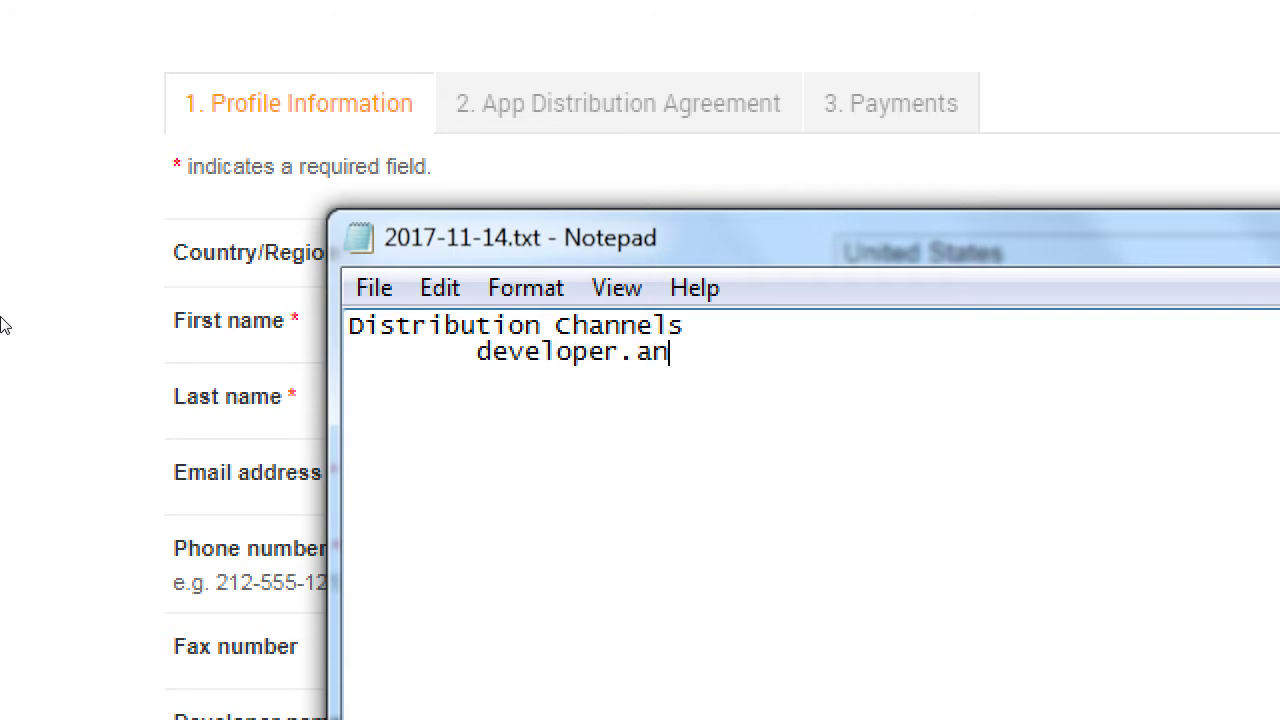
{"action": "type", "text": "droid.com"}
{"action": "key", "text": "Return"}
{"action": "key", "text": "Tab"}
{"action": "type", "text": "dev"}
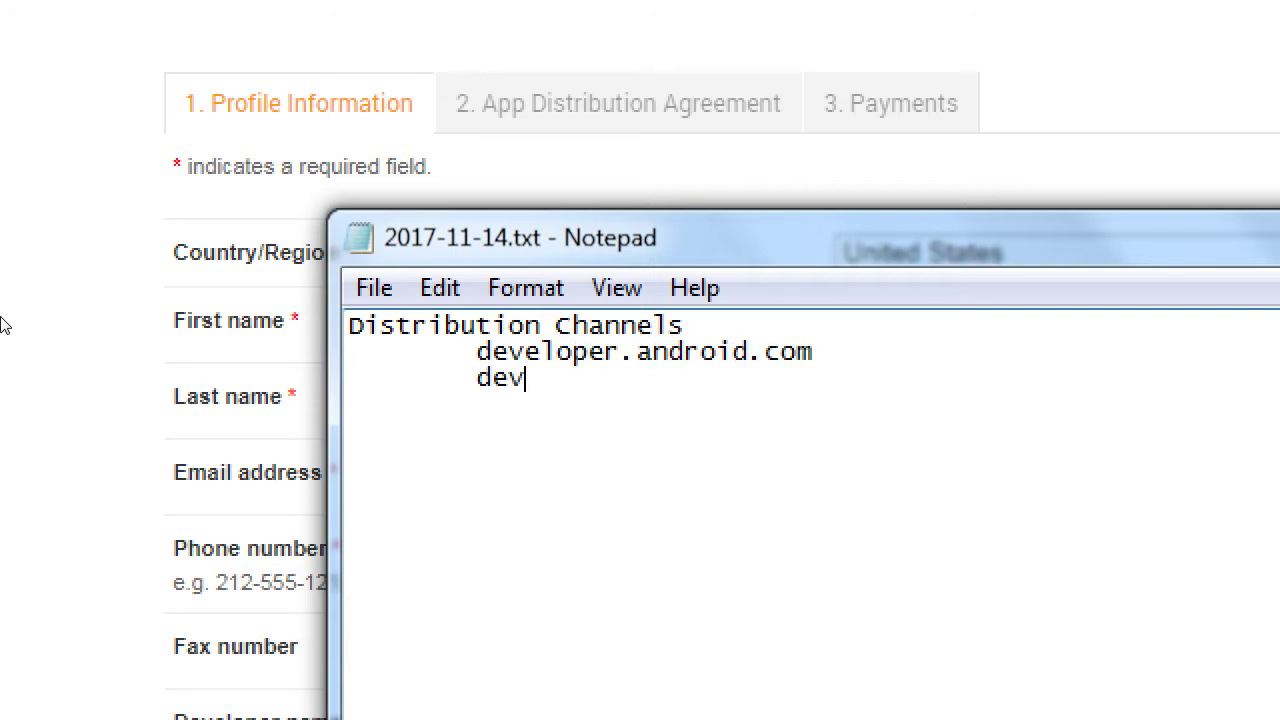
{"action": "type", "text": "eloper."}
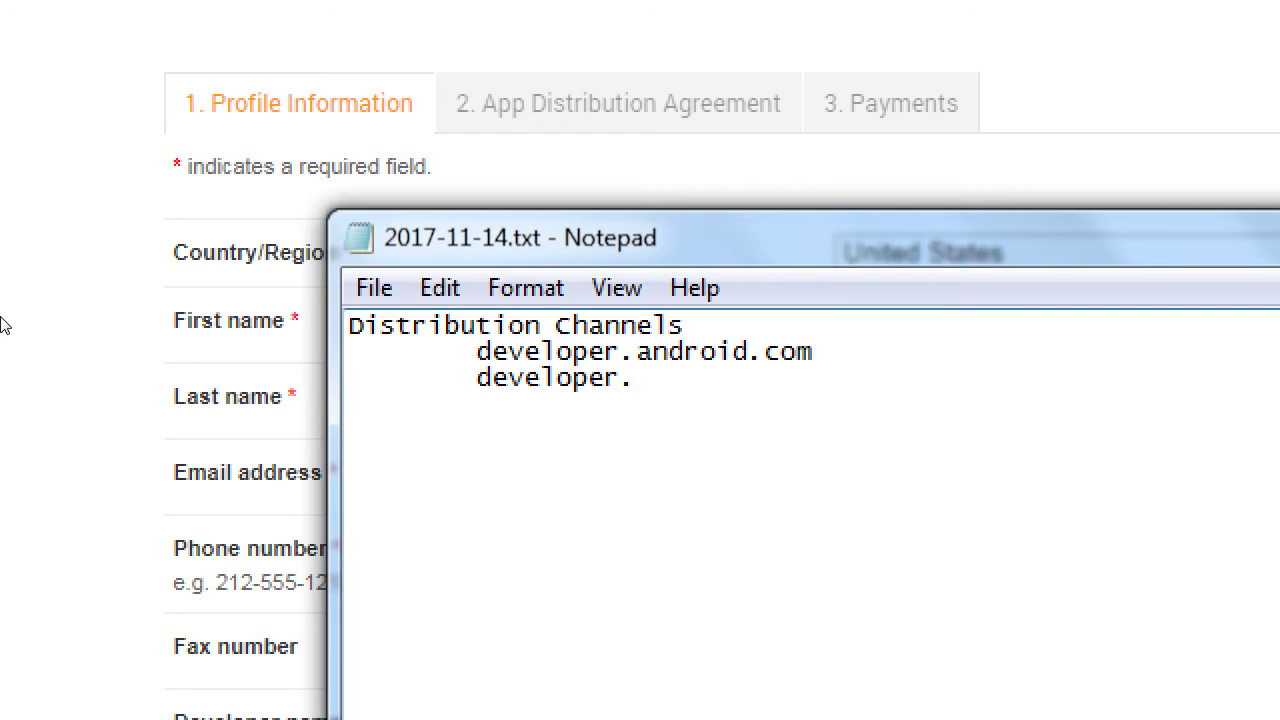
{"action": "type", "text": "apple.com"}
{"action": "key", "text": "Return"}
{"action": "key", "text": "Tab"}
{"action": "type", "text": "d"}
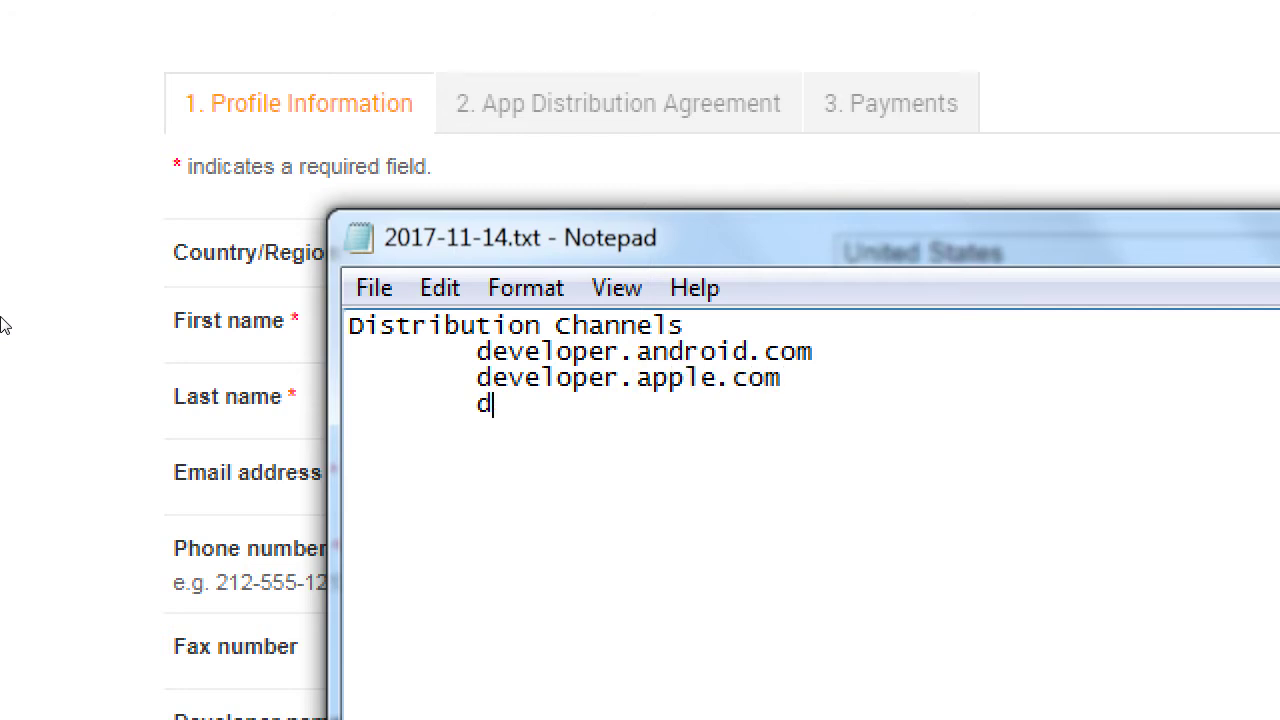
{"action": "type", "text": "eveloper.m"}
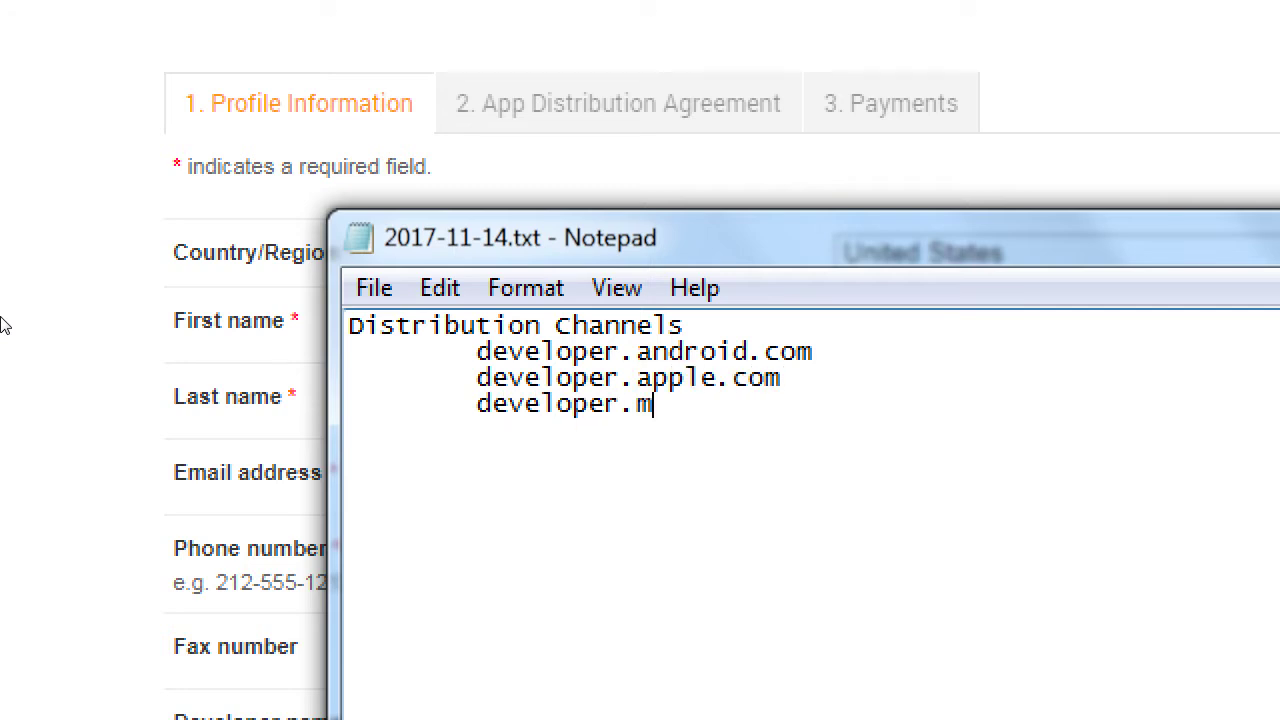
{"action": "type", "text": "icrsoft.c"}
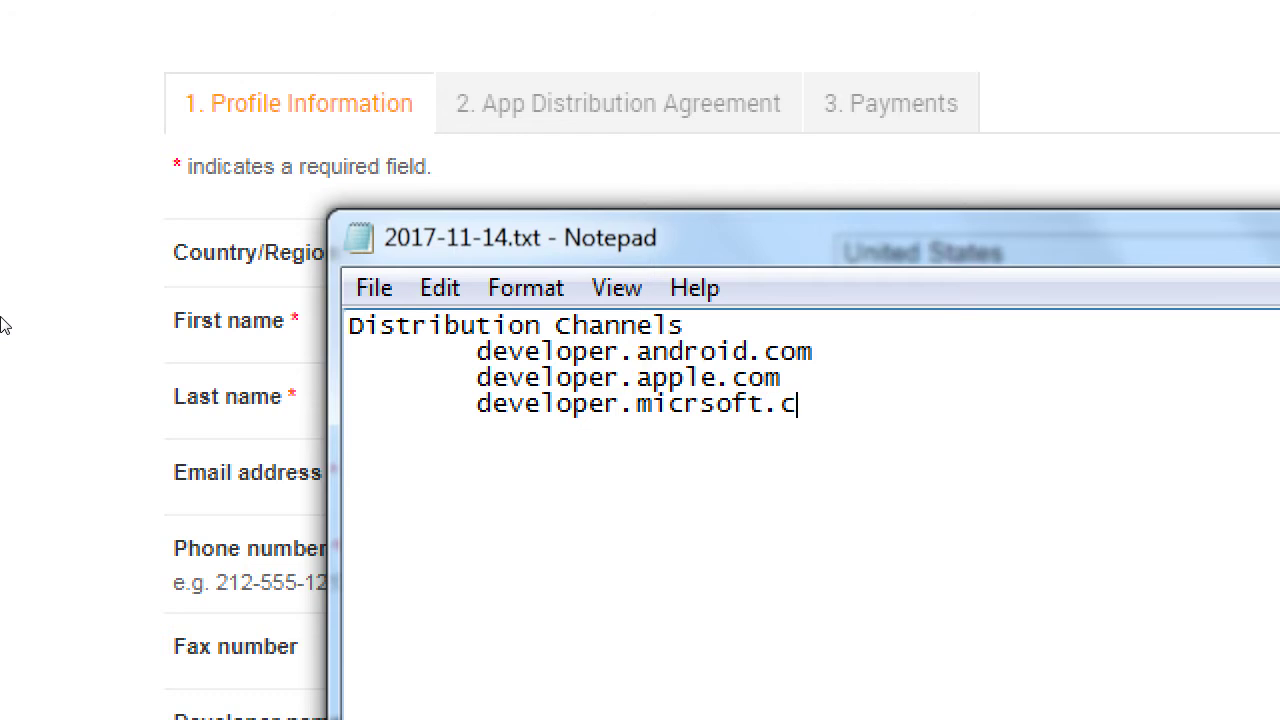
{"action": "type", "text": "om"}
- Add the cost note '--- Not free $25 - $99' and a 'For us:' line
{"action": "key", "text": "Return"}
{"action": "key", "text": "Tab"}
{"action": "key", "text": "Tab"}
{"action": "type", "text": "--- Not freee"}
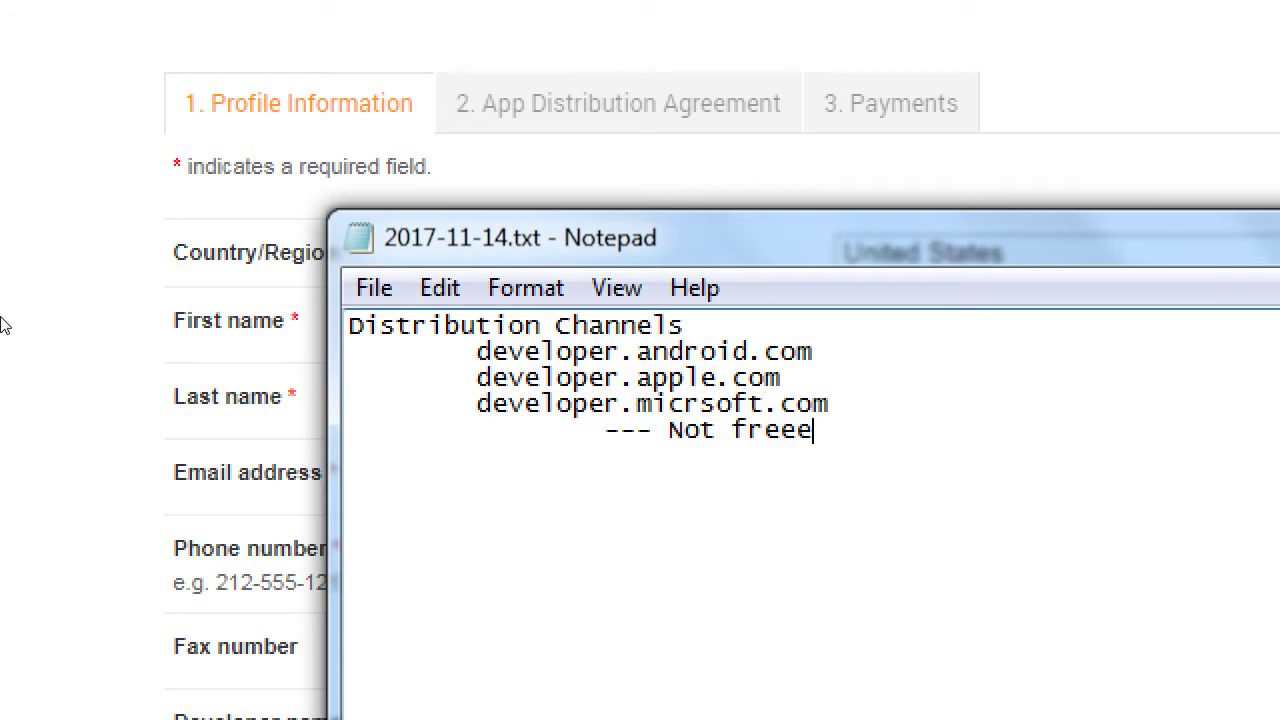
{"action": "key", "text": "BackSpace"}
{"action": "type", "text": "25"}
{"action": "key", "text": "BackSpace"}
{"action": "key", "text": "BackSpace"}
{"action": "type", "text": "$25 - 99"}
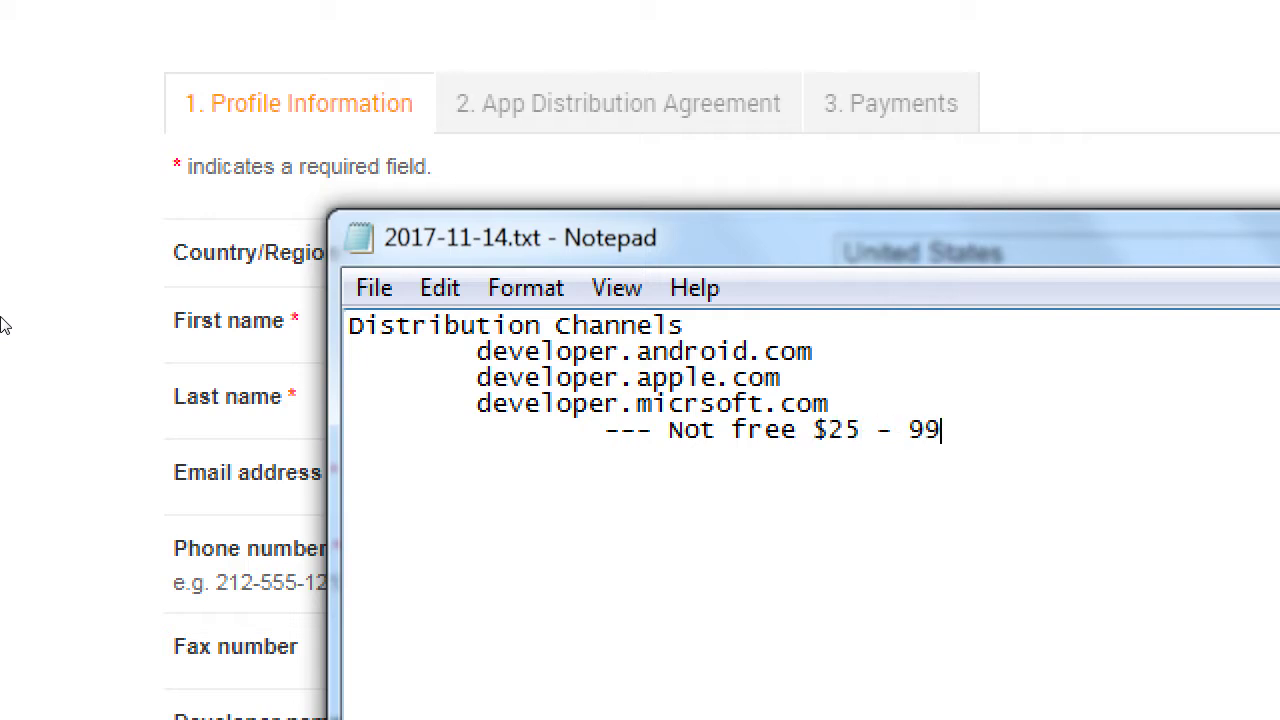
{"action": "key", "text": "Left"}
{"action": "key", "text": "Left"}
{"action": "type", "text": "$"}
{"action": "key", "text": "End"}
{"action": "key", "text": "Return"}
{"action": "key", "text": "Return"}
{"action": "type", "text": "For us:"}
{"action": "key", "text": "Return"}
- List developer.amazon.com under 'For us:' with the note '- Price: fRee (to set up)'
{"action": "key", "text": "Tab"}
{"action": "type", "text": "dev"}
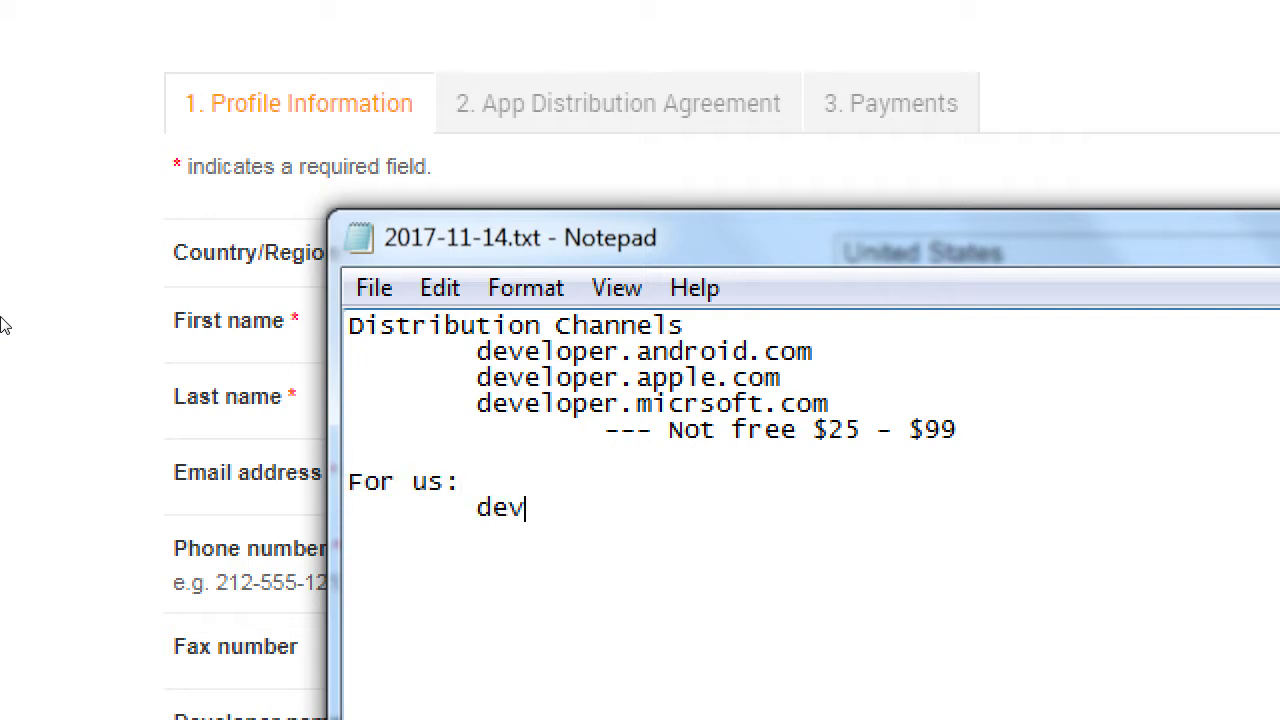
{"action": "type", "text": "eloper.amao"}
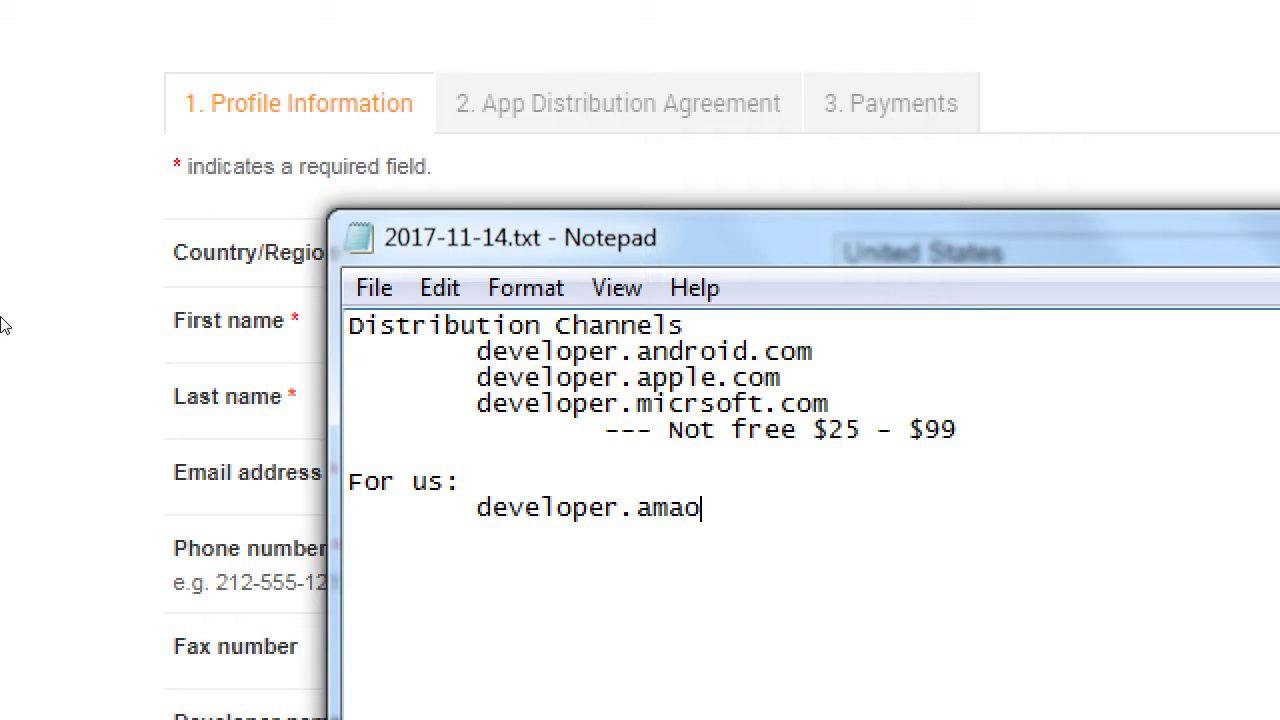
{"action": "key", "text": "BackSpace"}
{"action": "type", "text": "zn"}
{"action": "key", "text": "BackSpace"}
{"action": "key", "text": "BackSpace"}
{"action": "type", "text": "on.com"}
{"action": "key", "text": "Return"}
{"action": "key", "text": "Tab"}
{"action": "key", "text": "Tab"}
{"action": "type", "text": "-"}
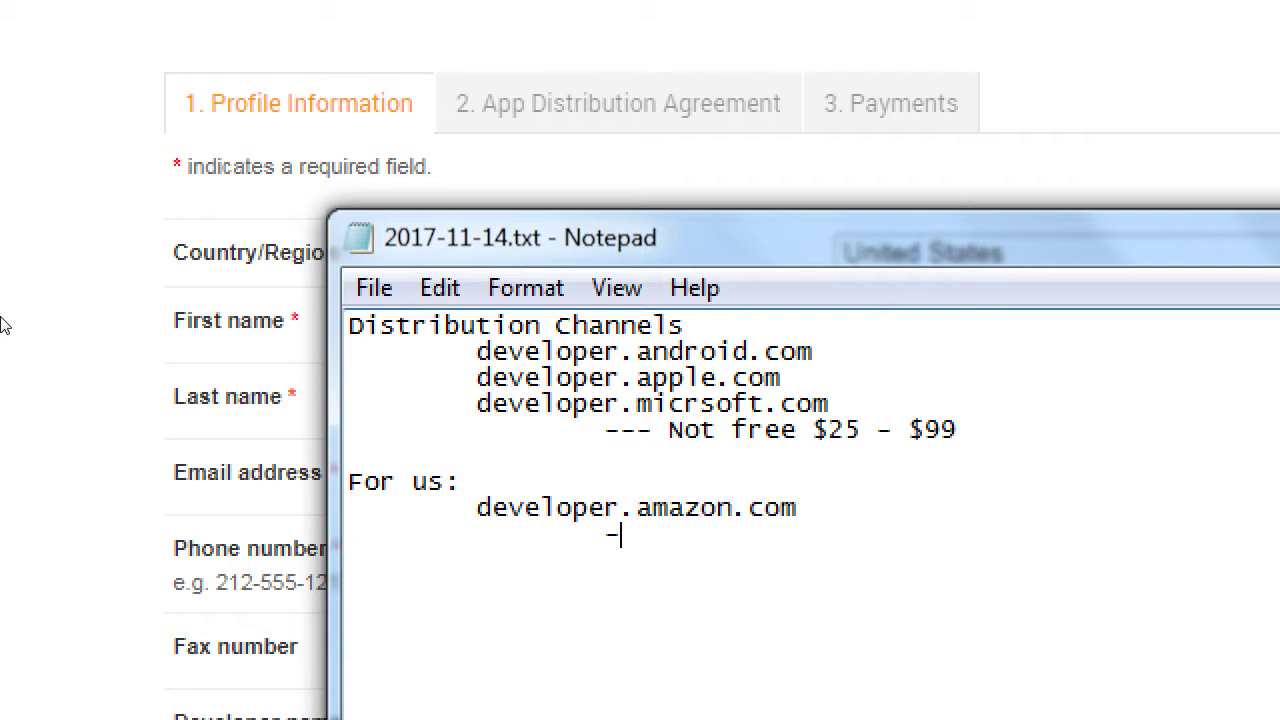
{"action": "type", "text": " Price: fRee"}
{"action": "key", "text": "Left"}
{"action": "key", "text": "Left"}
{"action": "key", "text": "Right"}
{"action": "key", "text": "Right"}
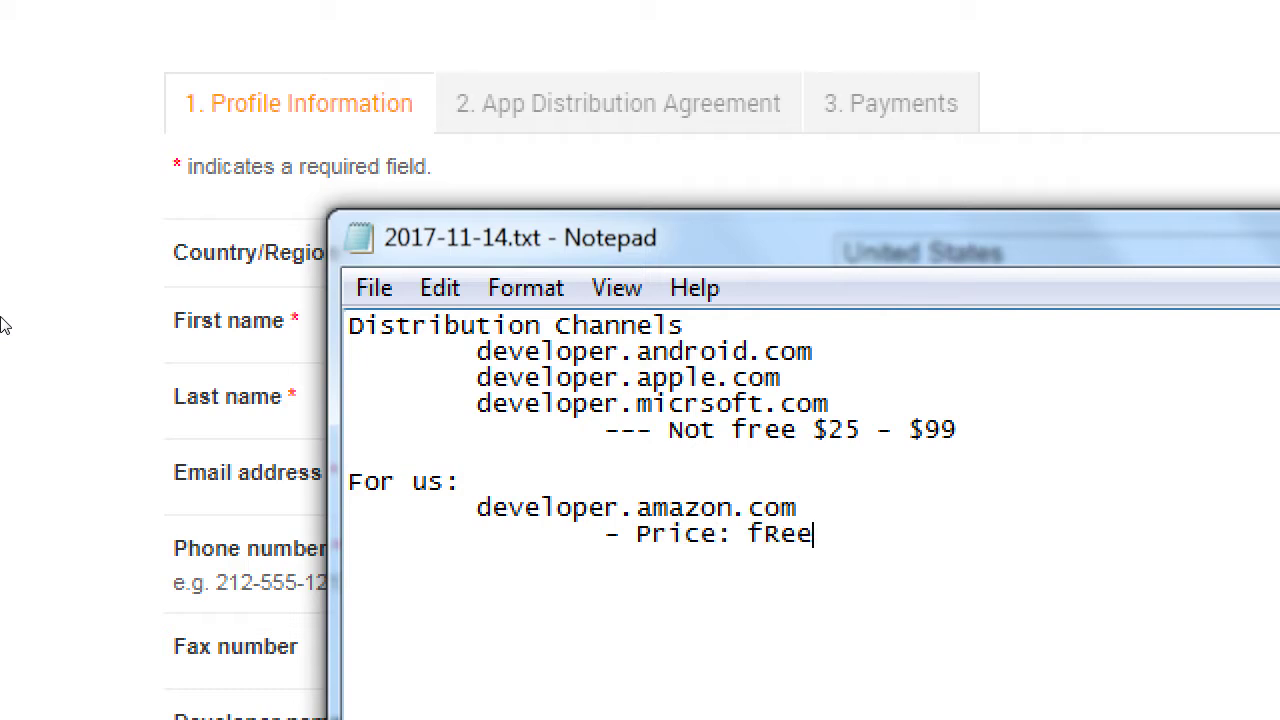
{"action": "type", "text": "(to set up"}
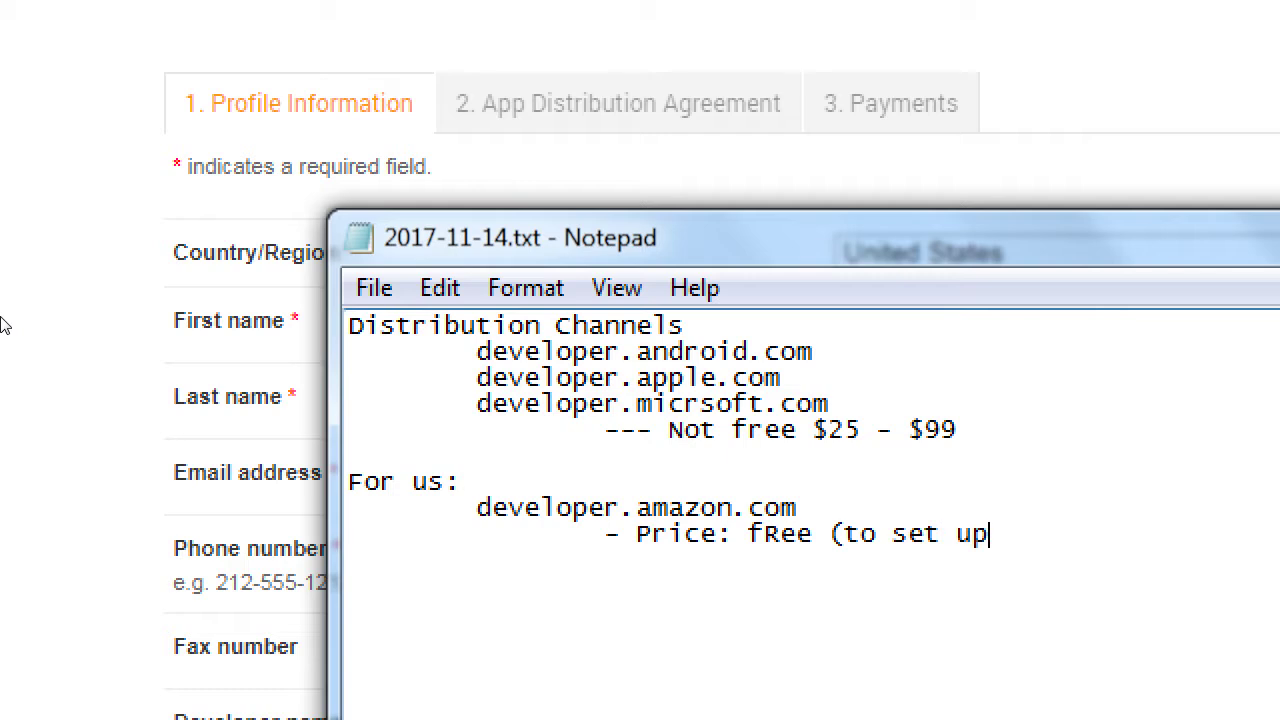
{"action": "type", "text": ")"}
{"action": "key", "text": "Return"}
{"action": "key", "text": "Tab"}
- Under the Not free line, add 'Fees: 30% of your revenue' and '$1 - 70c'
{"action": "key", "text": "Up"}
{"action": "key", "text": "Up"}
{"action": "key", "text": "Up"}
{"action": "key", "text": "Up"}
{"action": "key", "text": "End"}
{"action": "key", "text": "Return"}
{"action": "key", "text": "Tab"}
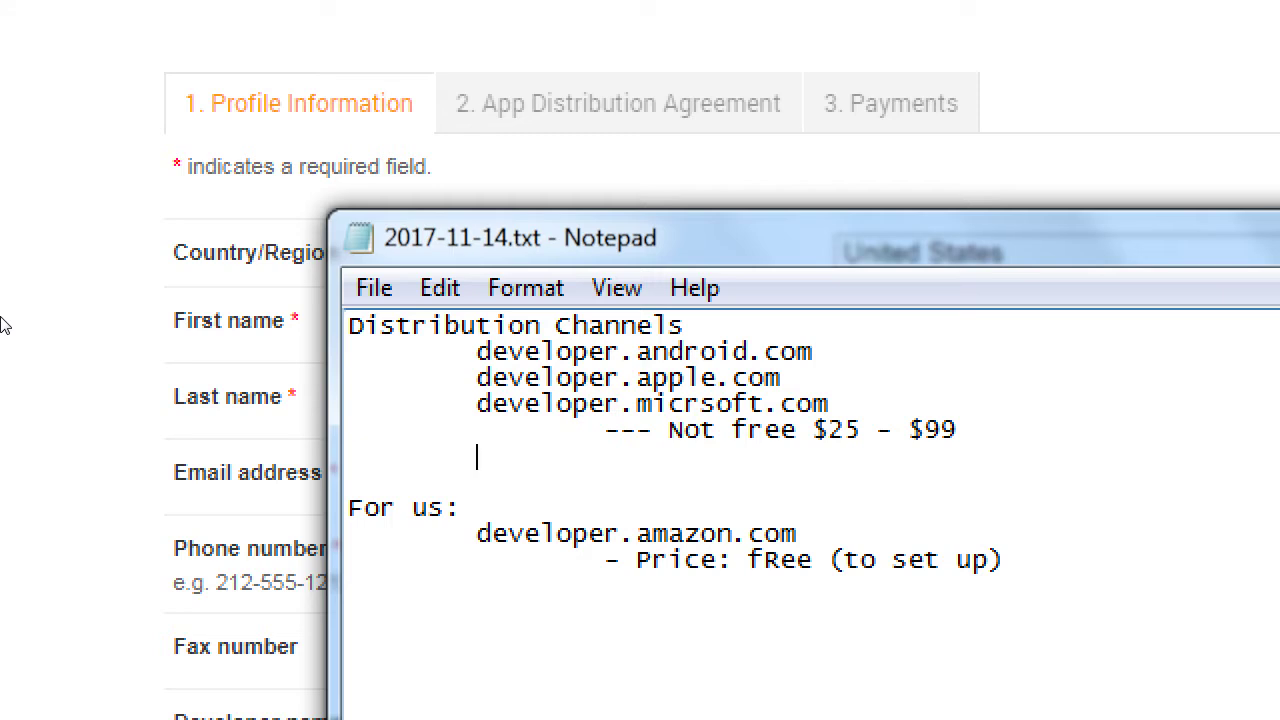
{"action": "key", "text": "Tab"}
{"action": "type", "text": "Fees: 30%"}
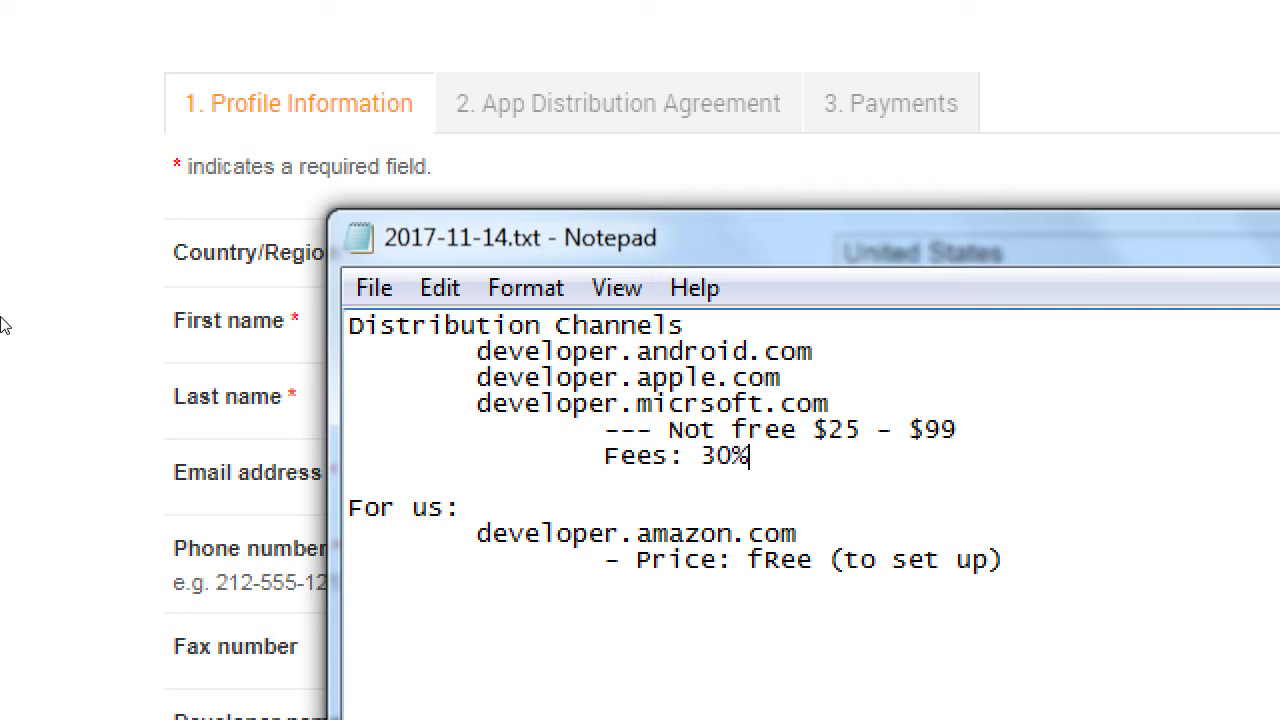
{"action": "type", "text": " of your "}
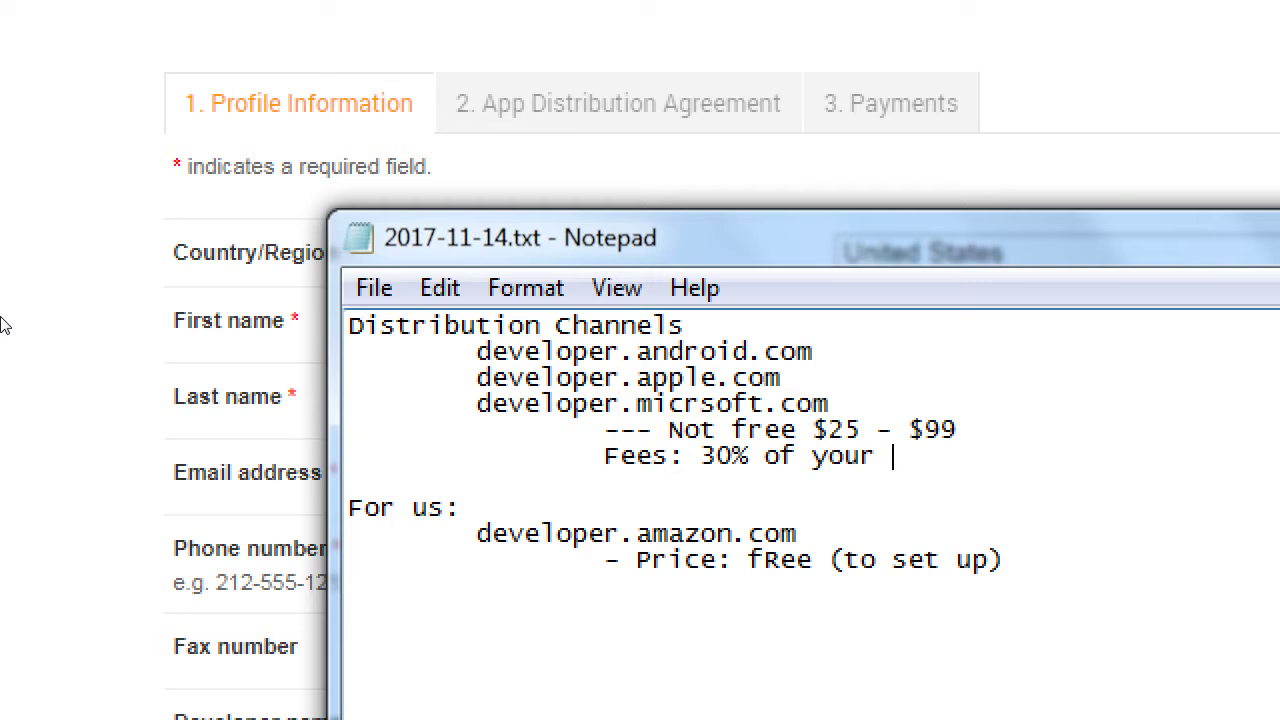
{"action": "type", "text": "revenew"}
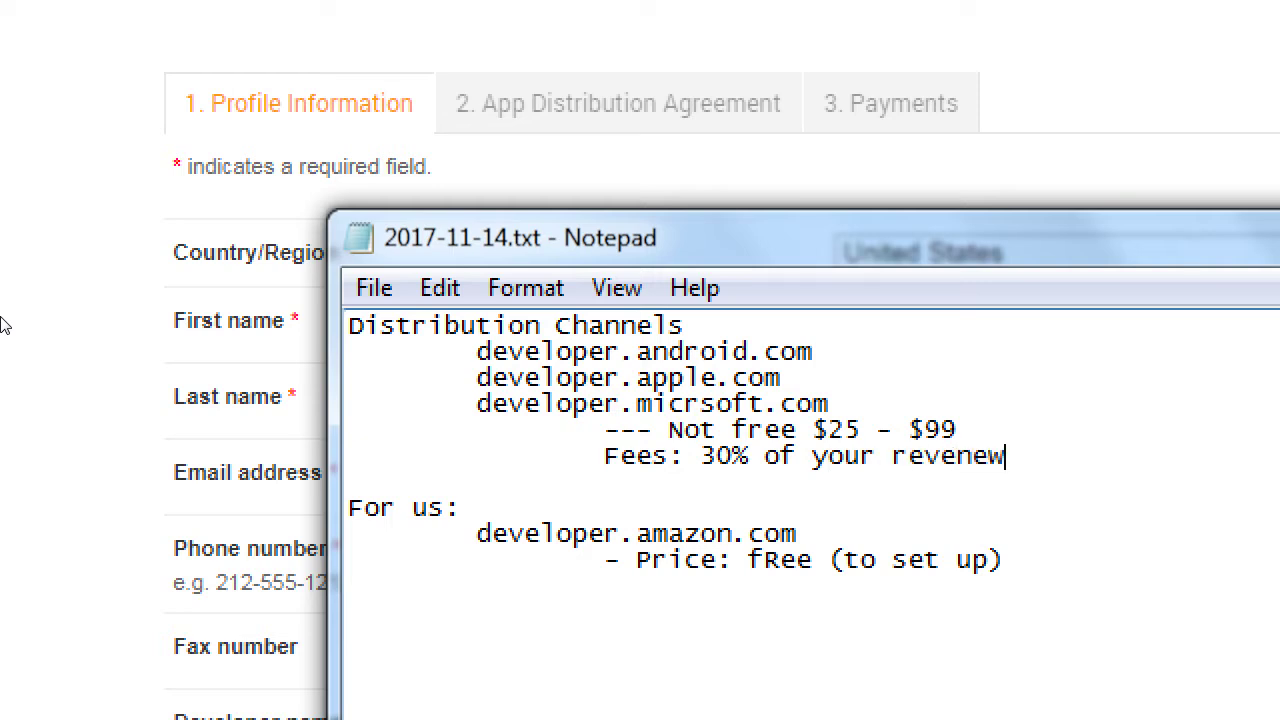
{"action": "key", "text": "BackSpace"}
{"action": "key", "text": "BackSpace"}
{"action": "type", "text": "ue"}
{"action": "key", "text": "Return"}
{"action": "key", "text": "Tab"}
{"action": "key", "text": "Tab"}
{"action": "type", "text": "$1 - 70"}
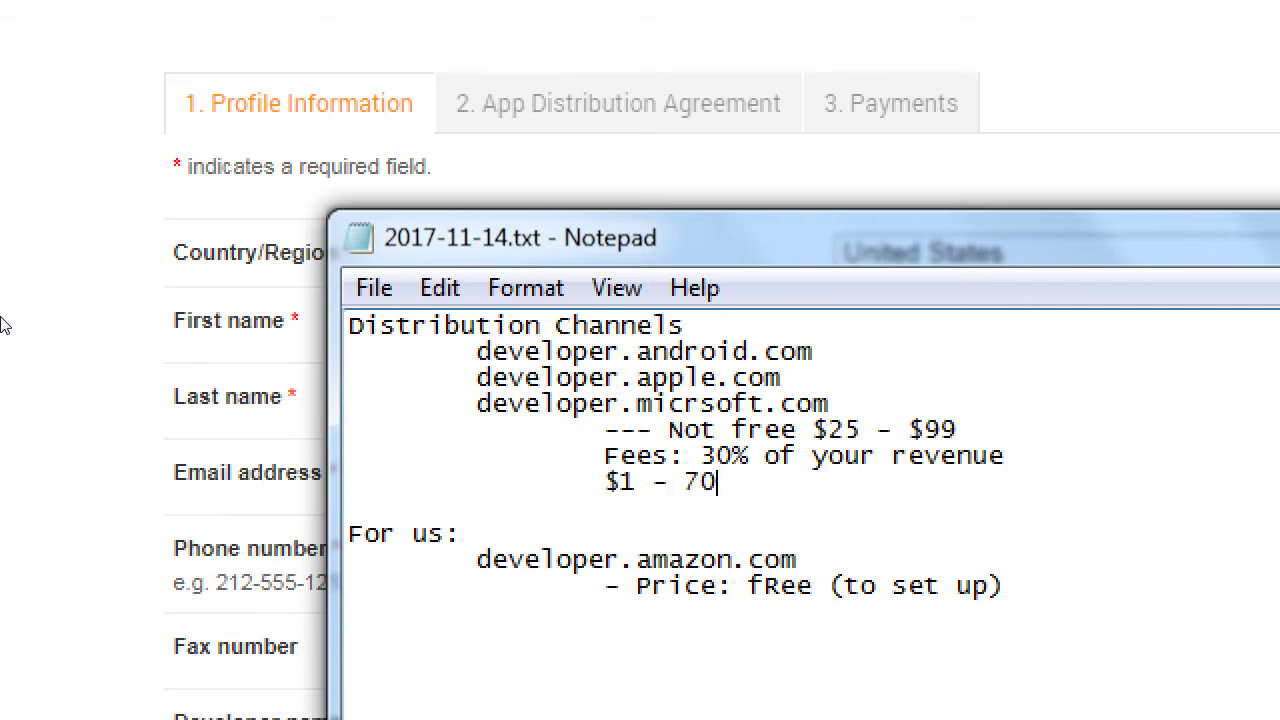
{"action": "type", "text": "c"}
- Copy the two fee lines under the Amazon price note, fix their indent, and return to Chrome
{"action": "key", "text": "shift+Up"}
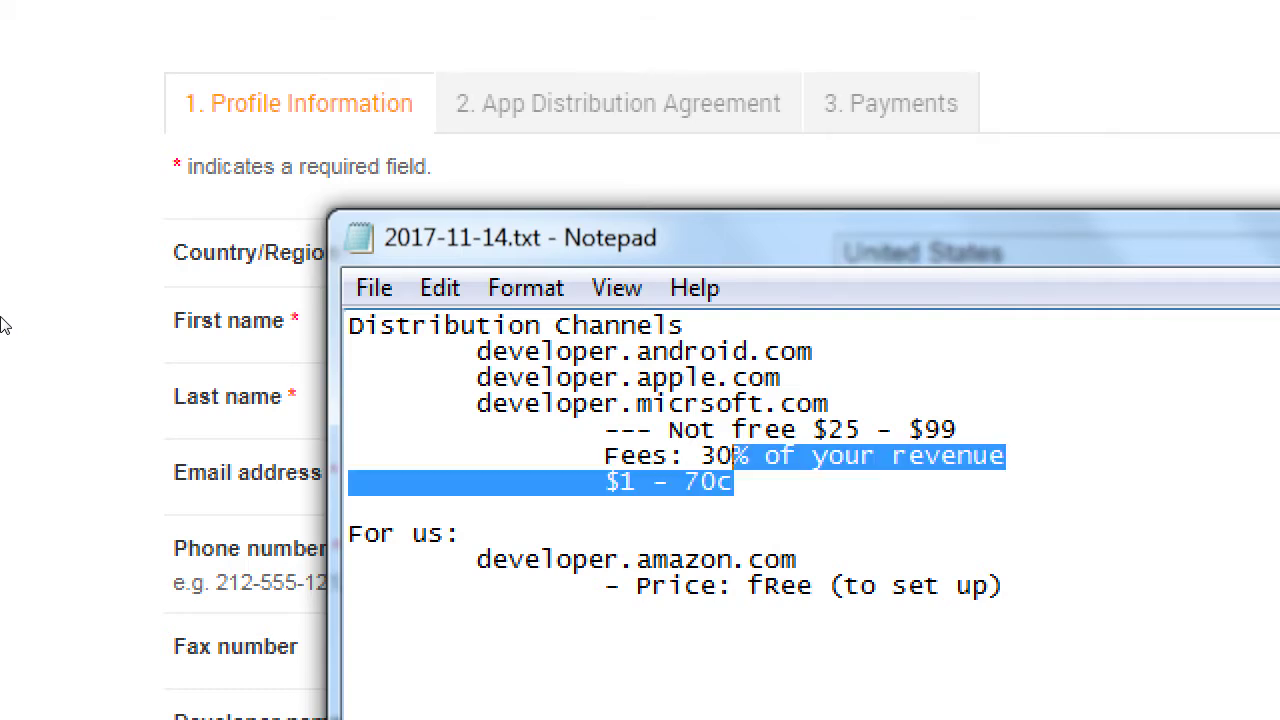
{"action": "key", "text": "shift+Home"}
{"action": "key", "text": "ctrl+c"}
{"action": "key", "text": "ctrl+End"}
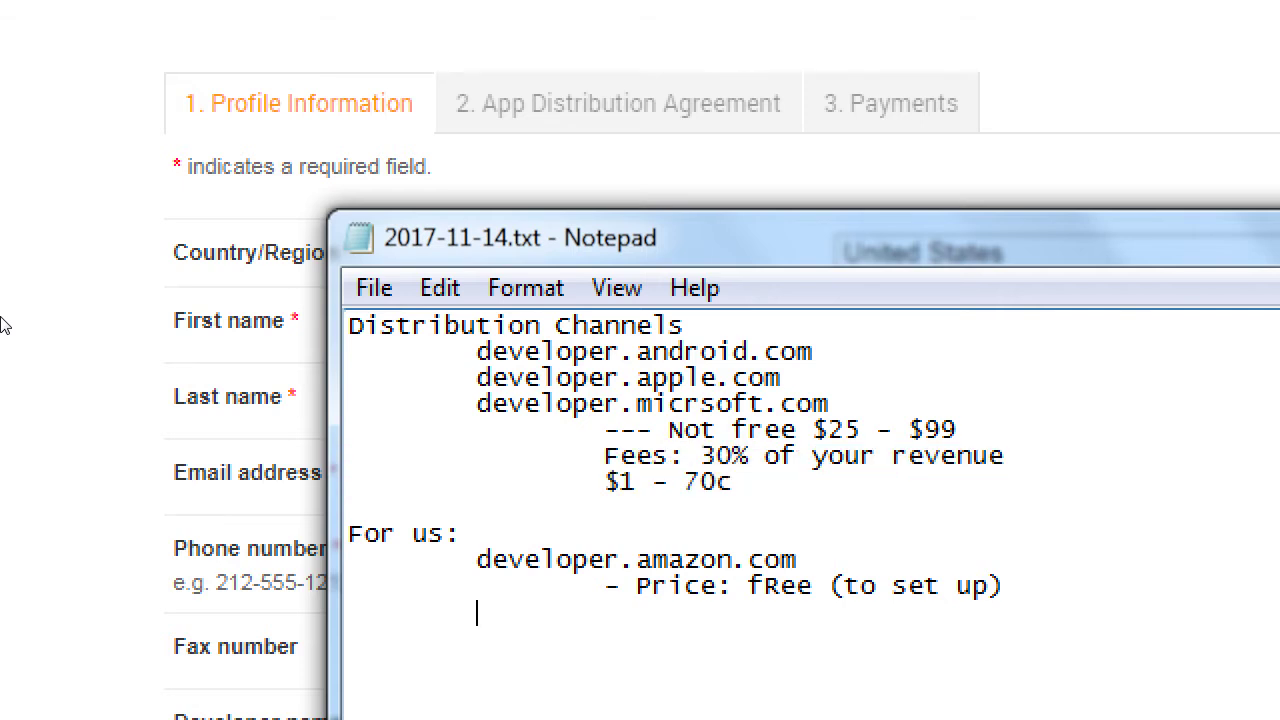
{"action": "key", "text": "Tab"}
{"action": "key", "text": "ctrl+v"}
{"action": "key", "text": "Up"}
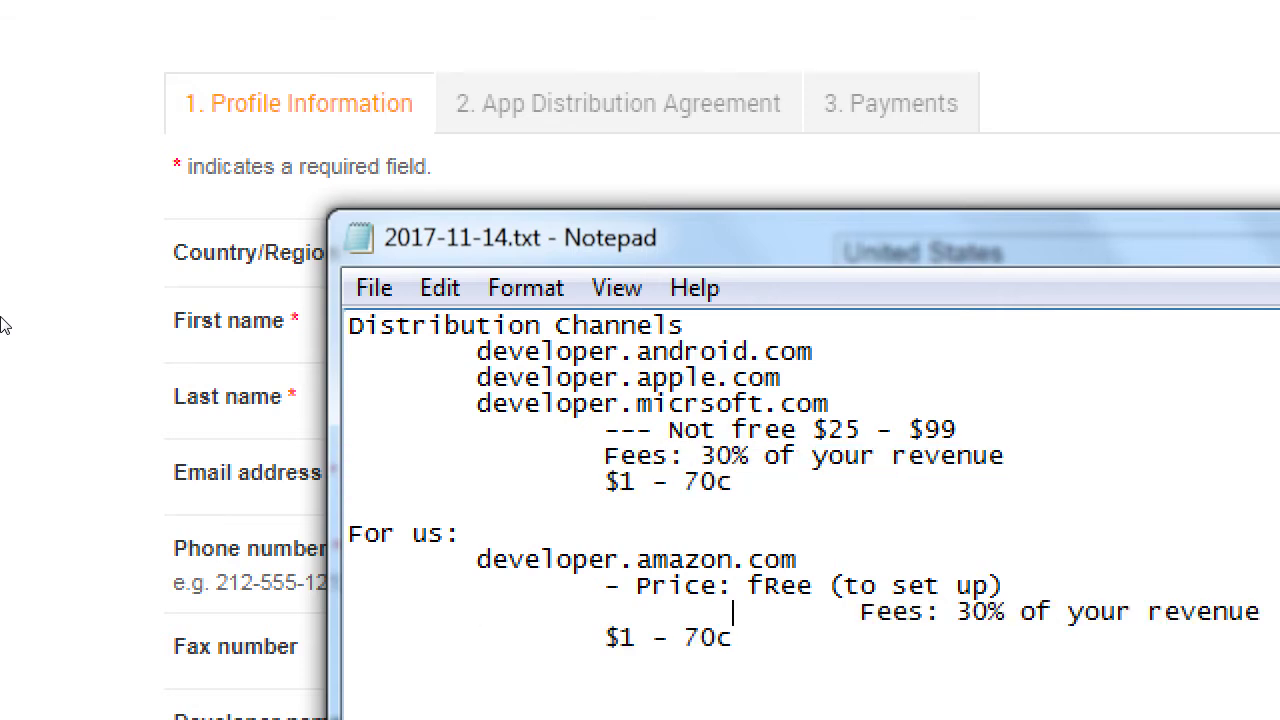
{"action": "key", "text": "BackSpace"}
{"action": "key", "text": "BackSpace"}
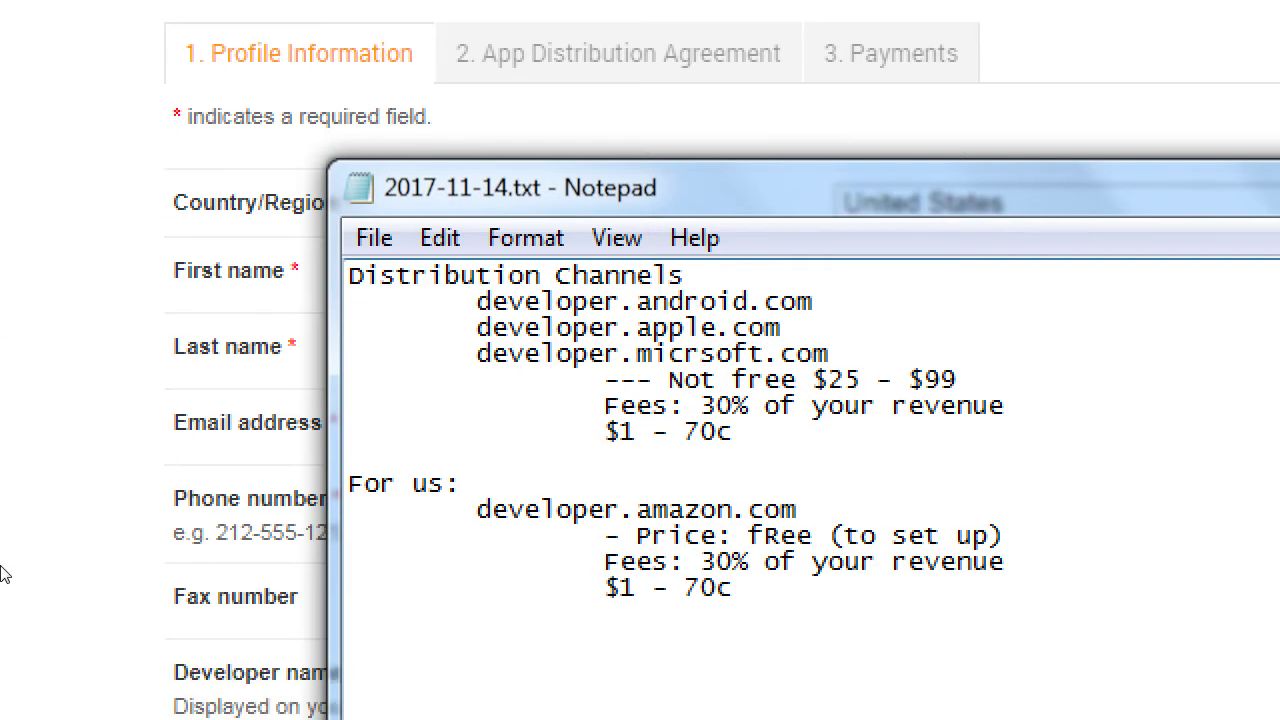
{"action": "key", "text": "ctrl+End"}
{"action": "key", "text": "Return"}
{"action": "key", "text": "Return"}
{"action": "key", "text": "alt+Tab"}
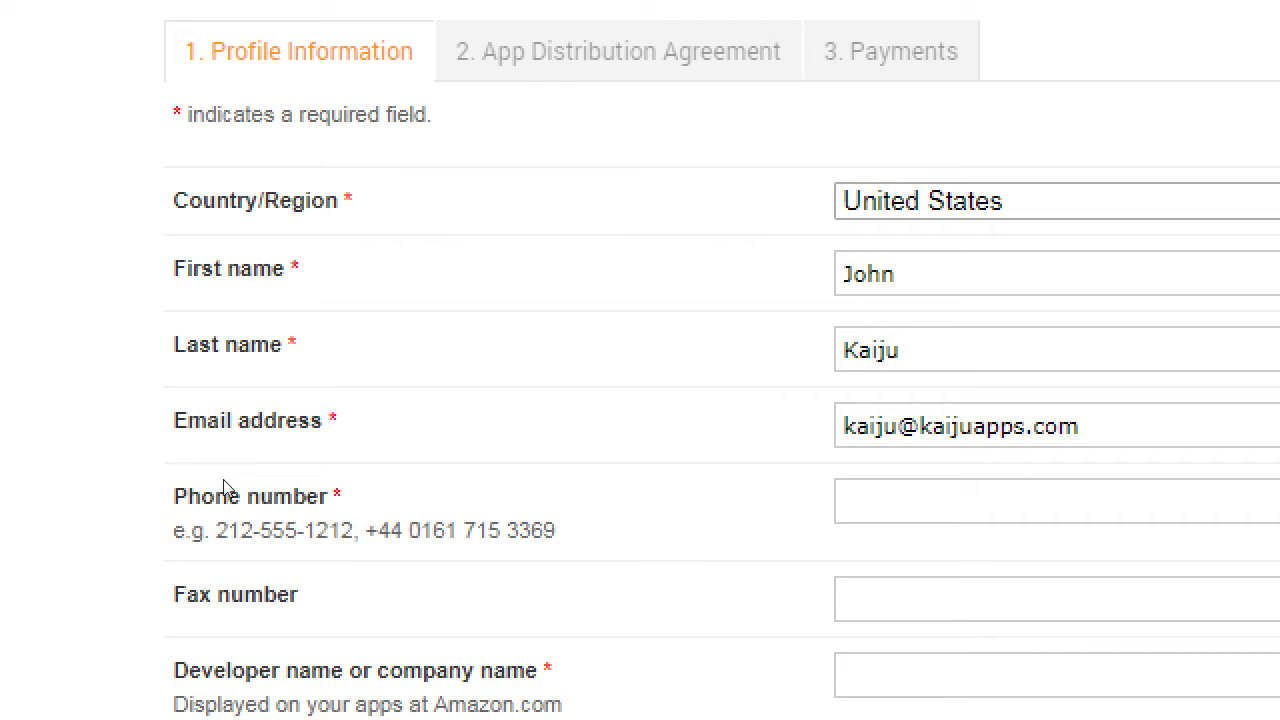
- Enter the phone number in the profile form, then switch back to Notepad
{"action": "left_click", "coordinate": [440, 462]}
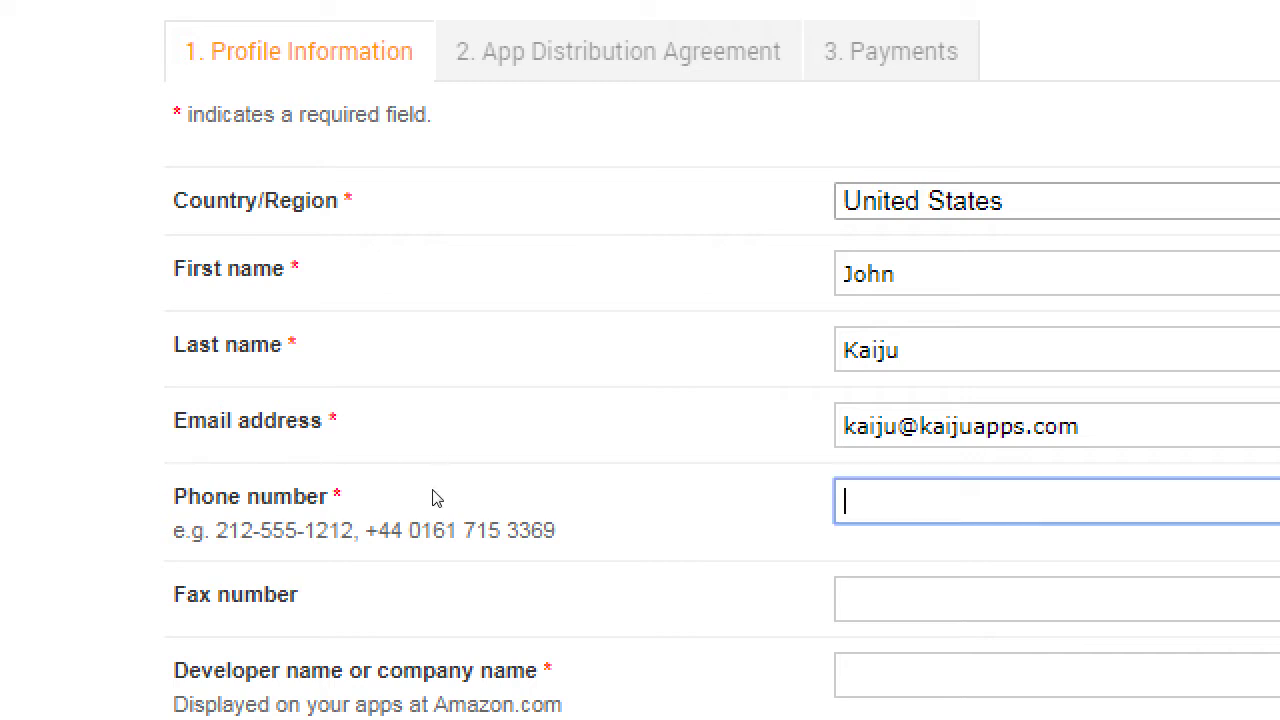
{"action": "type", "text": "619-555-1234"}
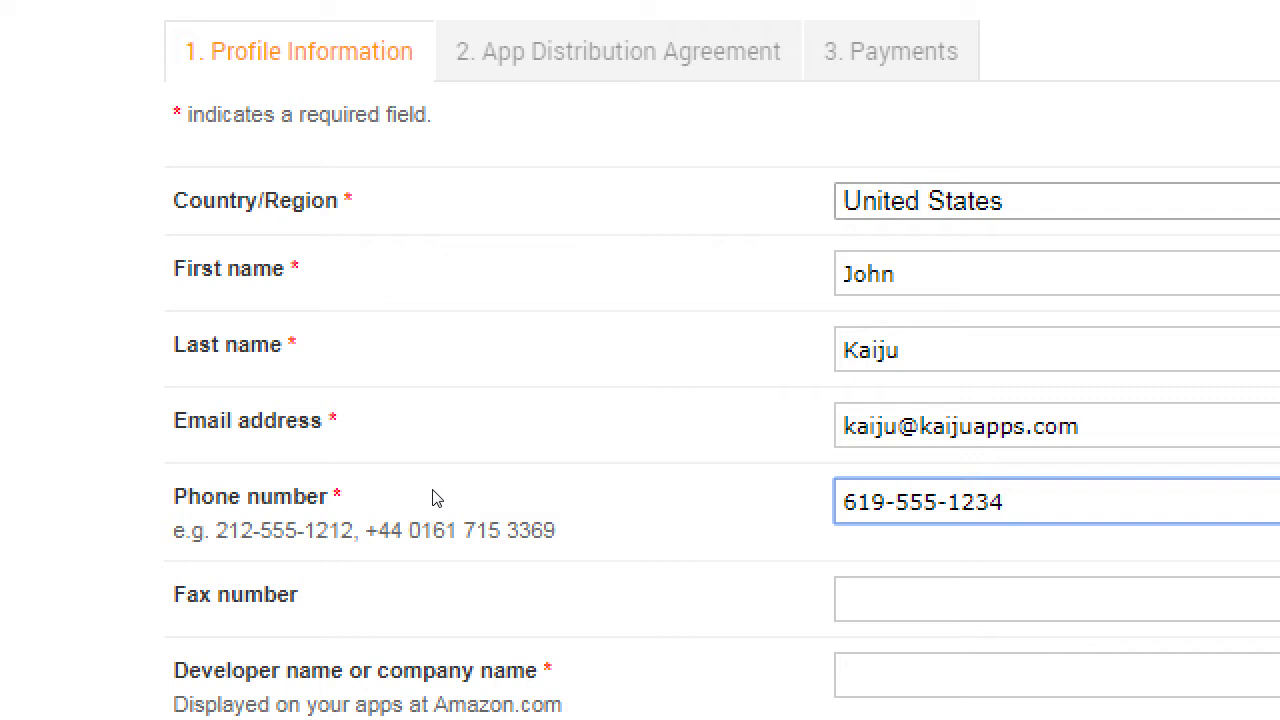
{"action": "key", "text": "alt+Tab"}
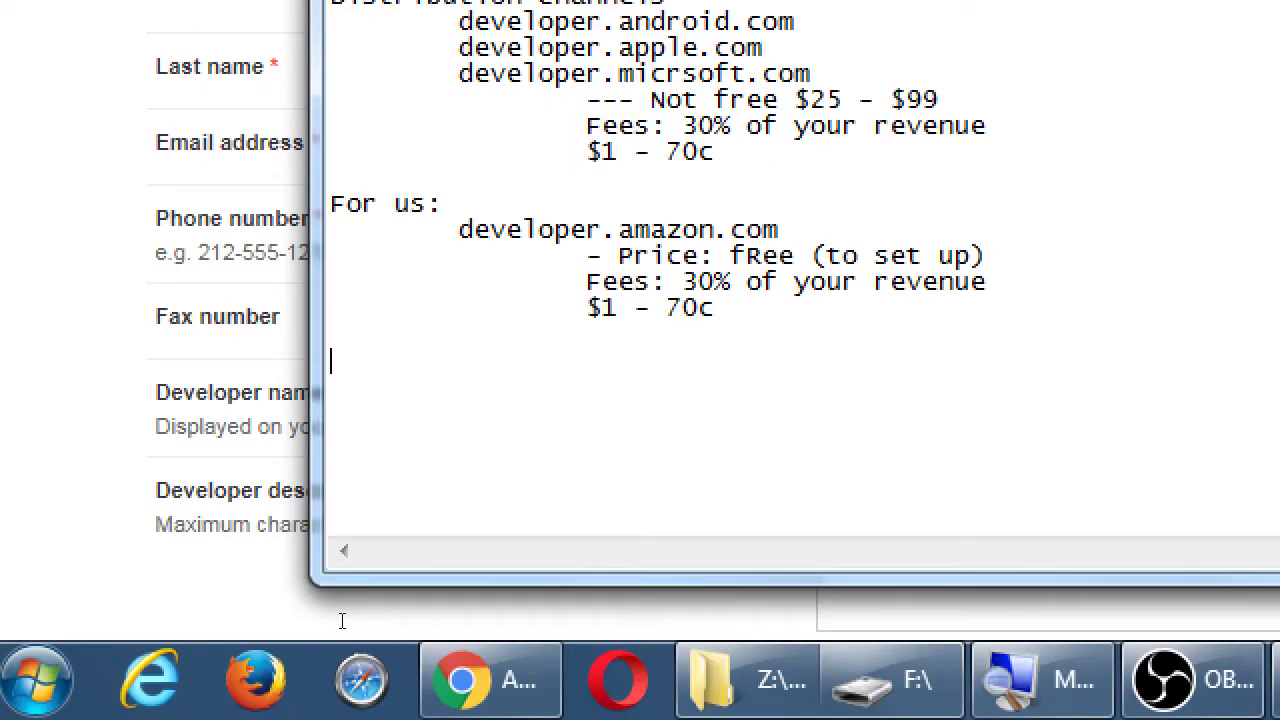
- Note 'As a real developer,' with indented 'Put a real Address' and 'Phone Number' lines
{"action": "type", "text": "As a real developer,"}
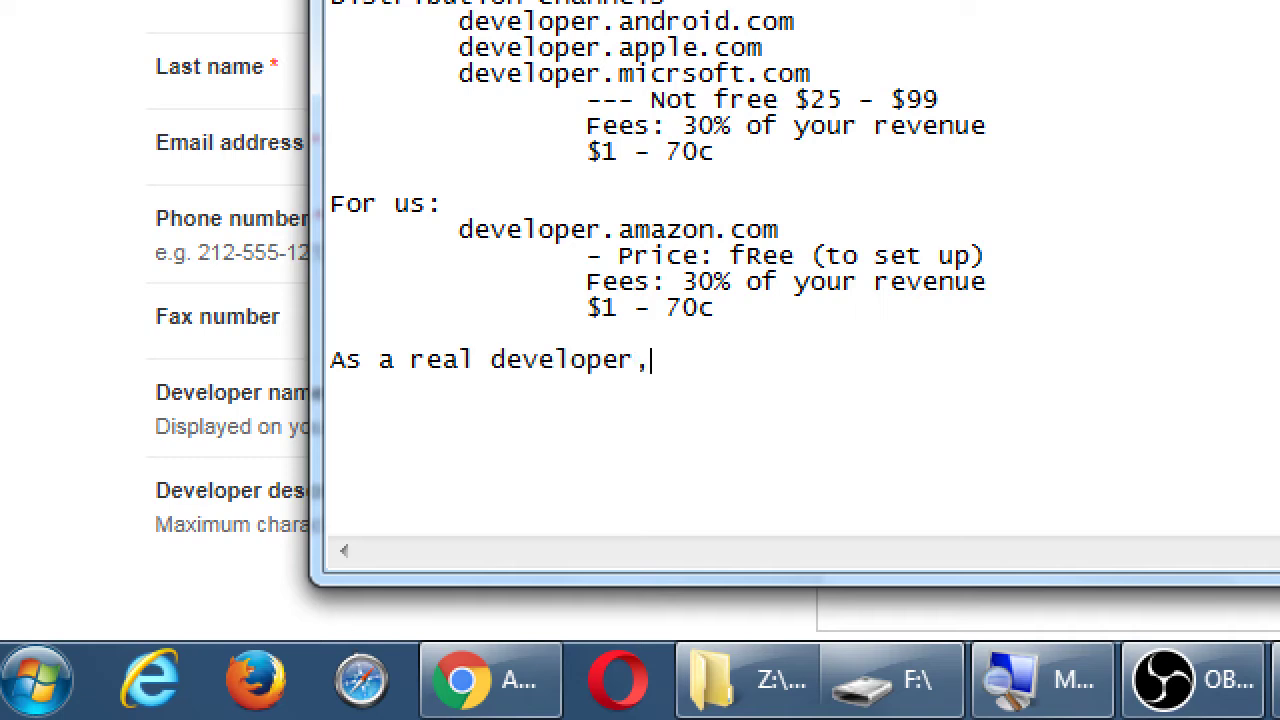
{"action": "key", "text": "Return"}
{"action": "key", "text": "Tab"}
{"action": "type", "text": "Put a real "}
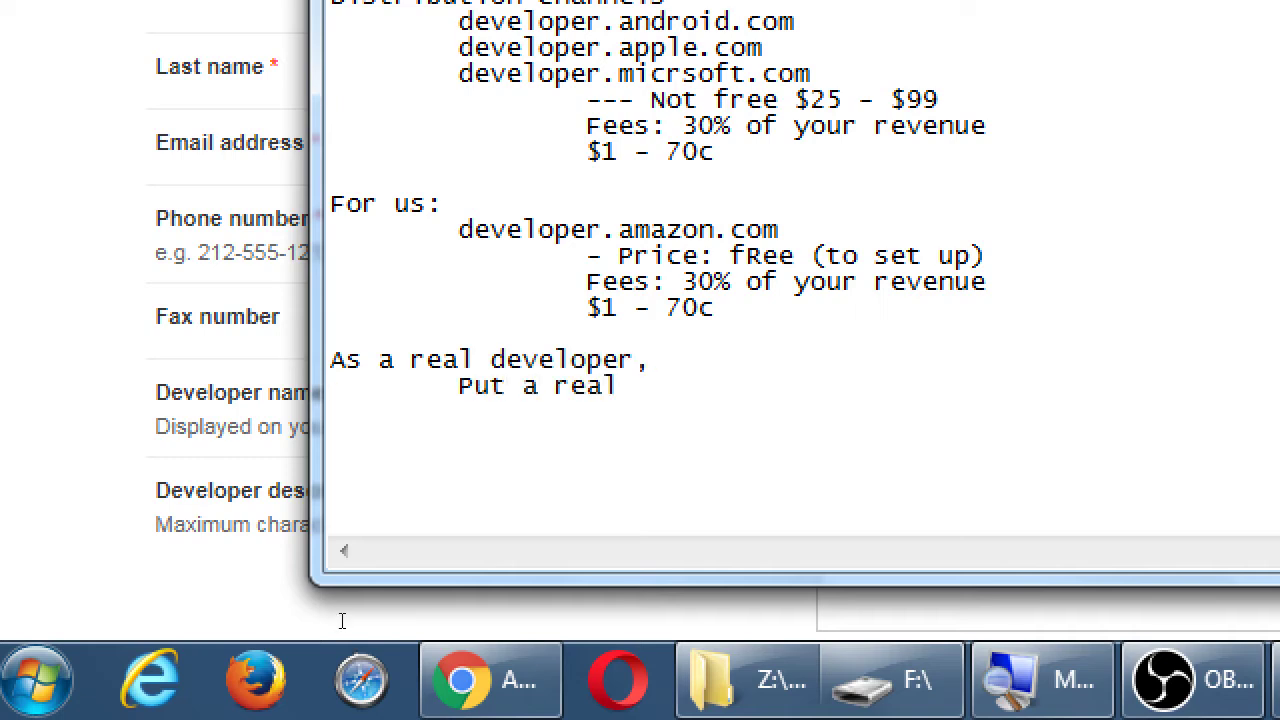
{"action": "type", "text": "Address"}
{"action": "key", "text": "Return"}
{"action": "key", "text": "Tab"}
{"action": "key", "text": "Tab"}
{"action": "type", "text": "Phone "}
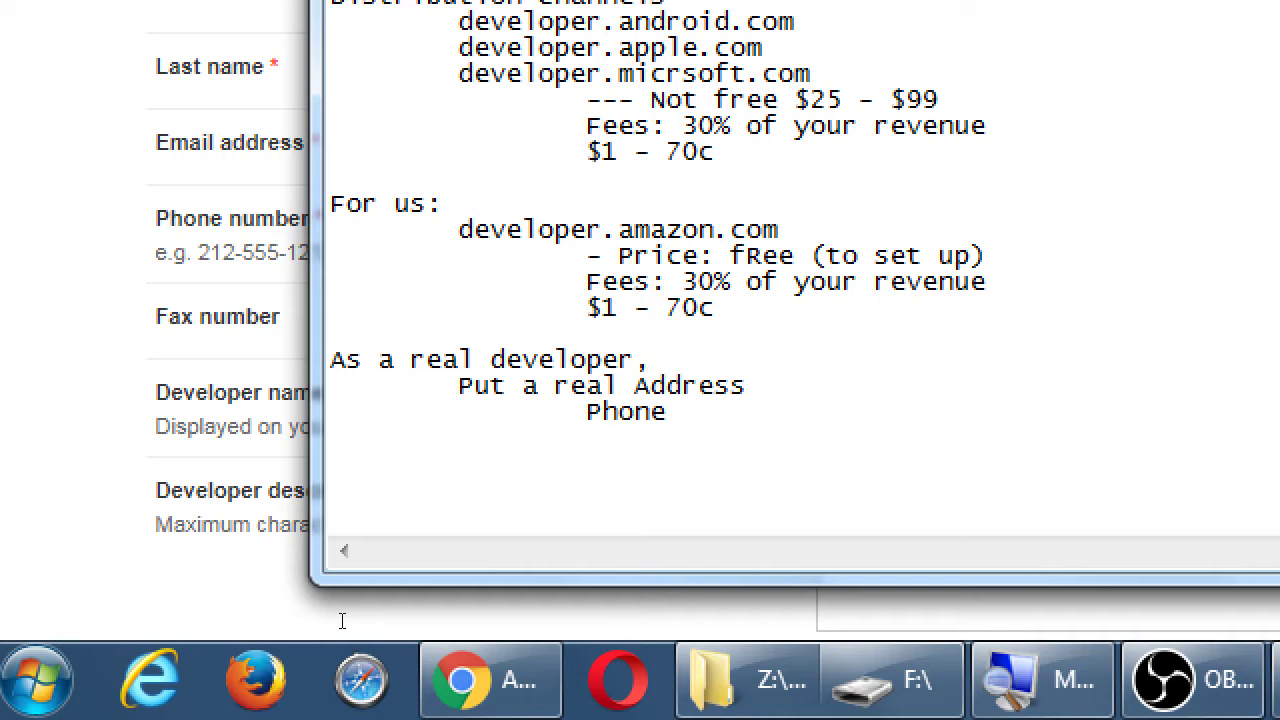
{"action": "type", "text": "Number"}
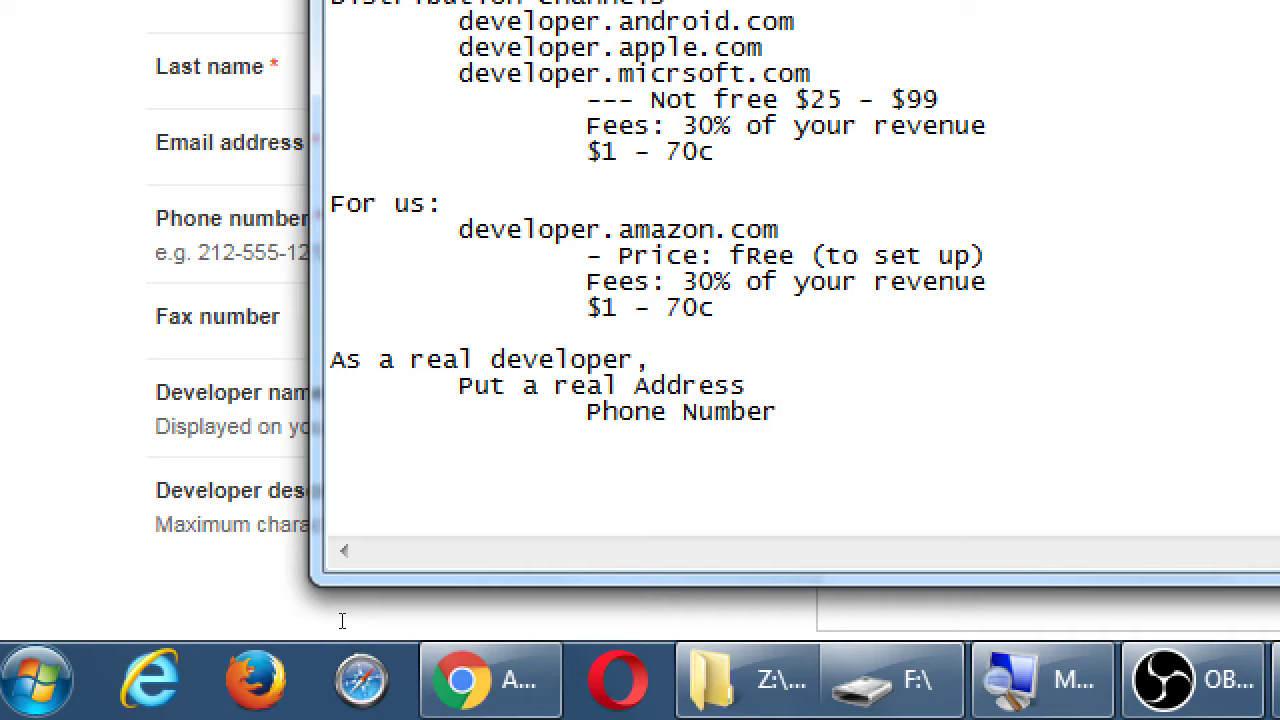
- Add '- Get a PO Box' and '- Get a Google Voice #' tips, then return to Chrome
{"action": "key", "text": "Tab"}
{"action": "type", "text": "- Get a PO Box"}
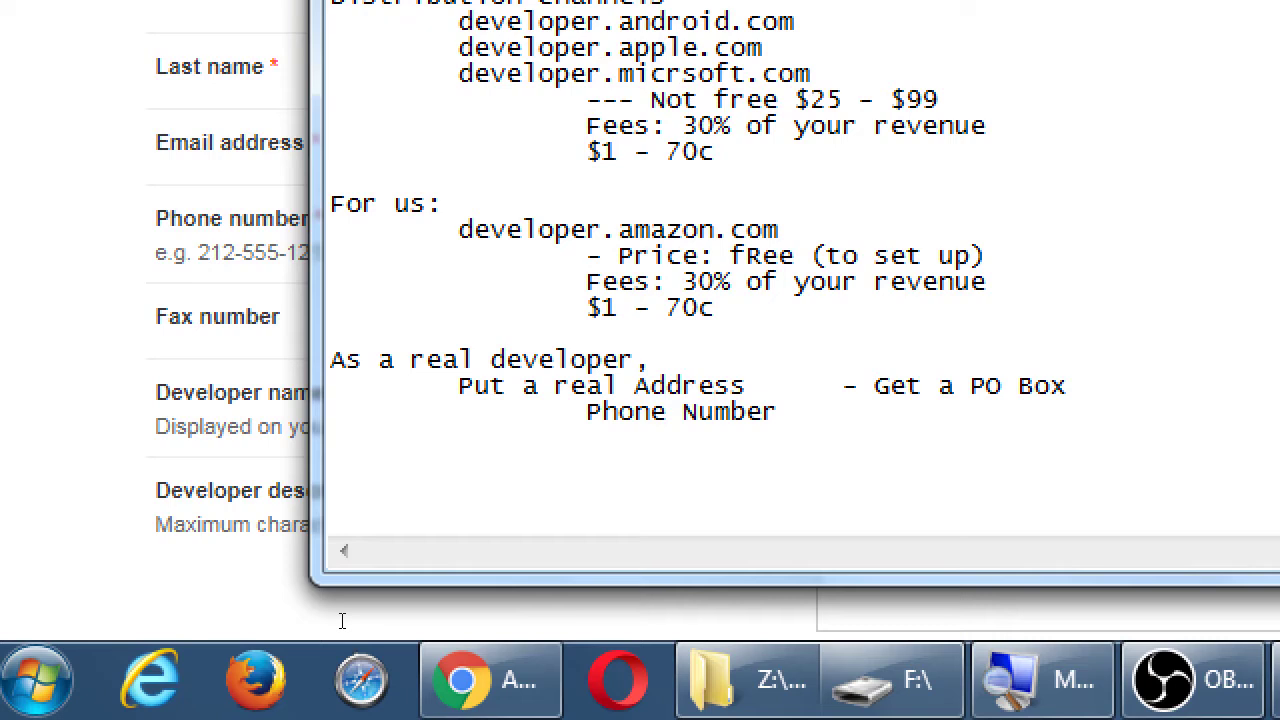
{"action": "type", "text": "- Get a Google Voice #"}
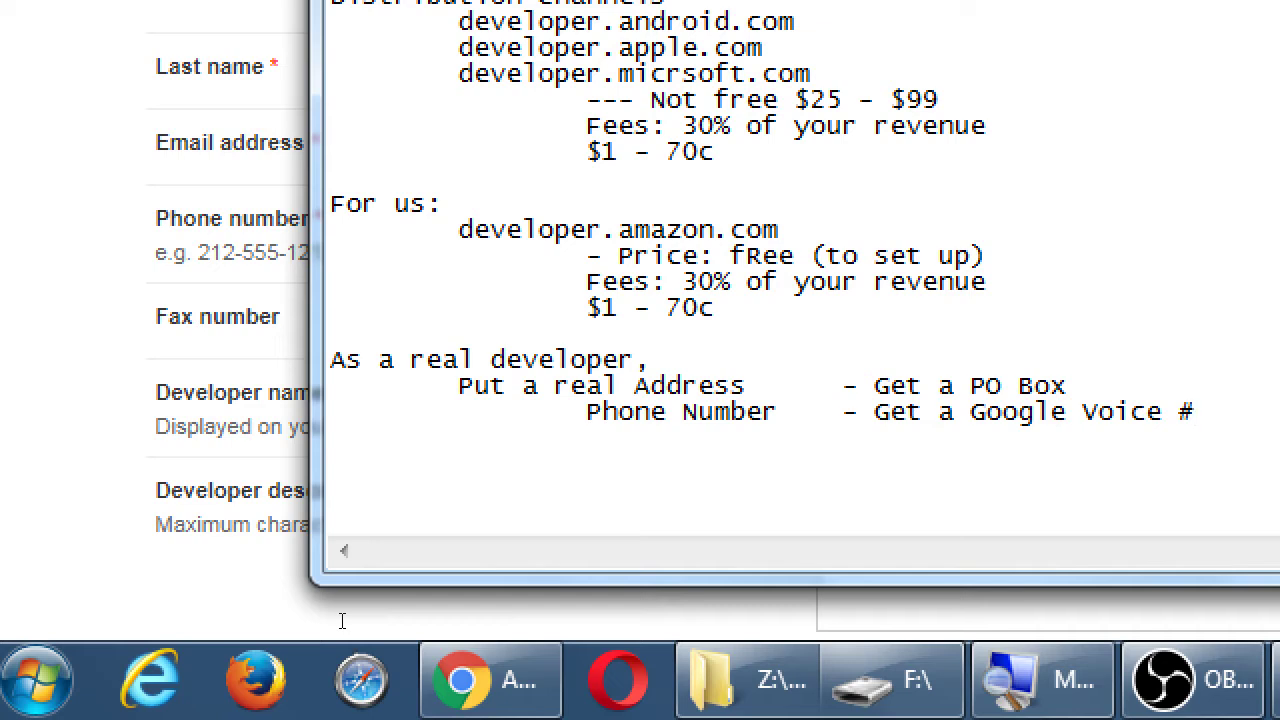
{"action": "key", "text": "alt+Tab"}
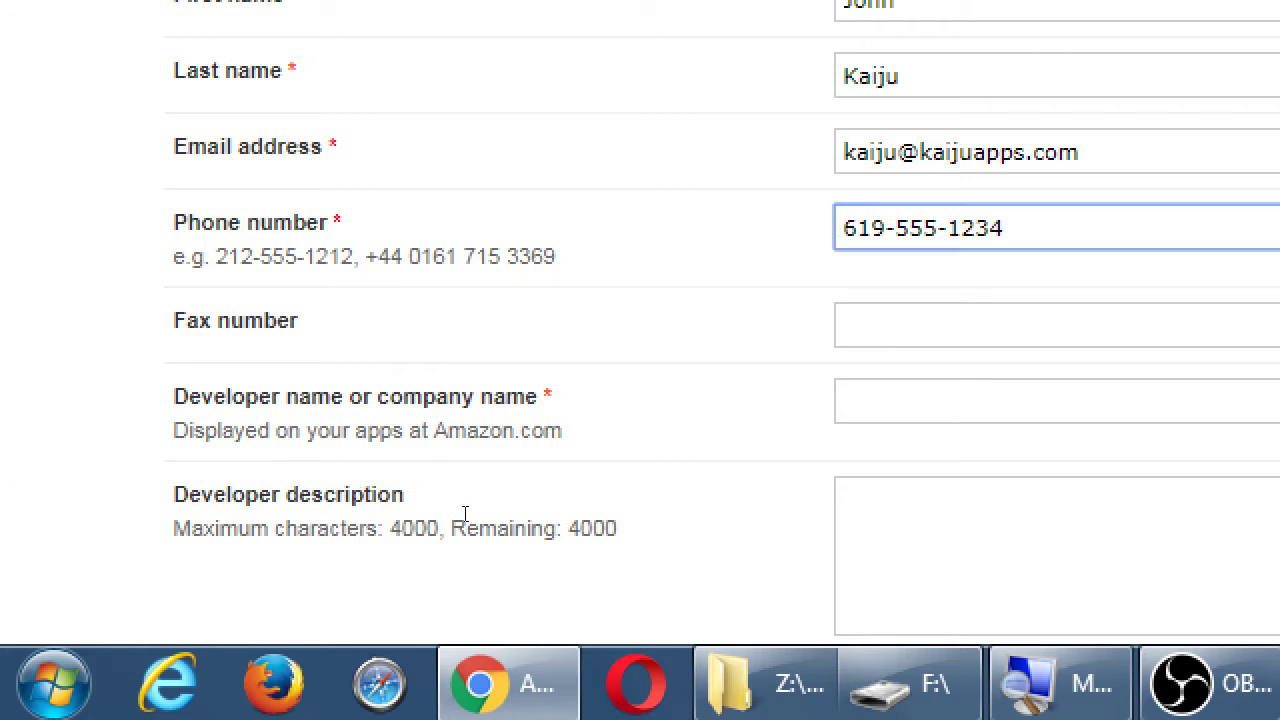
- Correct one wrong digit in the phone number
{"action": "key", "text": "Delete"}
{"action": "type", "text": "6"}
{"action": "key", "text": "Tab"}
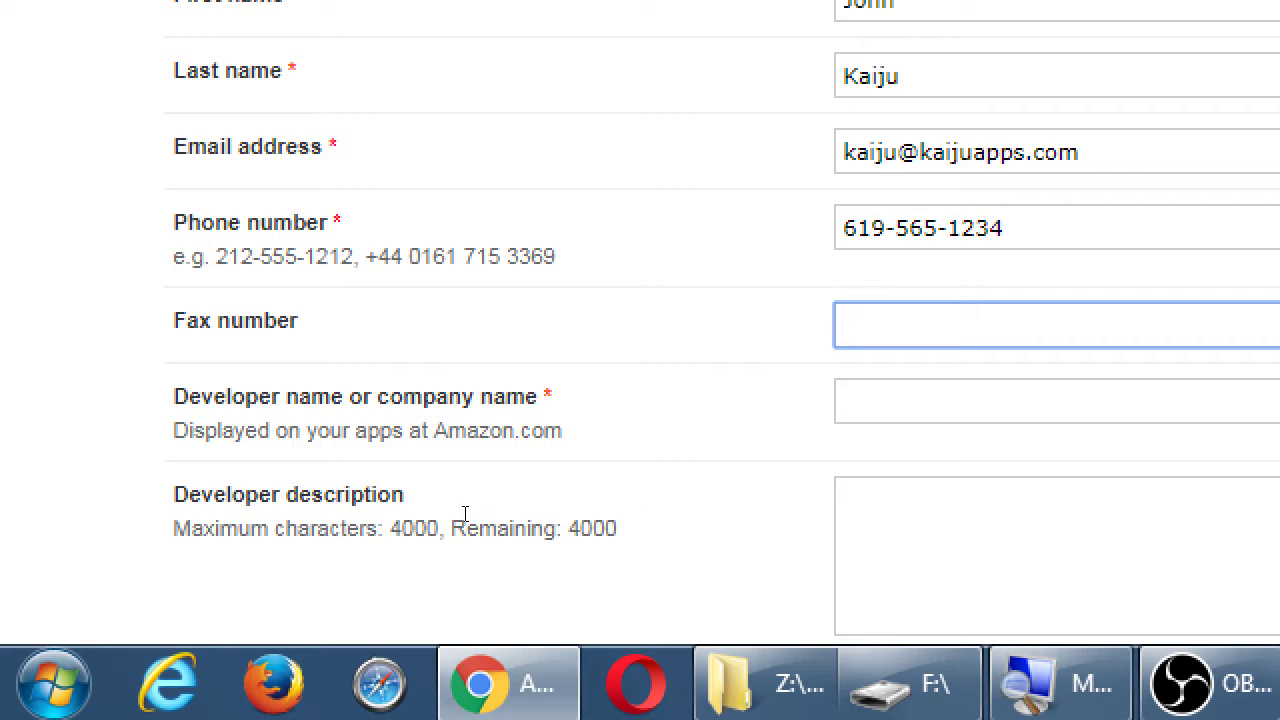
- Enter 'Kaiju Mobile Apps' as the developer name
{"action": "key", "text": "Tab"}
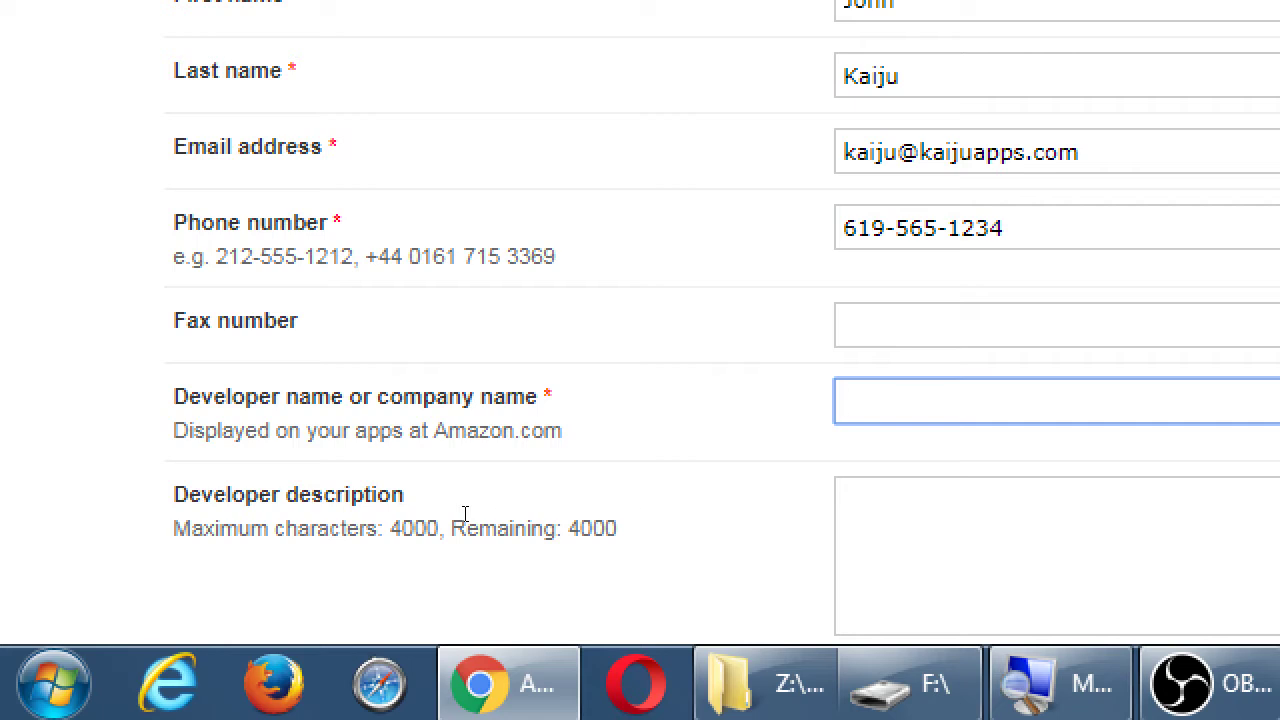
{"action": "type", "text": "Kaiju Mobile jA"}
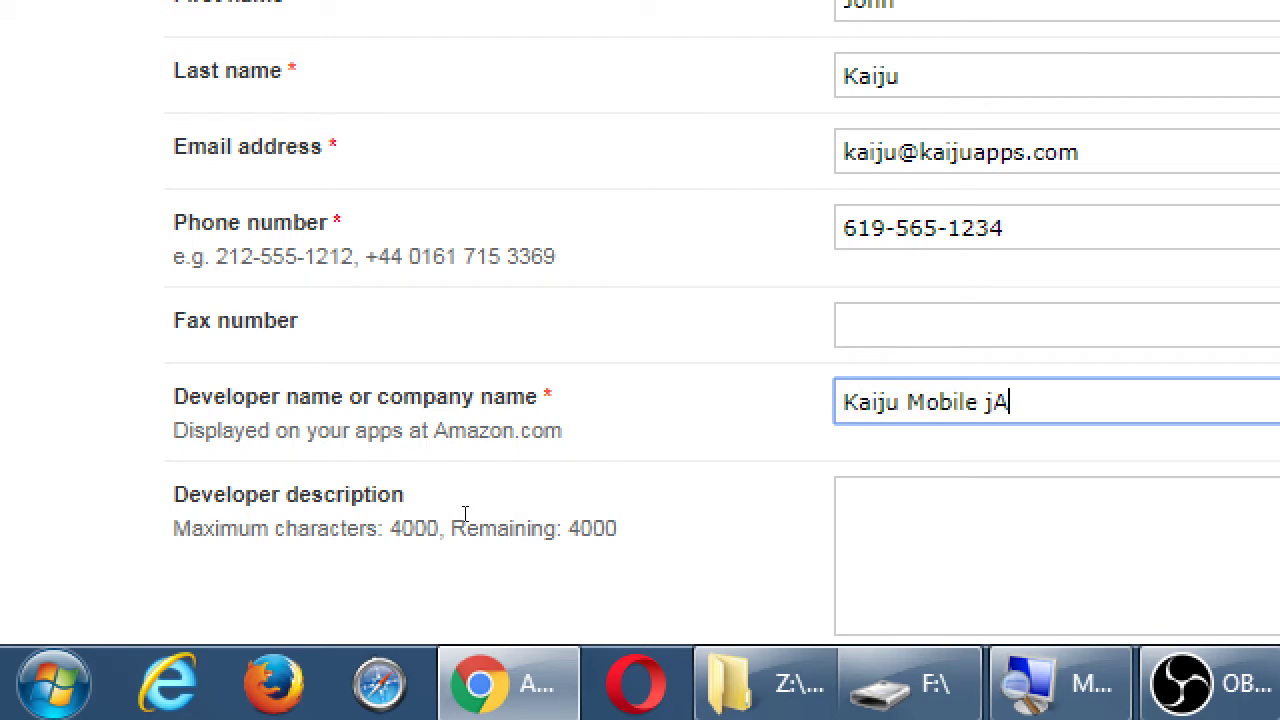
{"action": "type", "text": "pp"}
{"action": "key", "text": "BackSpace"}
{"action": "key", "text": "BackSpace"}
{"action": "key", "text": "BackSpace"}
{"action": "key", "text": "BackSpace"}
{"action": "type", "text": "Apps"}
{"action": "key", "text": "Tab"}
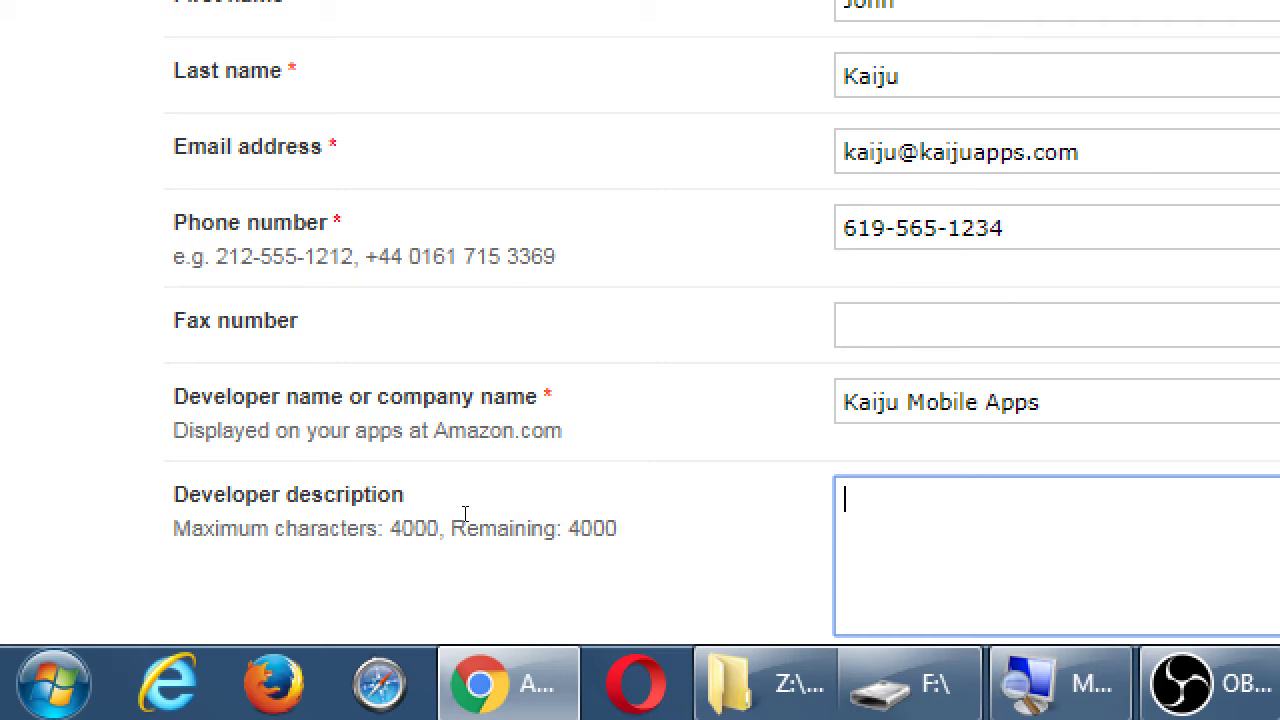
{"action": "scroll", "coordinate": [927, 314], "scroll_direction": "down", "scroll_amount": 2}
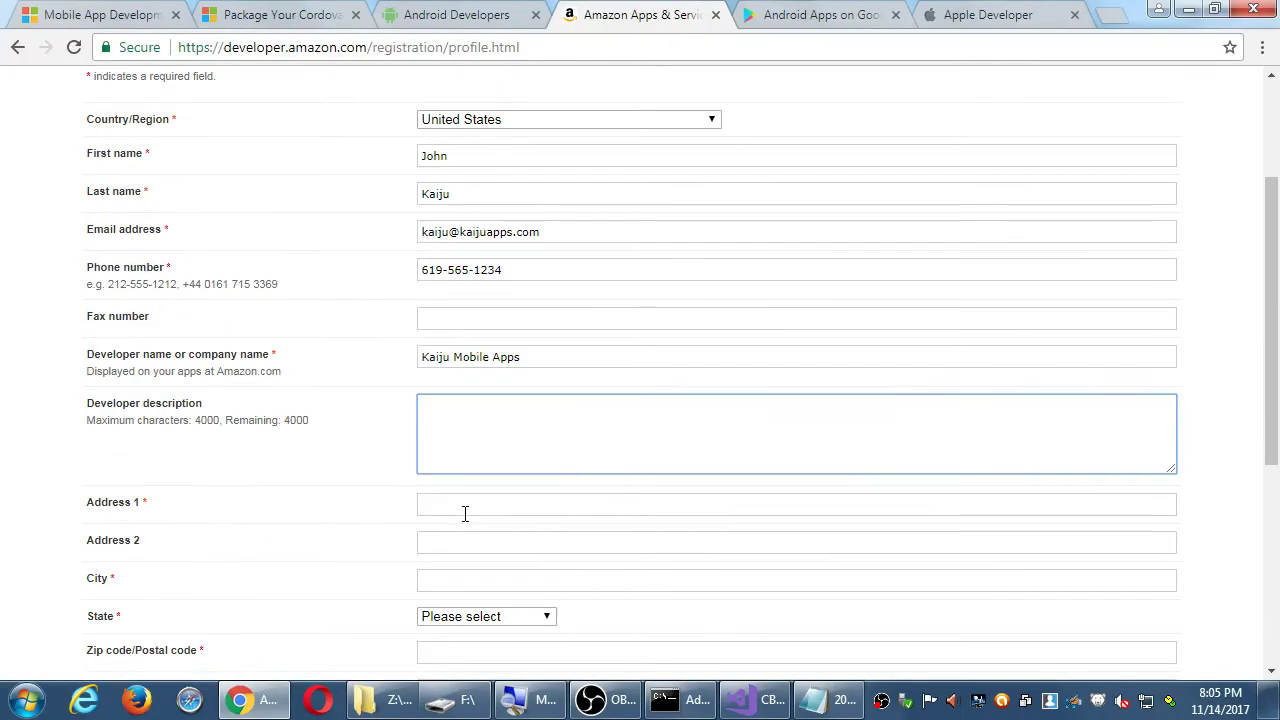
{"action": "scroll", "coordinate": [262, 473], "scroll_direction": "down", "scroll_amount": 1}
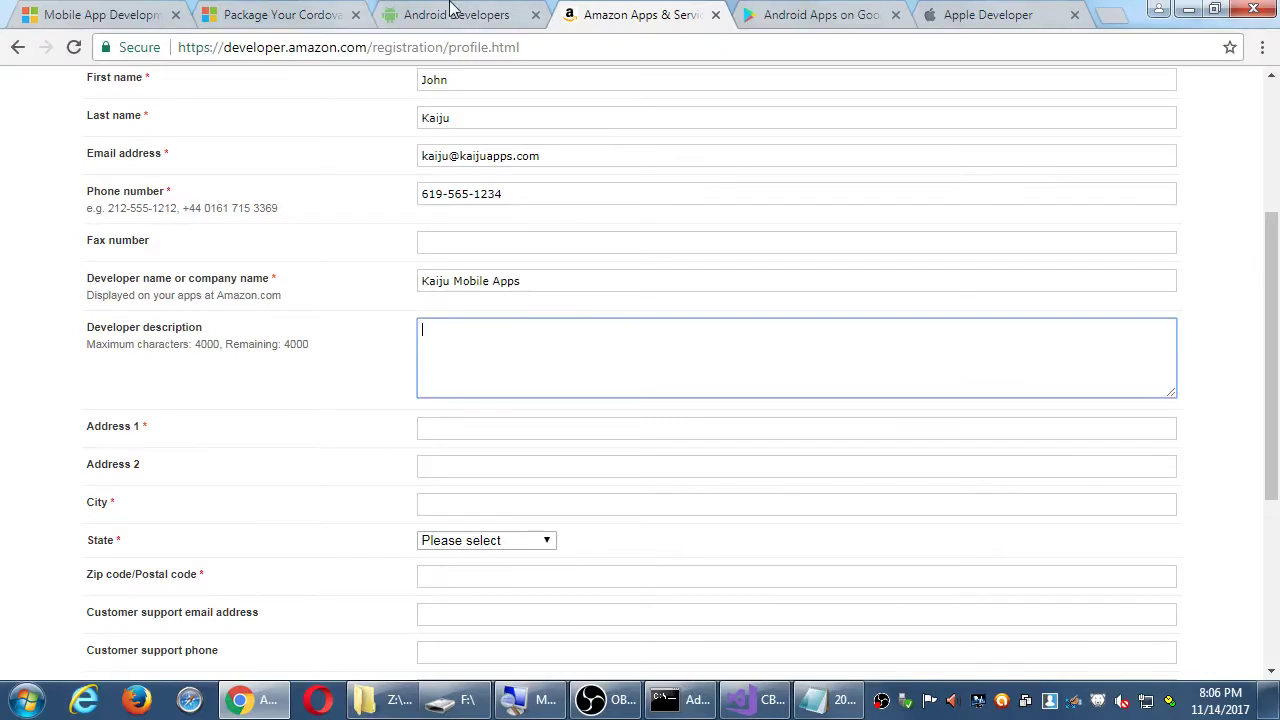
- Glance at the Google Play tab, then load amazon.com in a new incognito window
{"action": "left_click", "coordinate": [750, 12]}
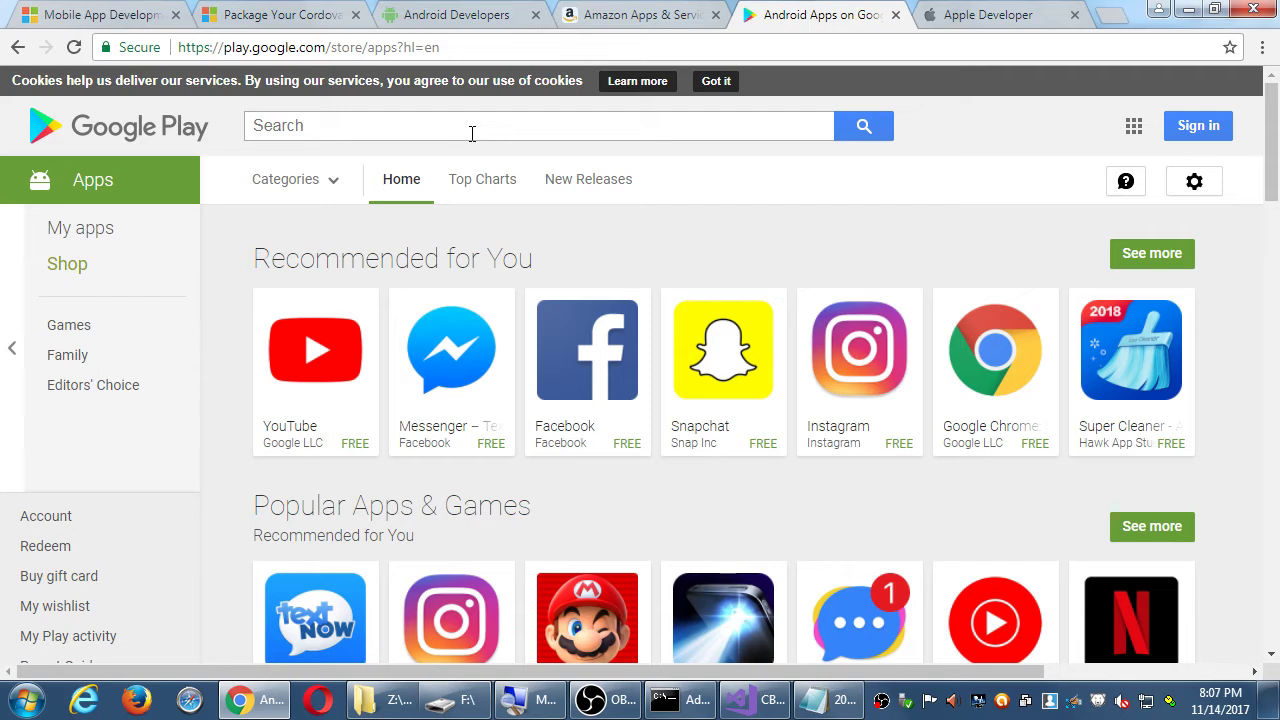
{"action": "left_click", "coordinate": [648, 20]}
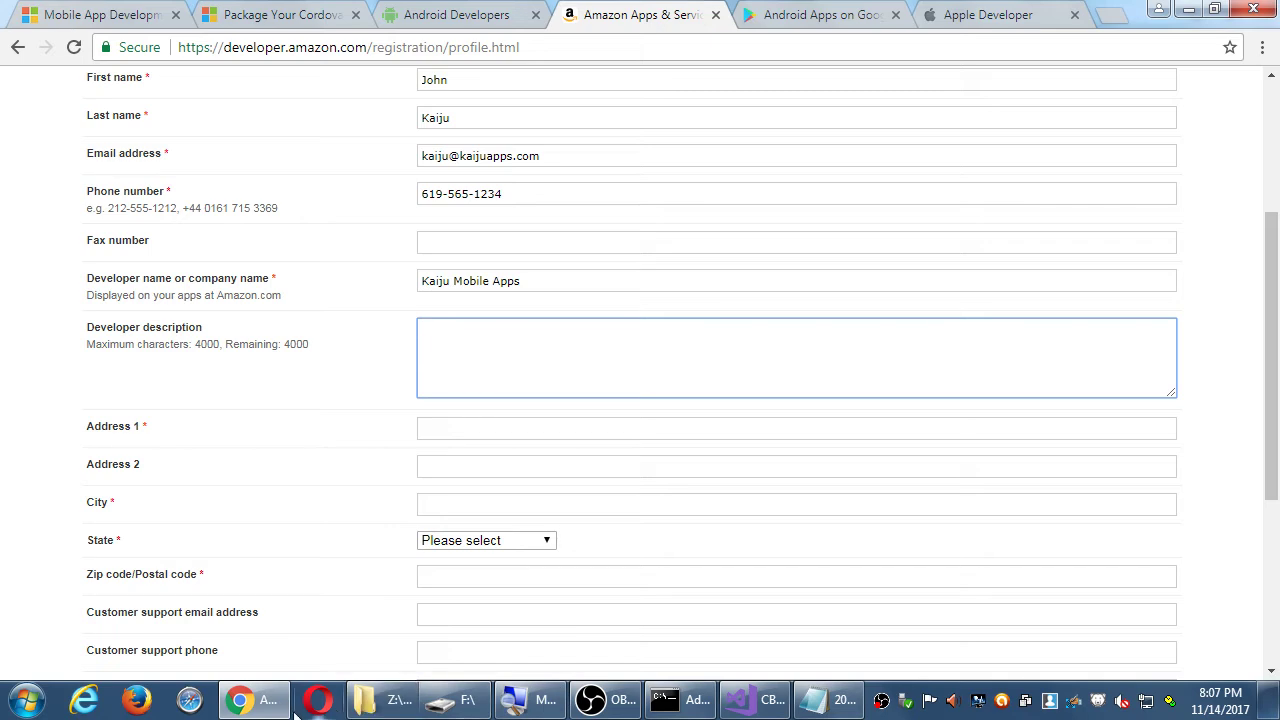
{"action": "key", "text": "ctrl+n"}
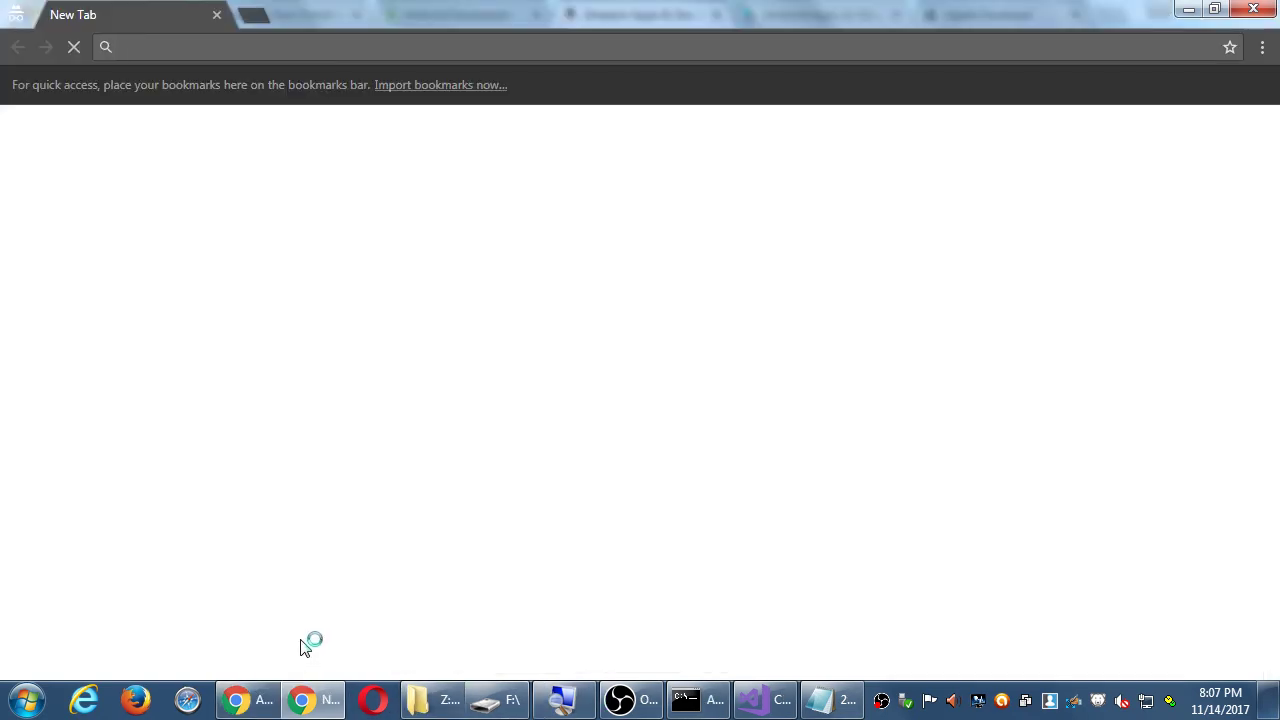
{"action": "type", "text": "a"}
{"action": "key", "text": "Return"}
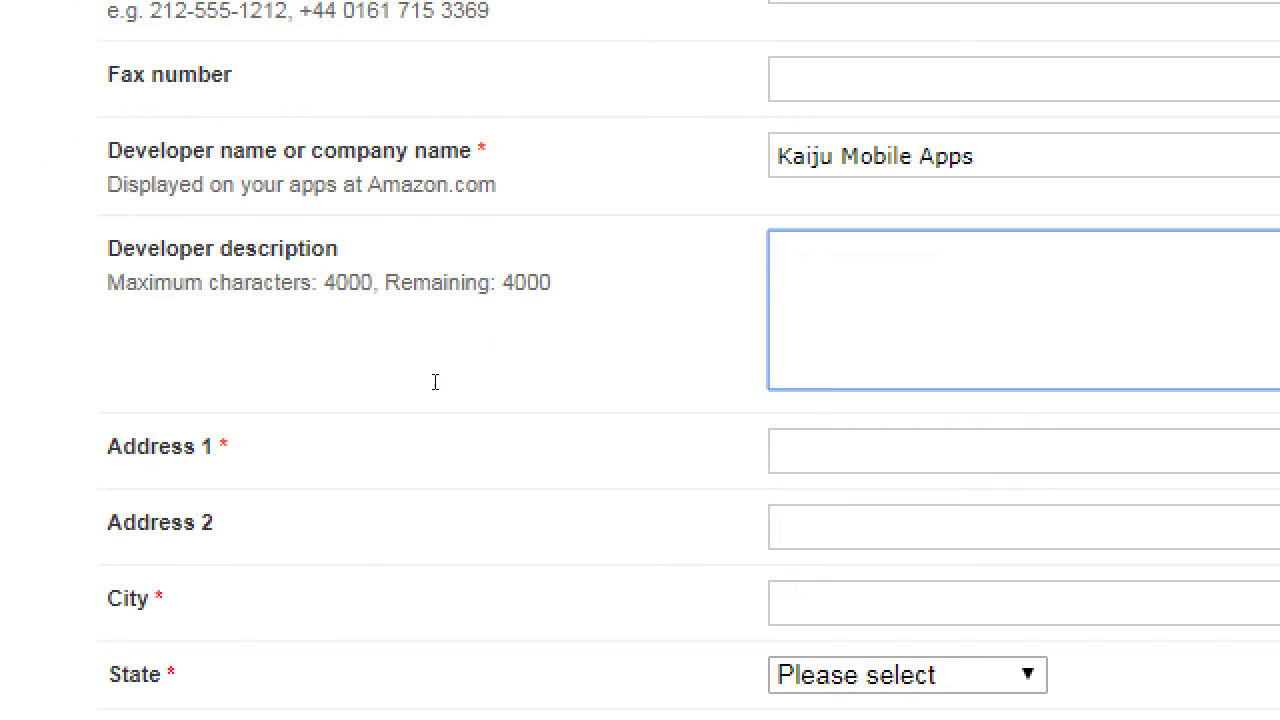
{"action": "type", "text": "app, f"}
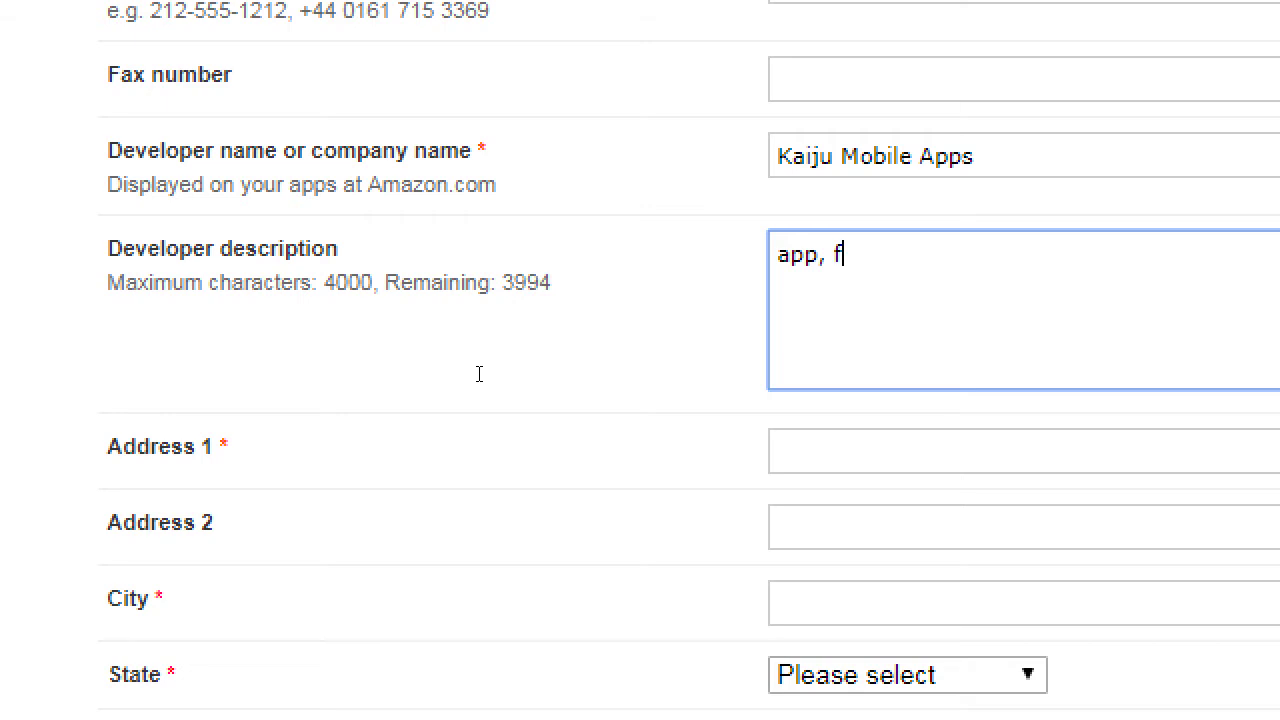
{"action": "type", "text": "ree, amazi"}
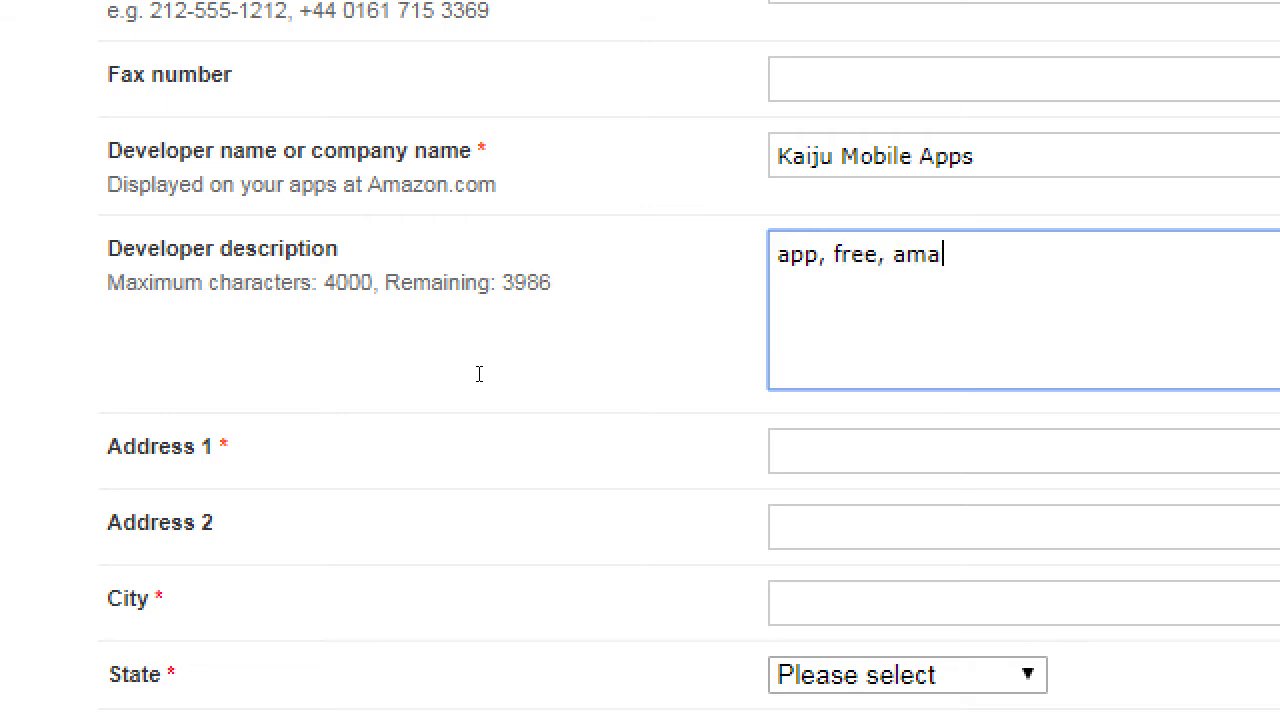
{"action": "key", "text": "BackSpace"}
{"action": "key", "text": "BackSpace"}
{"action": "key", "text": "BackSpace"}
{"action": "key", "text": "BackSpace"}
{"action": "key", "text": "BackSpace"}
{"action": "key", "text": "BackSpace"}
{"action": "key", "text": "BackSpace"}
{"action": "key", "text": "BackSpace"}
{"action": "key", "text": "BackSpace"}
{"action": "key", "text": "BackSpace"}
{"action": "key", "text": "BackSpace"}
{"action": "key", "text": "BackSpace"}
{"action": "key", "text": "BackSpace"}
{"action": "key", "text": "BackSpace"}
{"action": "key", "text": "BackSpace"}
{"action": "key", "text": "BackSpace"}
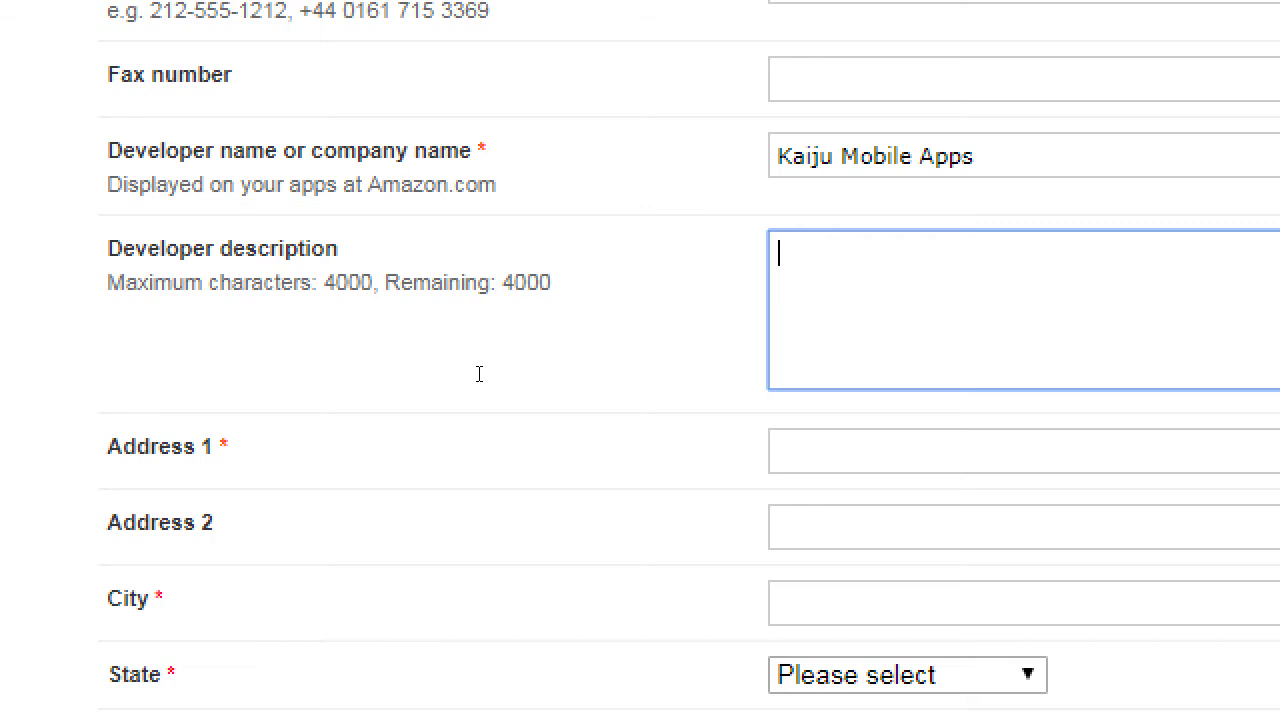
- In Notepad, add 'Descriptions serve to help your findability:' with an indented line about people searching app stores
{"action": "key", "text": "alt+Tab"}
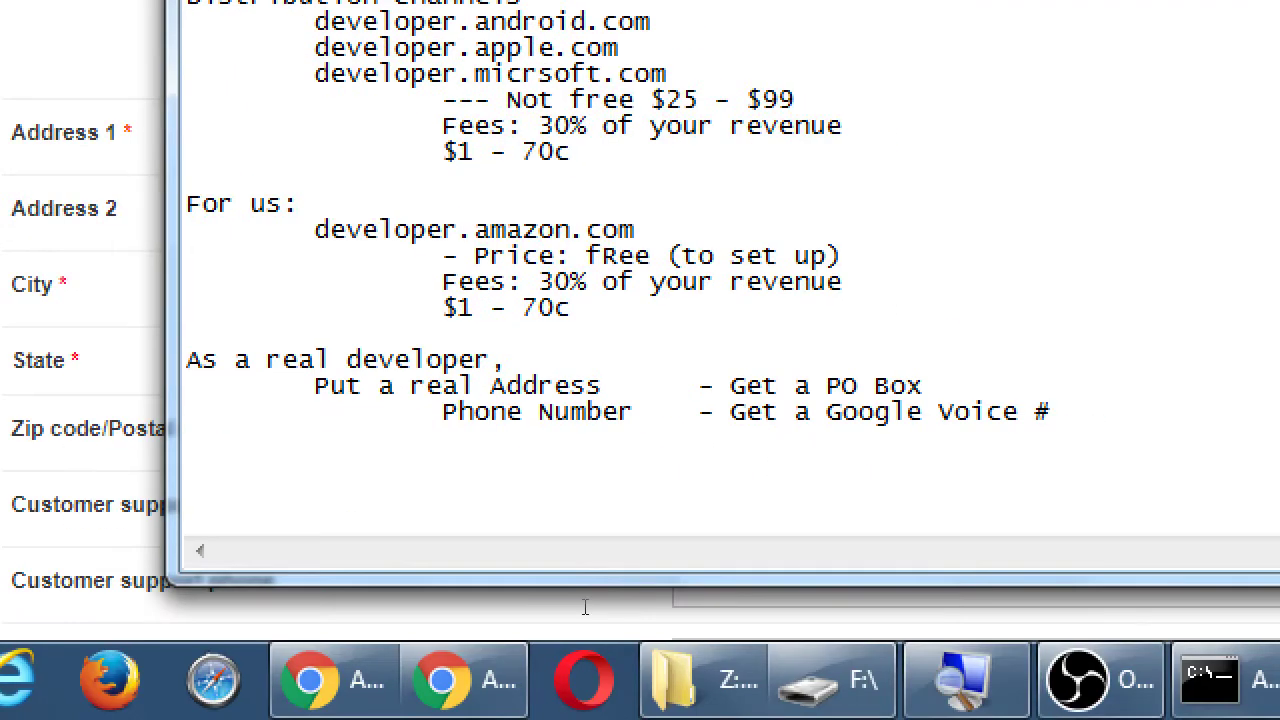
{"action": "key", "text": "Return"}
{"action": "key", "text": "Return"}
{"action": "type", "text": "Descriptions sera"}
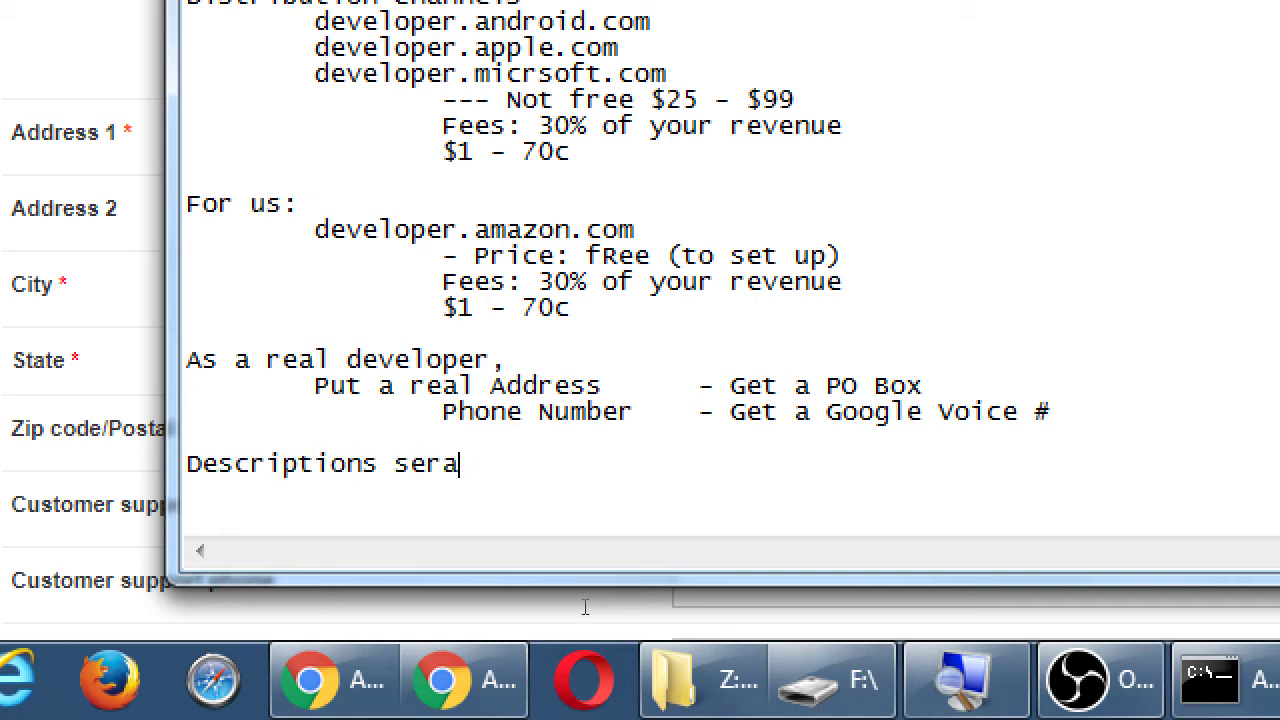
{"action": "key", "text": "BackSpace"}
{"action": "key", "text": "BackSpace"}
{"action": "type", "text": "a"}
{"action": "key", "text": "BackSpace"}
{"action": "type", "text": "rve to help you"}
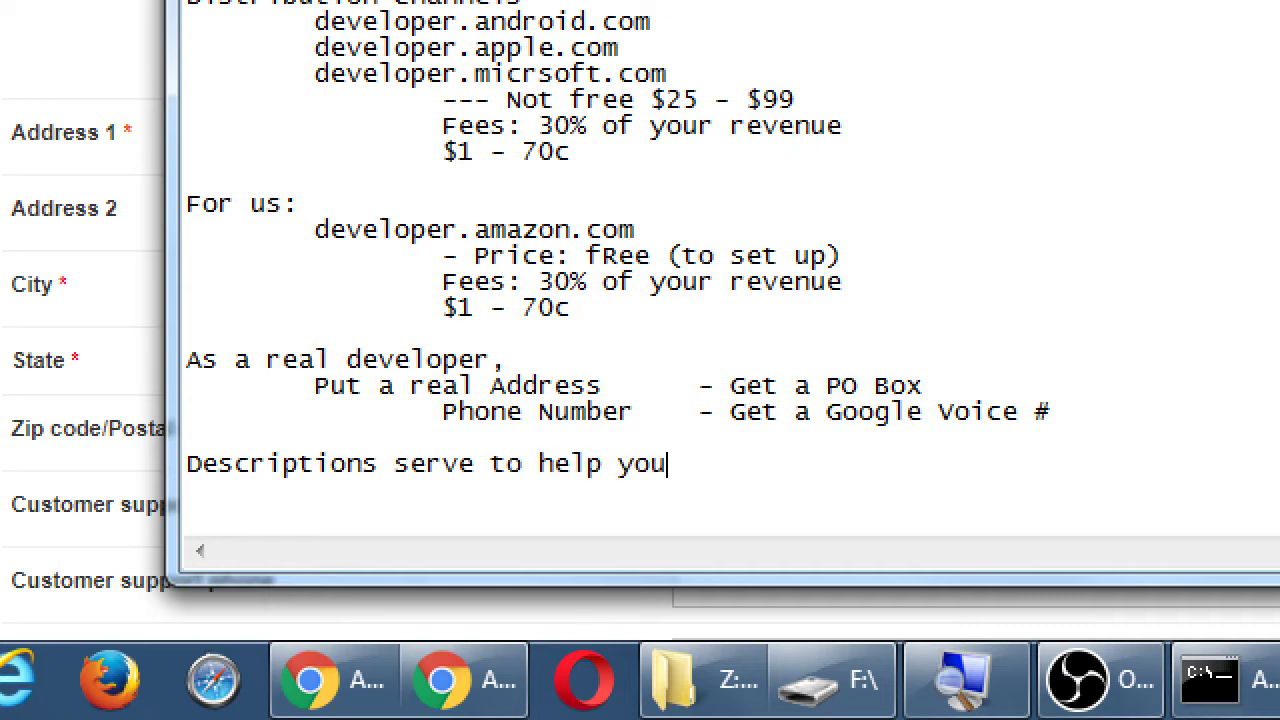
{"action": "type", "text": "r findability:"}
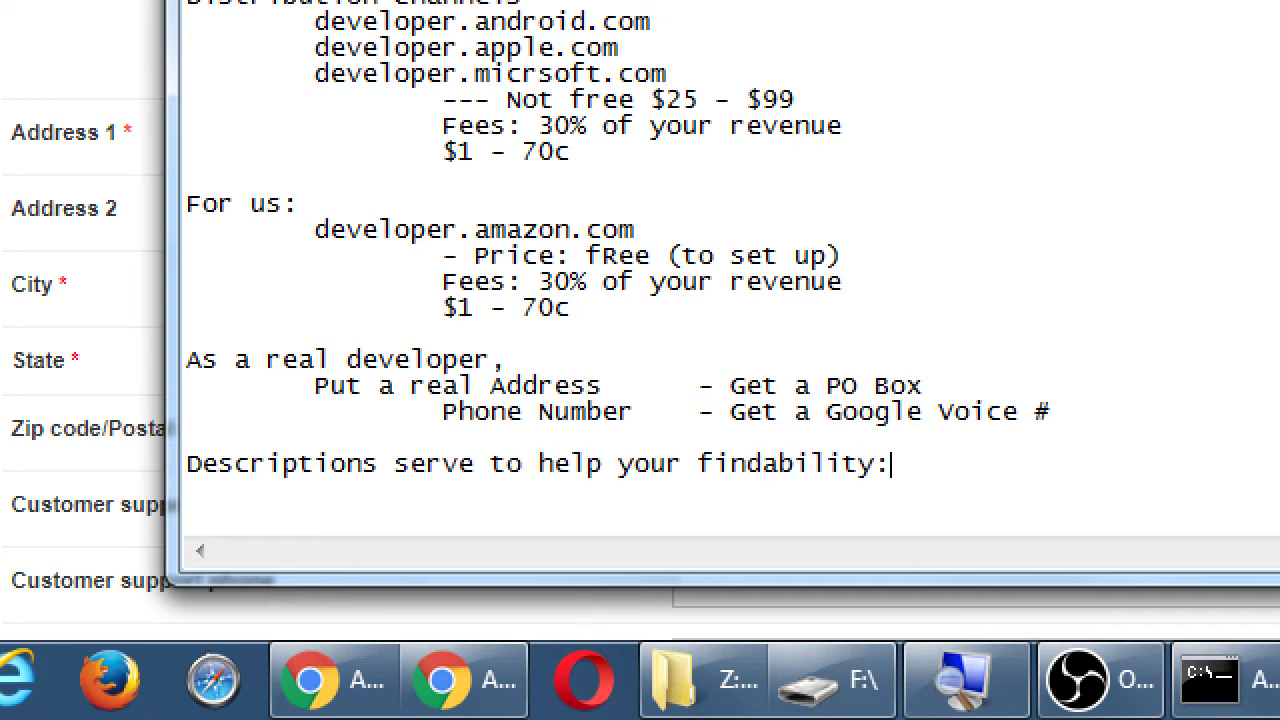
{"action": "key", "text": "Return"}
{"action": "key", "text": "Tab"}
{"action": "type", "text": "People w"}
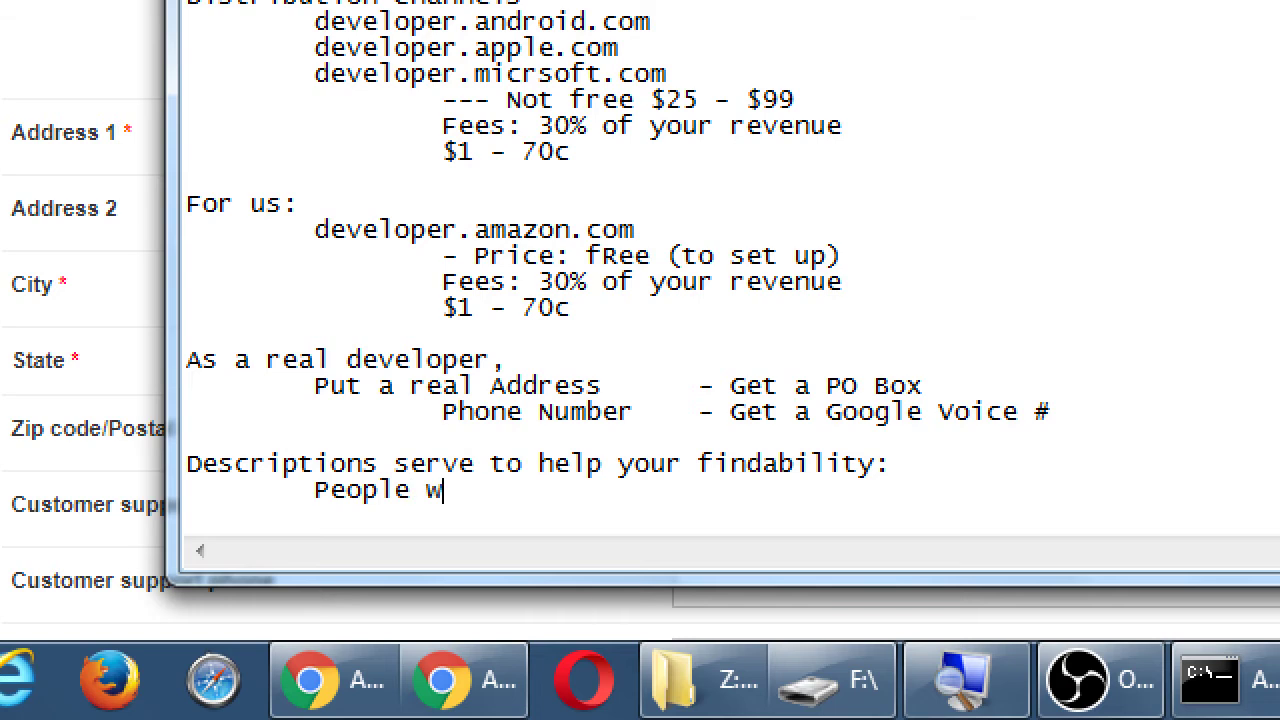
{"action": "type", "text": "ill serac"}
{"action": "key", "text": "BackSpace"}
{"action": "key", "text": "BackSpace"}
{"action": "key", "text": "BackSpace"}
{"action": "type", "text": "ar"}
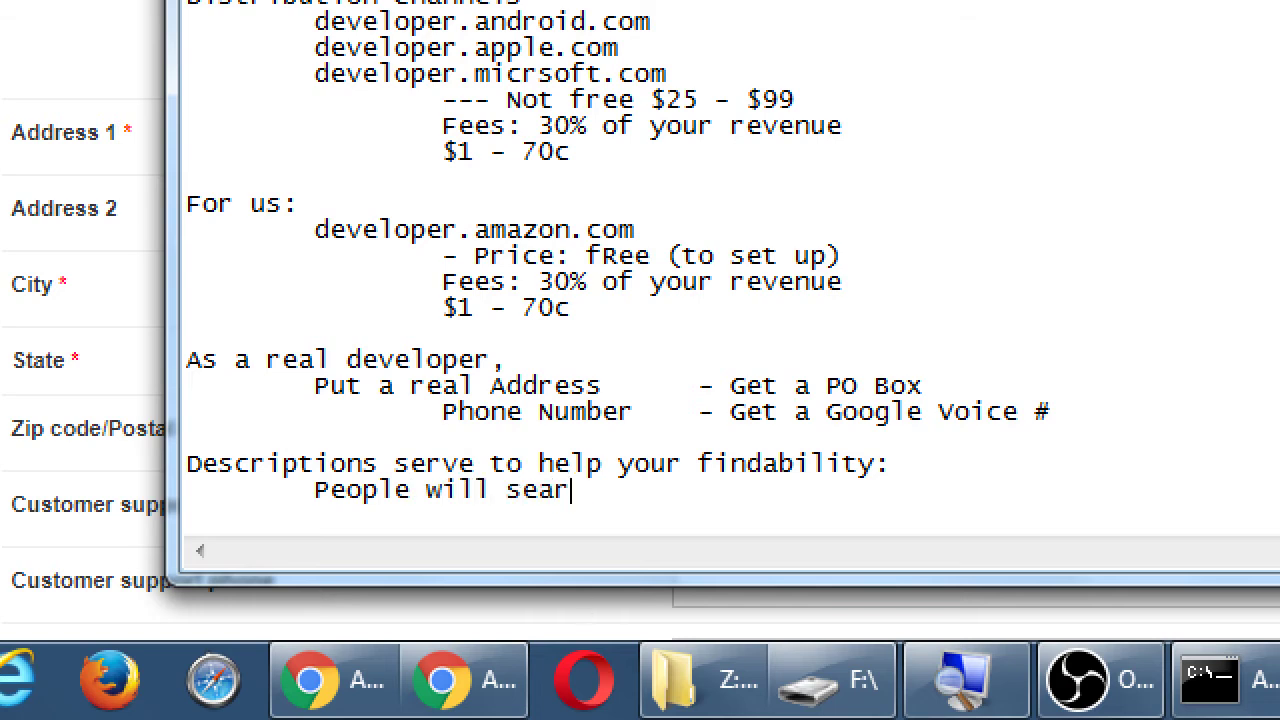
{"action": "type", "text": "ch for apps"}
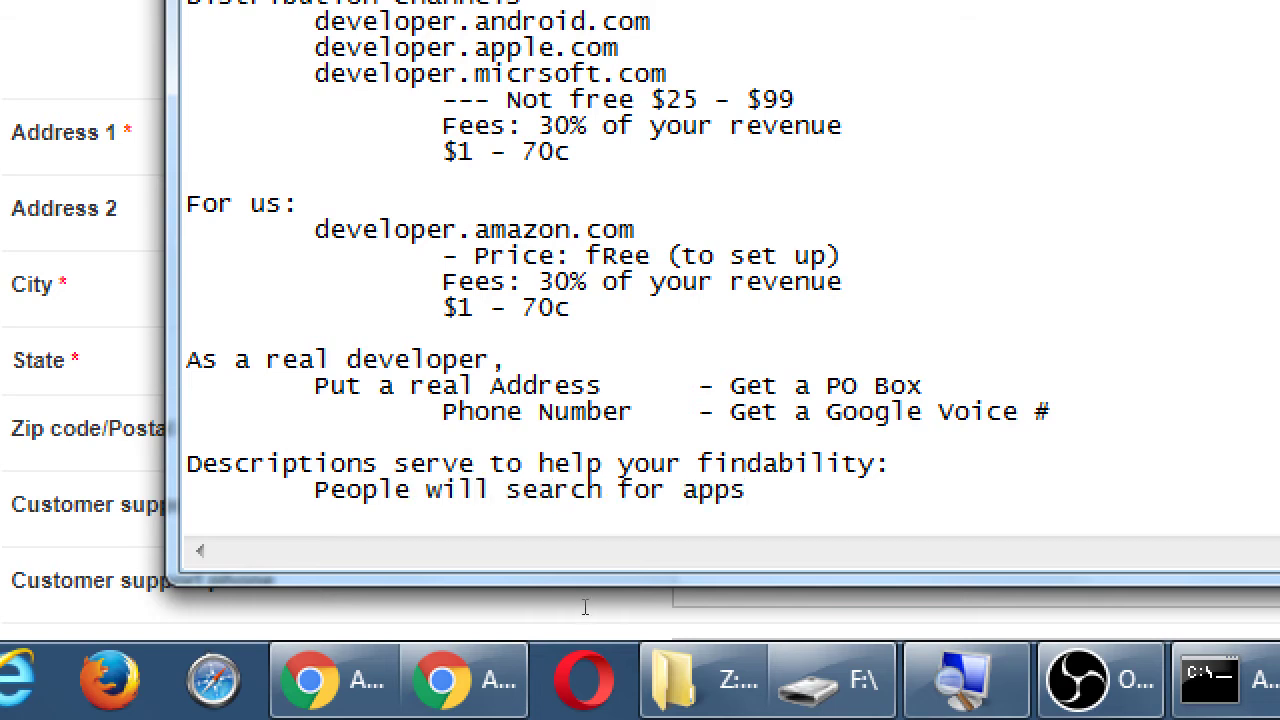
{"action": "type", "text": "/topics/to"}
{"action": "key", "text": "BackSpace"}
{"action": "key", "text": "BackSpace"}
{"action": "type", "text": "c"}
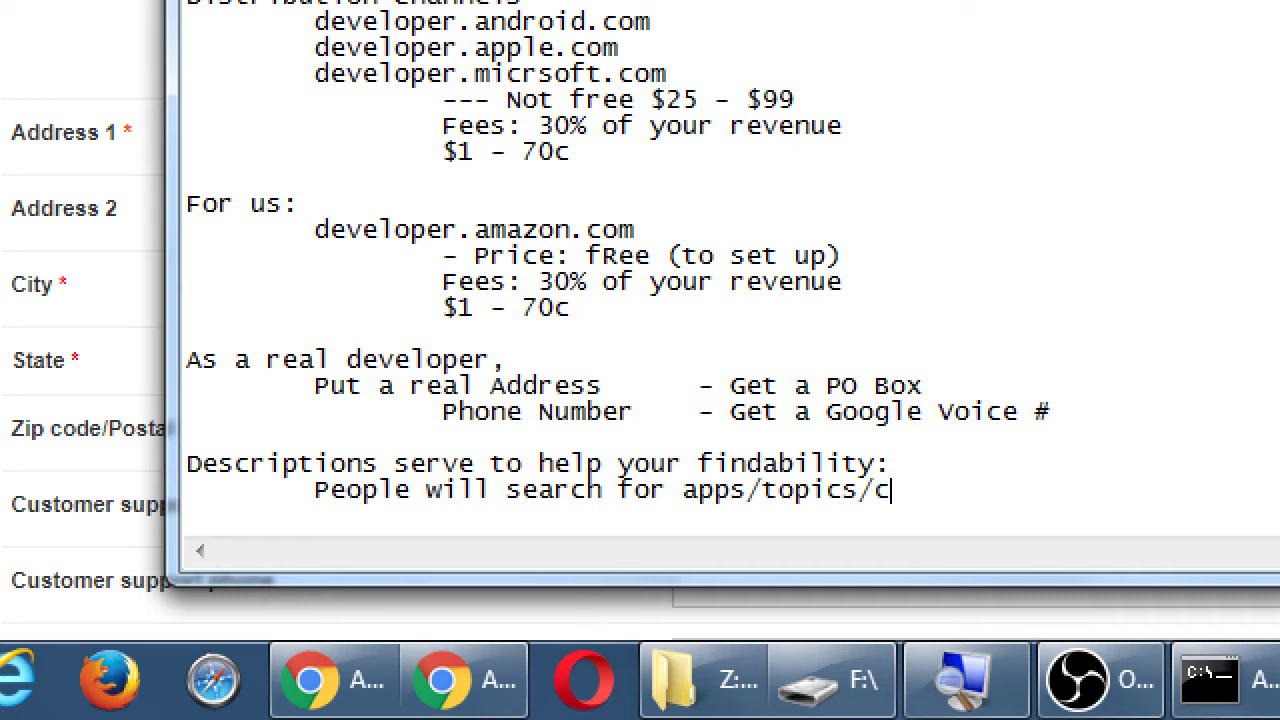
{"action": "type", "text": "ont"}
{"action": "key", "text": "BackSpace"}
{"action": "type", "text": "ntent ont "}
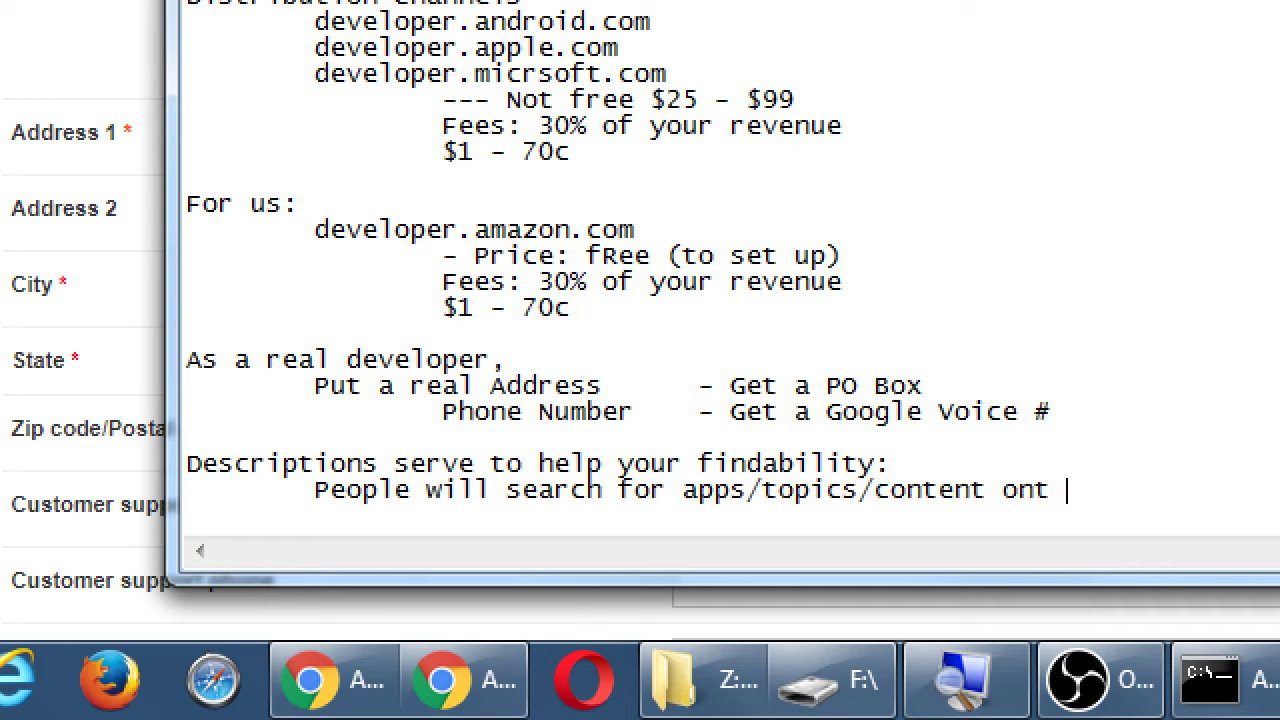
{"action": "type", "text": "he ap"}
{"action": "key", "text": "BackSpace"}
{"action": "key", "text": "BackSpace"}
{"action": "key", "text": "BackSpace"}
{"action": "key", "text": "BackSpace"}
{"action": "key", "text": "BackSpace"}
{"action": "key", "text": "BackSpace"}
{"action": "key", "text": "BackSpace"}
{"action": "type", "text": "the app store"}
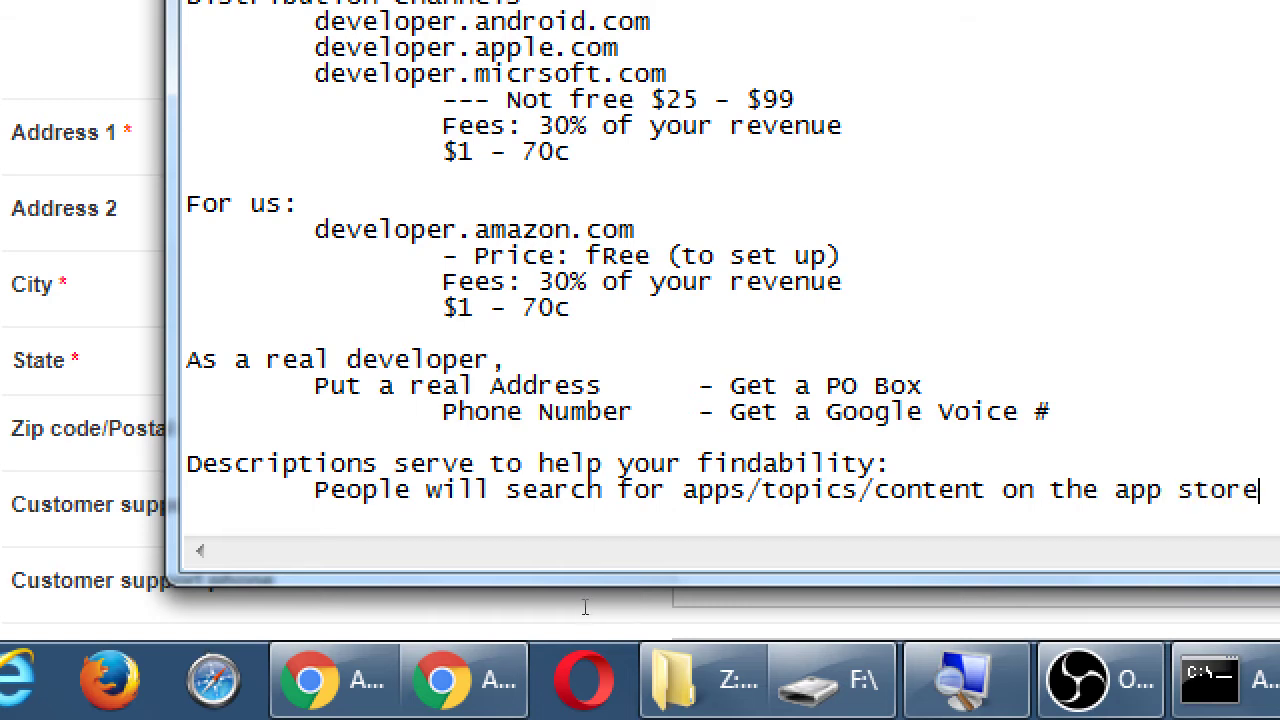
{"action": "type", "text": "s"}
- Add indented lines 'Therefore, if you write Descriptions that target those keywords, you could be found'
{"action": "key", "text": "Return"}
{"action": "key", "text": "Tab"}
{"action": "type", "text": "Therefore, i"}
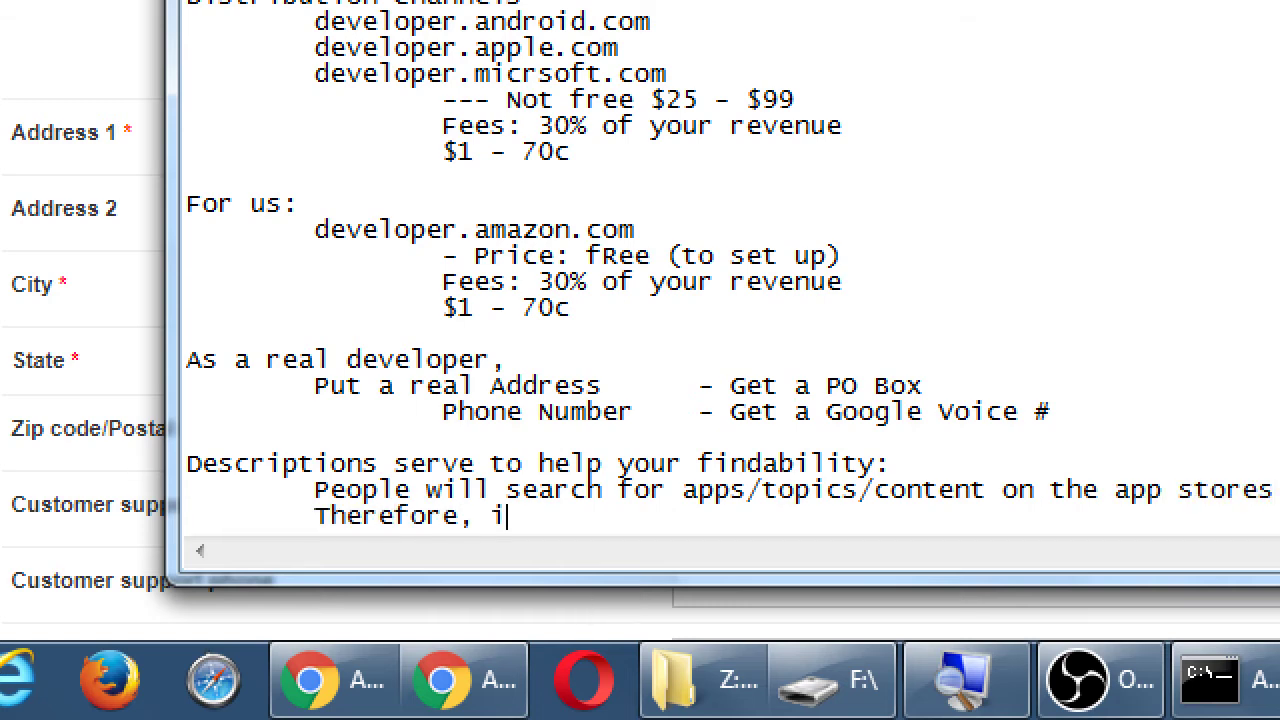
{"action": "type", "text": "f you write"}
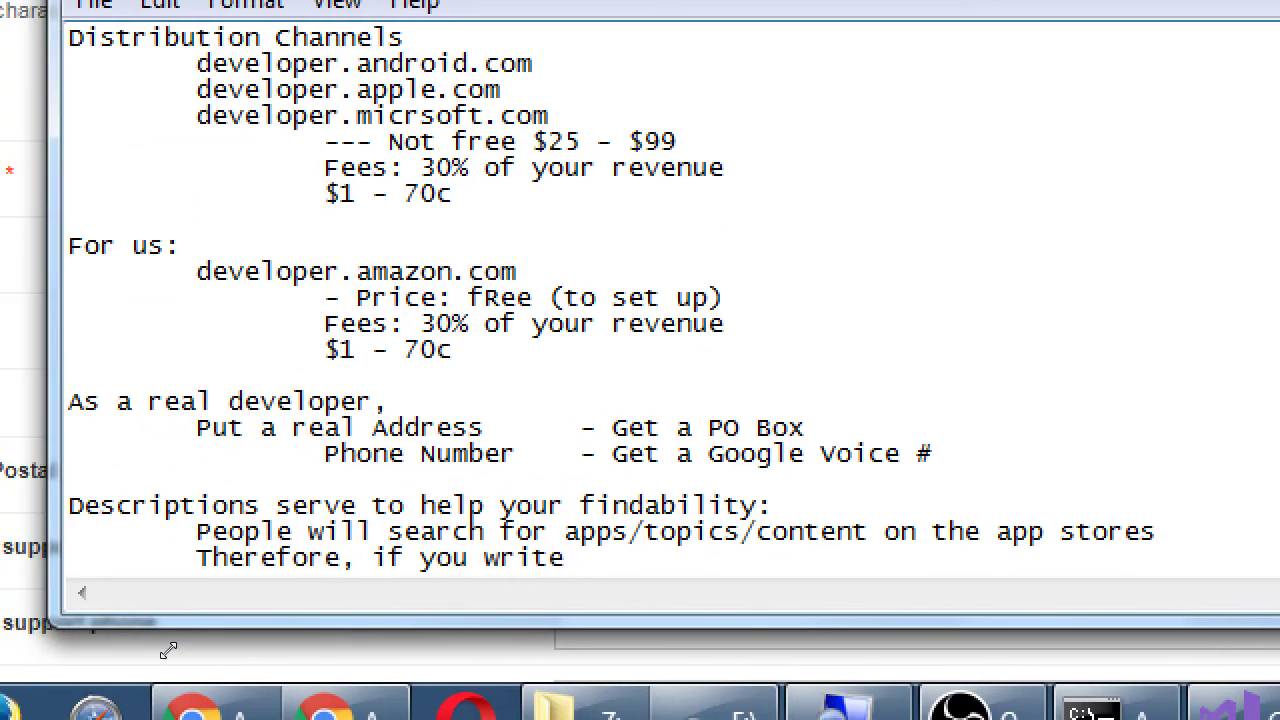
{"action": "type", "text": " Descript"}
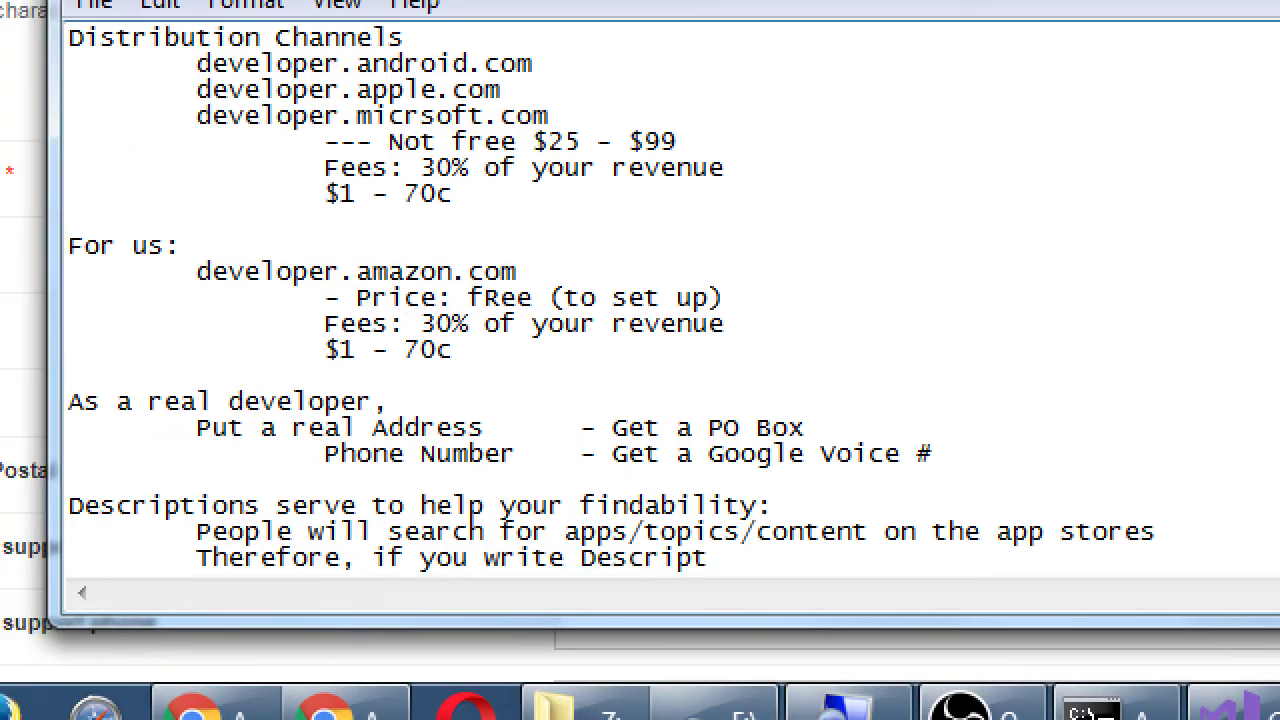
{"action": "type", "text": "ions that targe"}
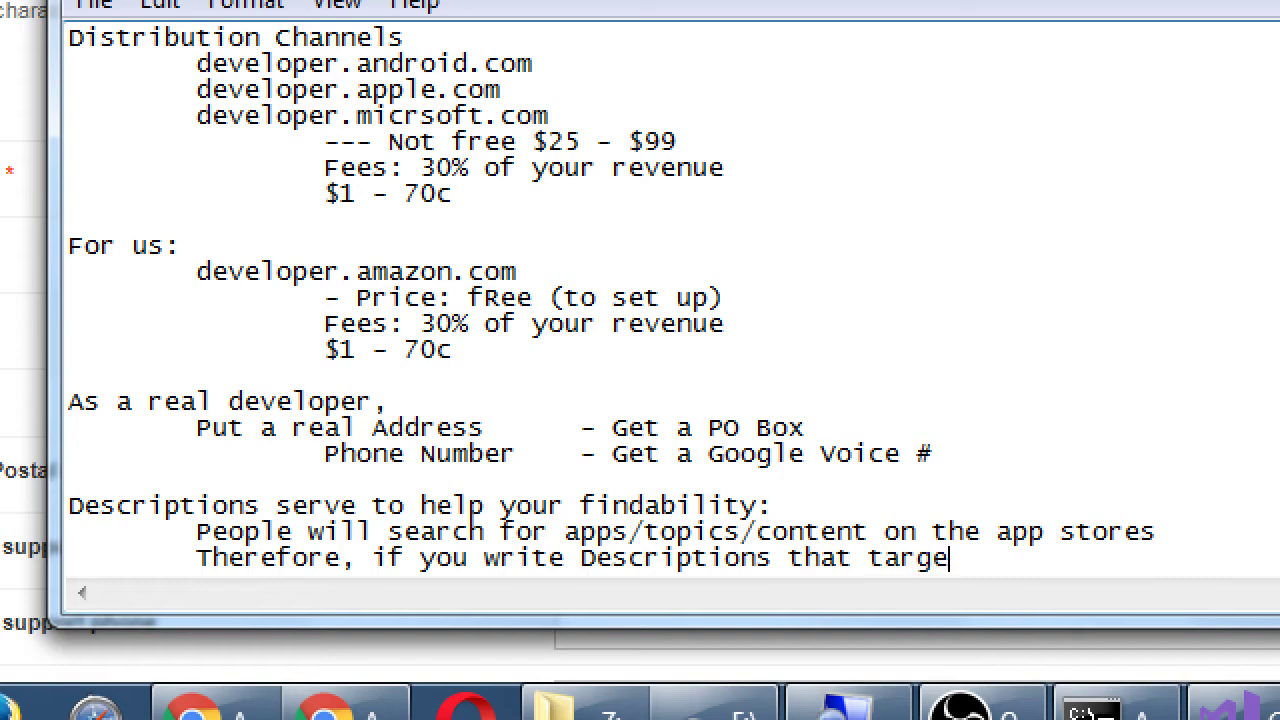
{"action": "type", "text": "t those"}
{"action": "key", "text": "Return"}
{"action": "key", "text": "Tab"}
{"action": "key", "text": "Tab"}
{"action": "type", "text": "key"}
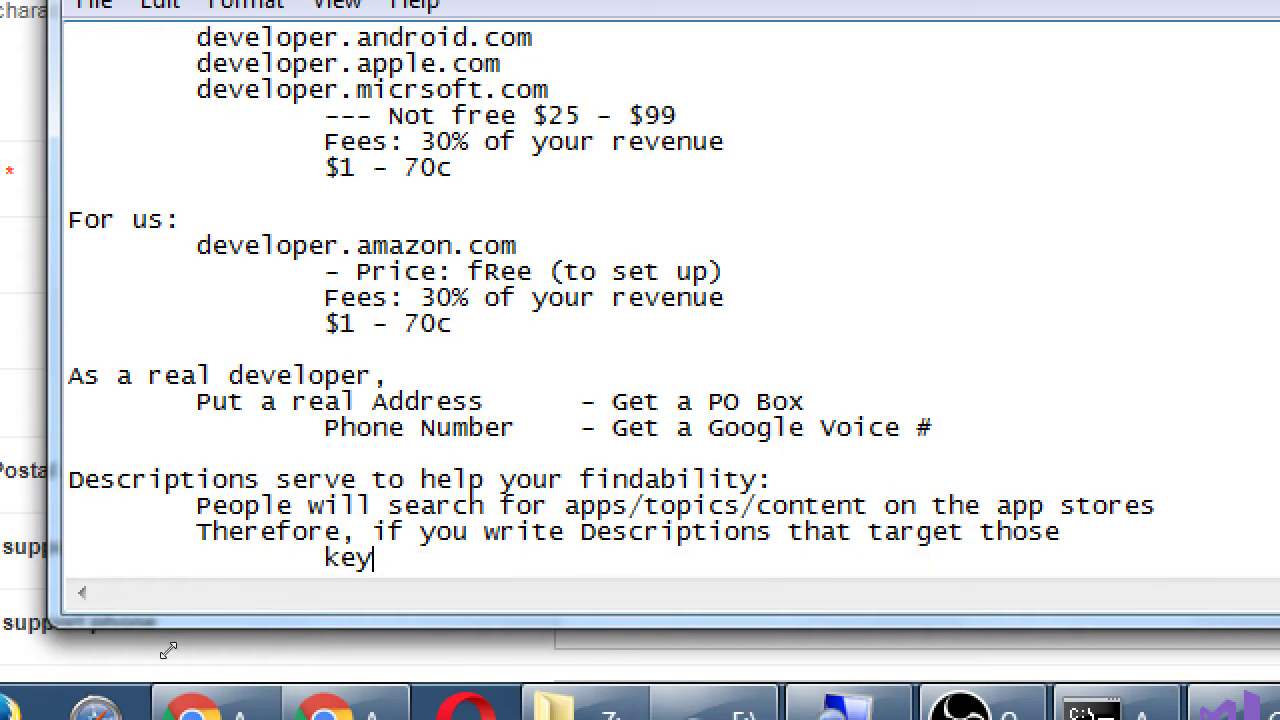
{"action": "type", "text": "words, you m"}
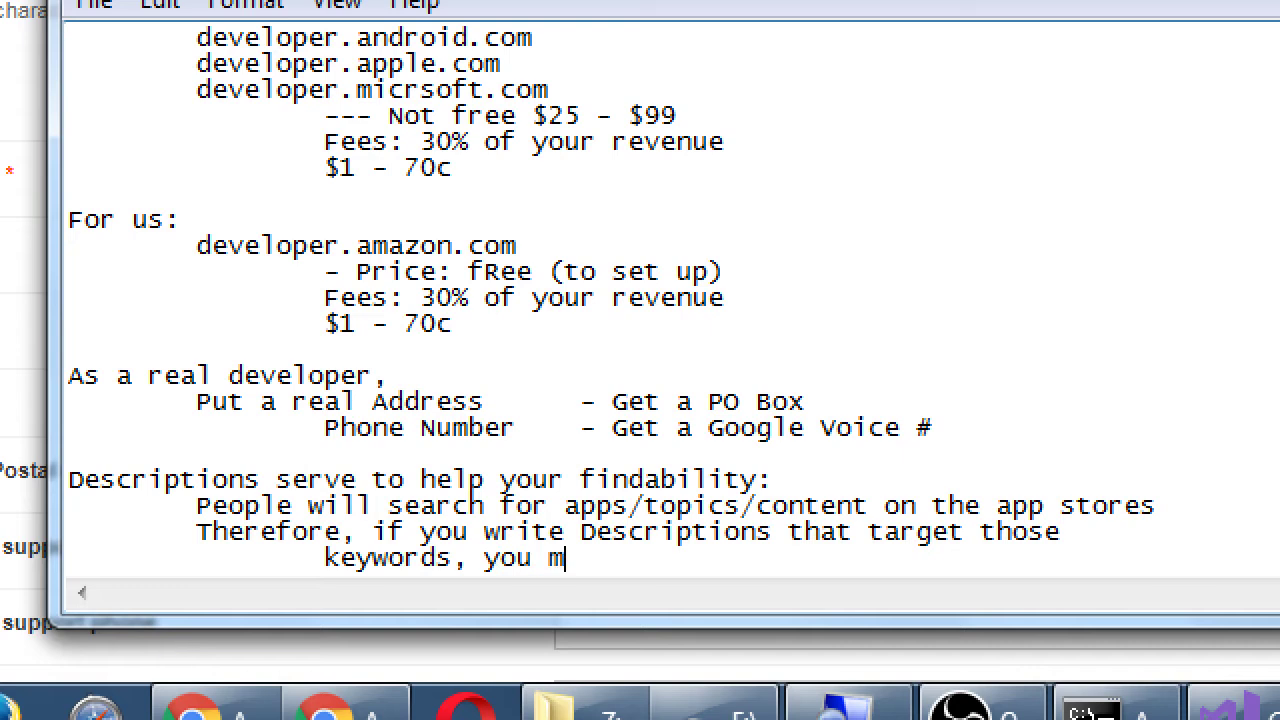
{"action": "type", "text": "c"}
{"action": "key", "text": "BackSpace"}
{"action": "key", "text": "BackSpace"}
{"action": "type", "text": "coiu"}
{"action": "key", "text": "BackSpace"}
{"action": "key", "text": "BackSpace"}
{"action": "type", "text": "uld"}
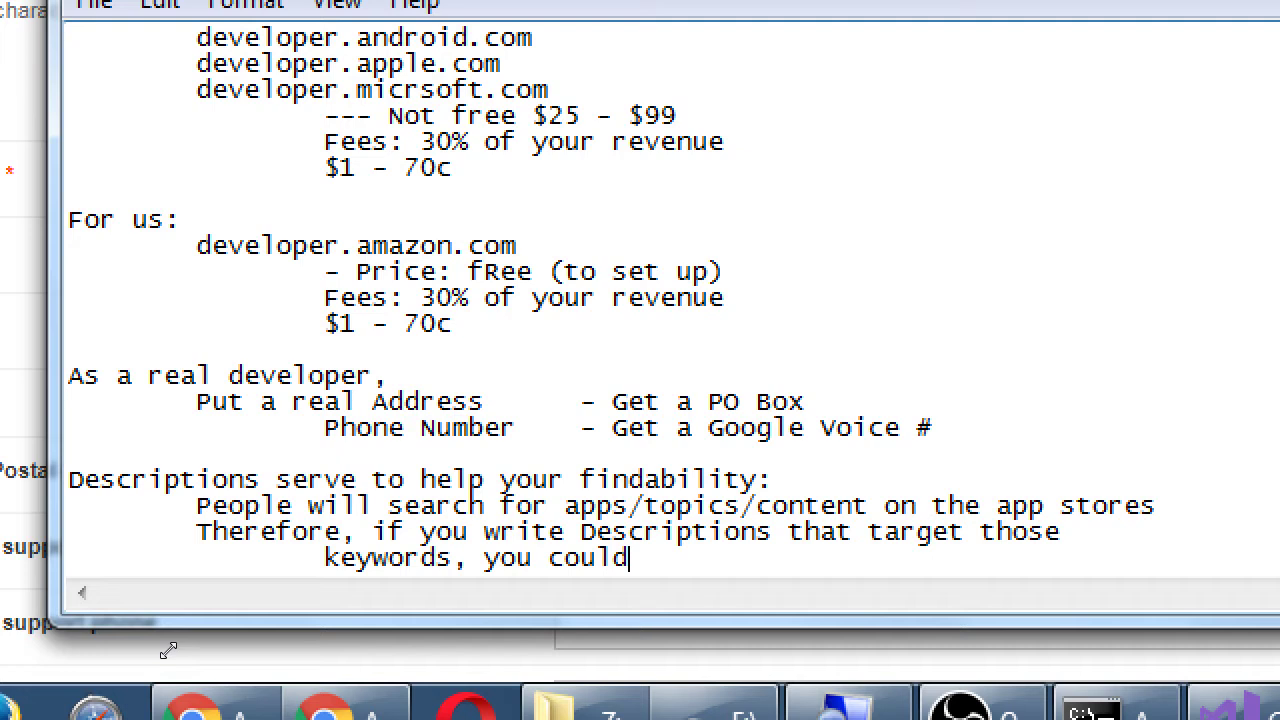
{"action": "type", "text": " be found."}
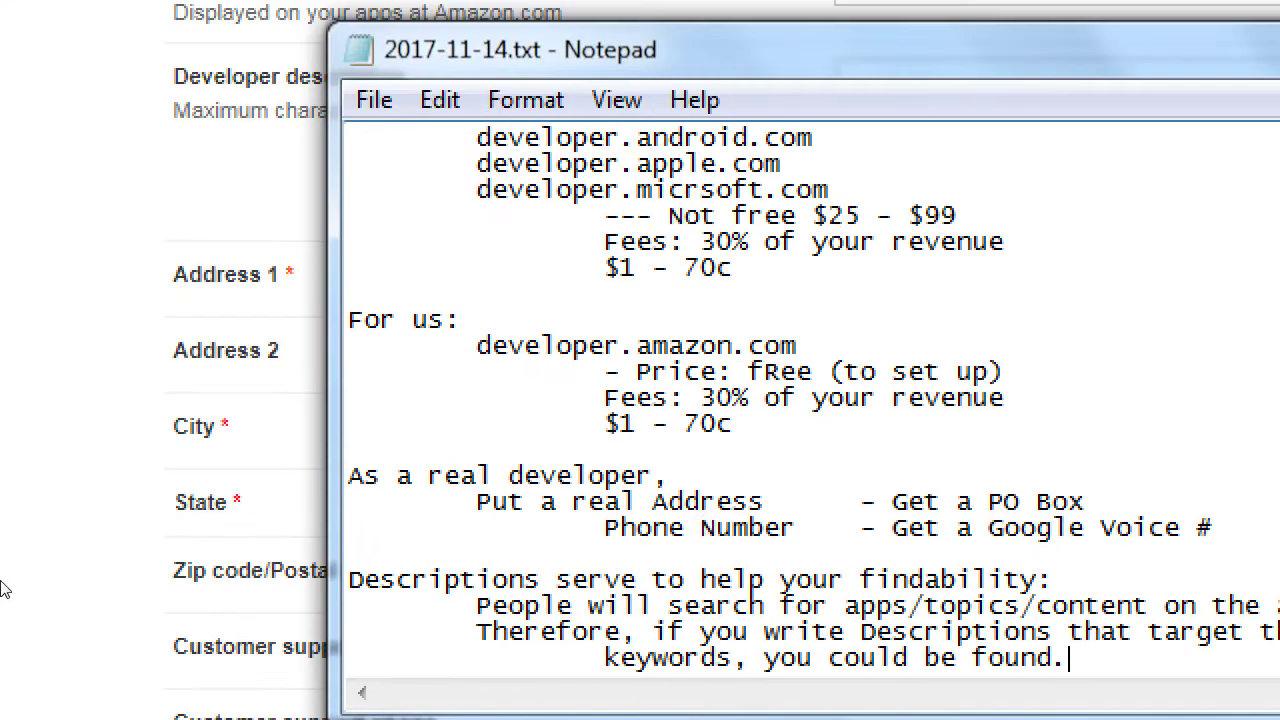
{"action": "left_click", "coordinate": [5, 590]}
- Type the developer description 'Focused on useful and fun apps…' naming comic book tracking and inventory analysis
{"action": "scroll", "coordinate": [30, 313], "scroll_direction": "up", "scroll_amount": 1}
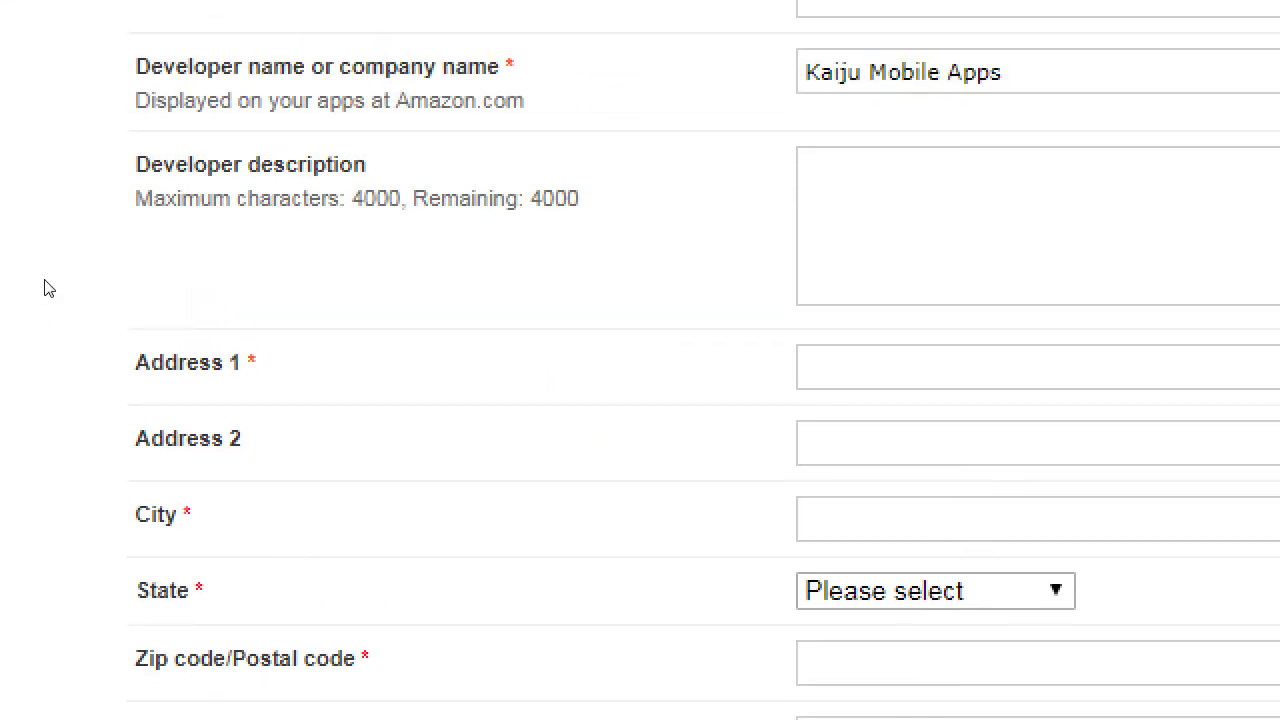
{"action": "key", "text": "Tab"}
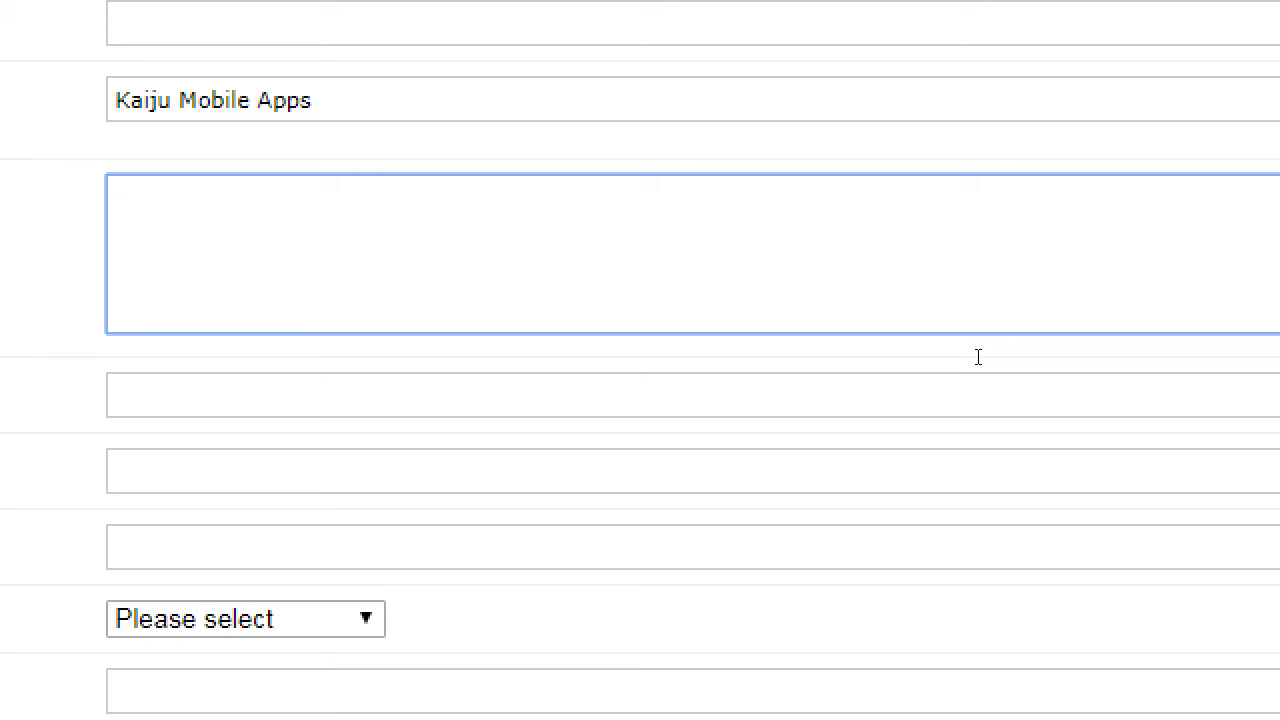
{"action": "type", "text": "Focused on useful and f"}
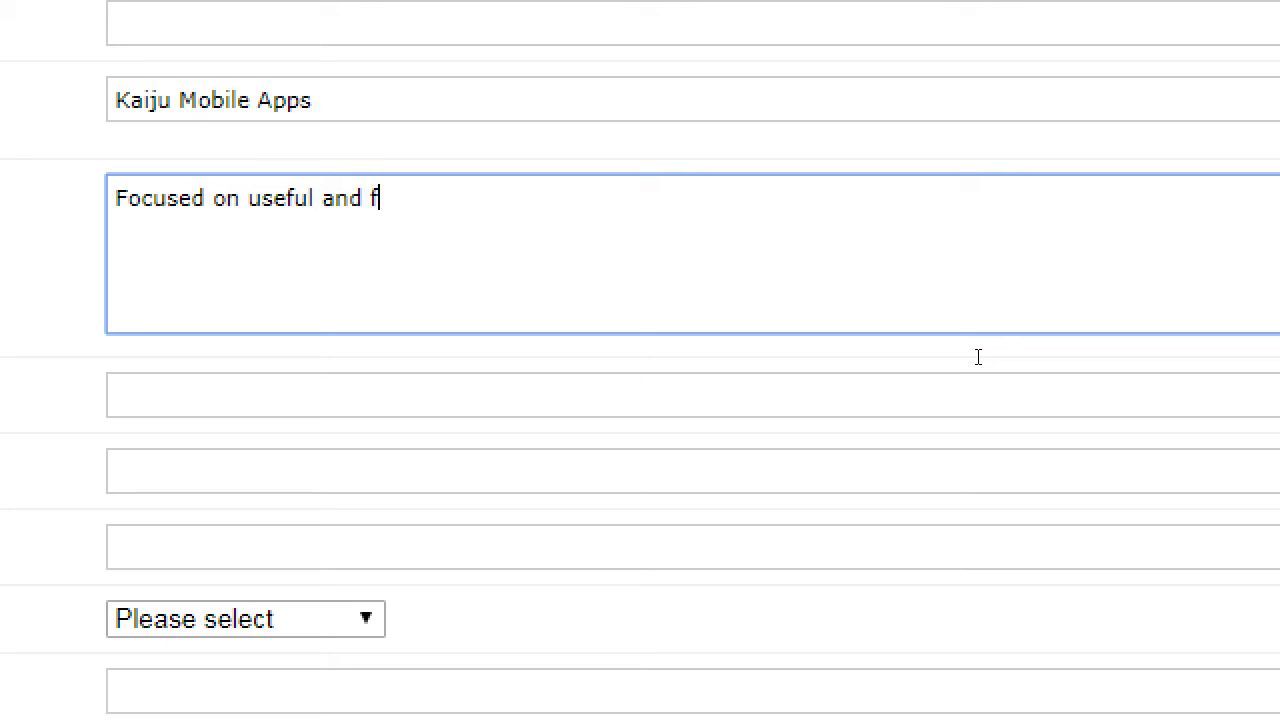
{"action": "type", "text": "un apps. We of"}
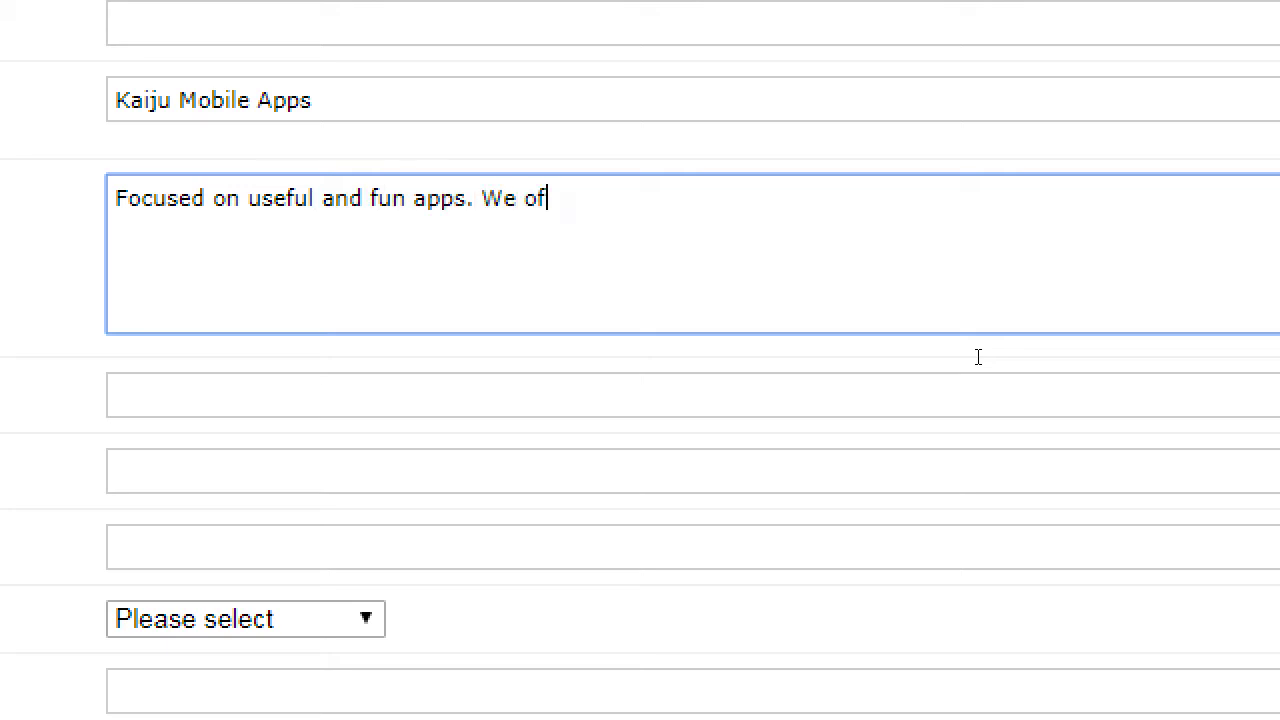
{"action": "type", "text": "fer range of "}
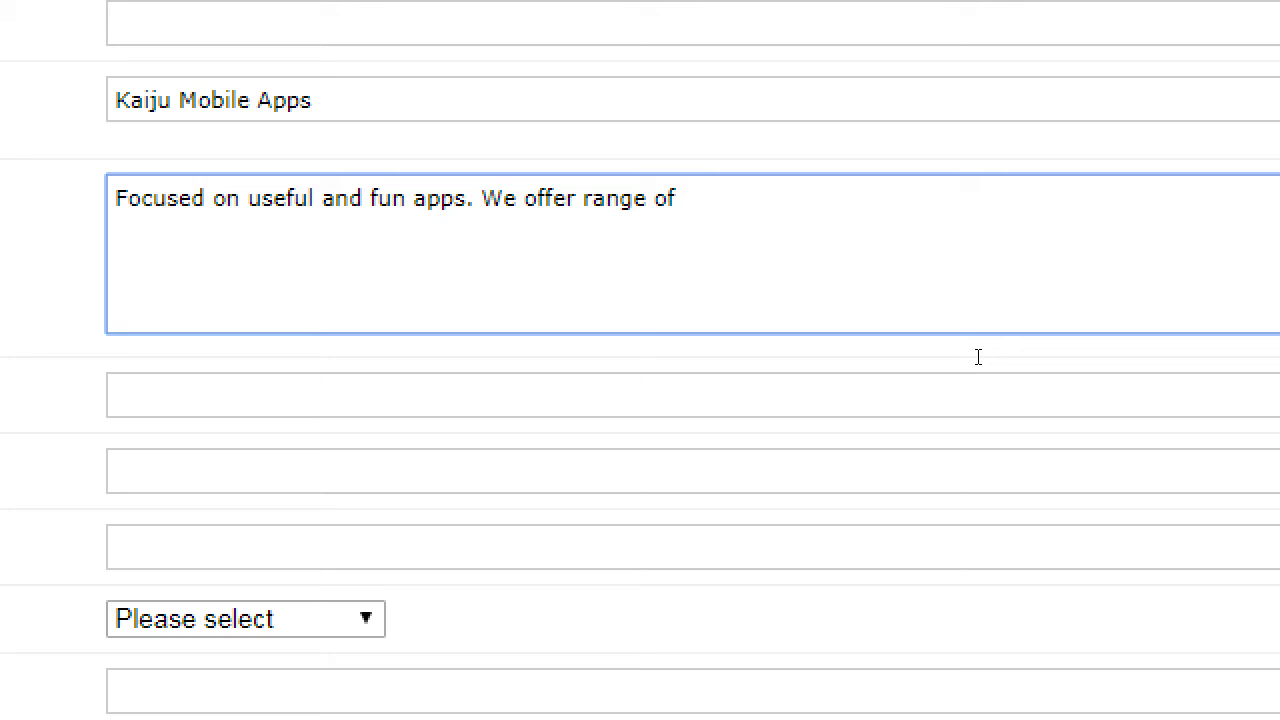
{"action": "type", "text": "programs like "}
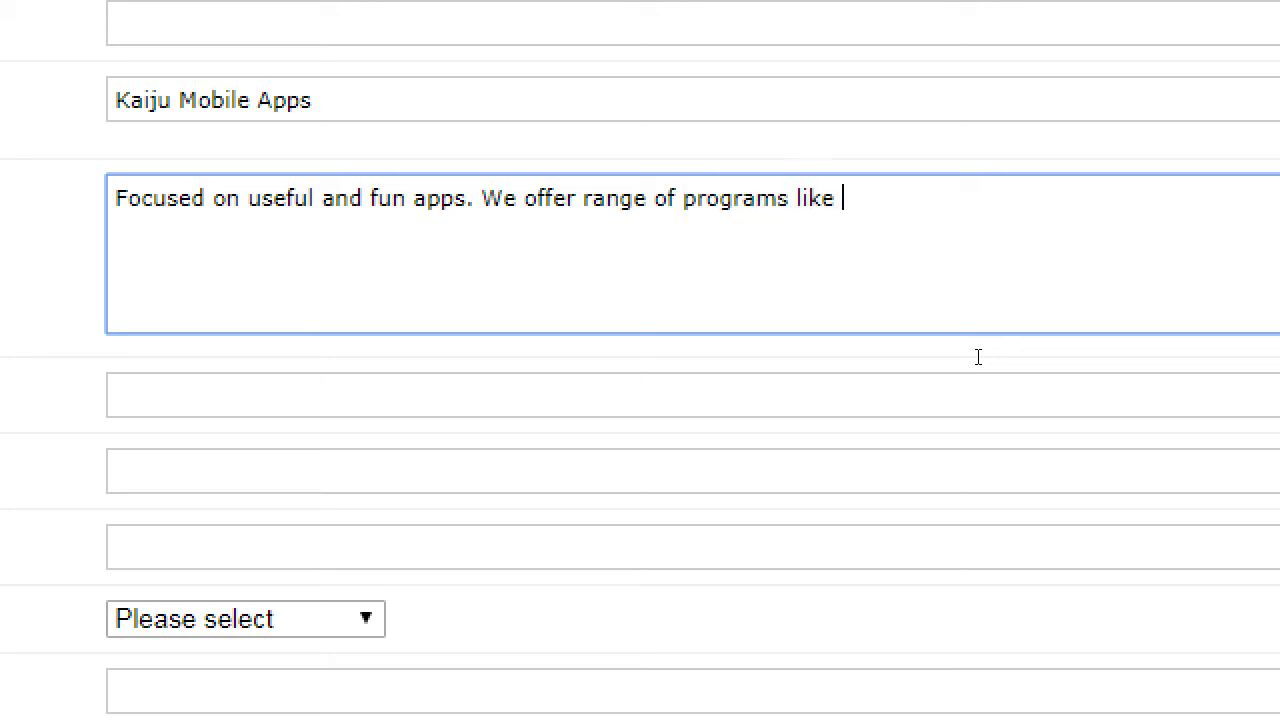
{"action": "type", "text": "comic book track"}
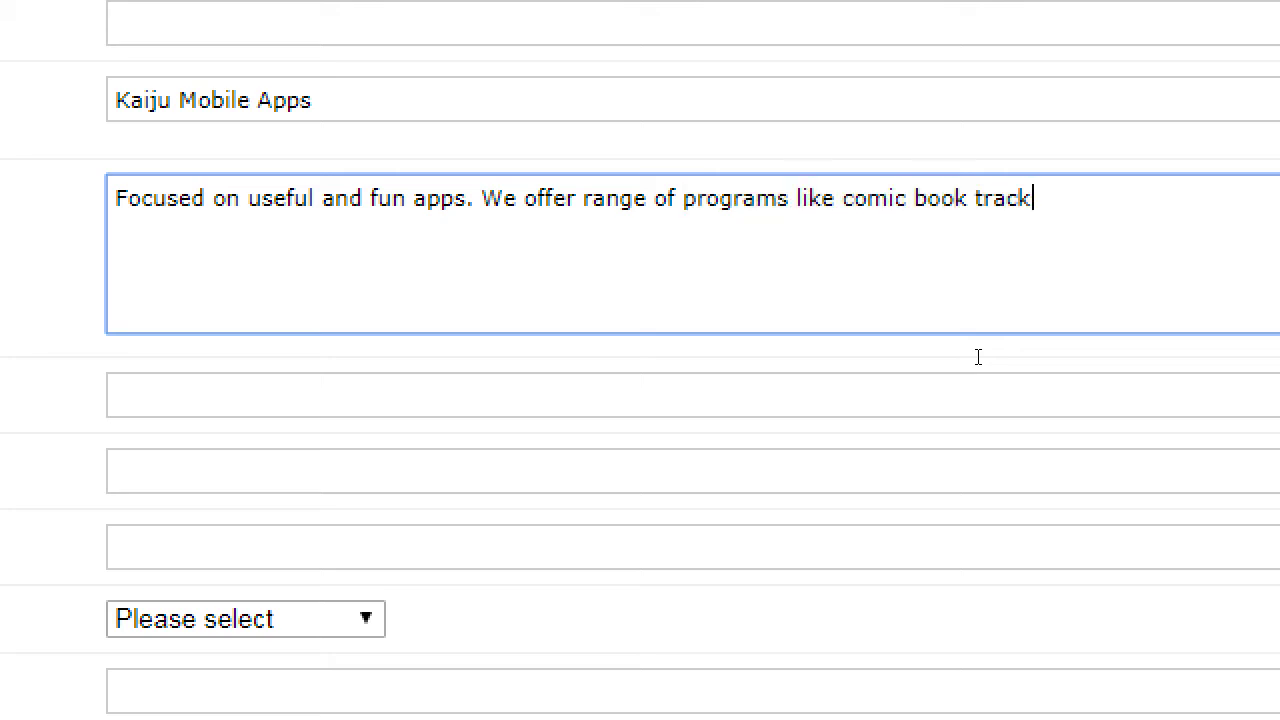
{"action": "type", "text": "ing apps, in"}
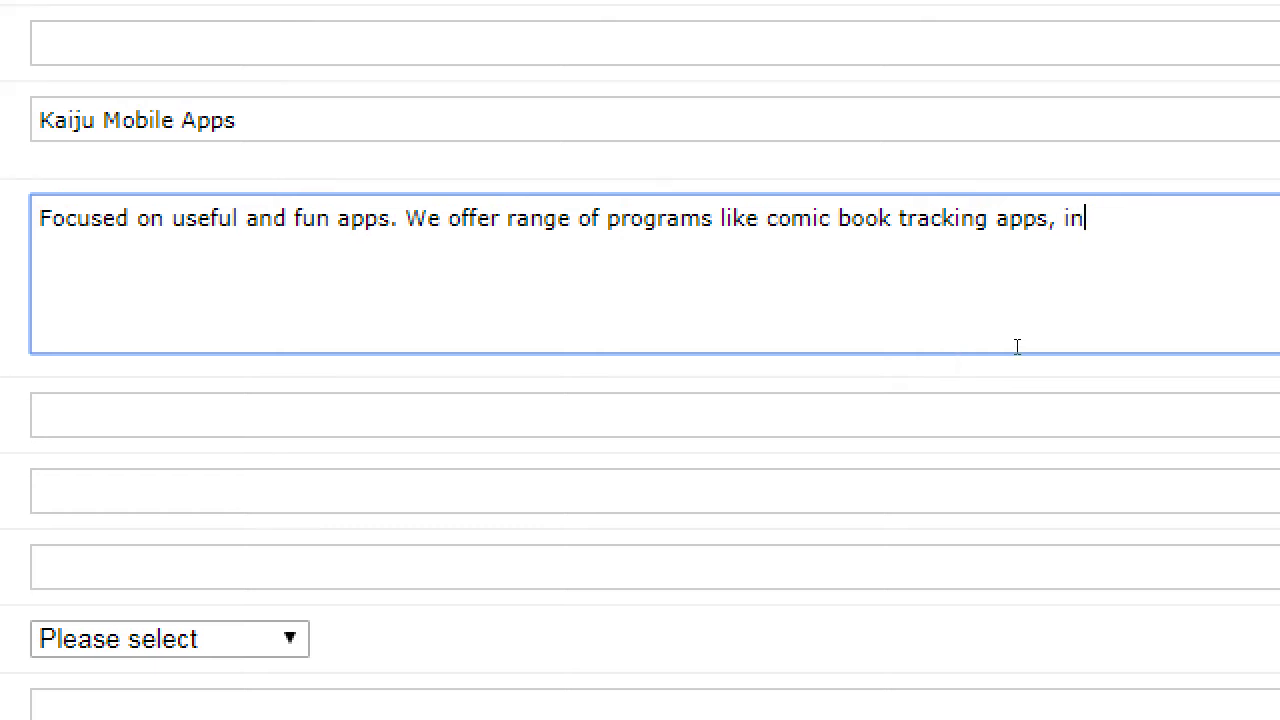
{"action": "type", "text": "ventory analysis"}
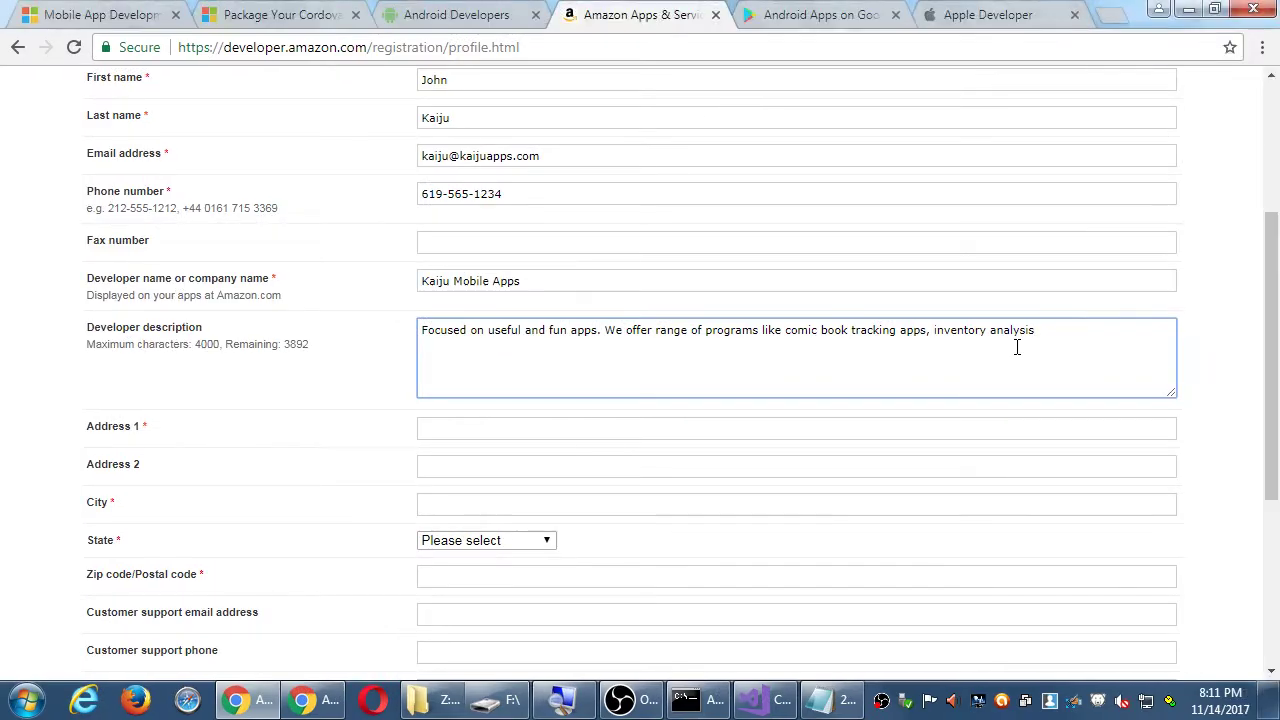
- Finish the description with 'apps, and more. Most of our apps are free, or low cost.'
{"action": "type", "text": "apps, and more. Most of our apps are free"}
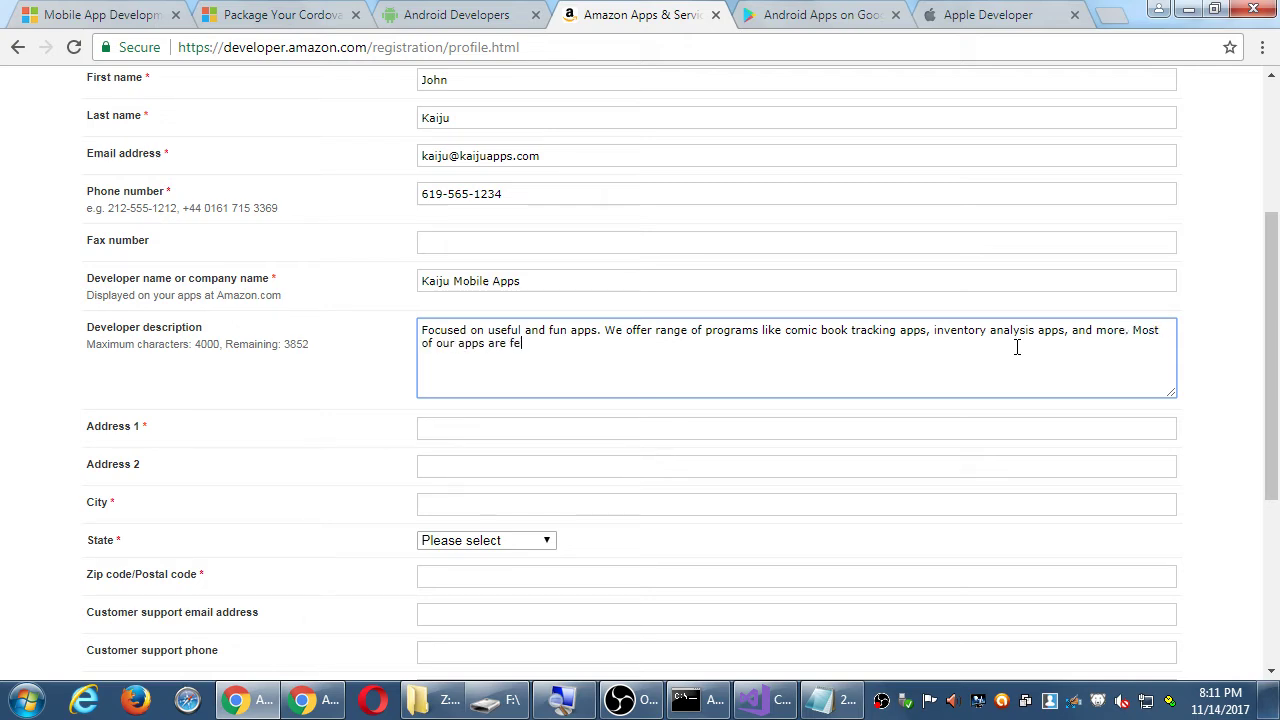
{"action": "type", "text": ", or low coa"}
{"action": "type", "text": "t."}
{"action": "left_click", "coordinate": [1216, 280]}
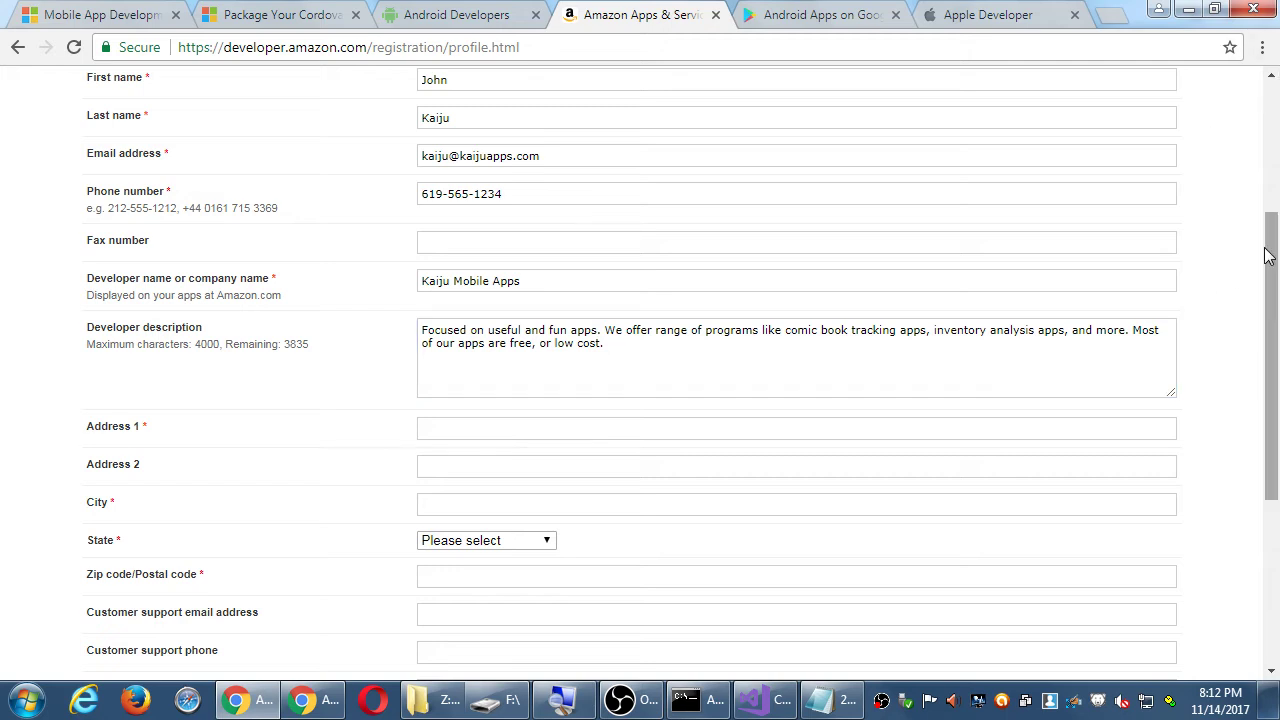
- Enter the street line, city, California as state, and the zip code in the address fields
{"action": "left_click_drag", "start_coordinate": [1268, 255], "coordinate": [1246, 334]}
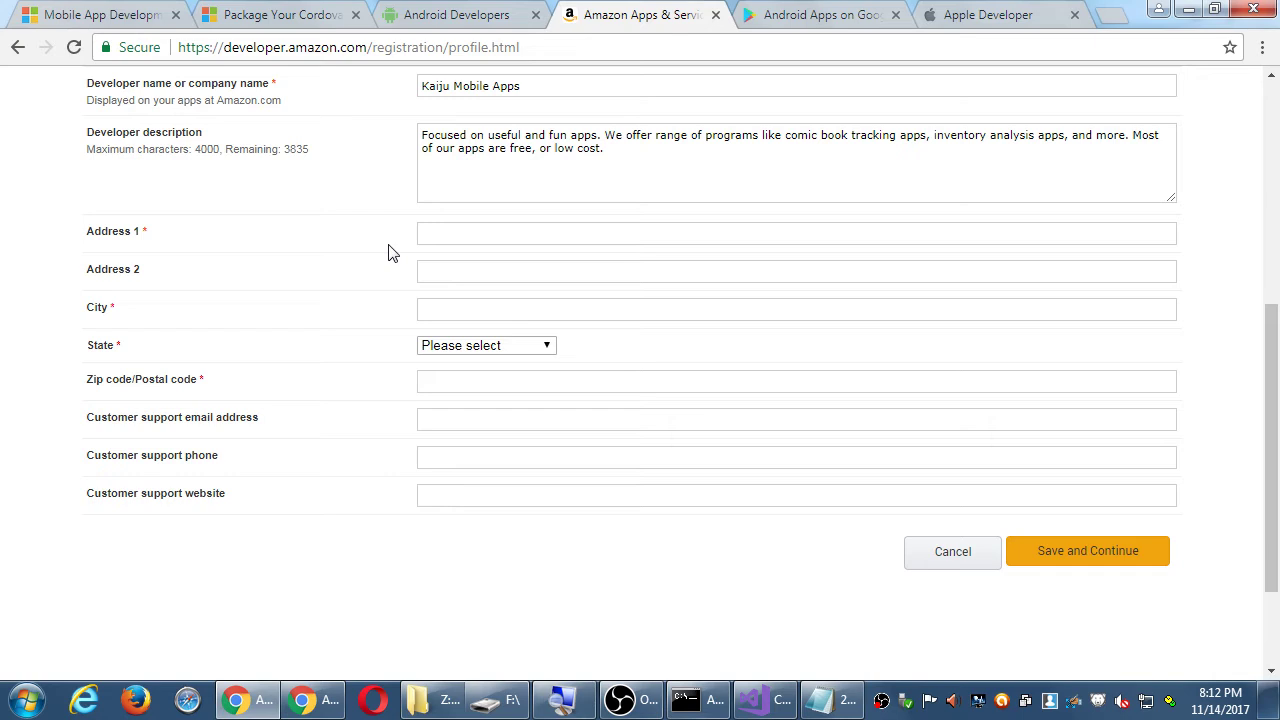
{"action": "left_click", "coordinate": [467, 244]}
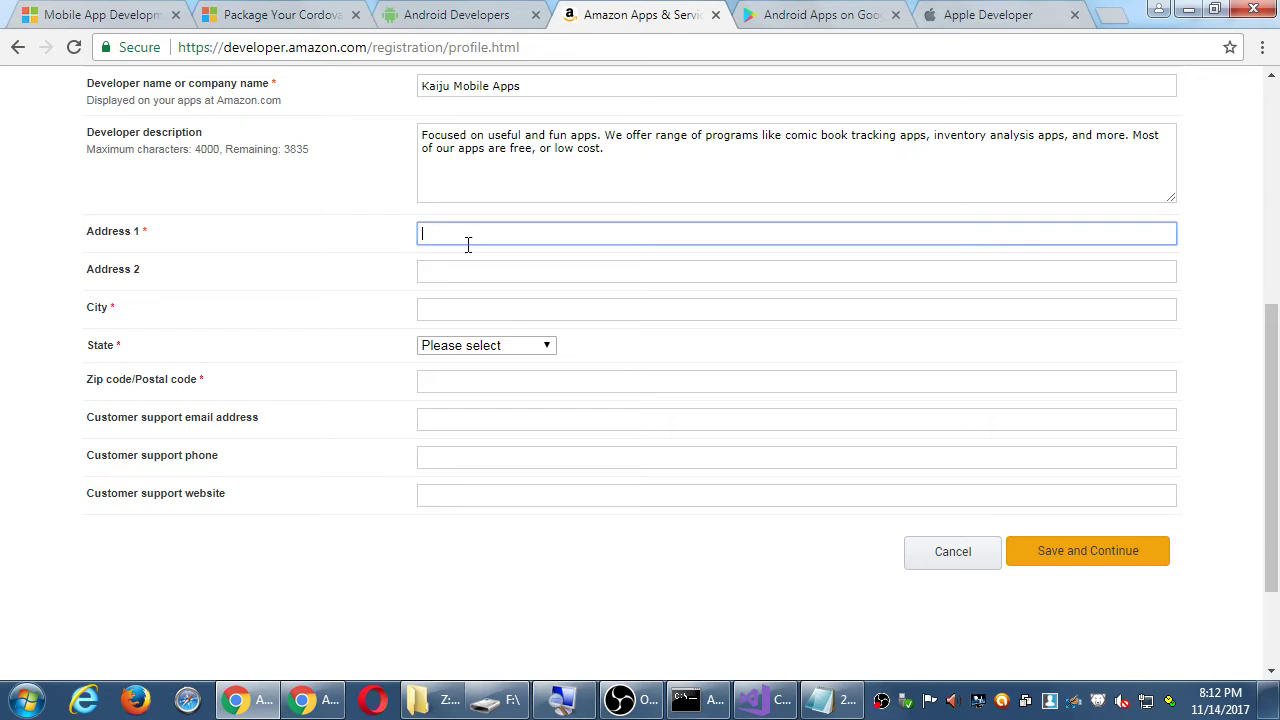
{"action": "type", "text": "123 Fake St"}
{"action": "key", "text": "Tab"}
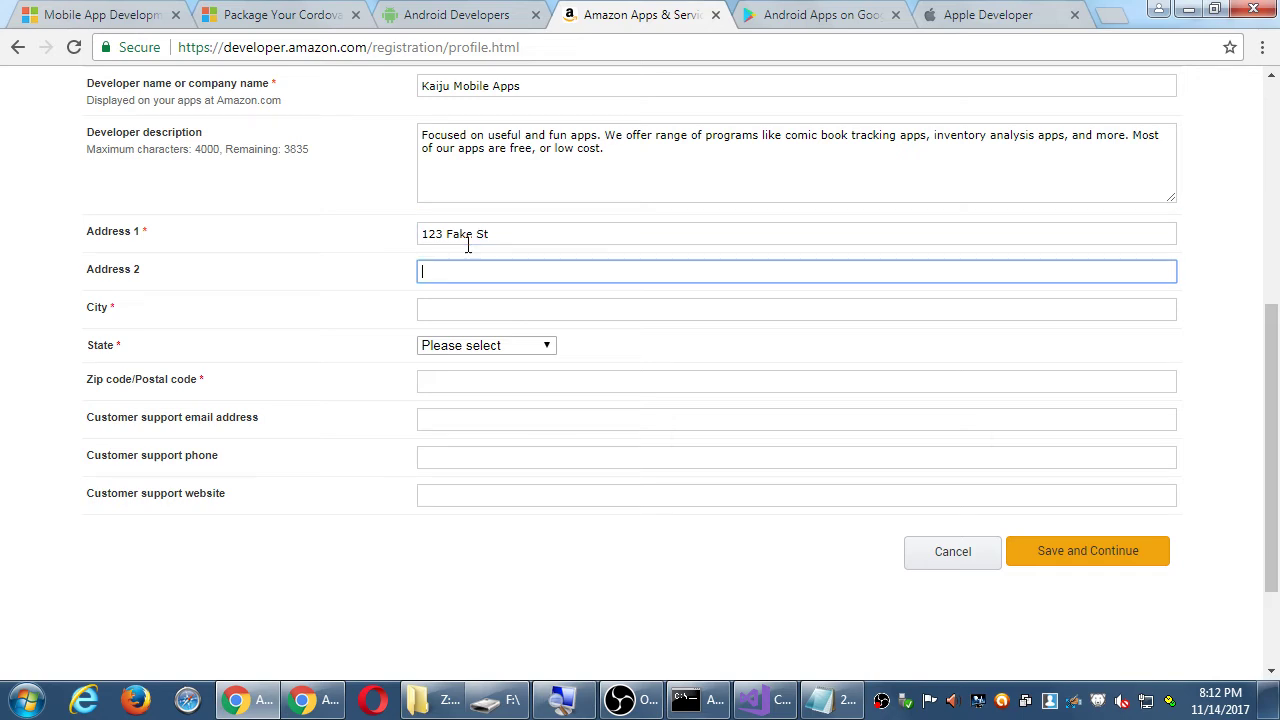
{"action": "key", "text": "Tab"}
{"action": "type", "text": "San Diego"}
{"action": "key", "text": "Tab"}
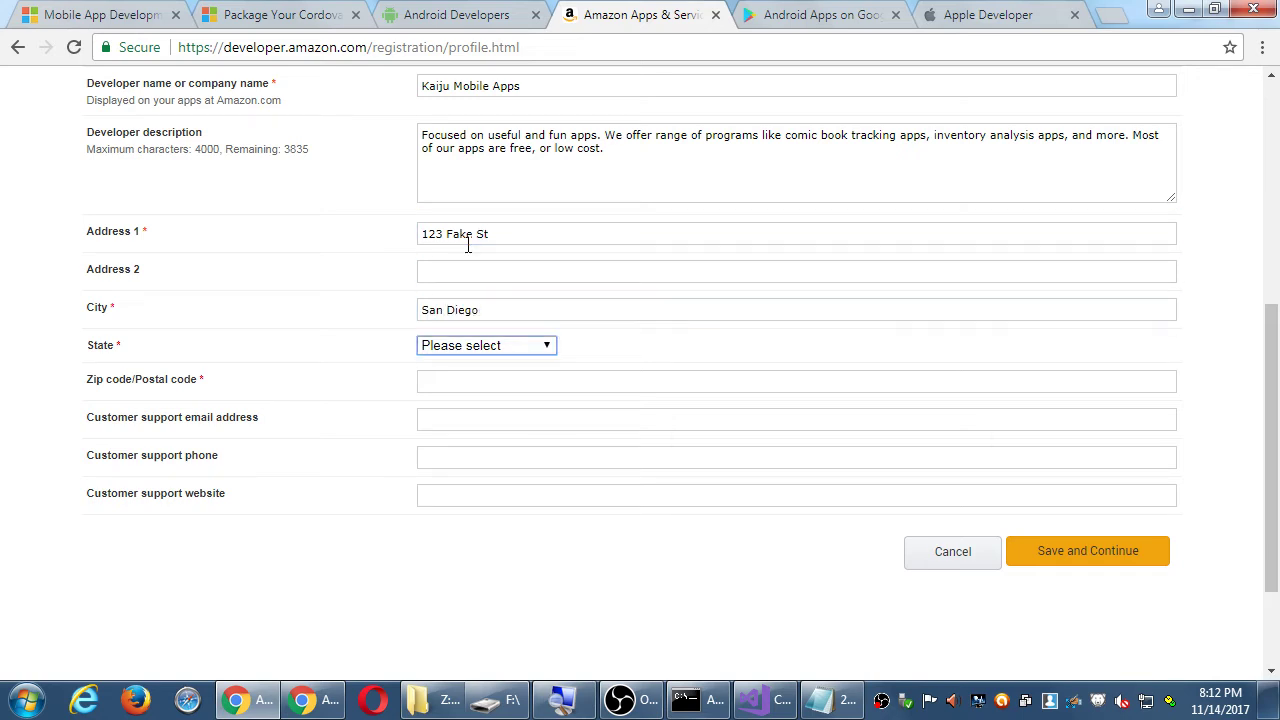
{"action": "key", "text": "c"}
{"action": "key", "text": "Tab"}
{"action": "type", "text": "91919"}
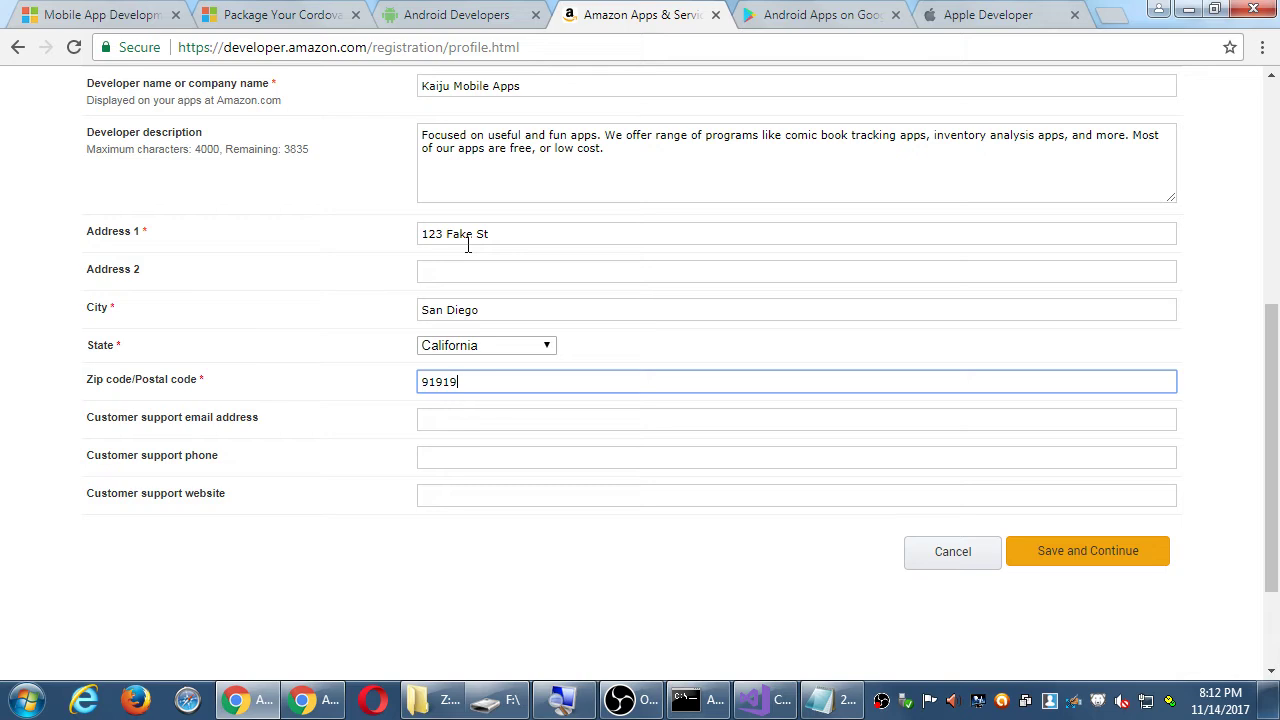
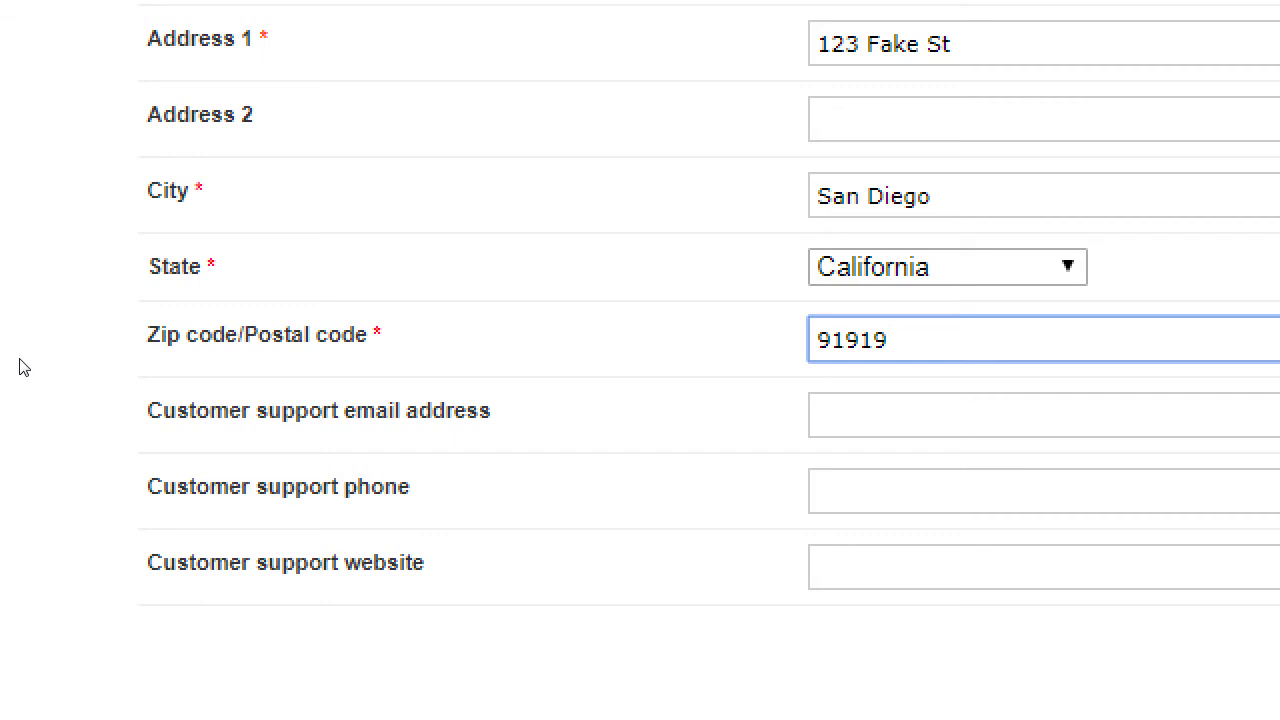
- Replace the customer support e-mail with a dedicated business support address on the developer domain, then switch to Notepad
{"action": "key", "text": "Tab"}
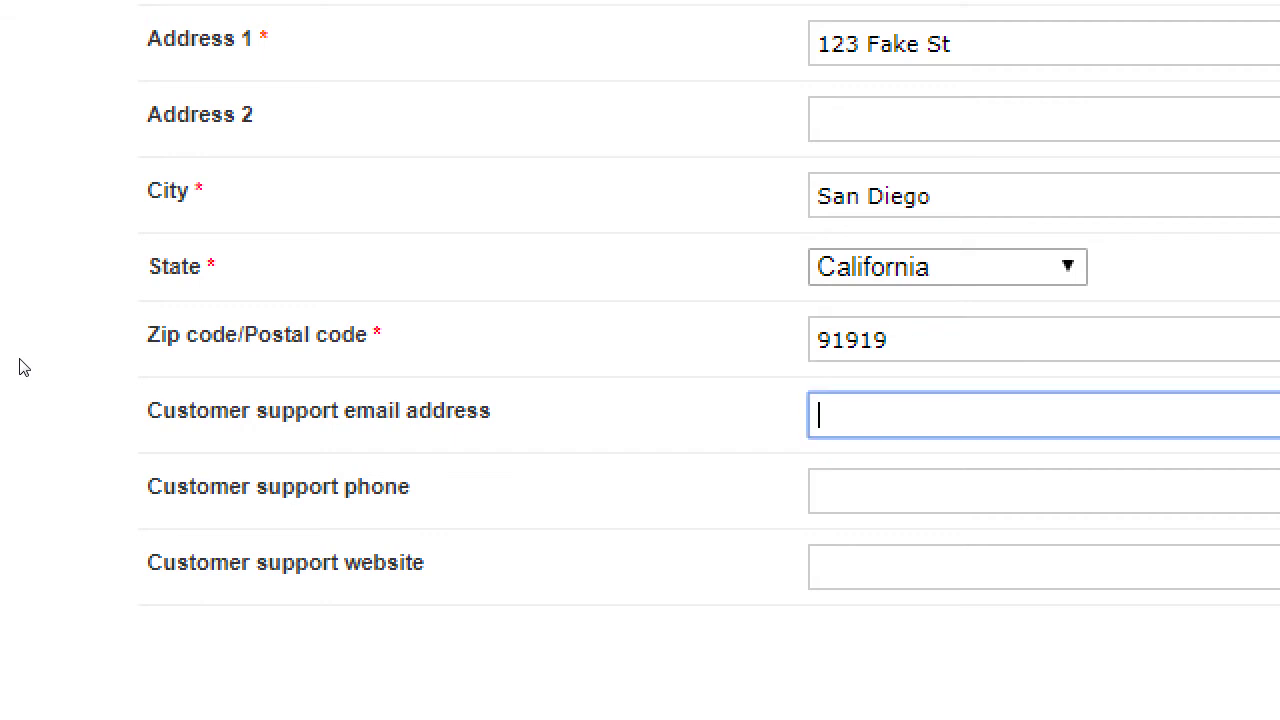
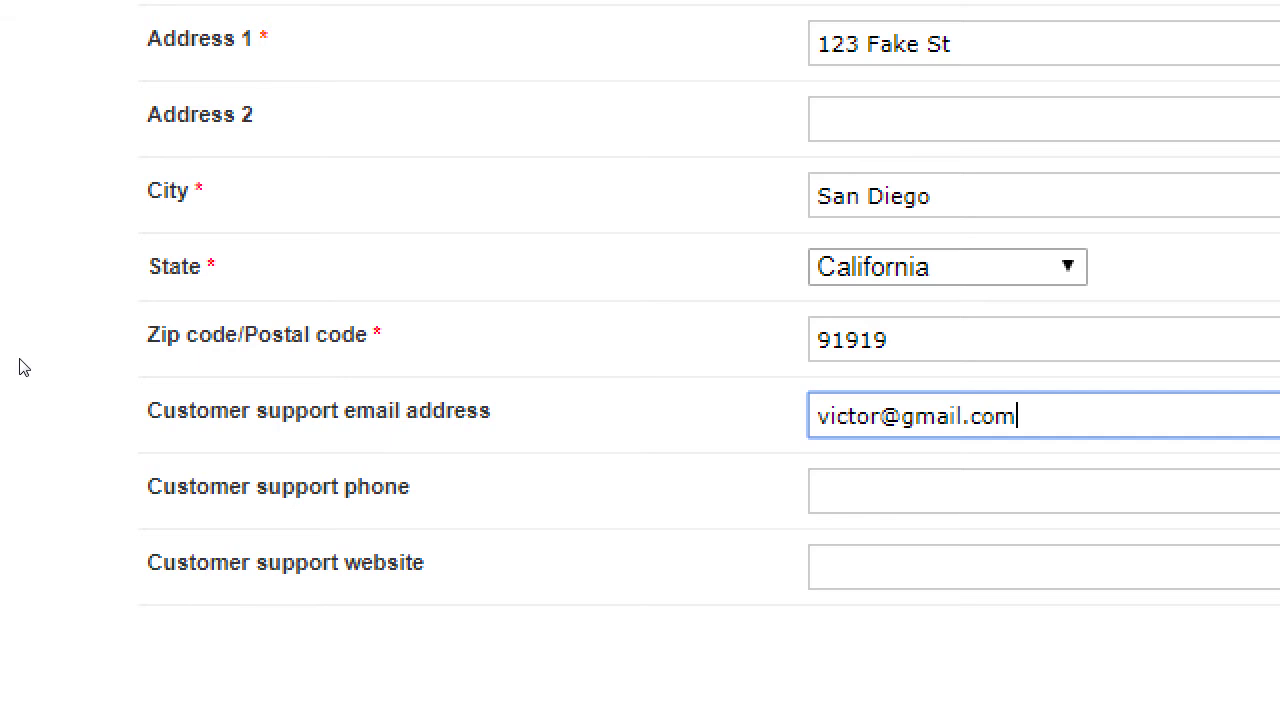
{"action": "key", "text": "ctrl+a"}
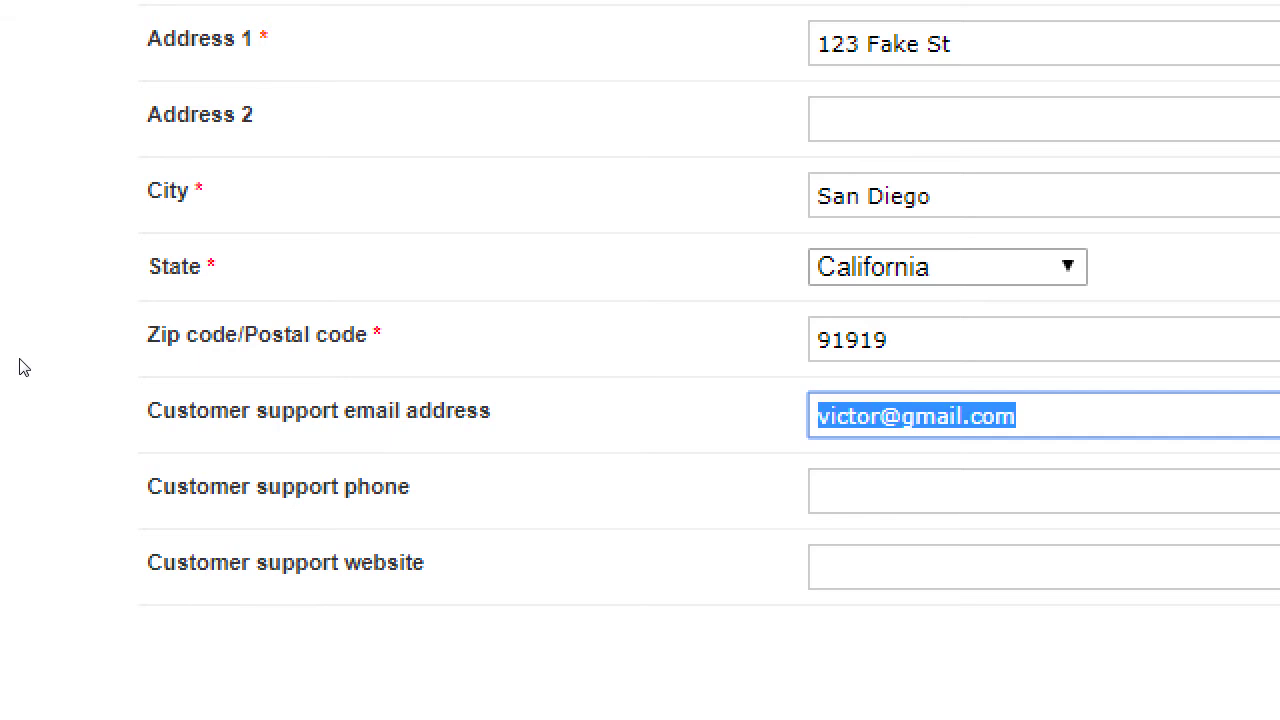
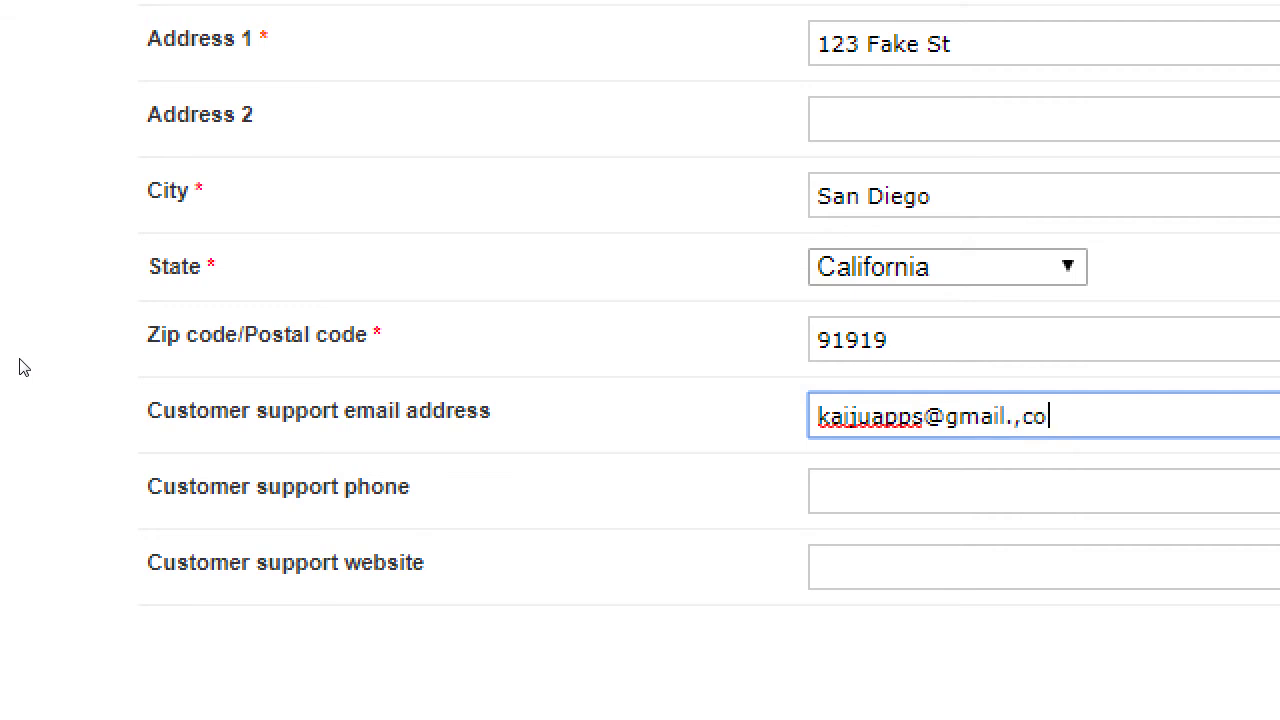
{"action": "key", "text": "ctrl+a"}
{"action": "key", "text": "BackSpace"}
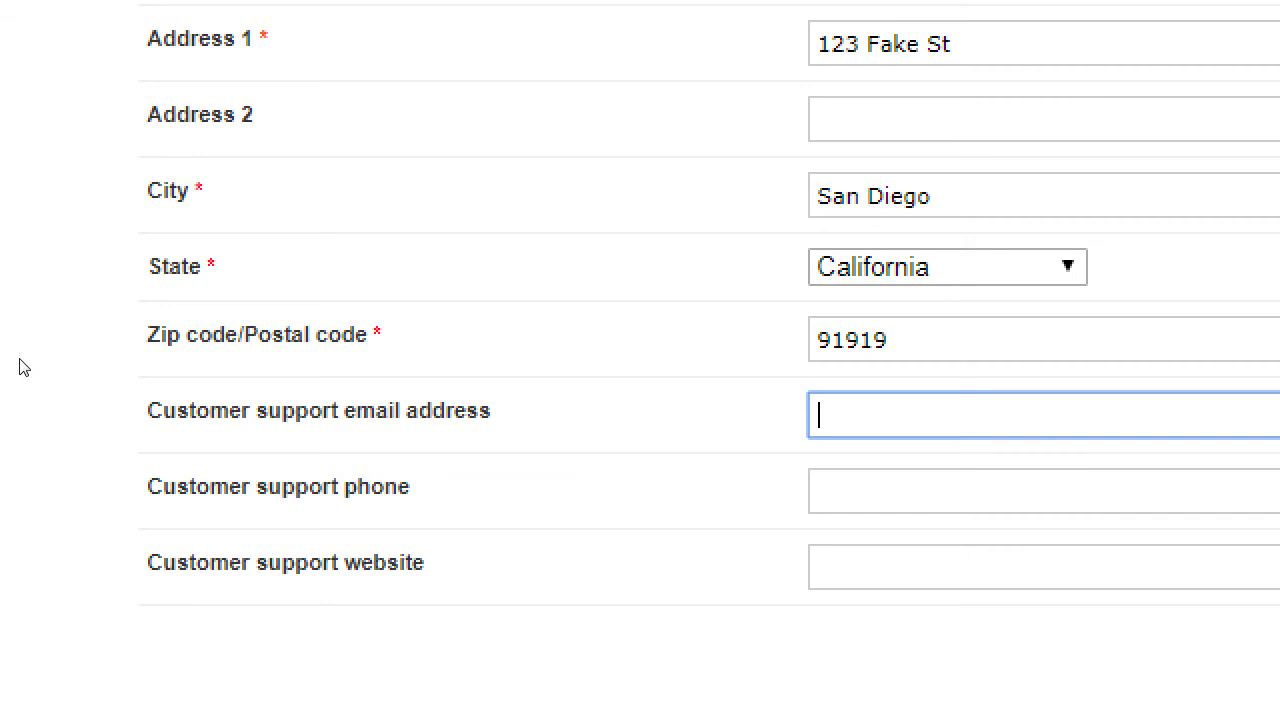
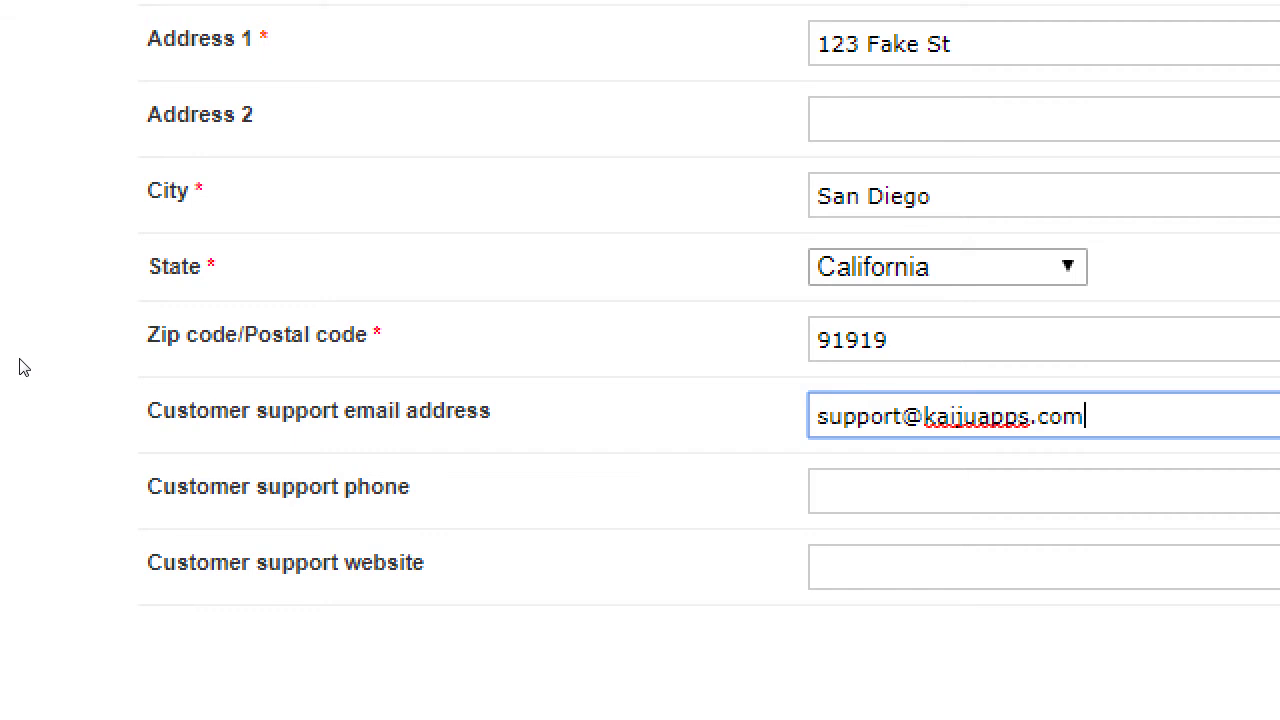
{"action": "key", "text": "alt+Tab"}
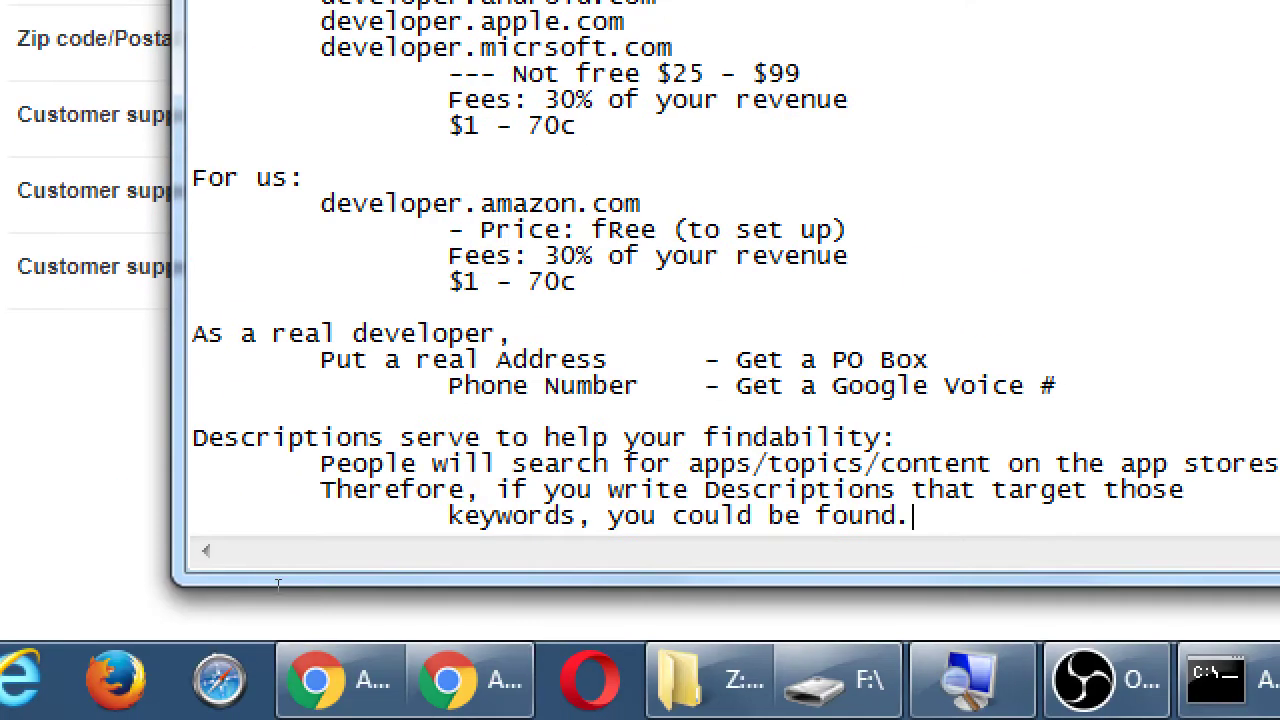
- Add an indented 'Email address: no: personal emal' line beneath the Phone Number tip
{"action": "key", "text": "Up"}
{"action": "key", "text": "Up"}
{"action": "key", "text": "Up"}
{"action": "key", "text": "Up"}
{"action": "key", "text": "Up"}
{"action": "key", "text": "Return"}
{"action": "key", "text": "Return"}
{"action": "key", "text": "Return"}
{"action": "key", "text": "Up"}
{"action": "key", "text": "Up"}
{"action": "key", "text": "Up"}
{"action": "key", "text": "Up"}
{"action": "key", "text": "Up"}
{"action": "key", "text": "Up"}
{"action": "key", "text": "Up"}
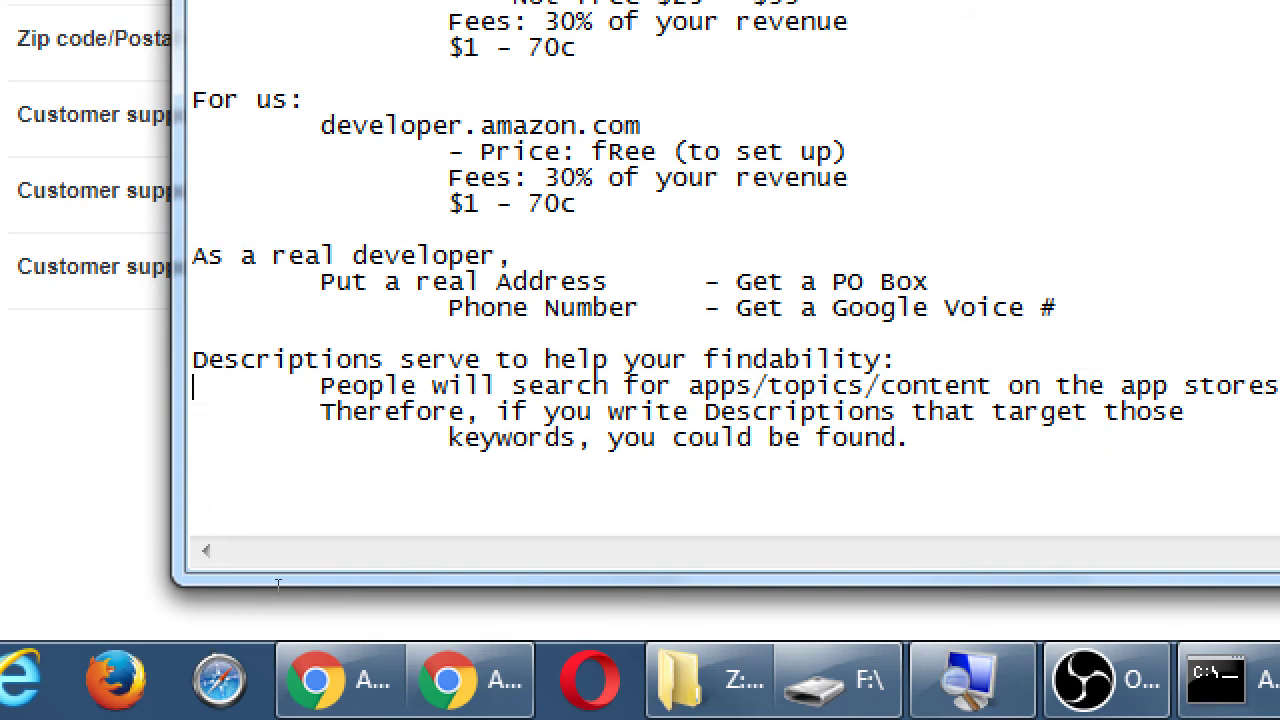
{"action": "key", "text": "Up"}
{"action": "key", "text": "End"}
{"action": "key", "text": "Return"}
{"action": "key", "text": "Tab"}
{"action": "key", "text": "Tab"}
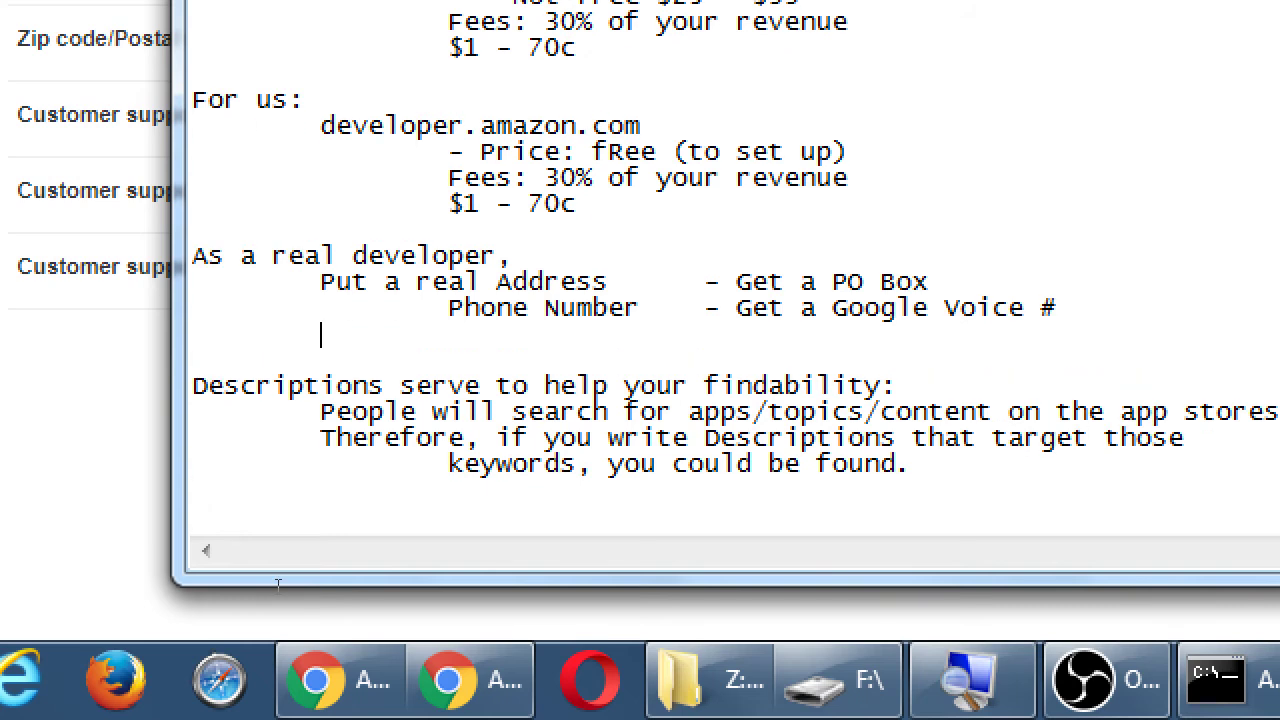
{"action": "type", "text": "Email add"}
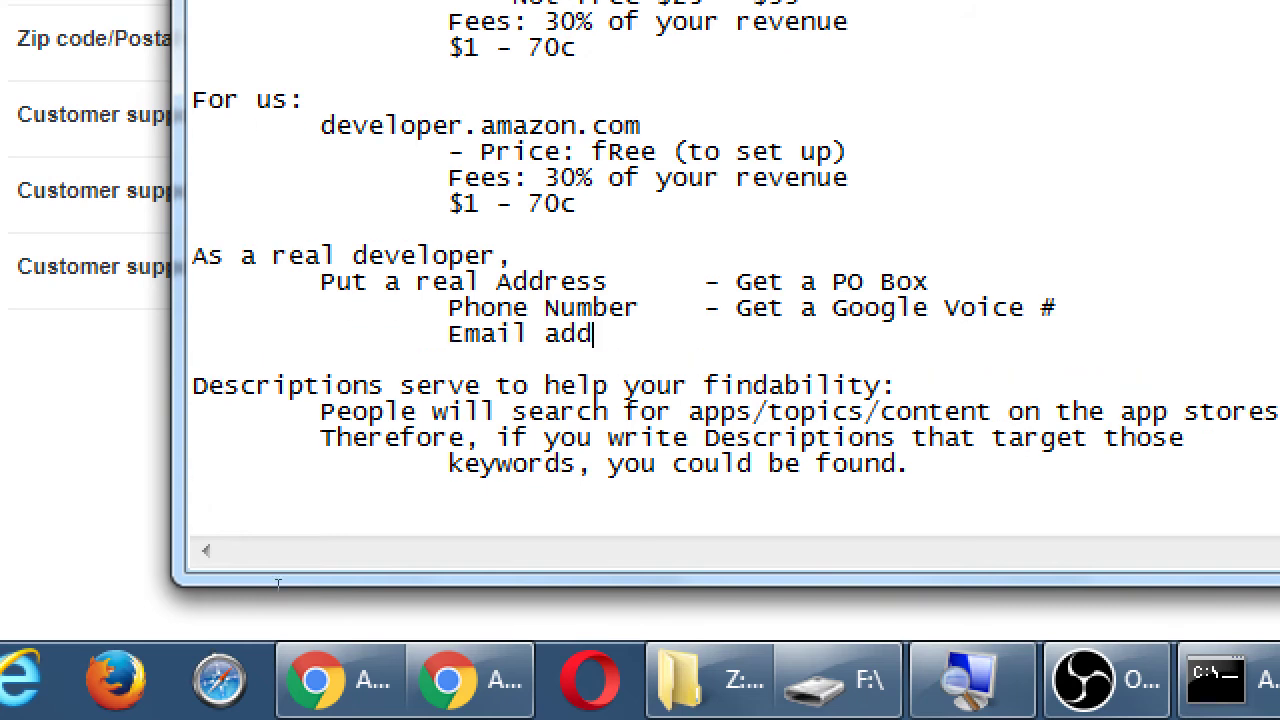
{"action": "type", "text": "ress: no: personal emal"}
- Add indented 'yes: new email set up for this biz' and 'better: with your domain' lines
{"action": "key", "text": "Return"}
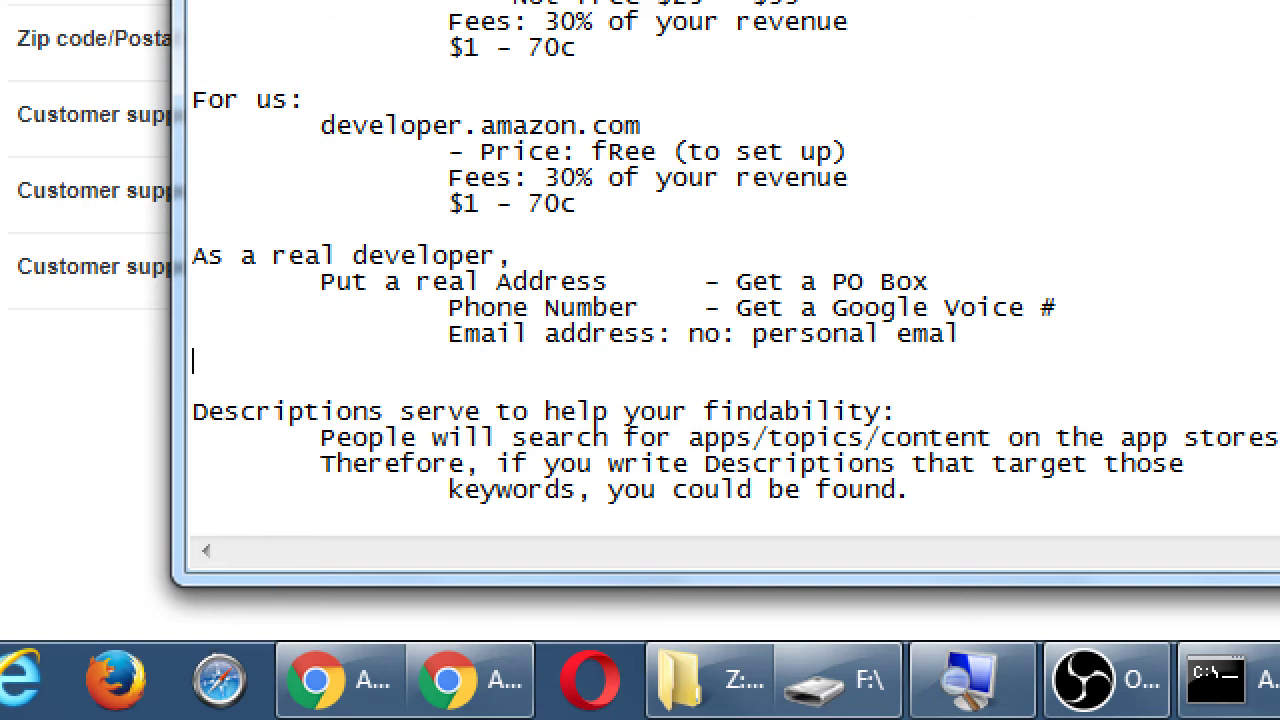
{"action": "key", "text": "Tab"}
{"action": "key", "text": "Tab"}
{"action": "key", "text": "Tab"}
{"action": "type", "text": "yes: new email set up"}
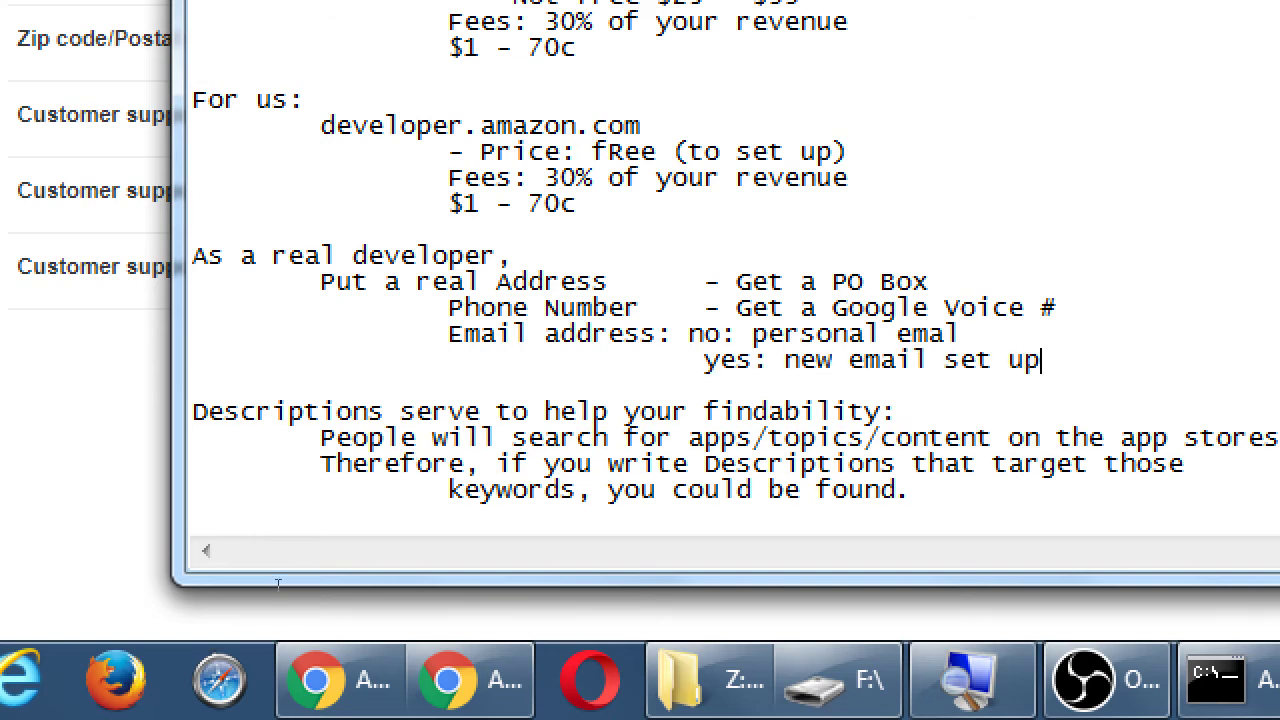
{"action": "type", "text": " for this biz"}
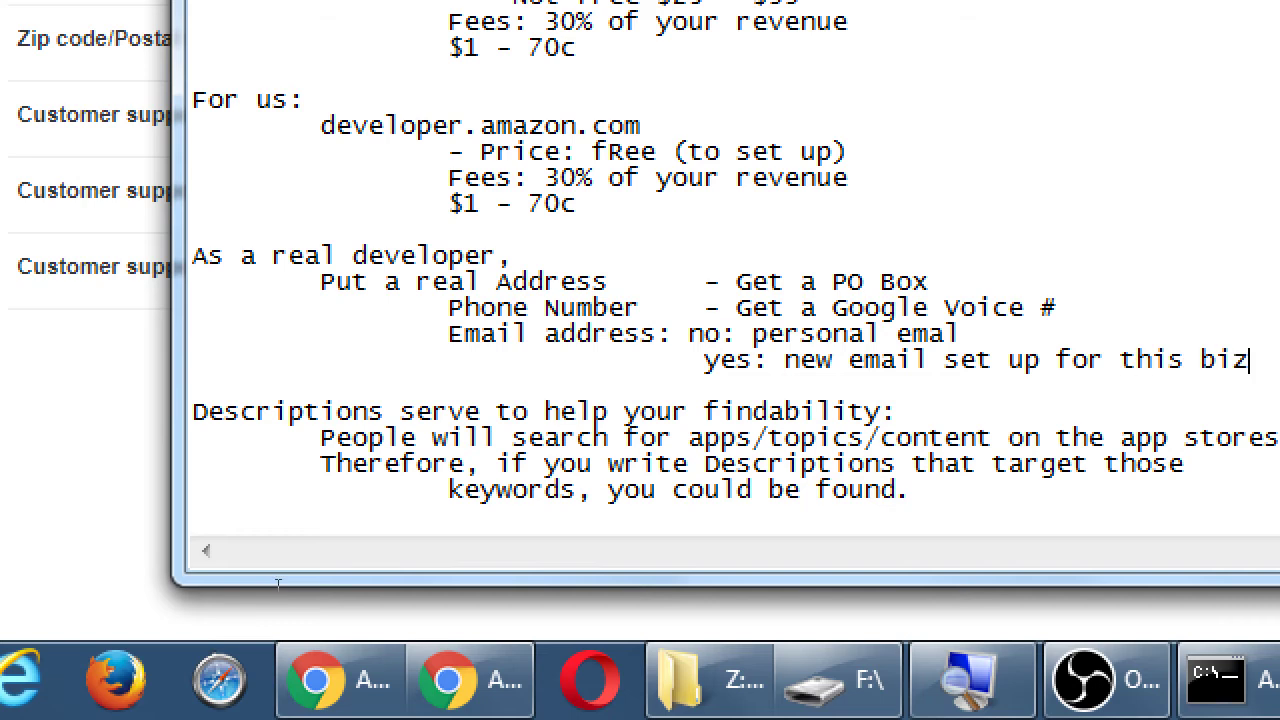
{"action": "key", "text": "Return"}
{"action": "key", "text": "Tab"}
{"action": "key", "text": "Tab"}
{"action": "key", "text": "Tab"}
{"action": "key", "text": "Tab"}
{"action": "type", "text": "bett"}
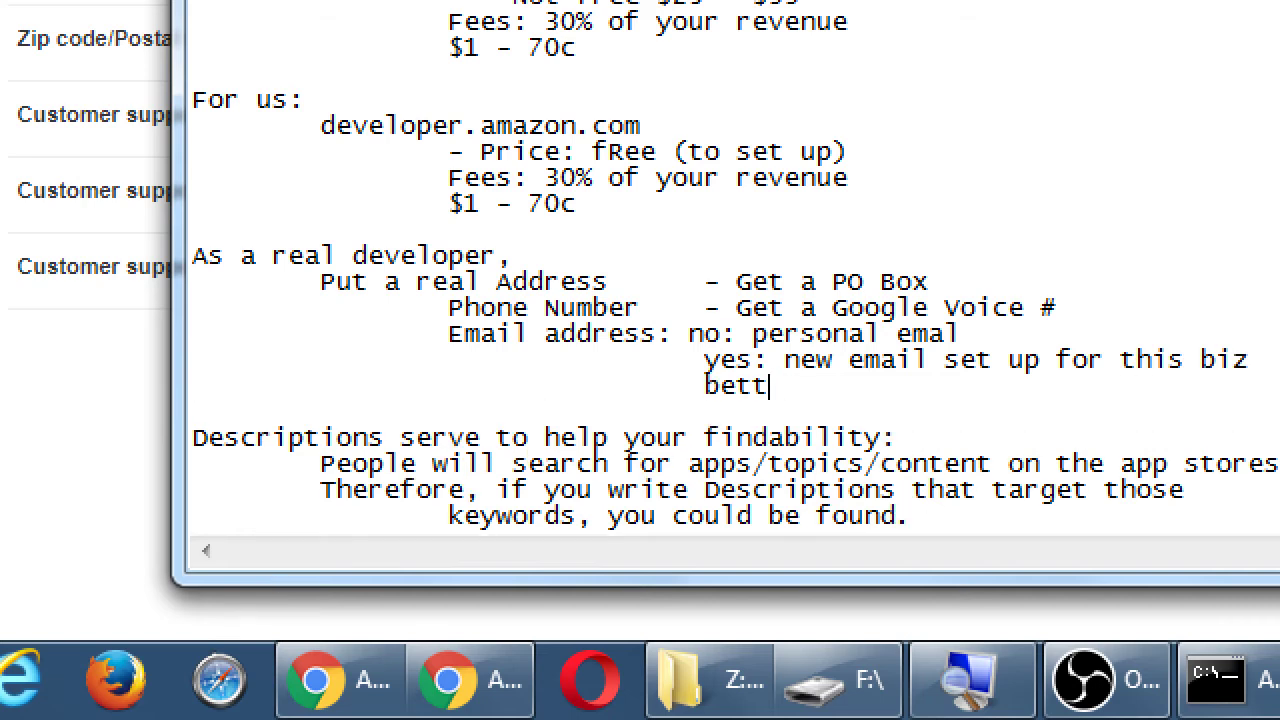
{"action": "type", "text": "er: with your doma"}
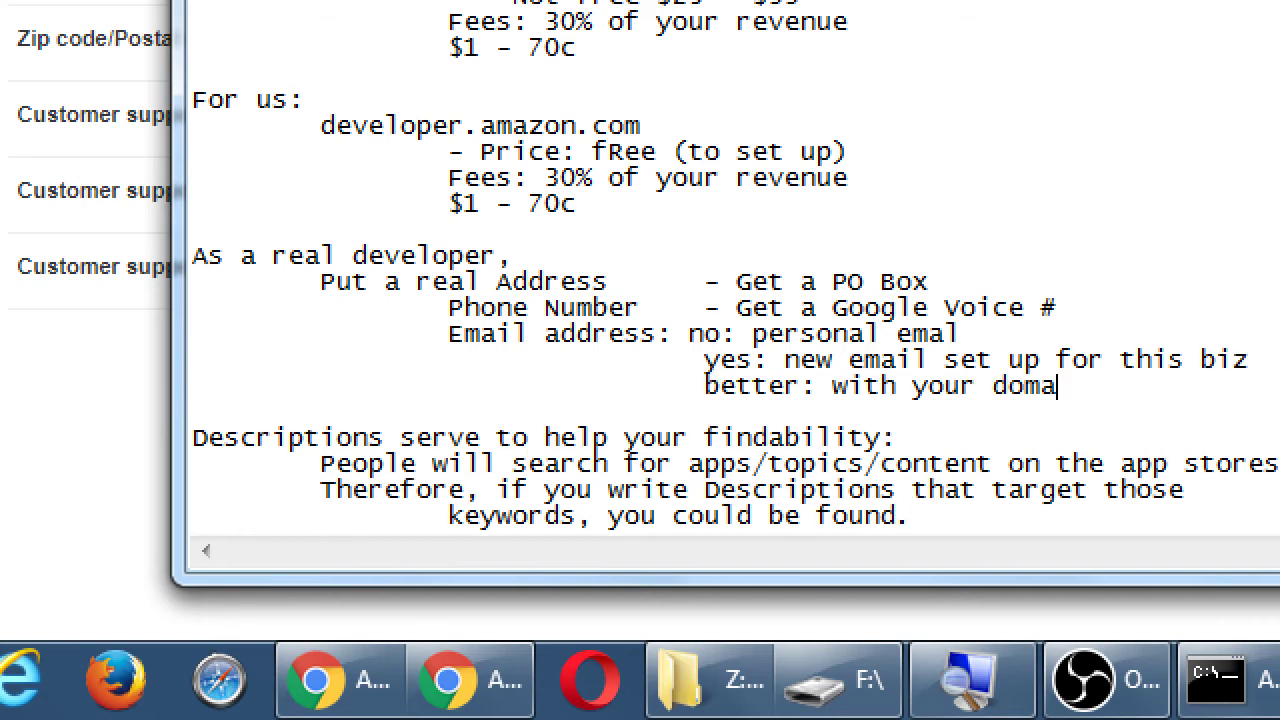
{"action": "type", "text": "in"}
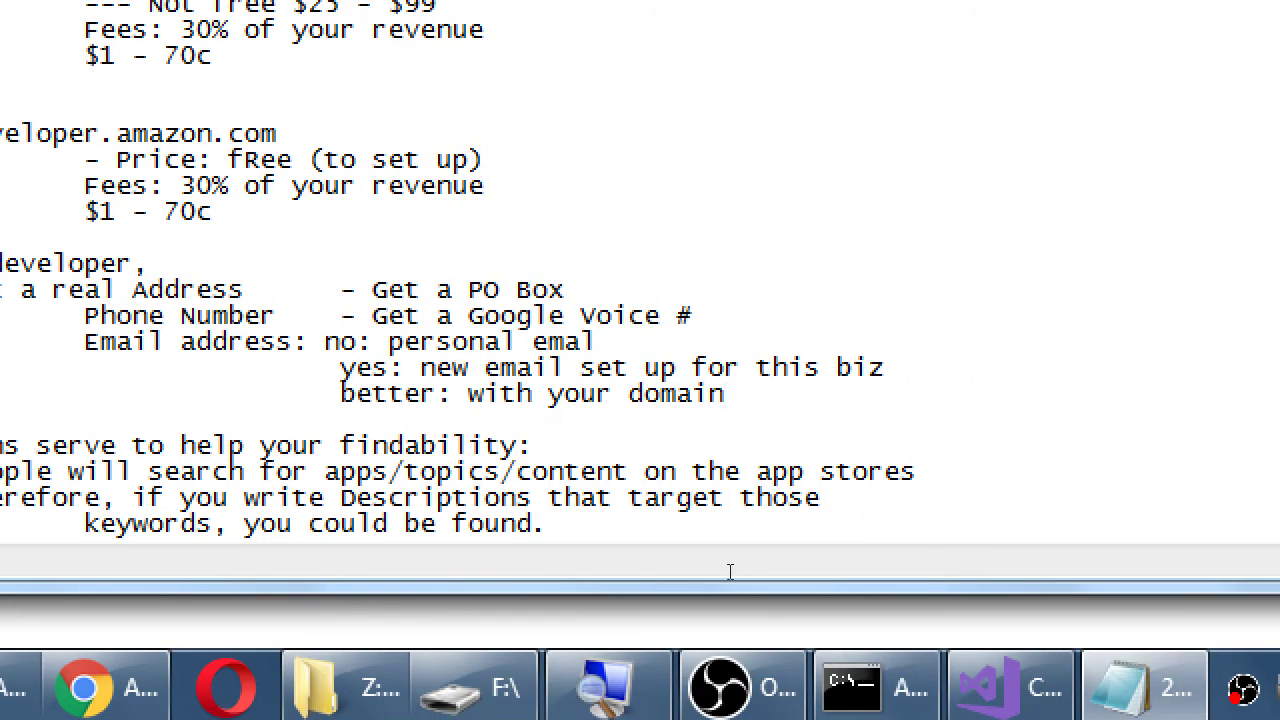
- Add a sample personal ISP e-mail address beside the 'no: personal emal' option
{"action": "key", "text": "Up"}
{"action": "key", "text": "Up"}
{"action": "key", "text": "Tab"}
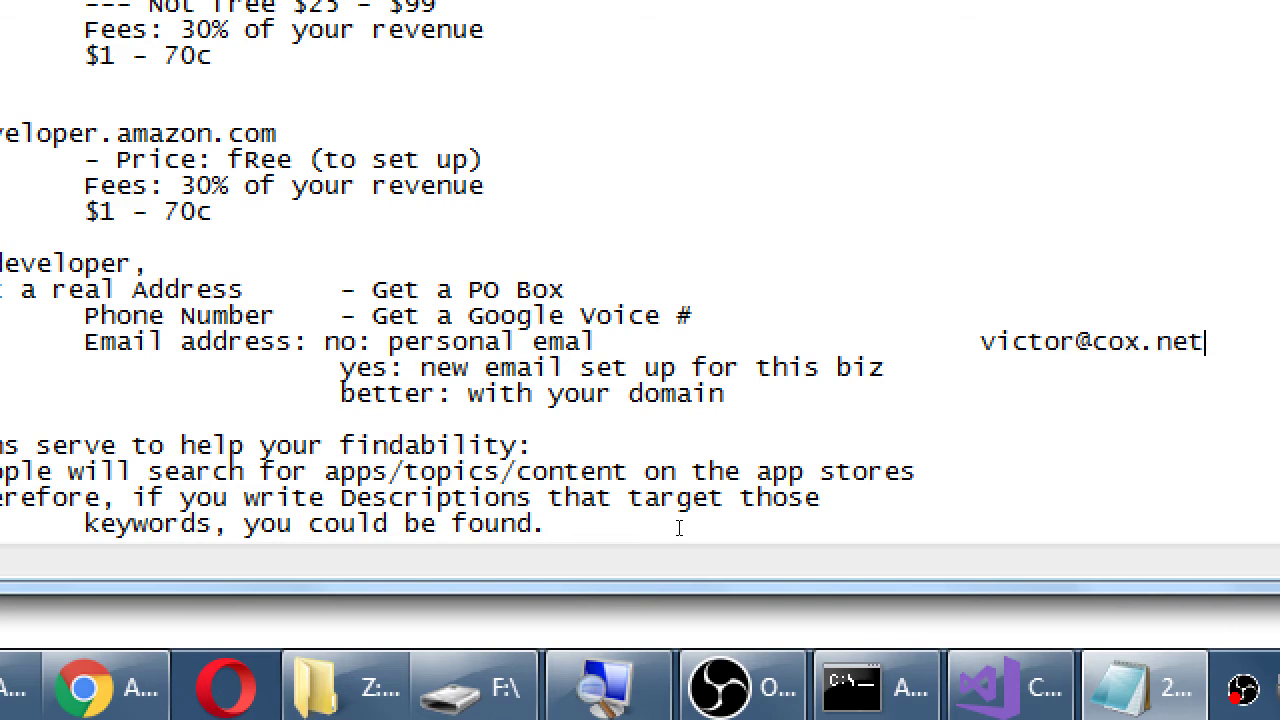
- Add a sample Gmail business address and an own-domain help address beside the yes and better options
{"action": "key", "text": "Left"}
{"action": "key", "text": "Left"}
{"action": "key", "text": "Left"}
{"action": "key", "text": "Left"}
{"action": "key", "text": "Left"}
{"action": "key", "text": "Left"}
{"action": "key", "text": "Left"}
{"action": "key", "text": "Left"}
{"action": "key", "text": "Left"}
{"action": "key", "text": "Left"}
{"action": "key", "text": "Left"}
{"action": "key", "text": "Left"}
{"action": "key", "text": "Left"}
{"action": "key", "text": "Left"}
{"action": "key", "text": "Left"}
{"action": "key", "text": "Down"}
{"action": "key", "text": "End"}
{"action": "key", "text": "Tab"}
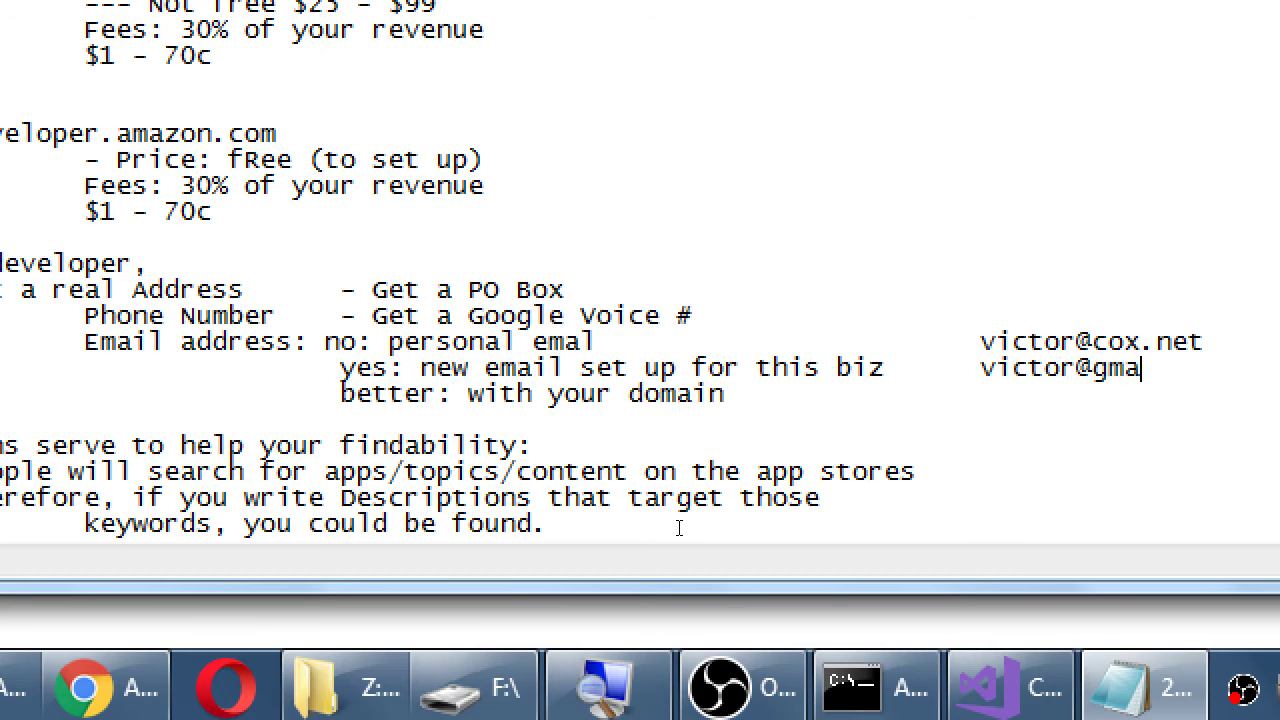
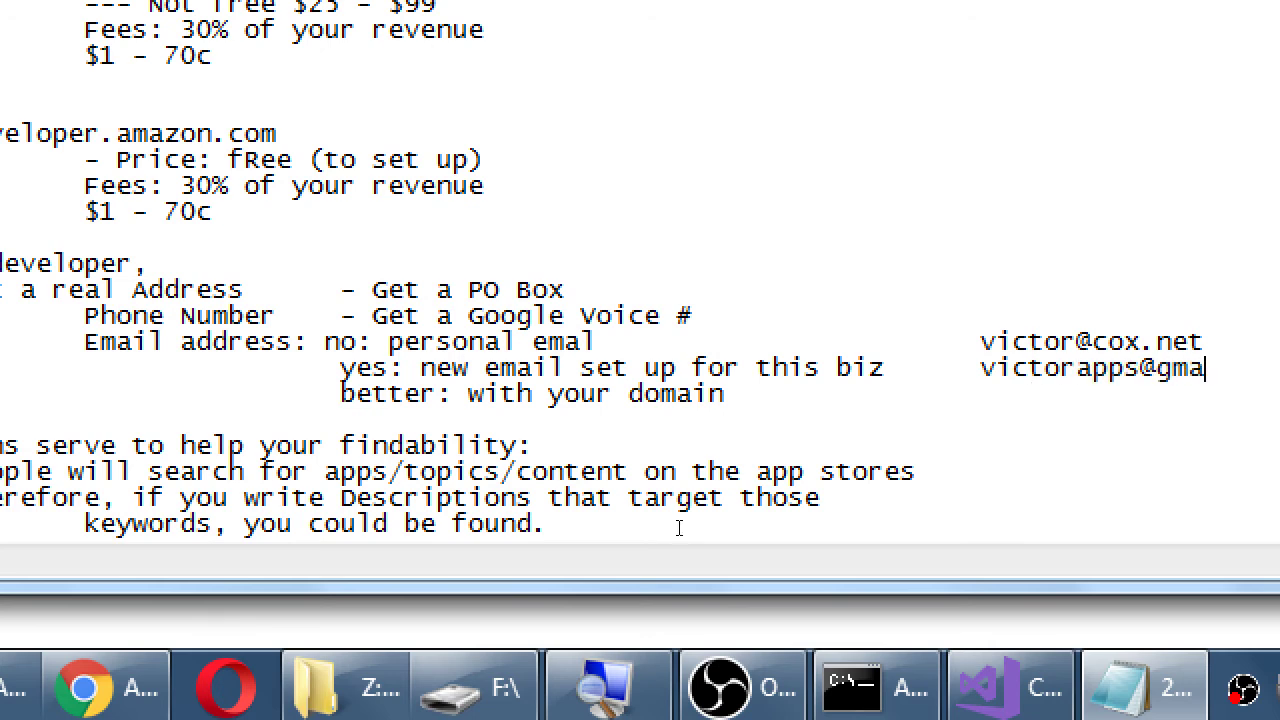
{"action": "key", "text": "Tab"}
{"action": "key", "text": "Tab"}
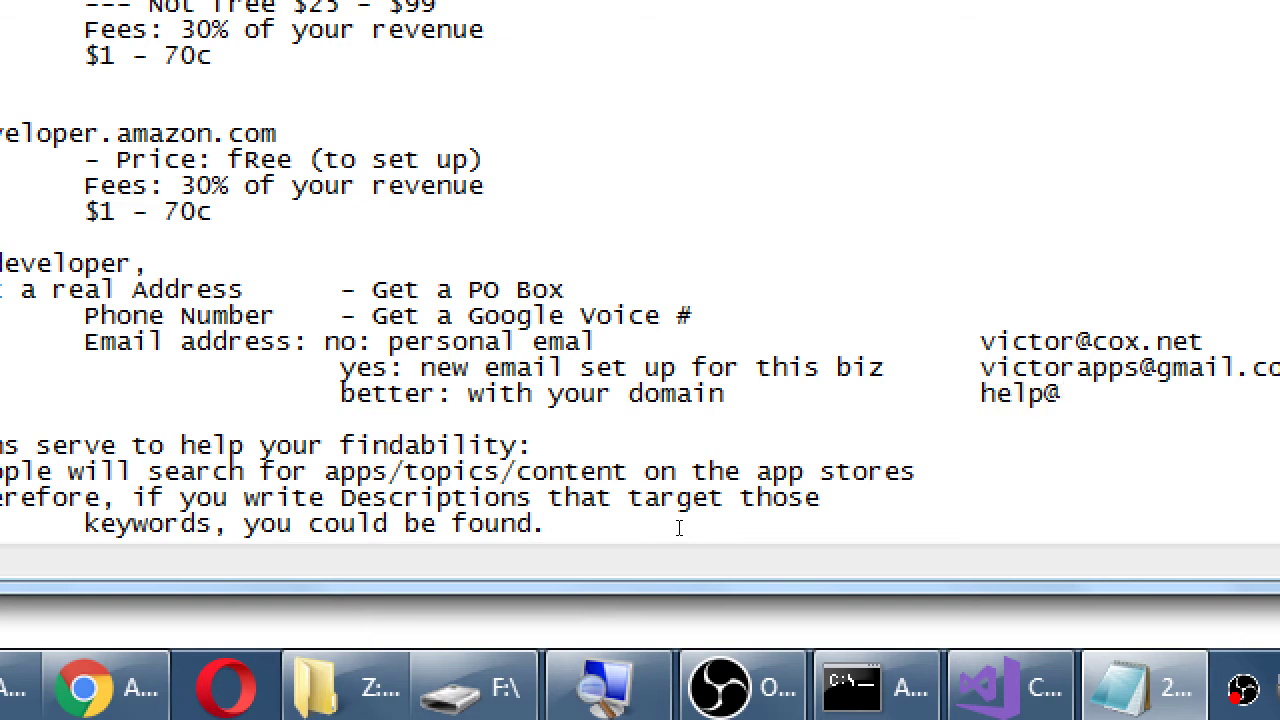
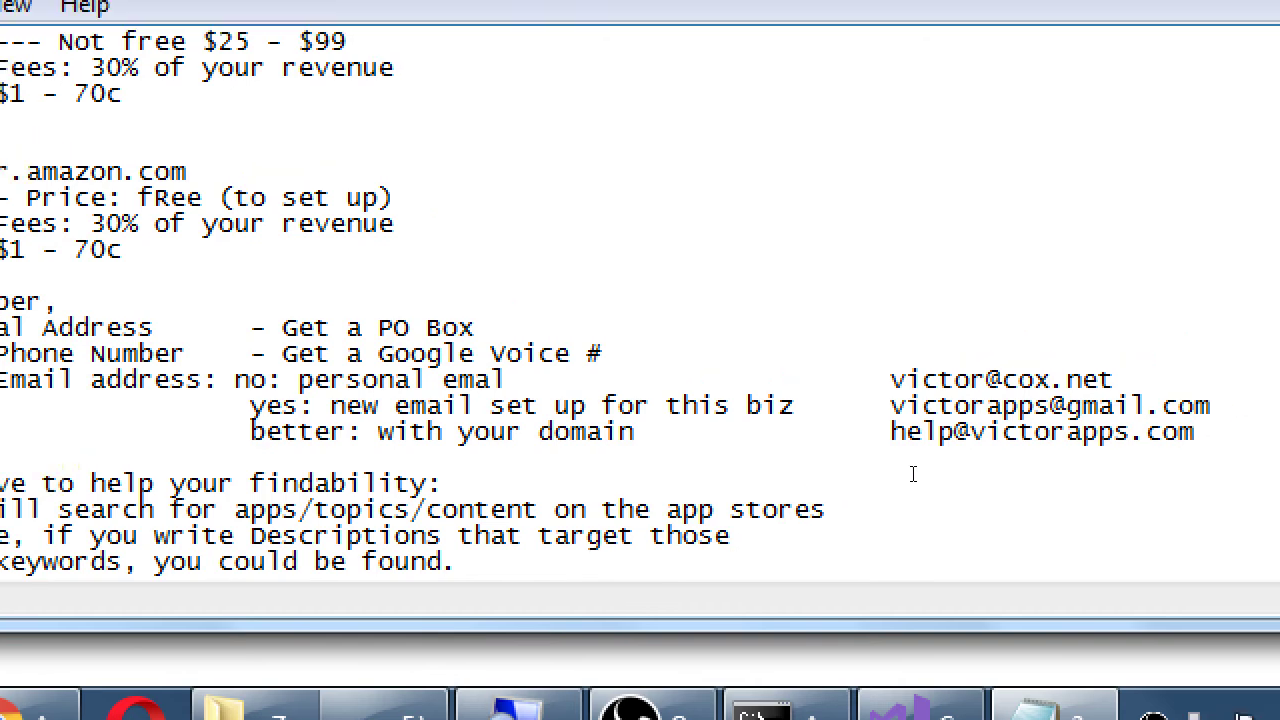
{"action": "key", "text": "ctrl+shift+Left"}
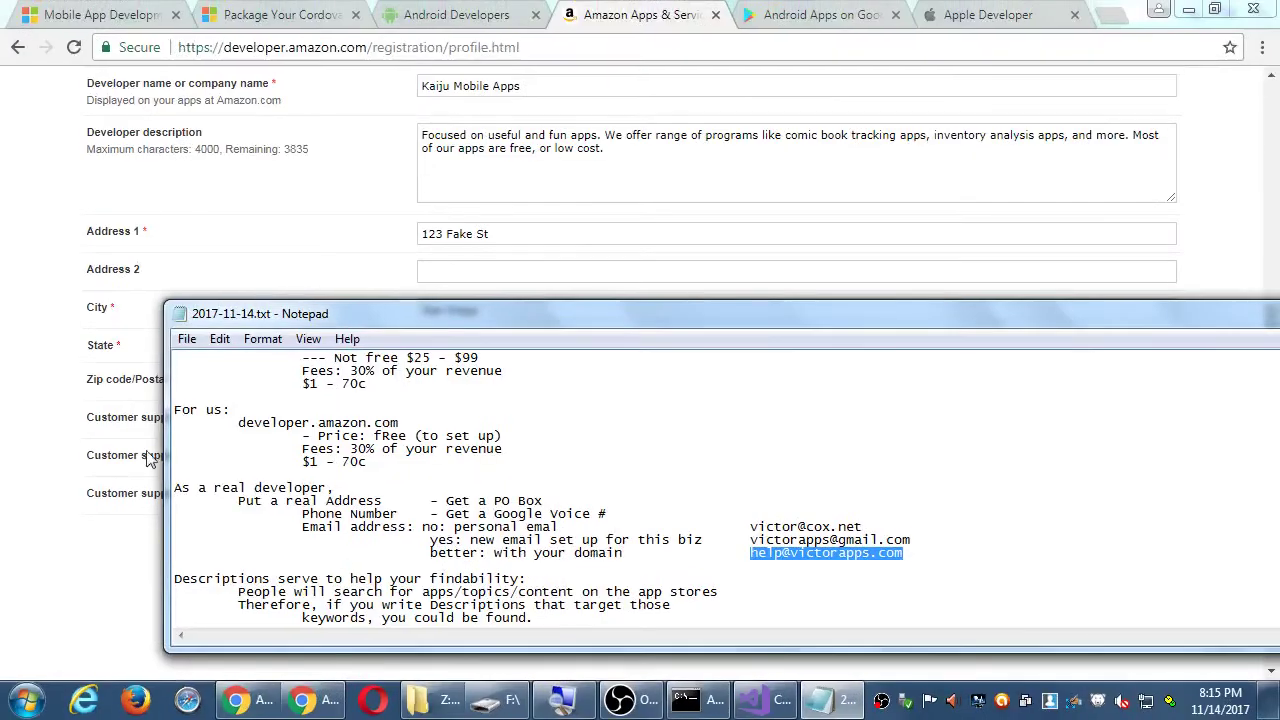
- Paste the phone number into the customer support phone field, then return to the Notepad notes
{"action": "left_click", "coordinate": [14, 448]}
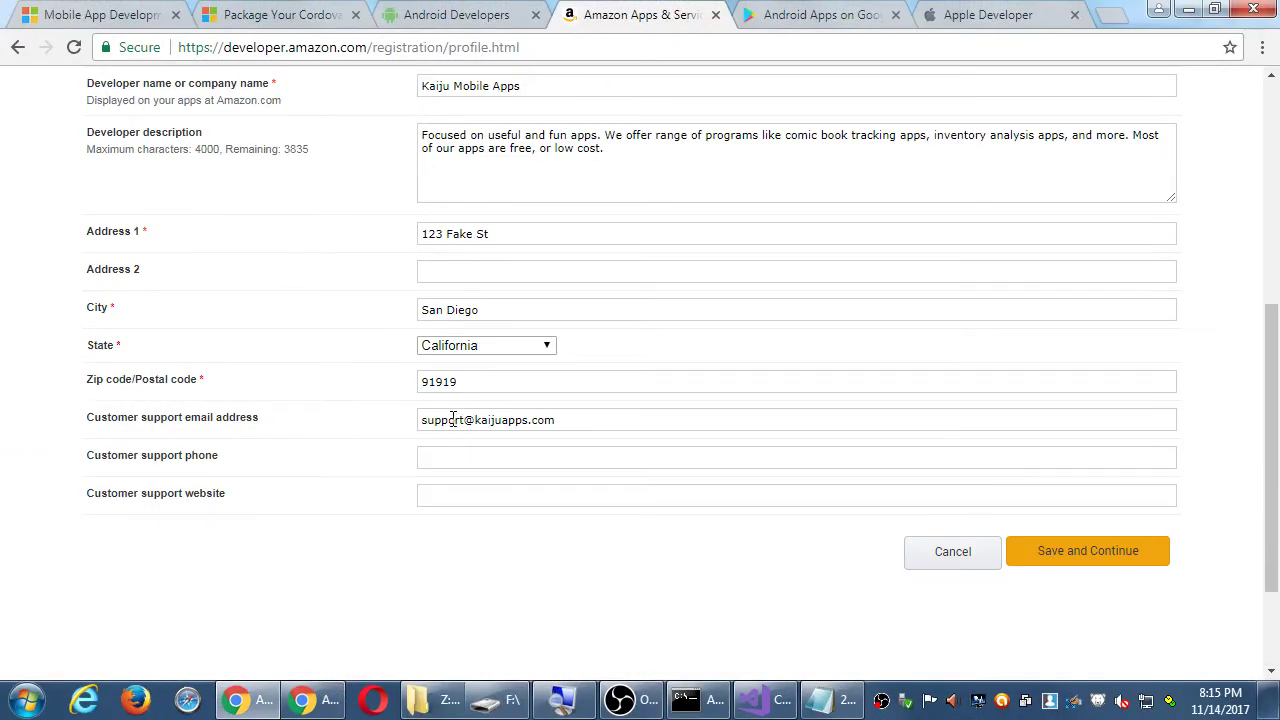
{"action": "left_click_drag", "start_coordinate": [452, 420], "coordinate": [597, 417]}
{"action": "left_click", "coordinate": [500, 455]}
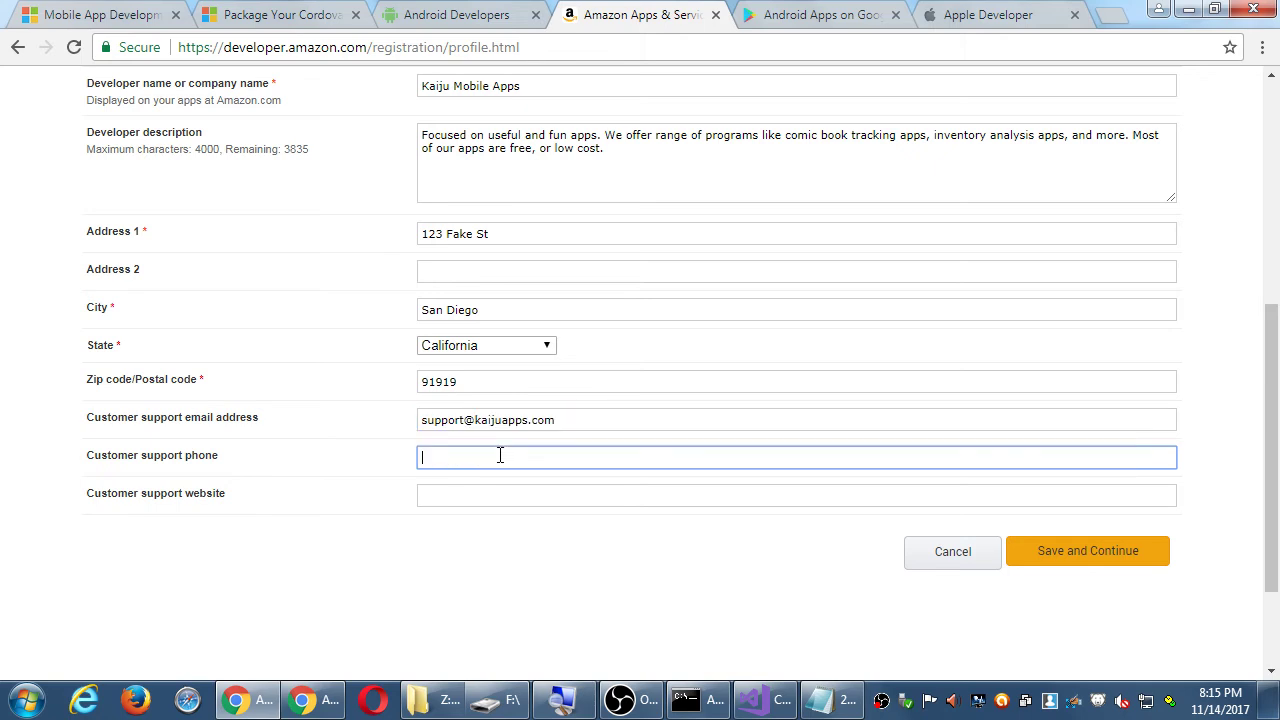
{"action": "scroll", "coordinate": [510, 470], "scroll_direction": "up", "scroll_amount": 3}
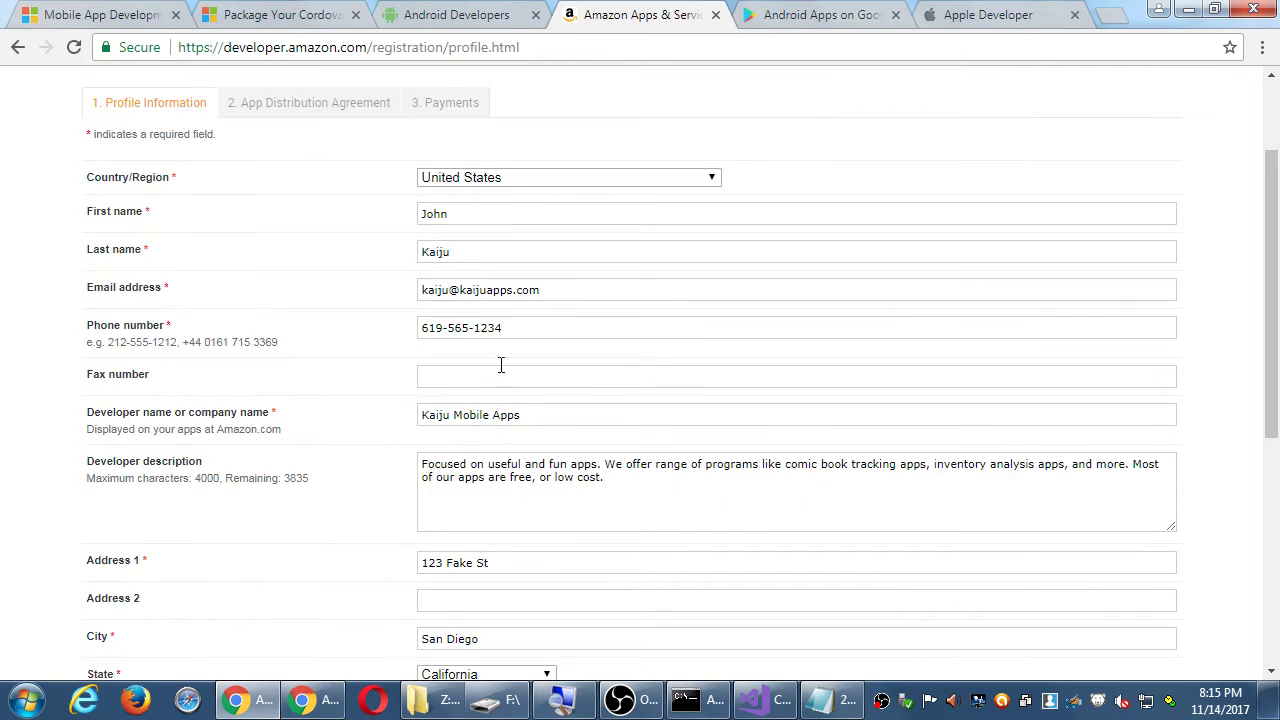
{"action": "left_click_drag", "start_coordinate": [520, 329], "coordinate": [308, 357]}
{"action": "key", "text": "ctrl+c"}
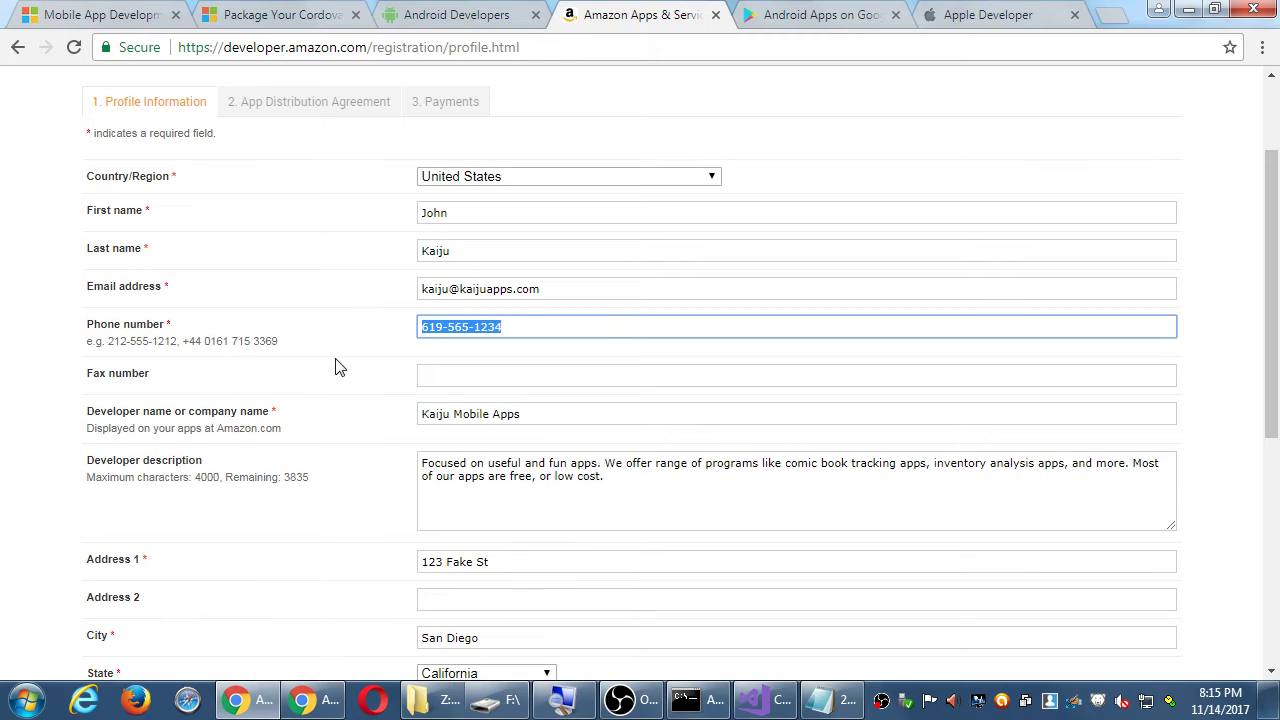
{"action": "scroll", "coordinate": [337, 366], "scroll_direction": "down", "scroll_amount": 5}
{"action": "left_click", "coordinate": [432, 305]}
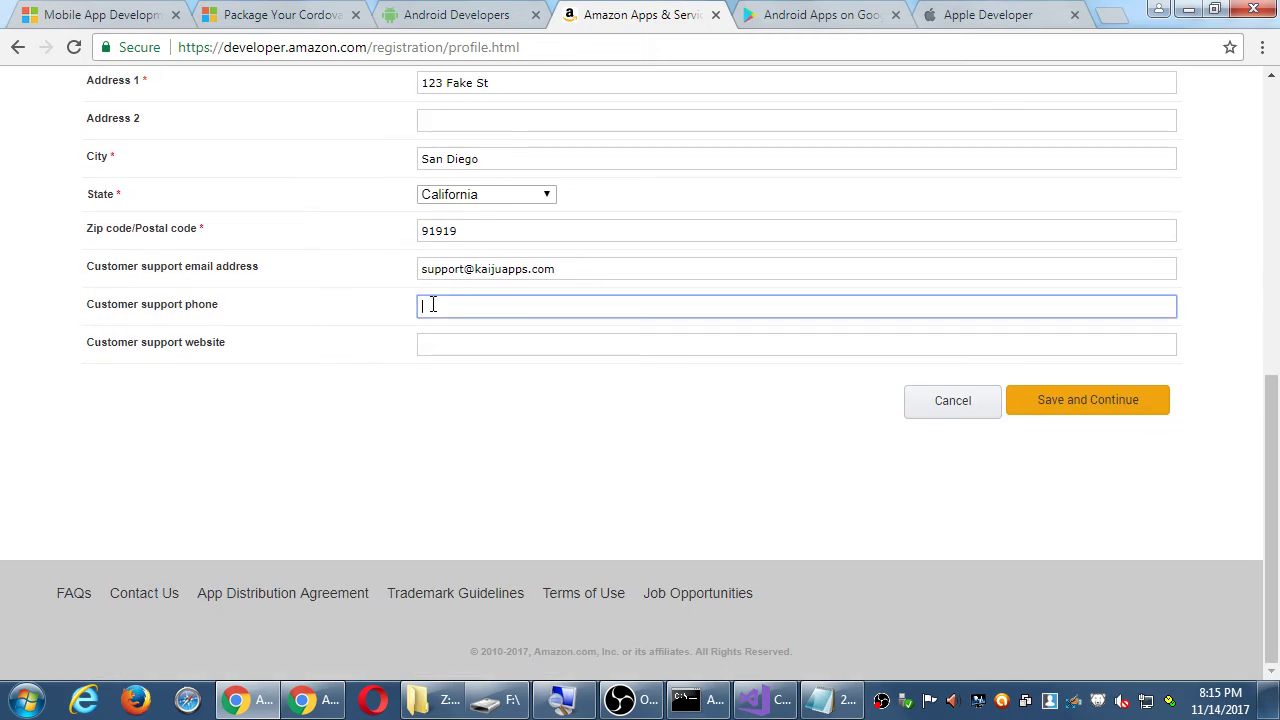
{"action": "key", "text": "ctrl+v"}
{"action": "left_click", "coordinate": [453, 346]}
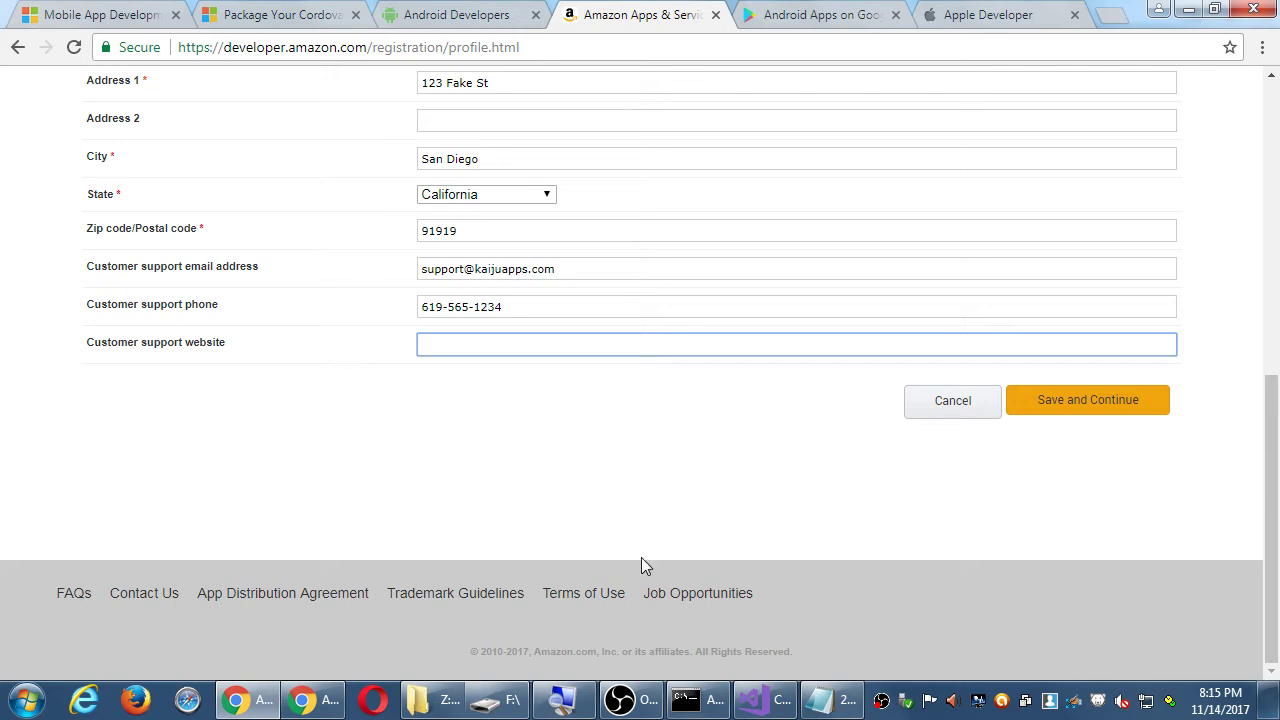
{"action": "left_click", "coordinate": [825, 699]}
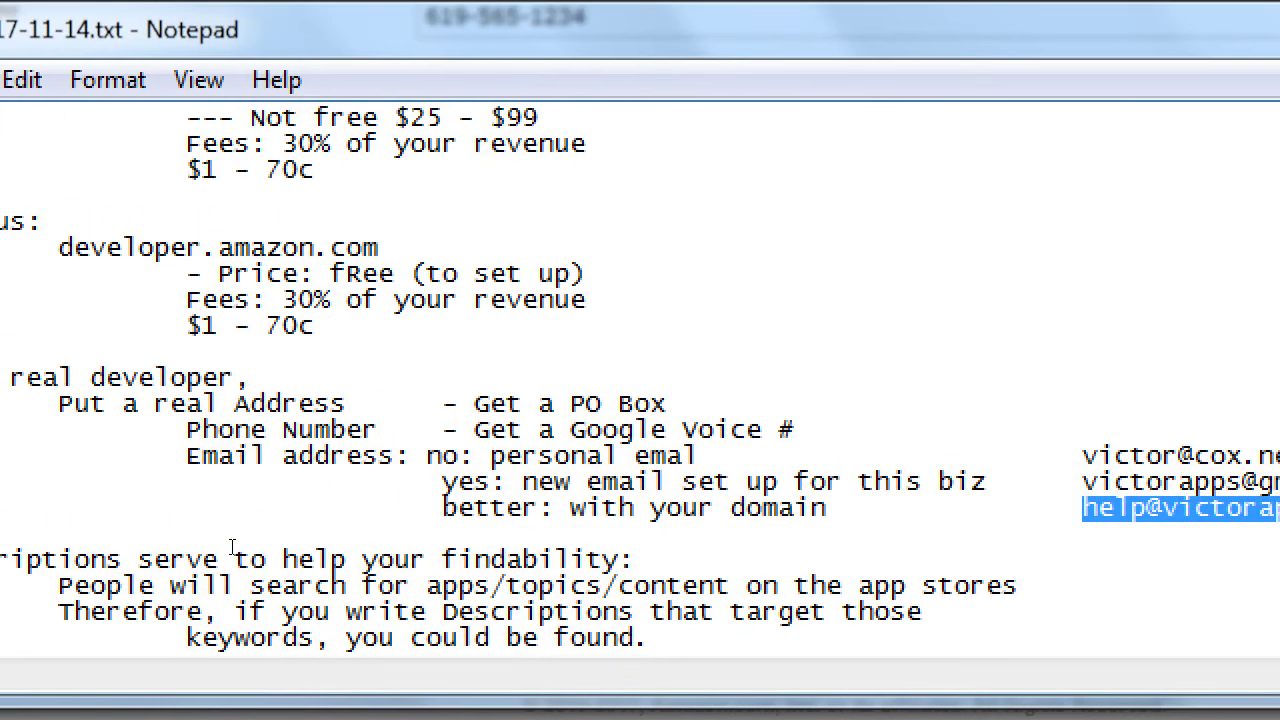
- Add a 'Support wbsite: Ok' line with a personal web-space URL on the ISP host
{"action": "left_click", "coordinate": [262, 528]}
{"action": "key", "text": "Return"}
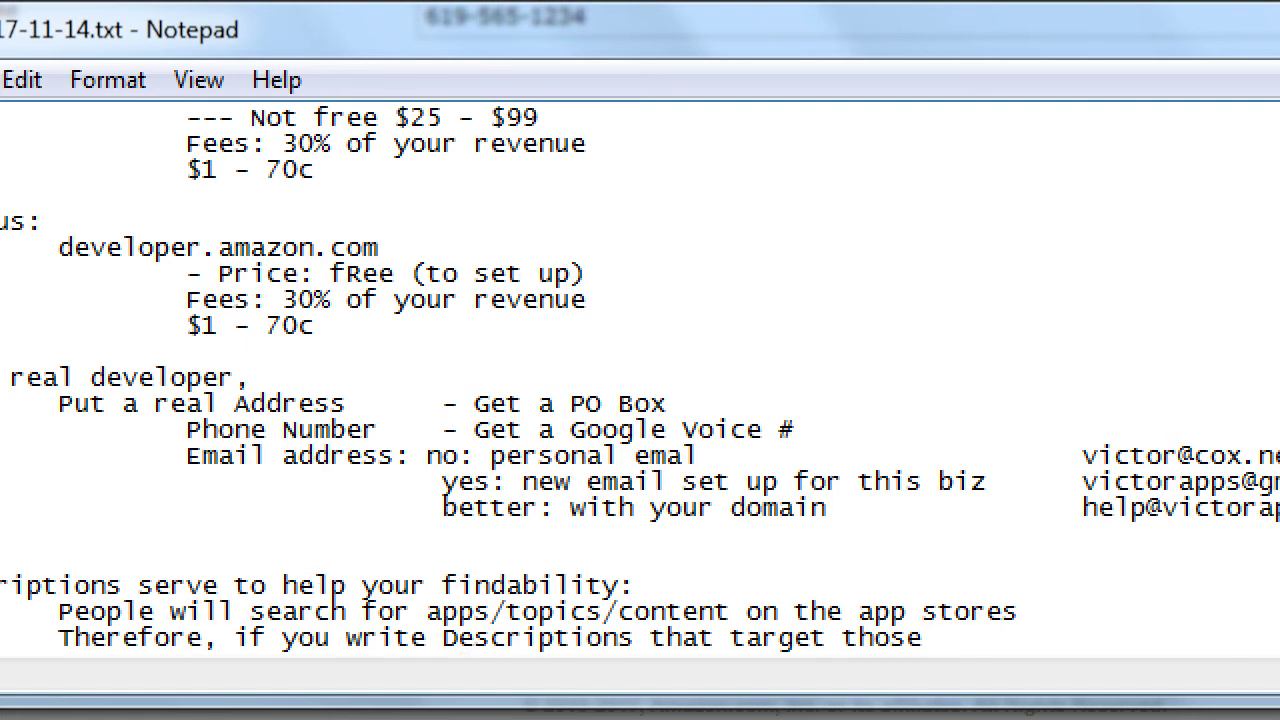
{"action": "key", "text": "Tab"}
{"action": "key", "text": "Tab"}
{"action": "type", "text": "Support wbsite:"}
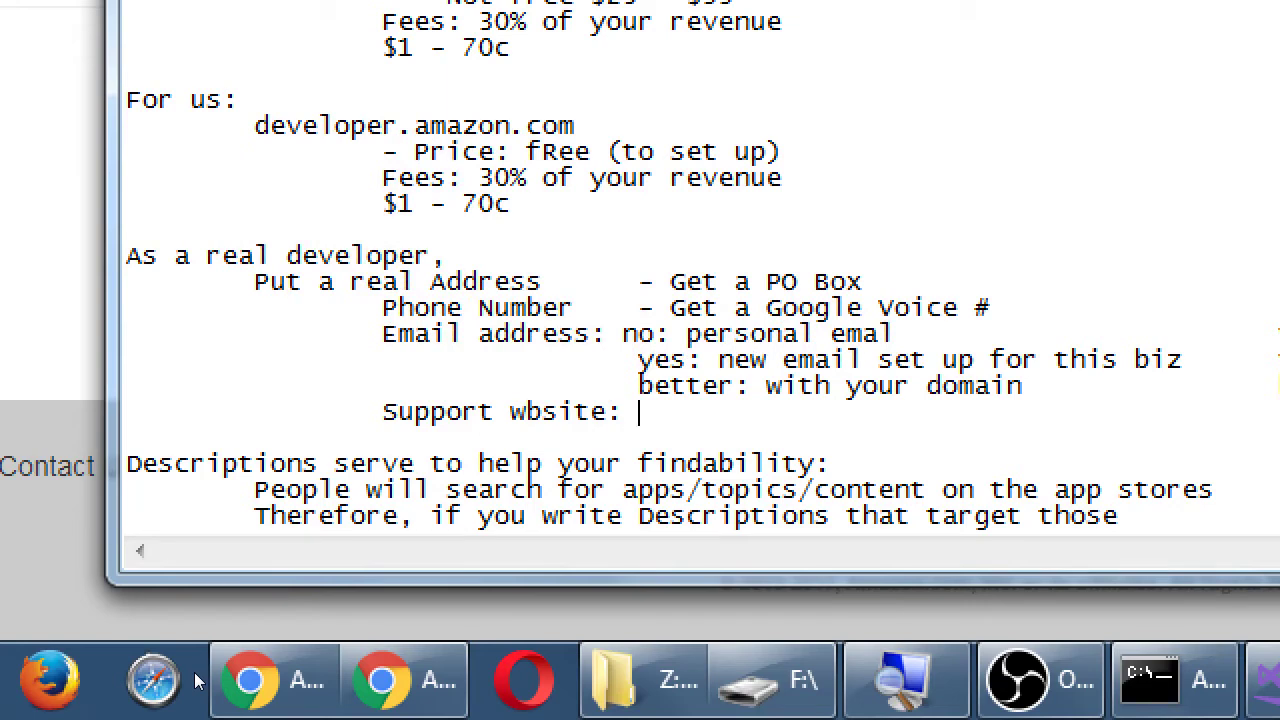
{"action": "type", "text": " Ok http:victor"}
{"action": "key", "text": "BackSpace"}
{"action": "key", "text": "BackSpace"}
{"action": "key", "text": "BackSpace"}
{"action": "key", "text": "BackSpace"}
{"action": "key", "text": "BackSpace"}
{"action": "key", "text": "BackSpace"}
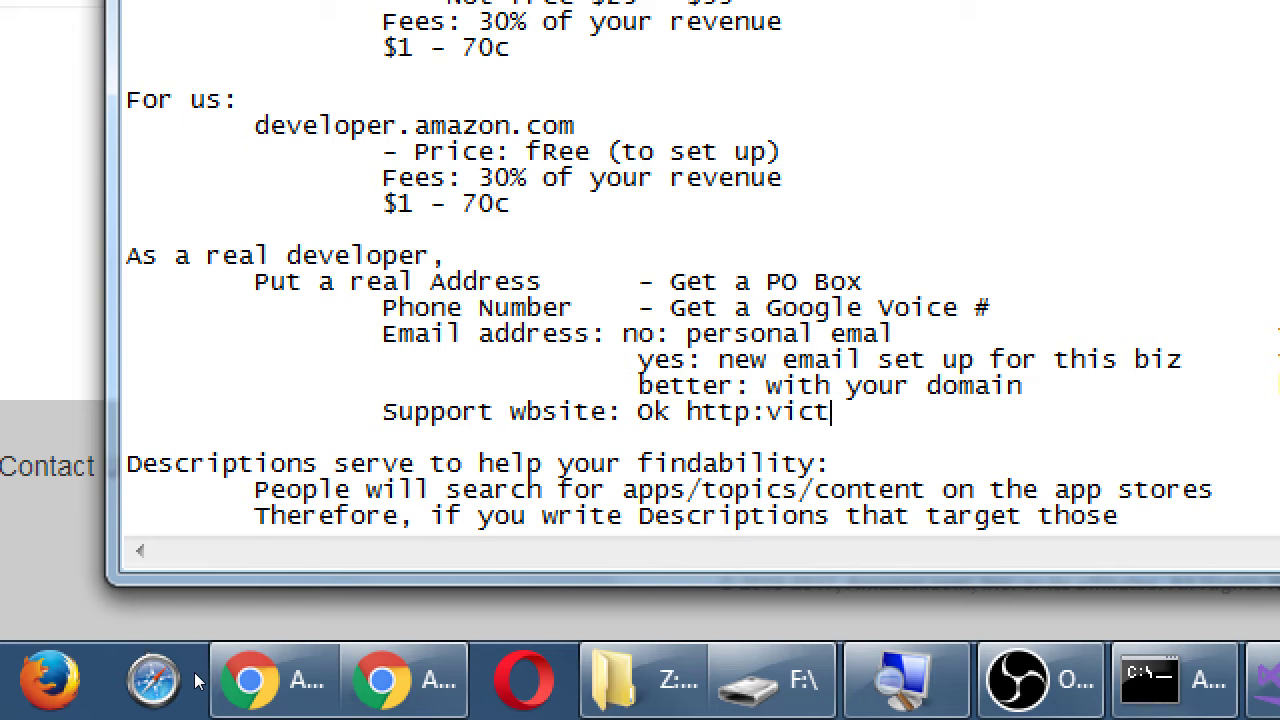
{"action": "type", "text": "//victors"}
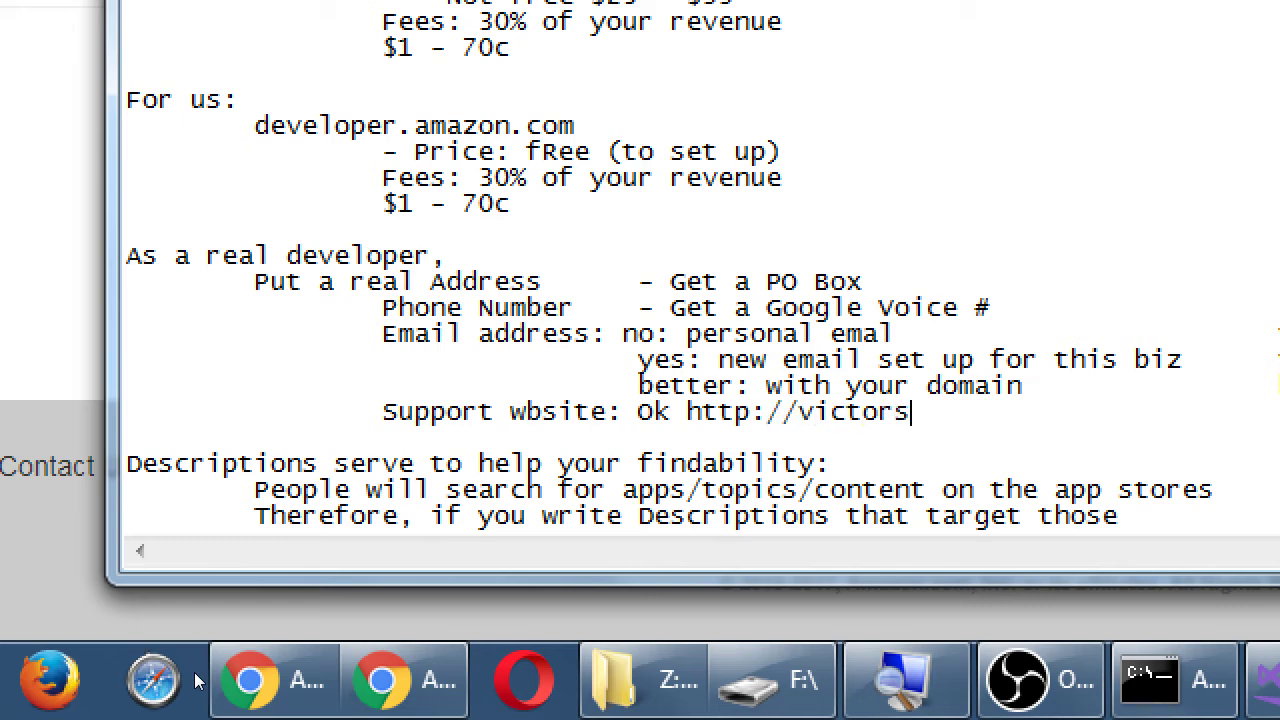
{"action": "key", "text": "BackSpace"}
{"action": "type", "text": ".space.cox.net"}
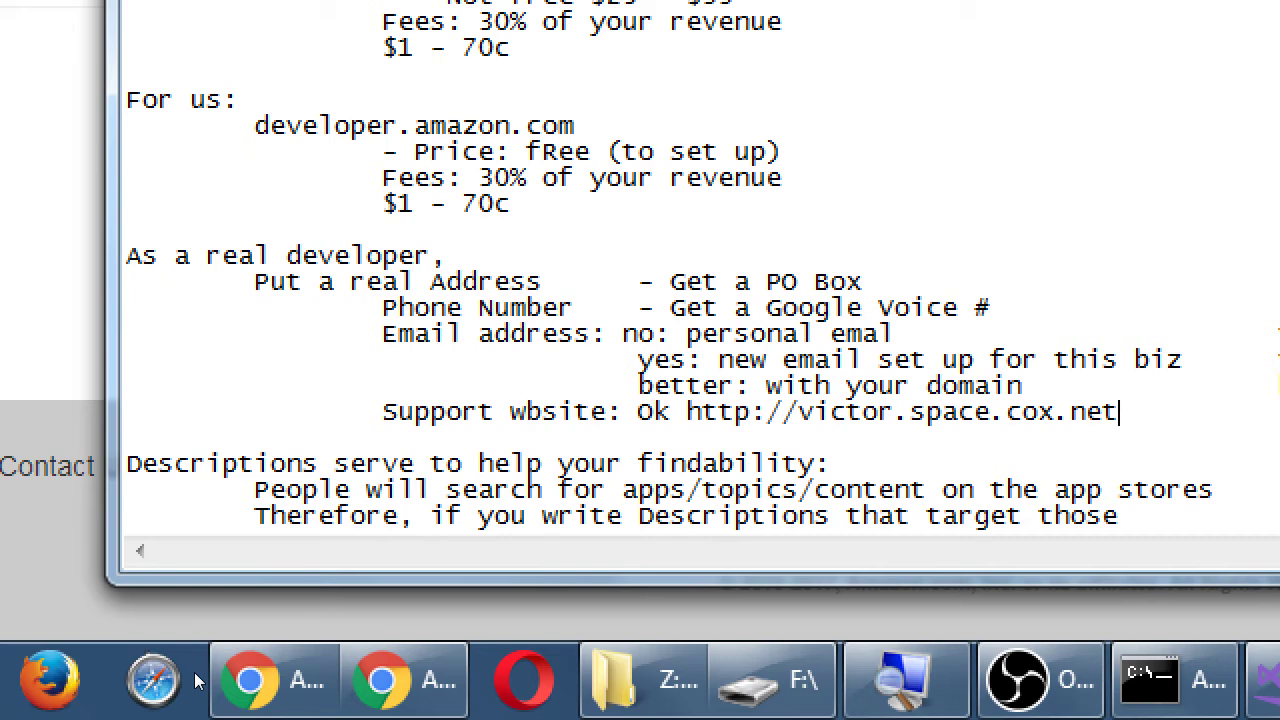
- Add a 'better' line naming an own .com domain registered via godaddy/bluehost
{"action": "key", "text": "Return"}
{"action": "key", "text": "Return"}
{"action": "key", "text": "Tab"}
{"action": "key", "text": "Tab"}
{"action": "key", "text": "Tab"}
{"action": "key", "text": "Tab"}
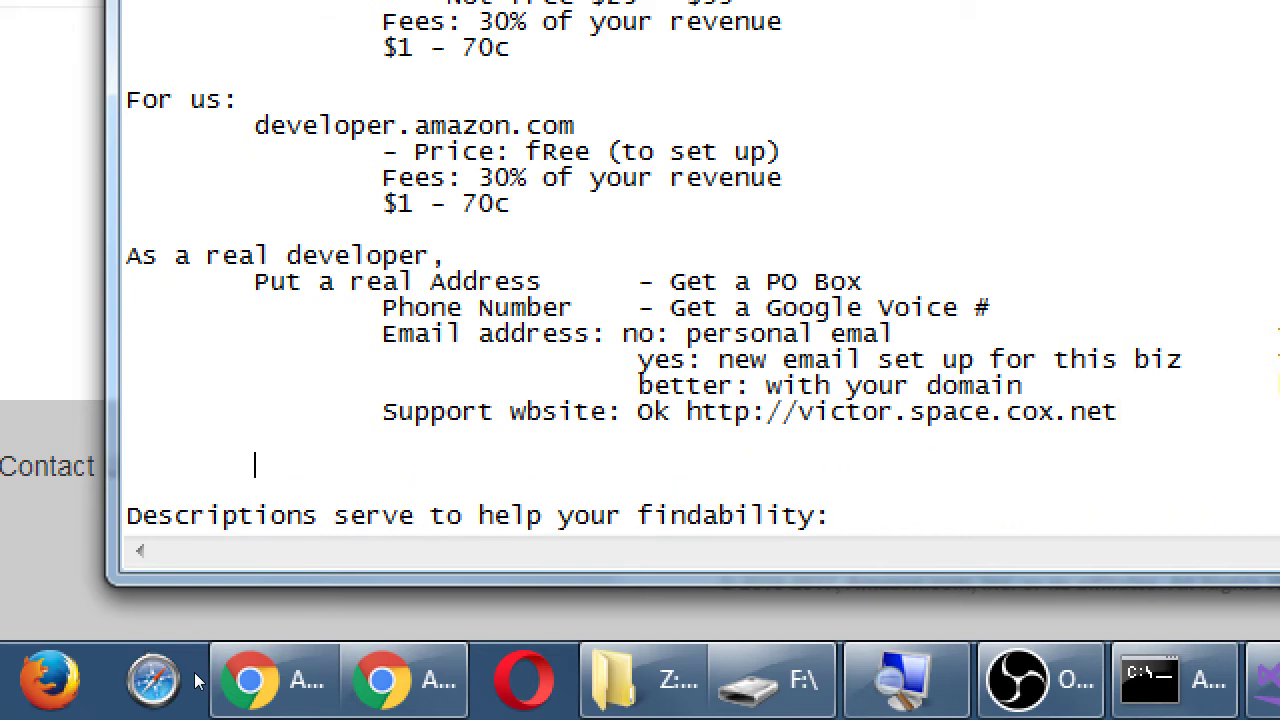
{"action": "type", "text": "better "}
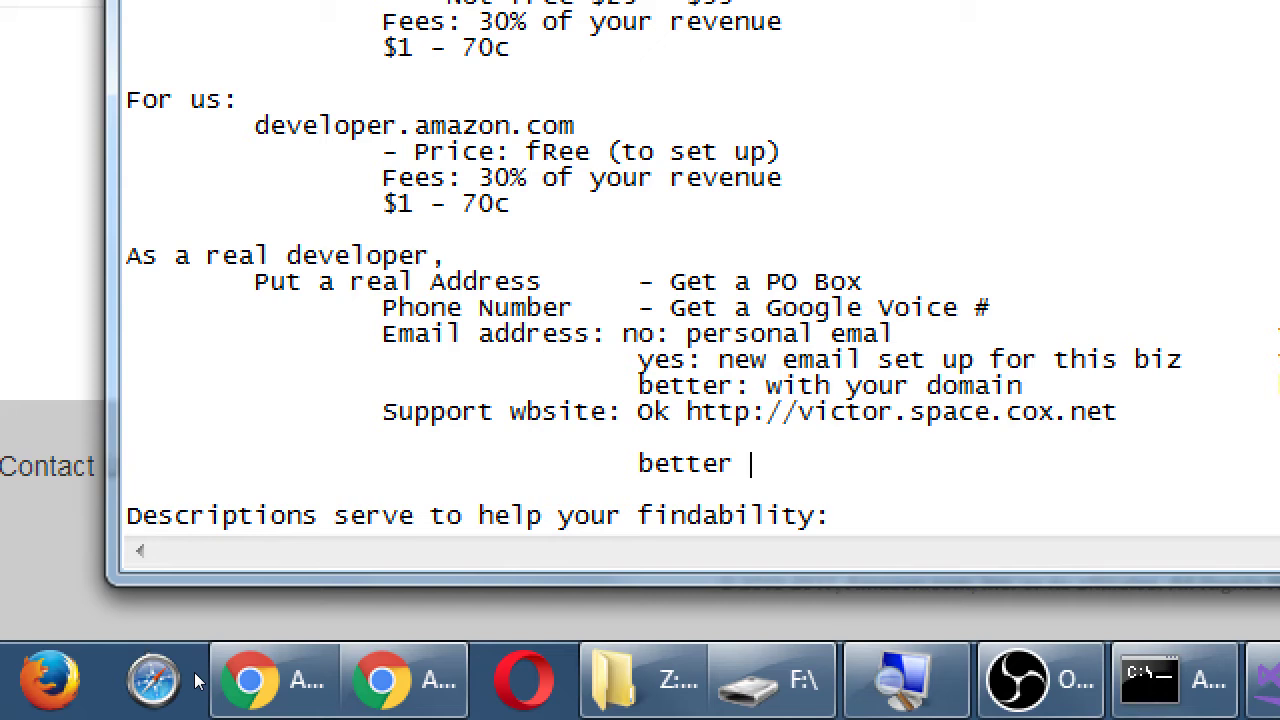
{"action": "type", "text": "victorapps.com  (go"}
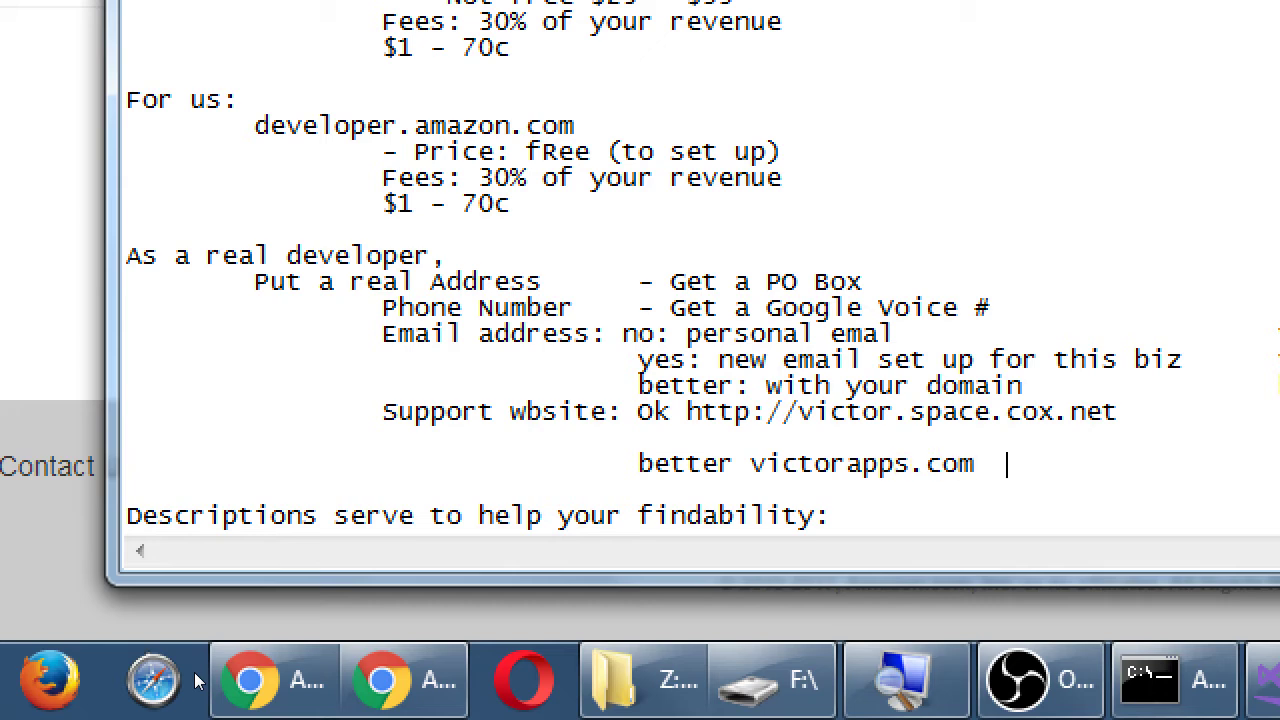
{"action": "type", "text": "daddy/bluehost"}
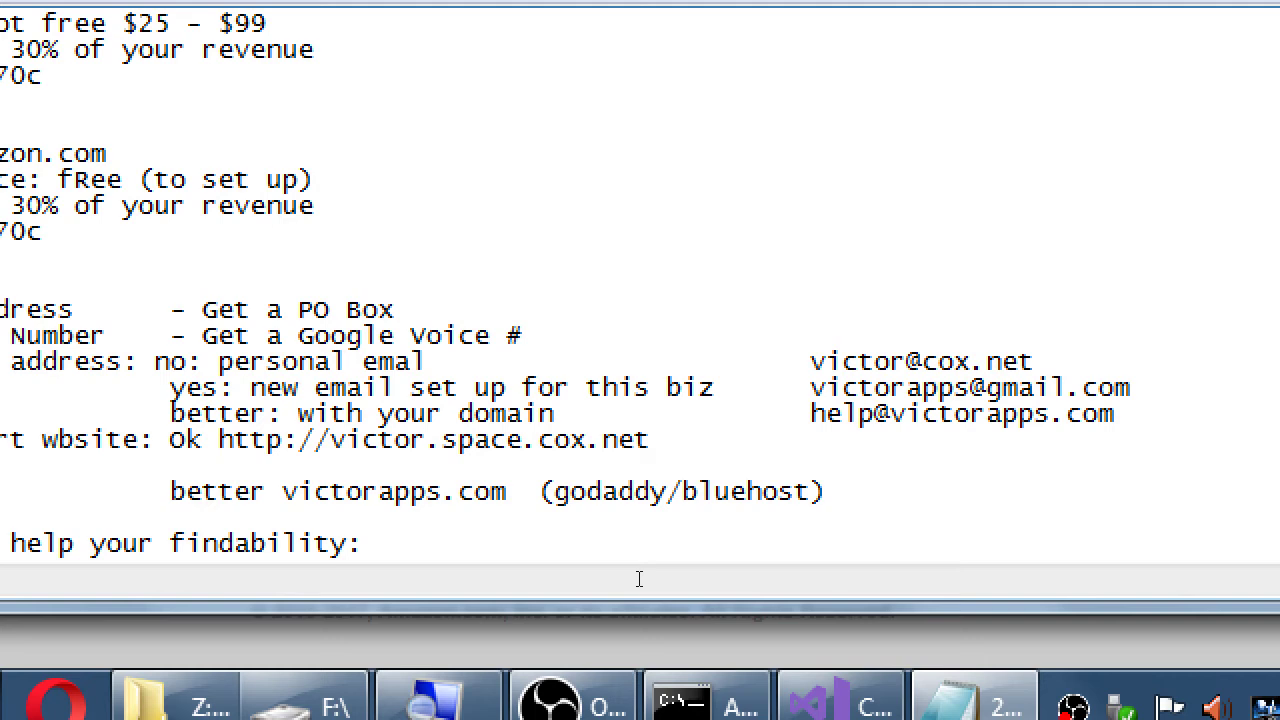
- Add a 'good' option listing WordPress.com, wix.com and weebly, with a WordPress subdomain example
{"action": "key", "text": "Tab"}
{"action": "type", "text": "good: WordPr"}
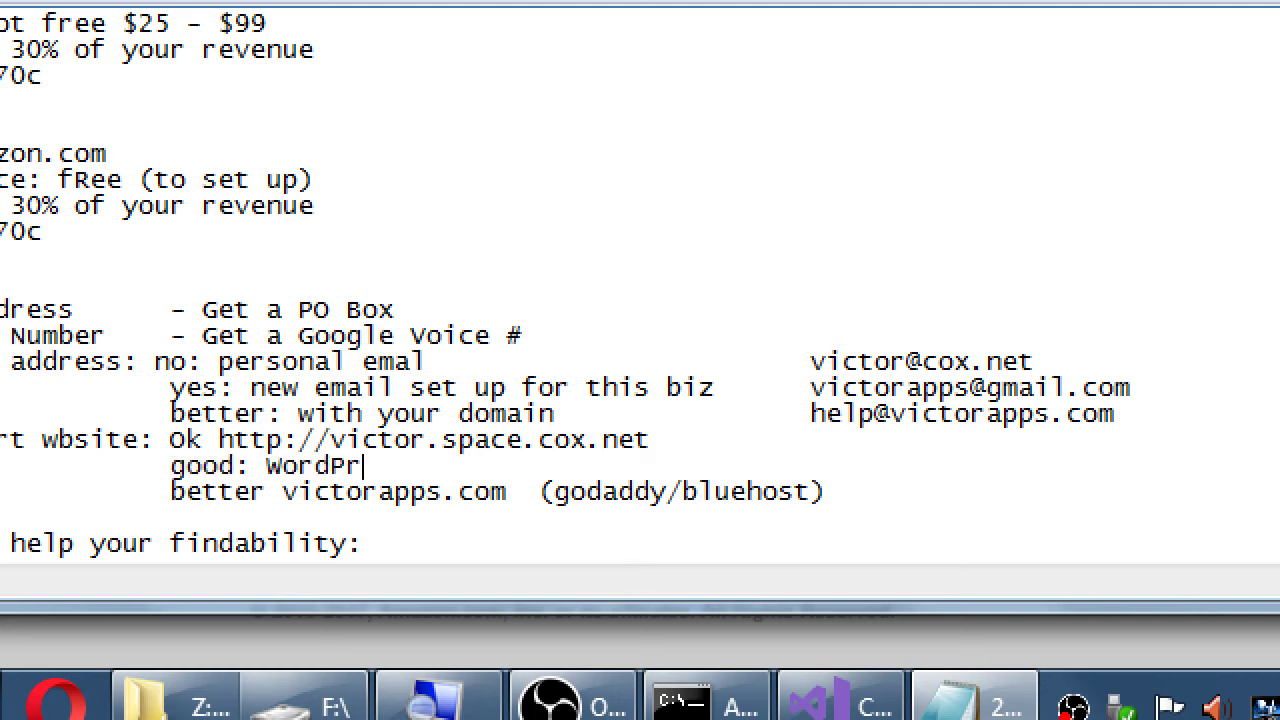
{"action": "type", "text": "ess.com "}
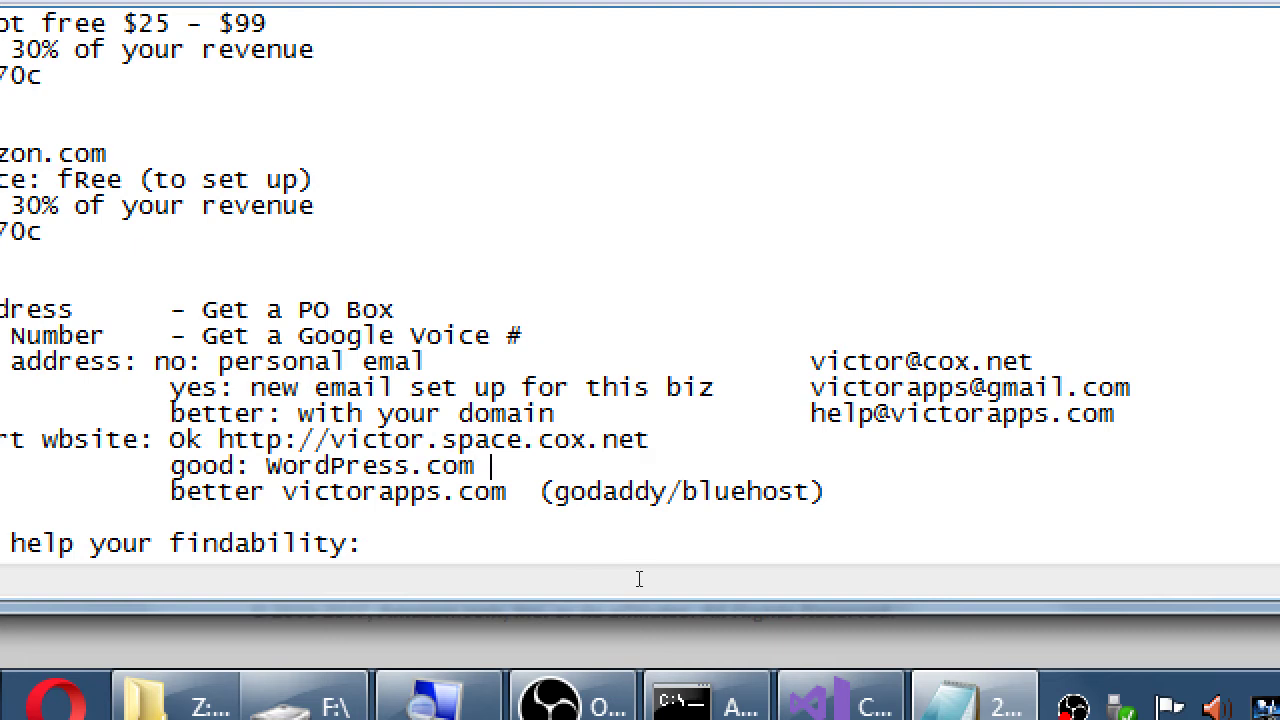
{"action": "type", "text": "; wix.com wee"}
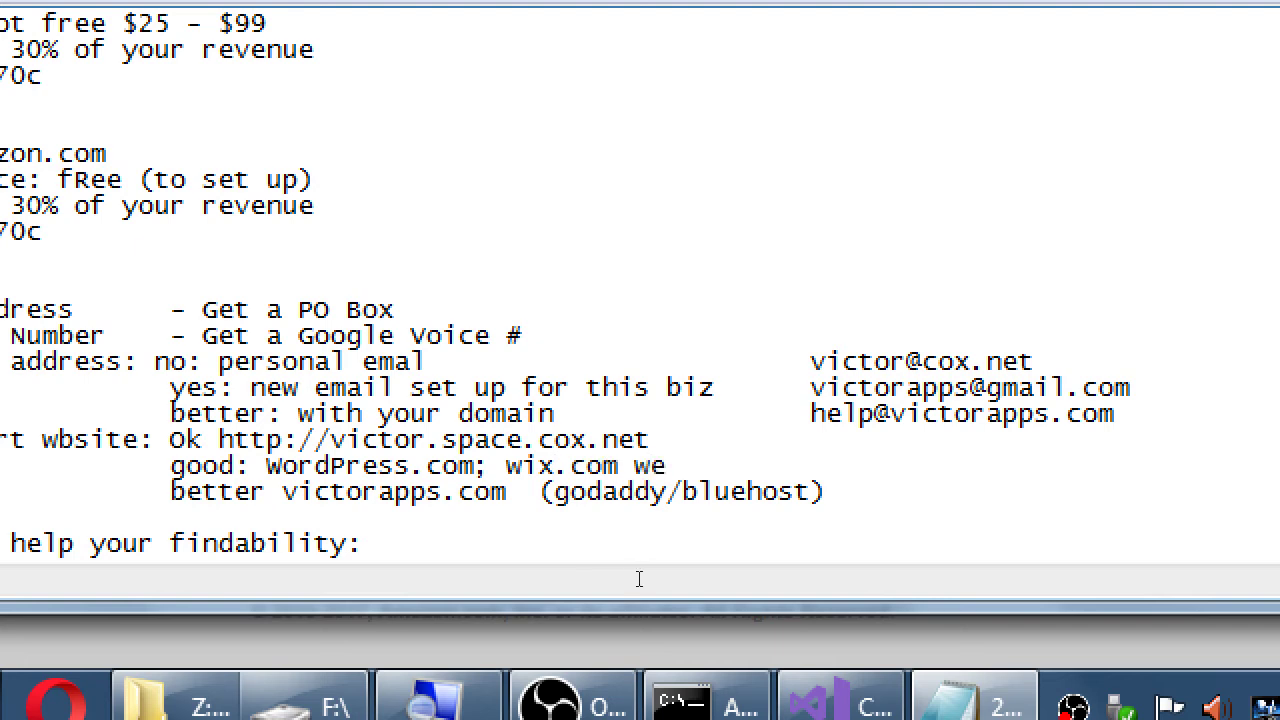
{"action": "key", "text": "BackSpace"}
{"action": "key", "text": "BackSpace"}
{"action": "key", "text": "BackSpace"}
{"action": "key", "text": "BackSpace"}
{"action": "type", "text": ", weebly"}
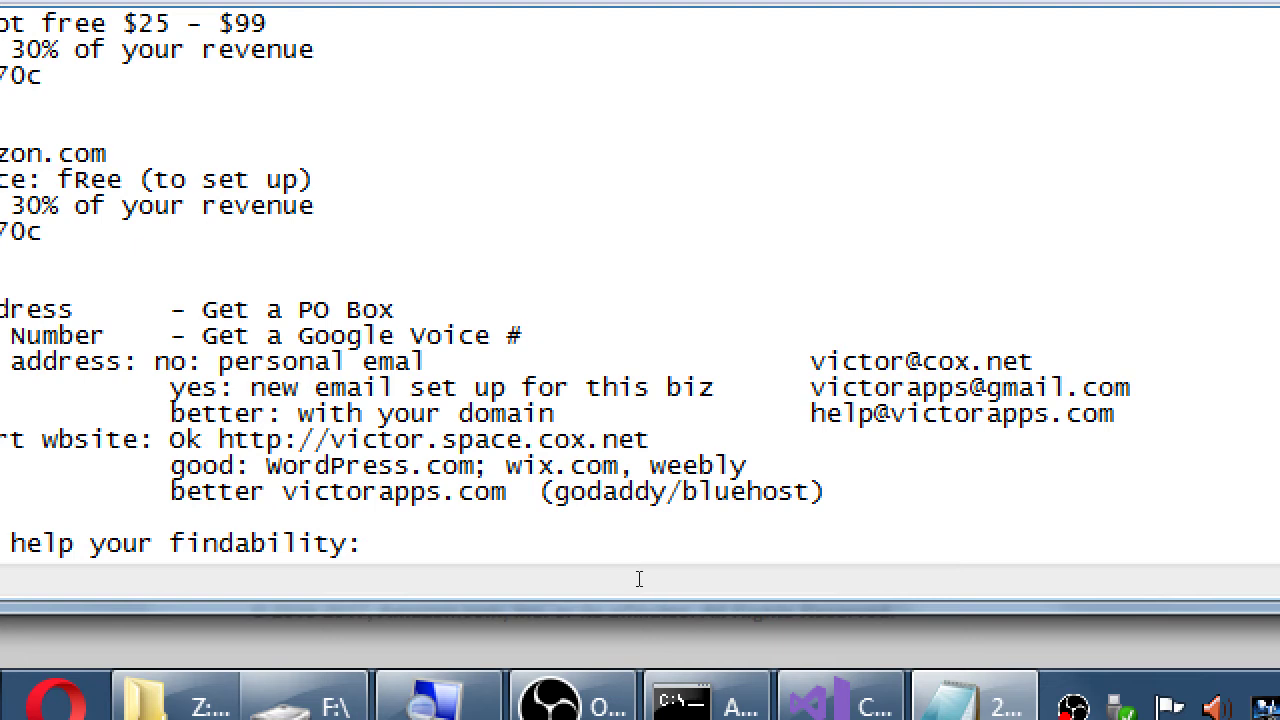
{"action": "type", "text": "   (victorapps.wordpress.com"}
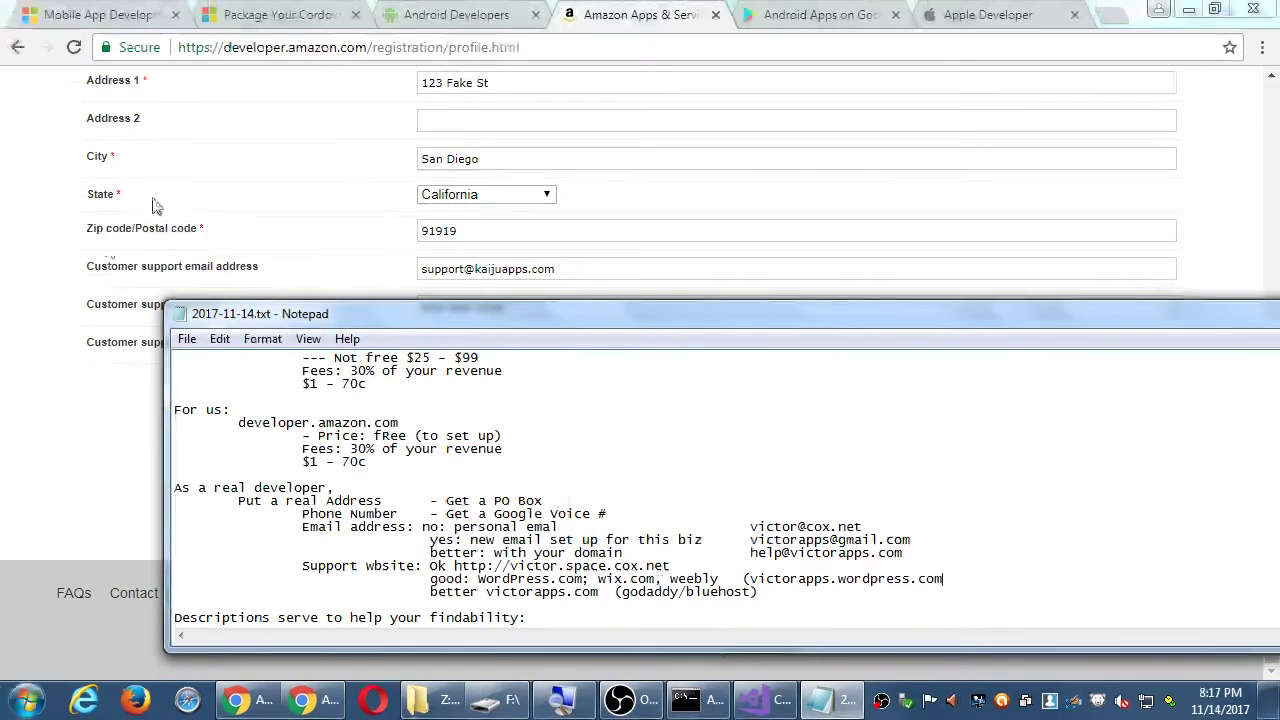
- Enter kaijuapps.com as the customer support website and submit the profile with Save and Continue
{"action": "key", "text": "alt+Tab"}
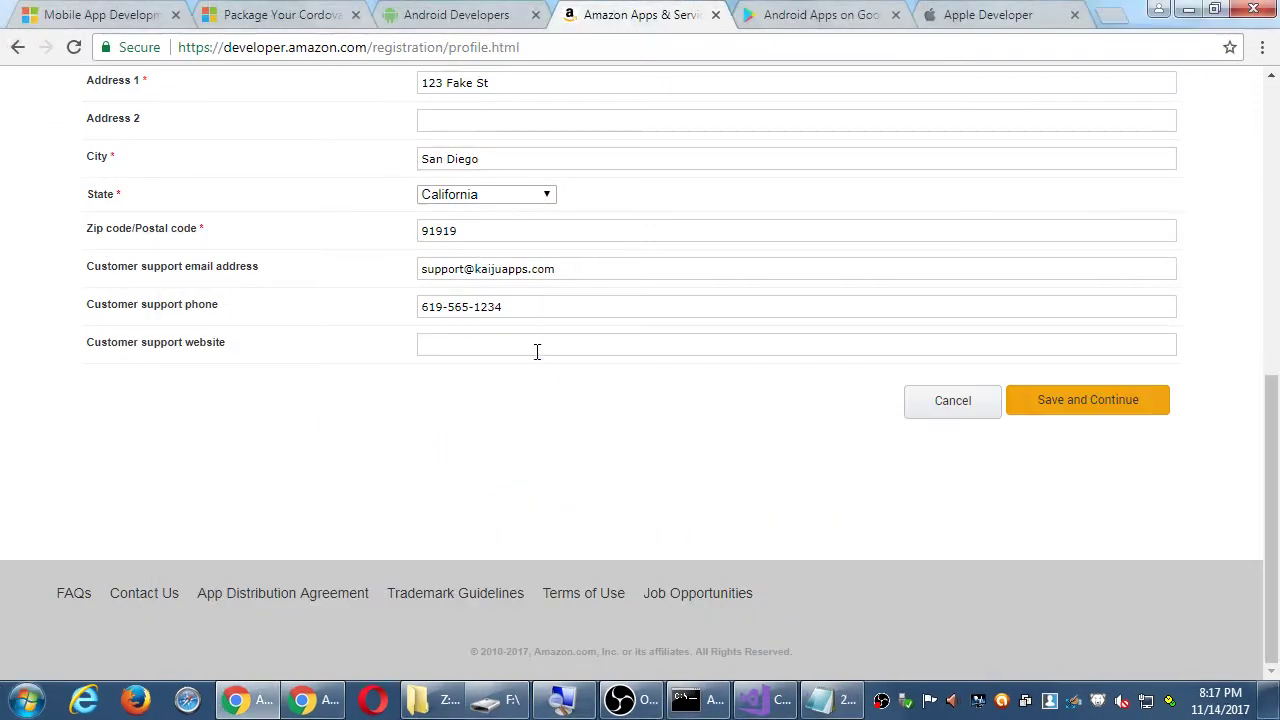
{"action": "left_click", "coordinate": [537, 347]}
{"action": "type", "text": "kaiuj"}
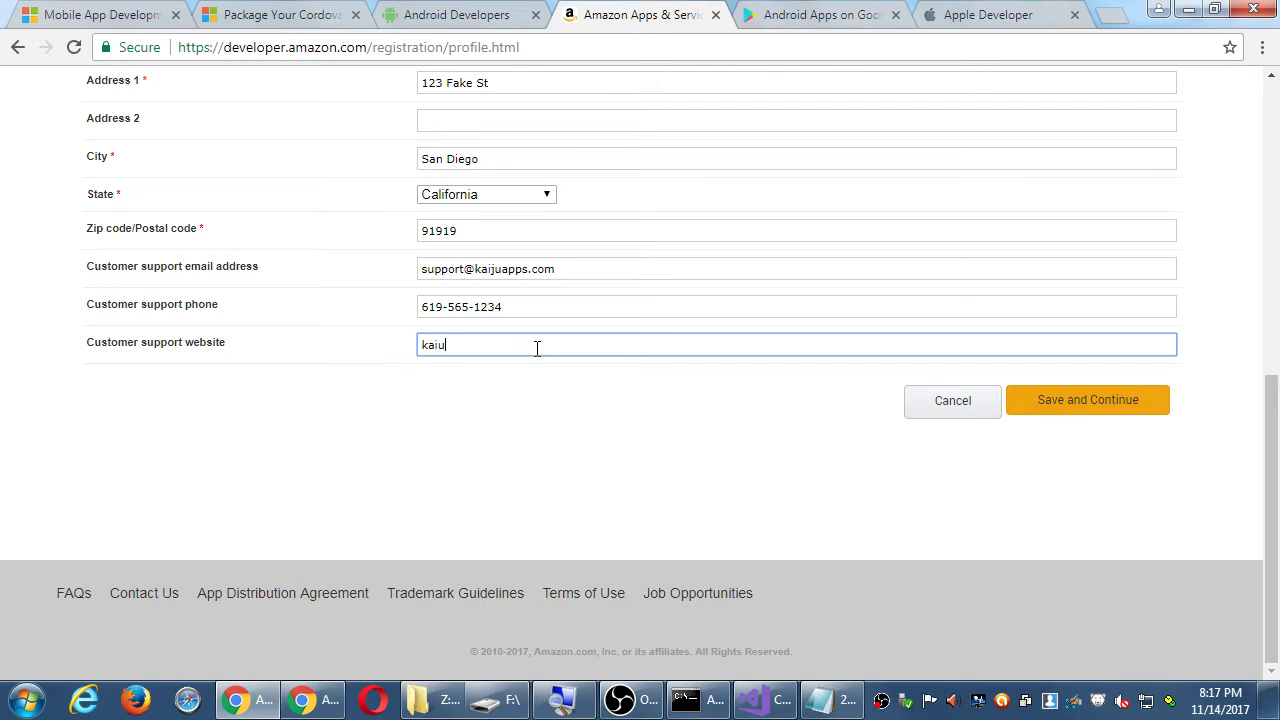
{"action": "key", "text": "BackSpace"}
{"action": "key", "text": "BackSpace"}
{"action": "type", "text": "juapp.com"}
{"action": "key", "text": "Left"}
{"action": "key", "text": "Left"}
{"action": "type", "text": "s"}
{"action": "scroll", "coordinate": [537, 348], "scroll_direction": "up", "scroll_amount": 6}
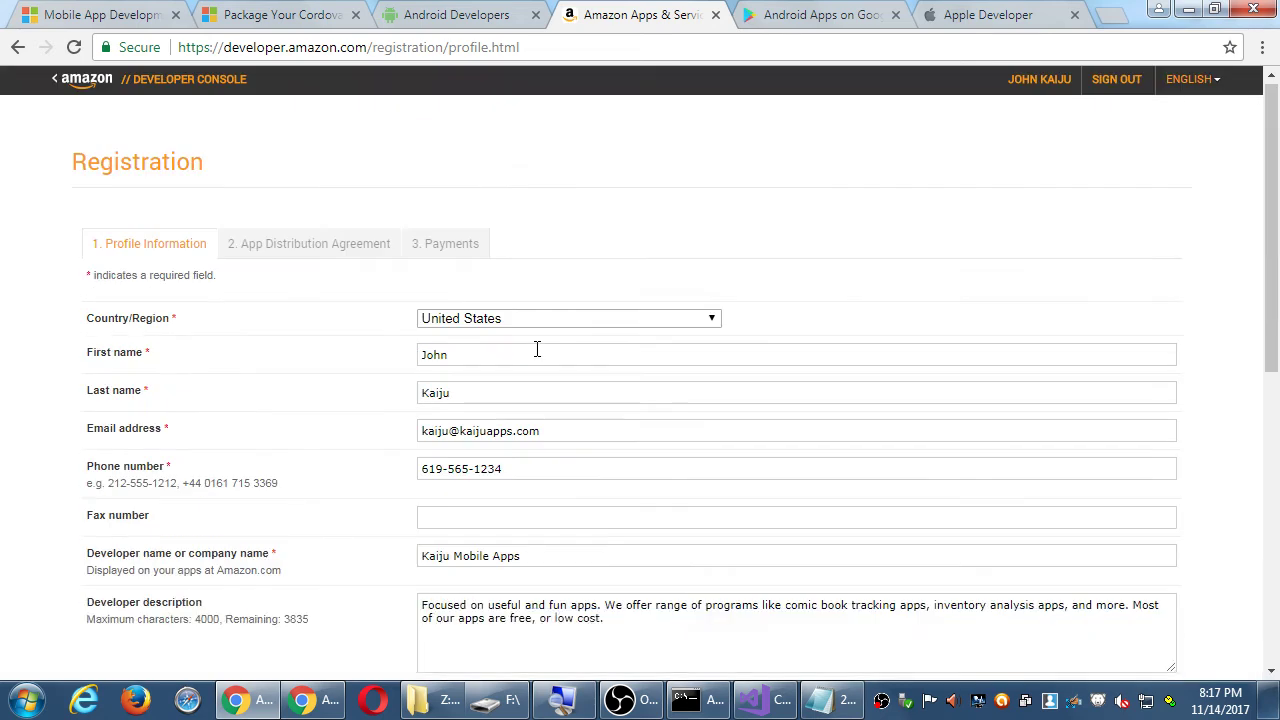
{"action": "scroll", "coordinate": [540, 345], "scroll_direction": "down", "scroll_amount": 6}
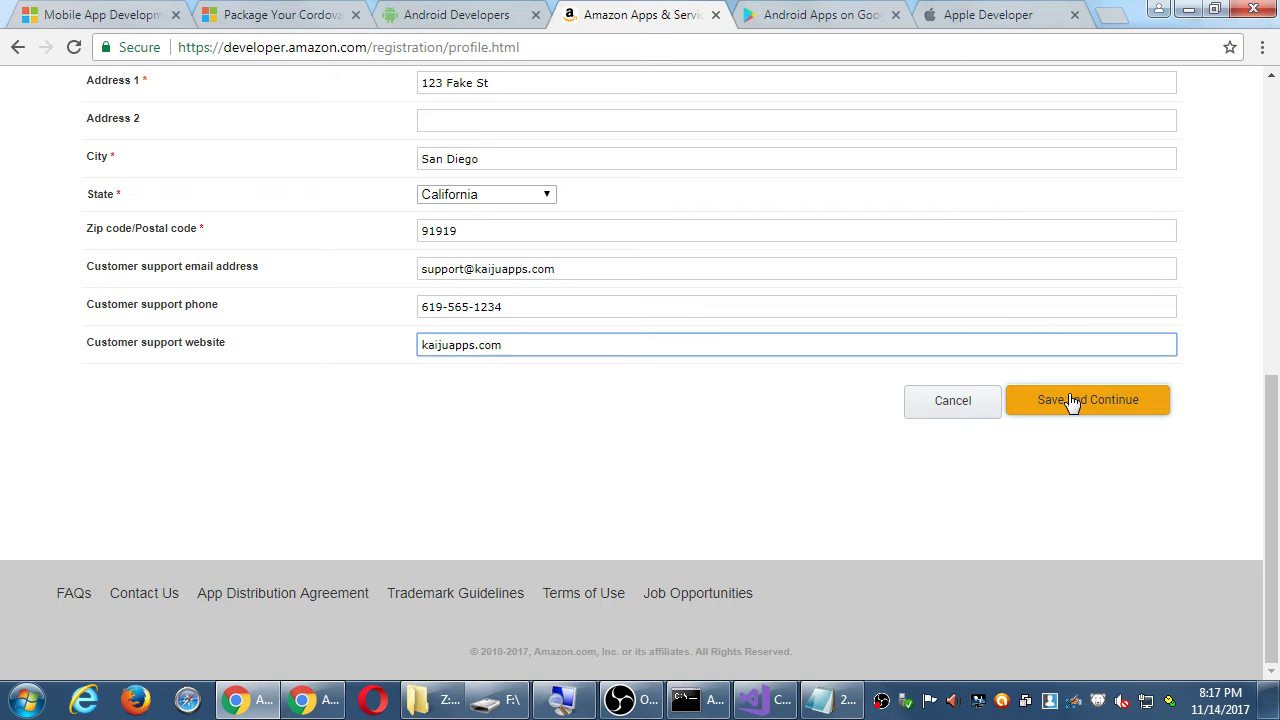
{"action": "scroll", "coordinate": [880, 388], "scroll_direction": "up", "scroll_amount": 6}
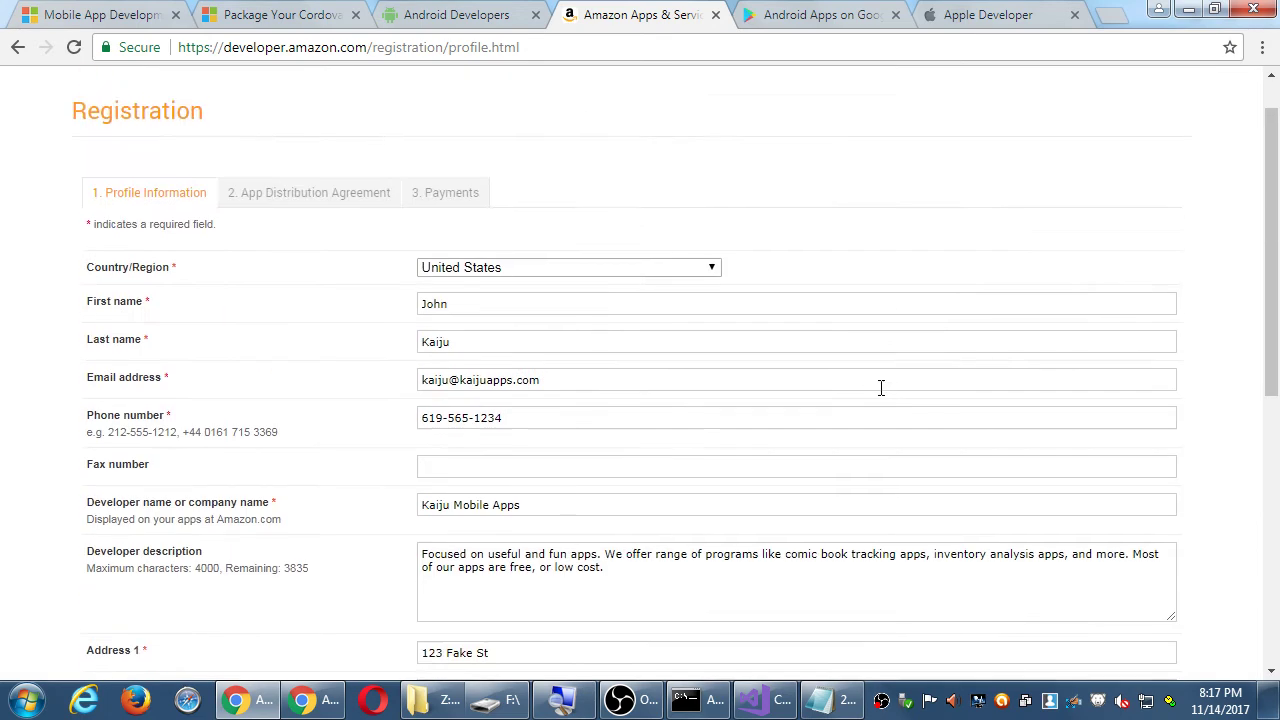
{"action": "scroll", "coordinate": [881, 388], "scroll_direction": "down", "scroll_amount": 6}
{"action": "left_click", "coordinate": [1100, 400]}
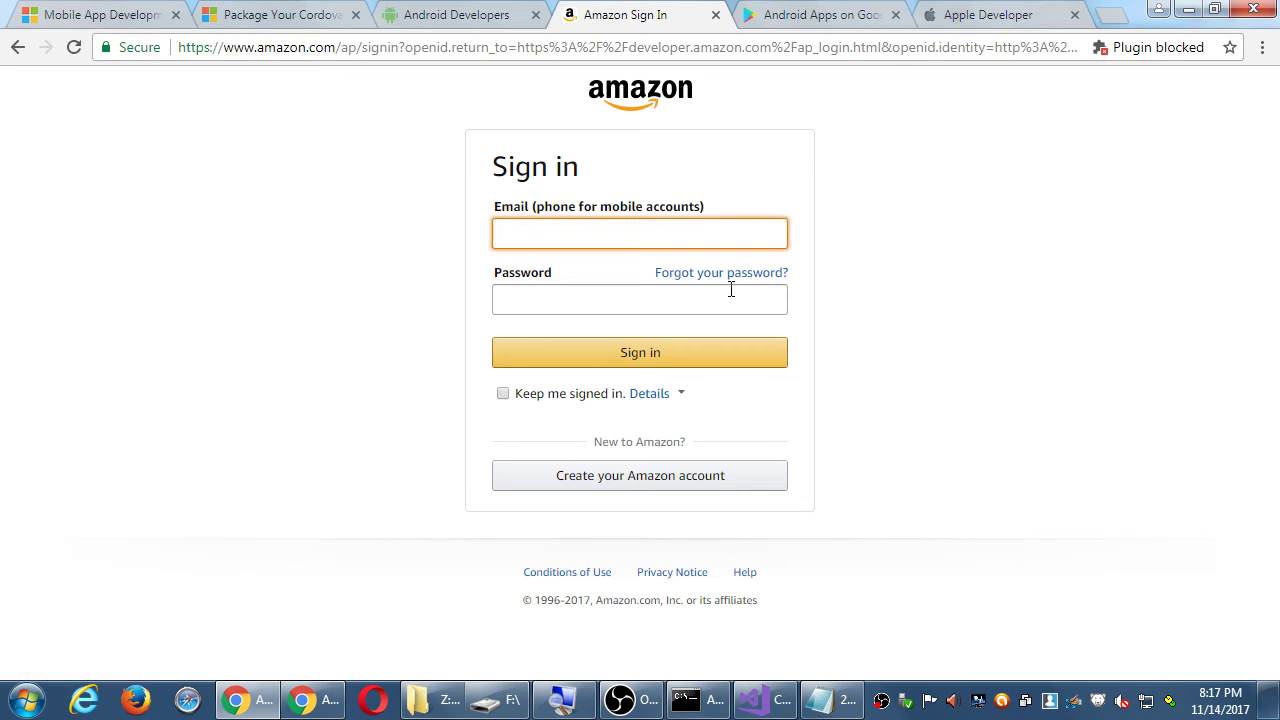
- Start a new Amazon account, entering the full name and choosing the suggested e-mail address
{"action": "left_click", "coordinate": [668, 484]}
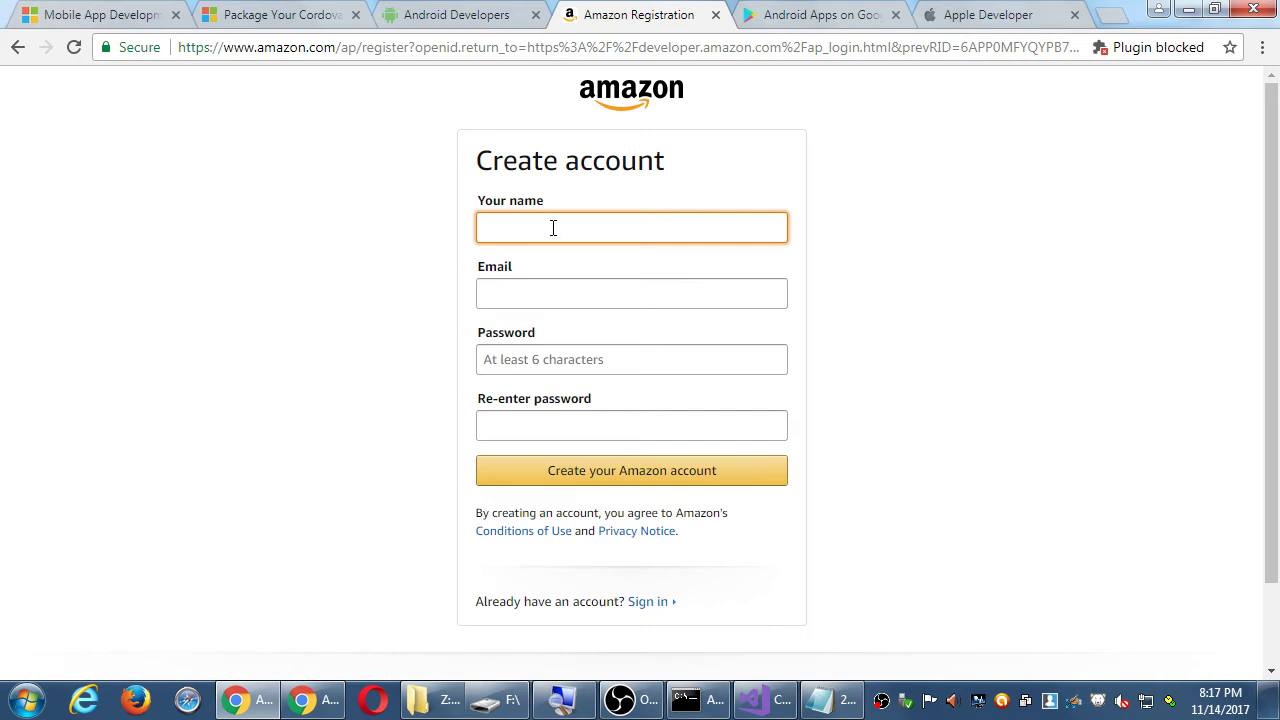
{"action": "type", "text": "v"}
{"action": "key", "text": "BackSpace"}
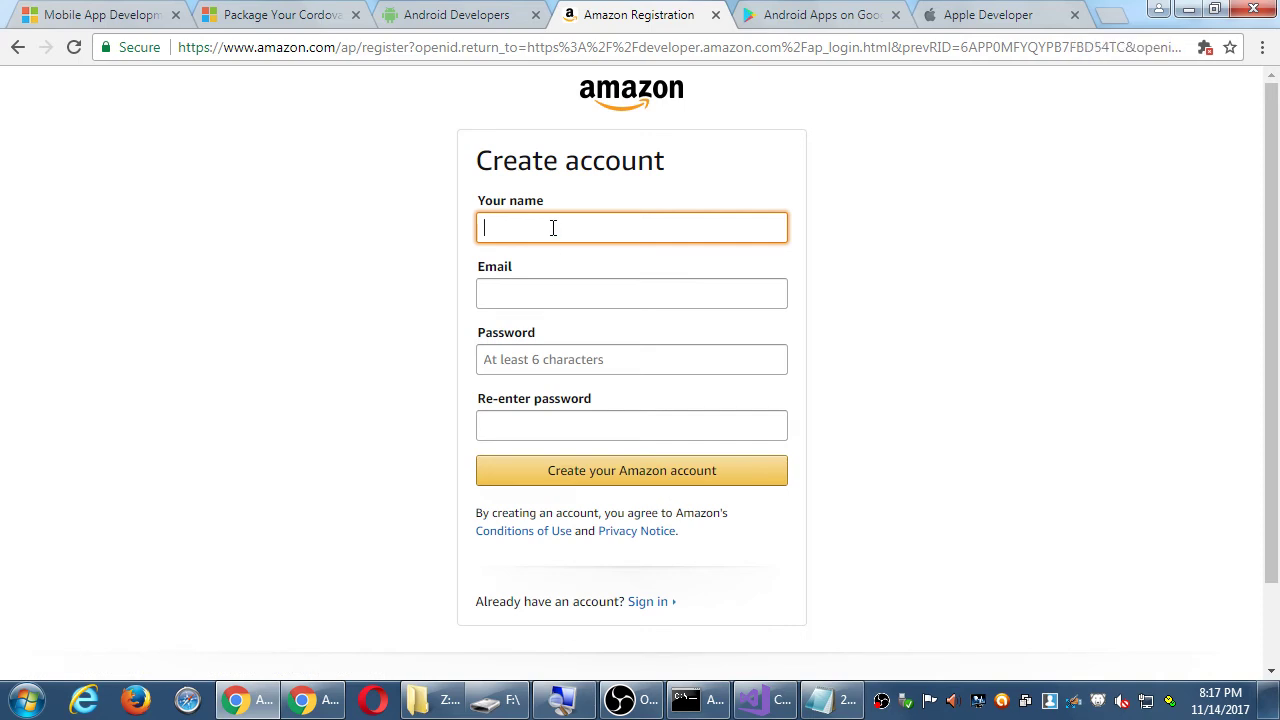
{"action": "type", "text": "johny kaiju"}
{"action": "key", "text": "Tab"}
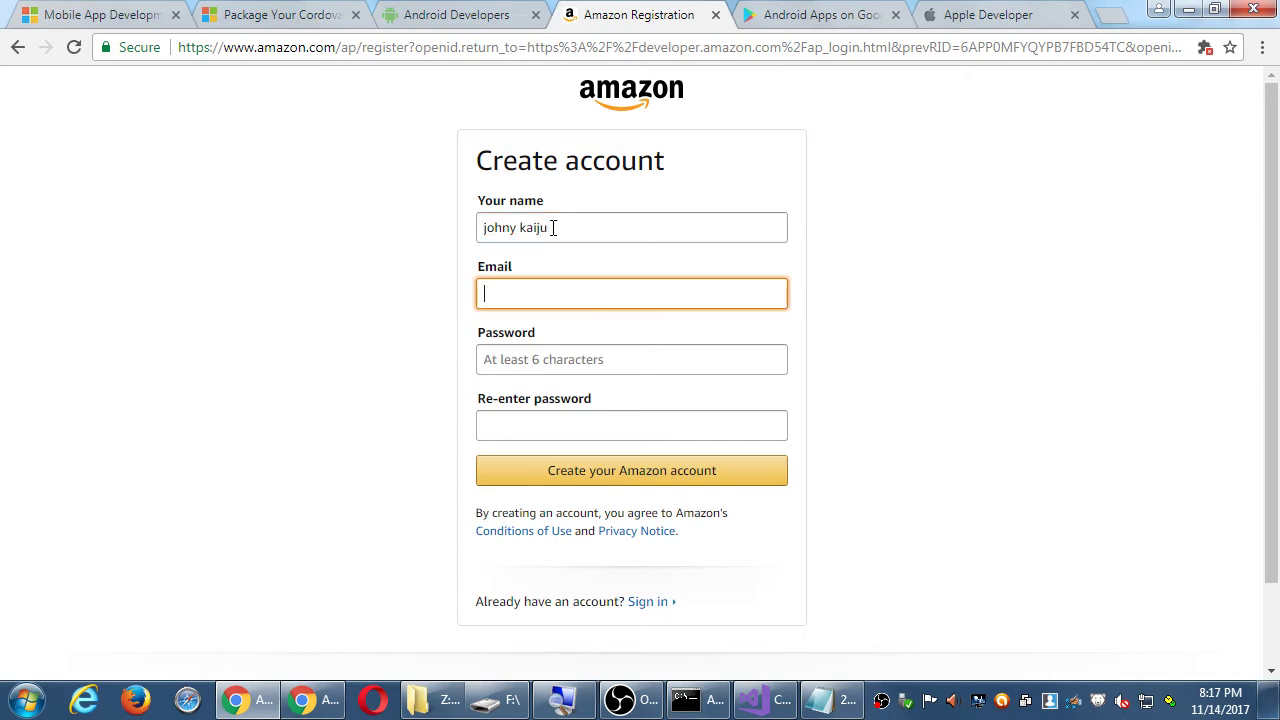
{"action": "type", "text": "ja"}
{"action": "key", "text": "BackSpace"}
{"action": "key", "text": "BackSpace"}
{"action": "type", "text": "a"}
{"action": "key", "text": "BackSpace"}
{"action": "type", "text": "ka"}
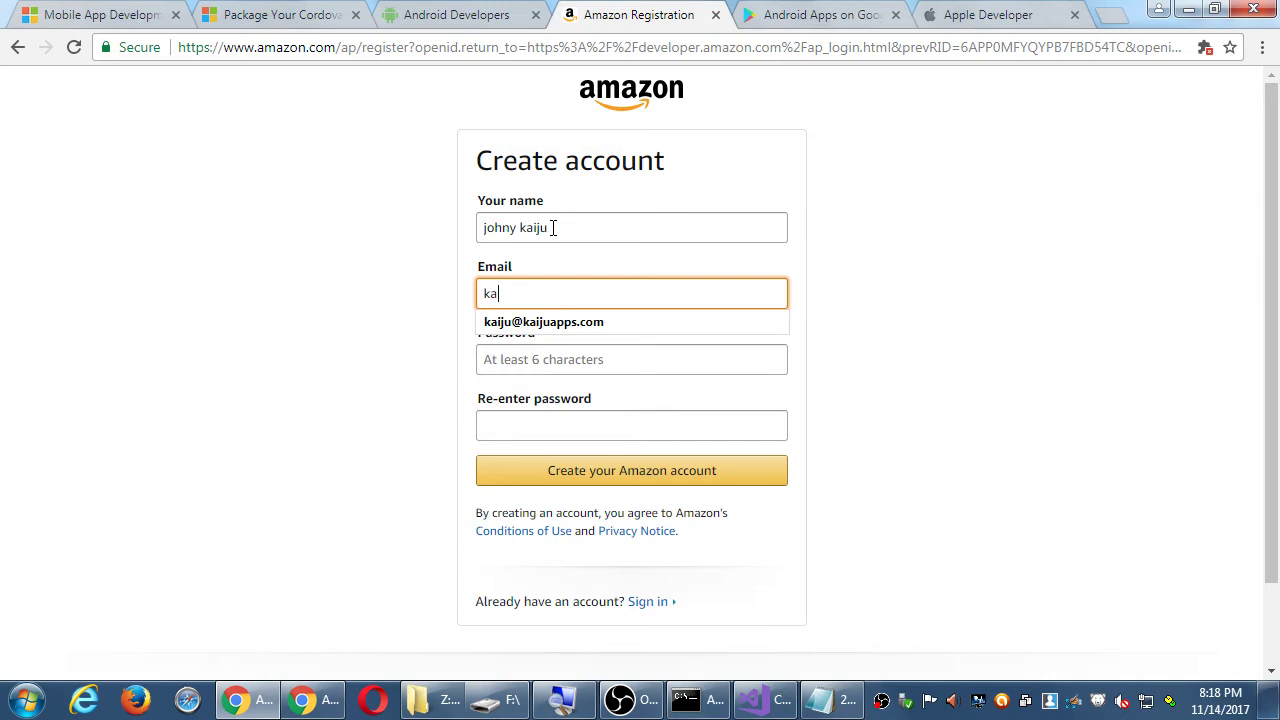
{"action": "key", "text": "Down"}
{"action": "key", "text": "Return"}
- Enter the account password and submit the new account details
{"action": "key", "text": "Tab"}
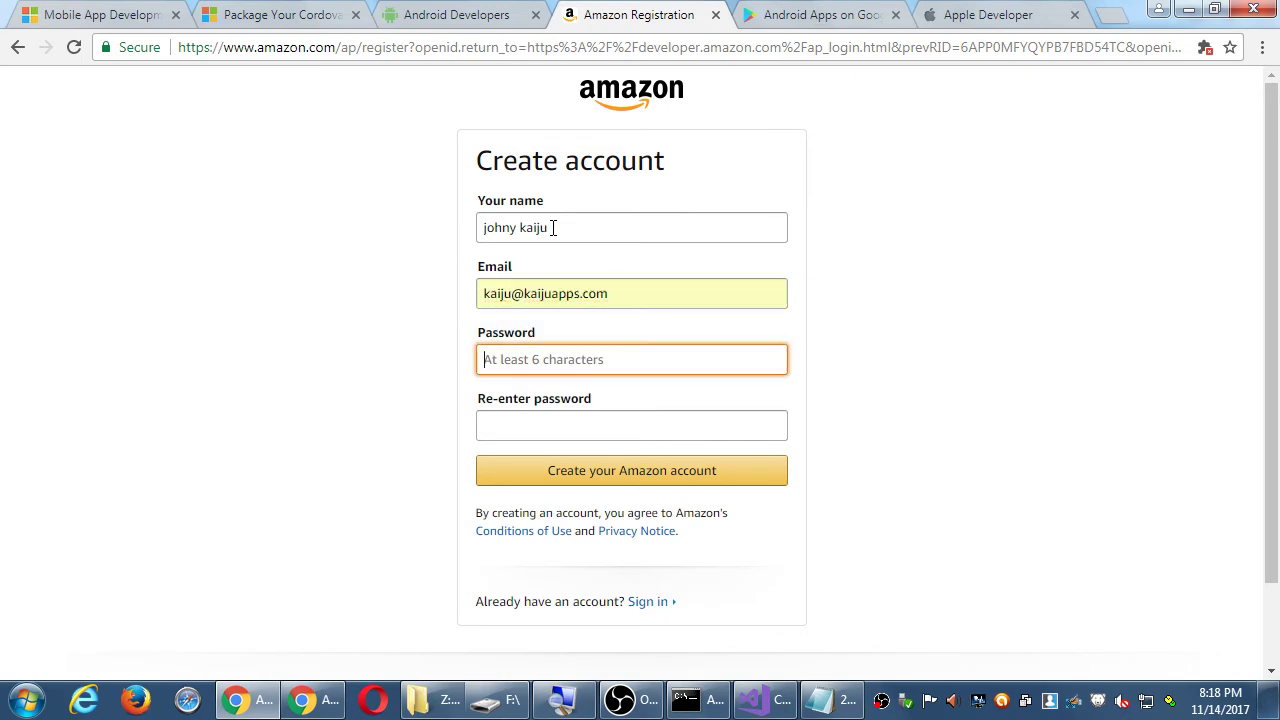
{"action": "type", "text": "********"}
{"action": "key", "text": "Tab"}
{"action": "type", "text": "********"}
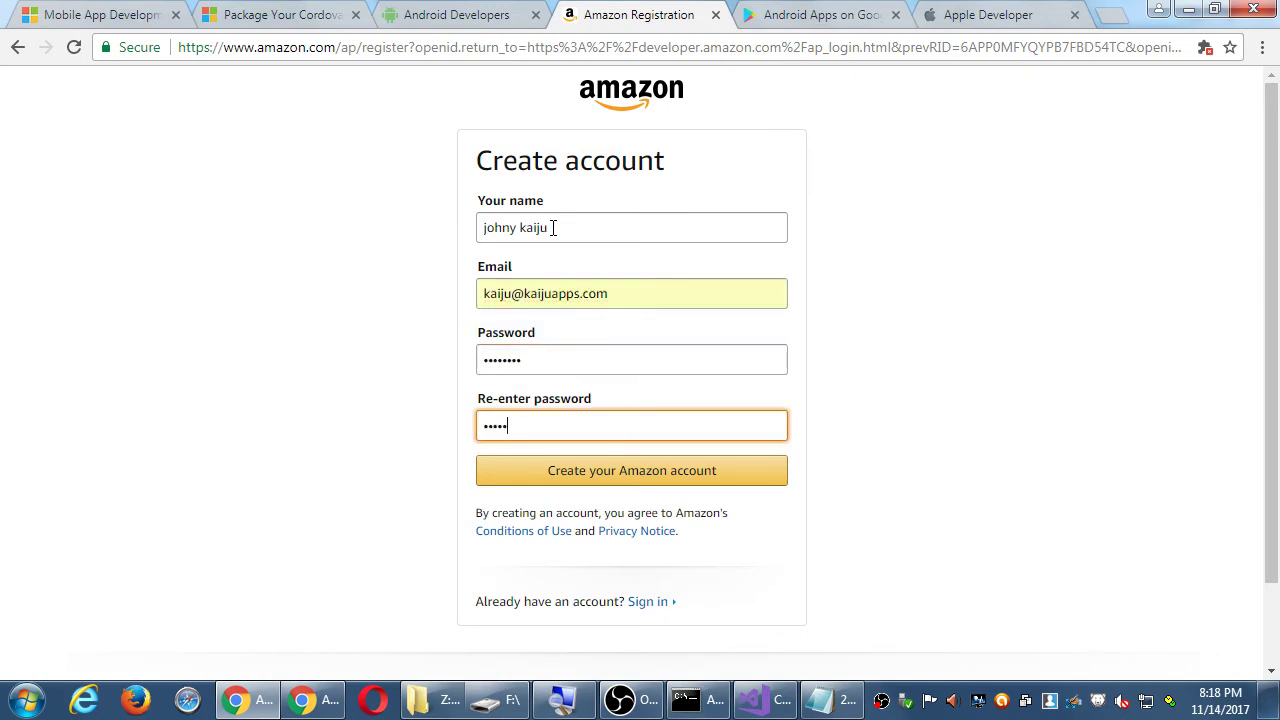
{"action": "key", "text": "Return"}
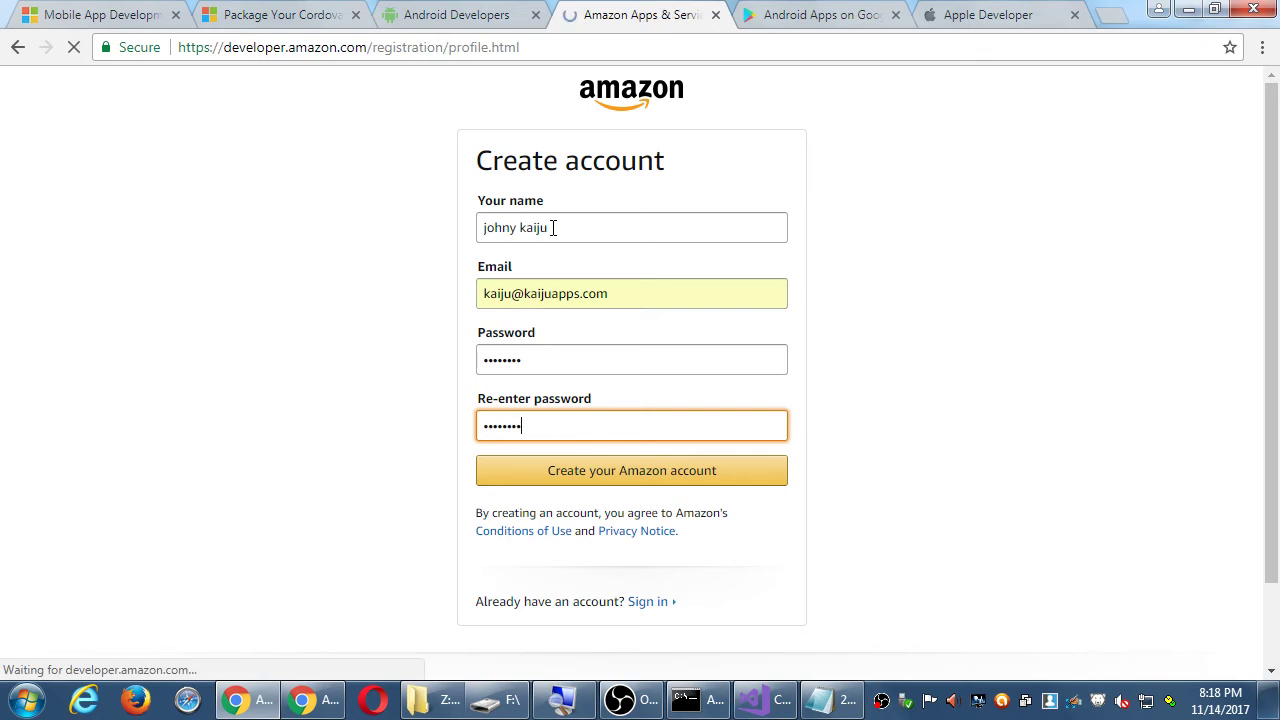
{"action": "scroll", "coordinate": [410, 460], "scroll_direction": "down", "scroll_amount": 1}
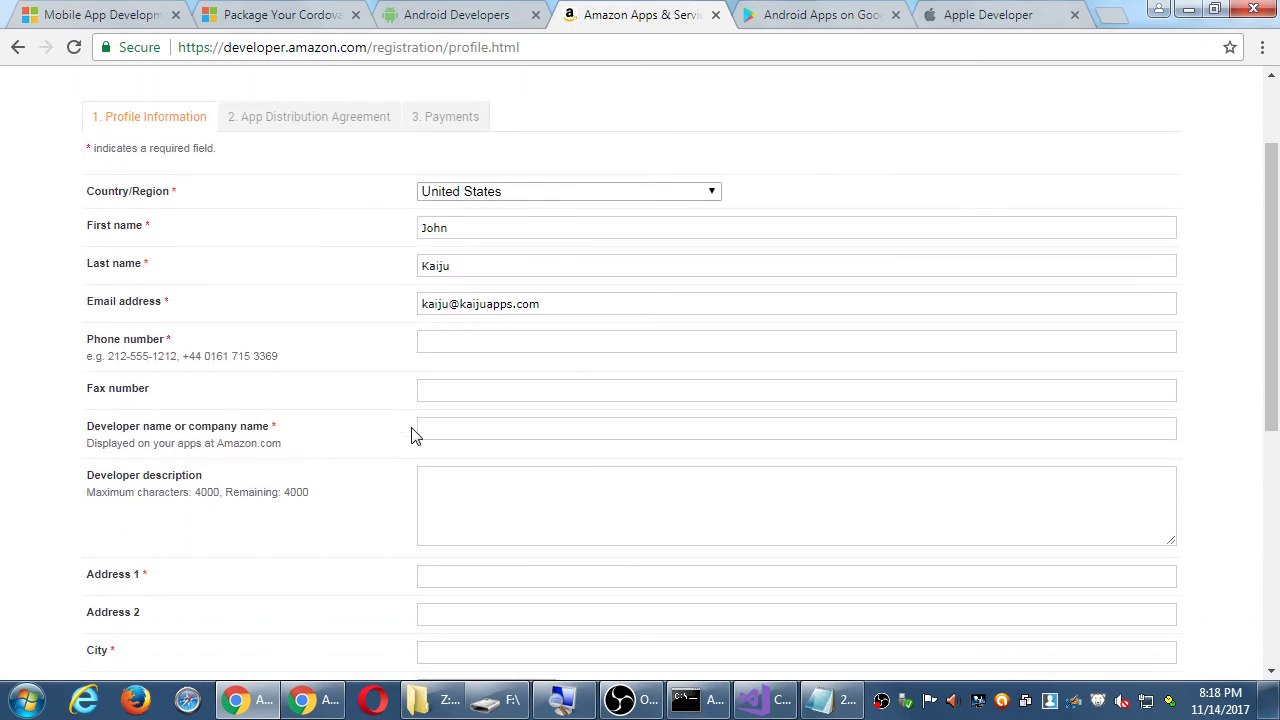
- Autofill the phone number from the saved address and type a placeholder developer description
{"action": "left_click", "coordinate": [472, 342]}
{"action": "type", "text": "619"}
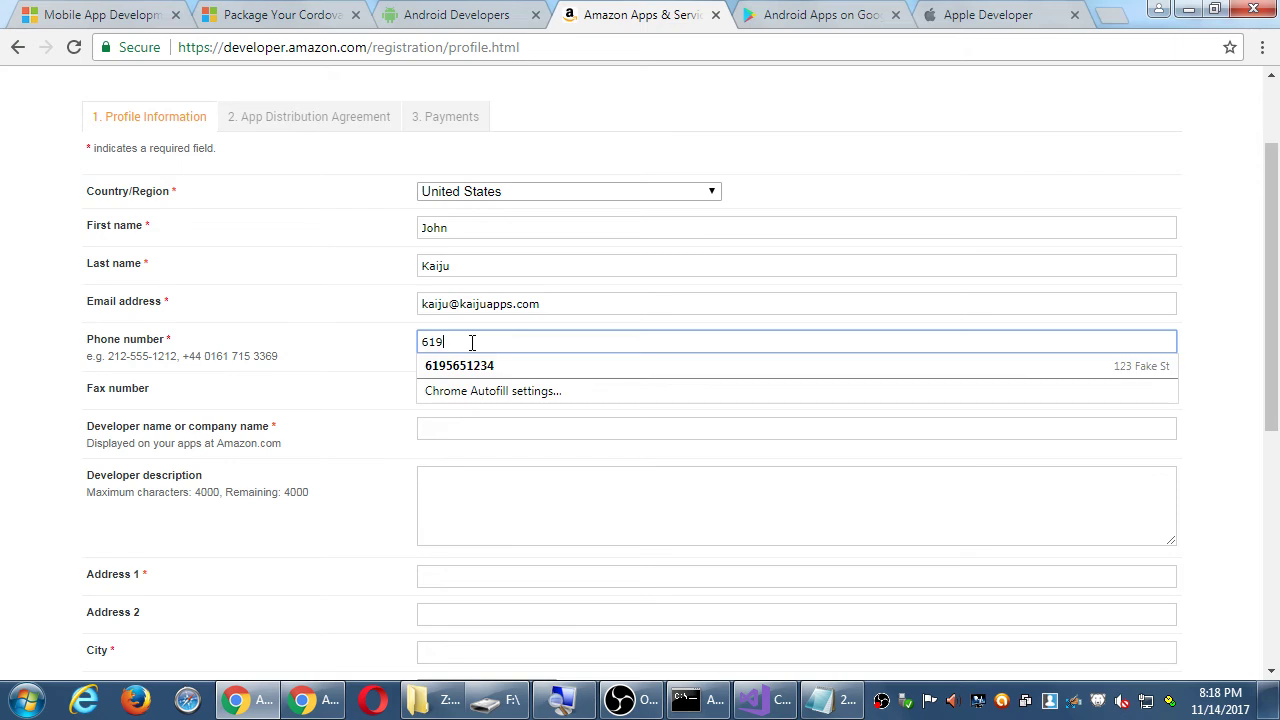
{"action": "key", "text": "Down"}
{"action": "key", "text": "Return"}
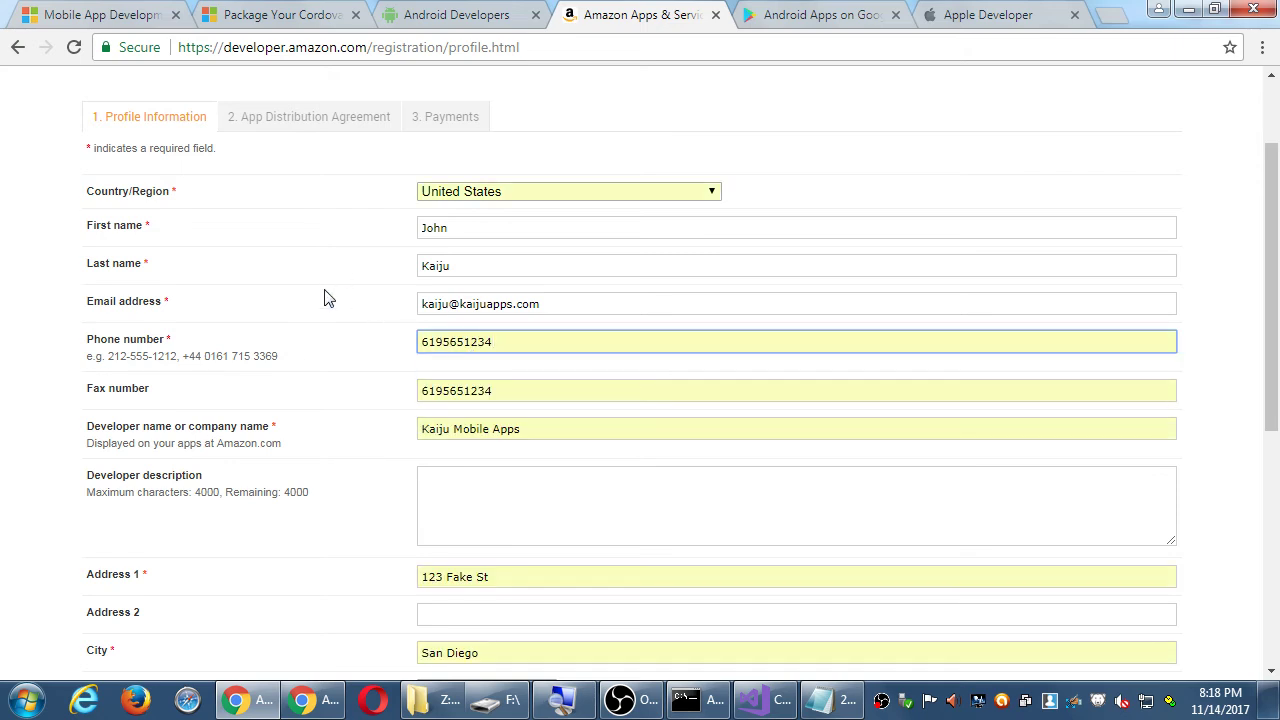
{"action": "scroll", "coordinate": [421, 373], "scroll_direction": "down", "scroll_amount": 1}
{"action": "left_click", "coordinate": [476, 384]}
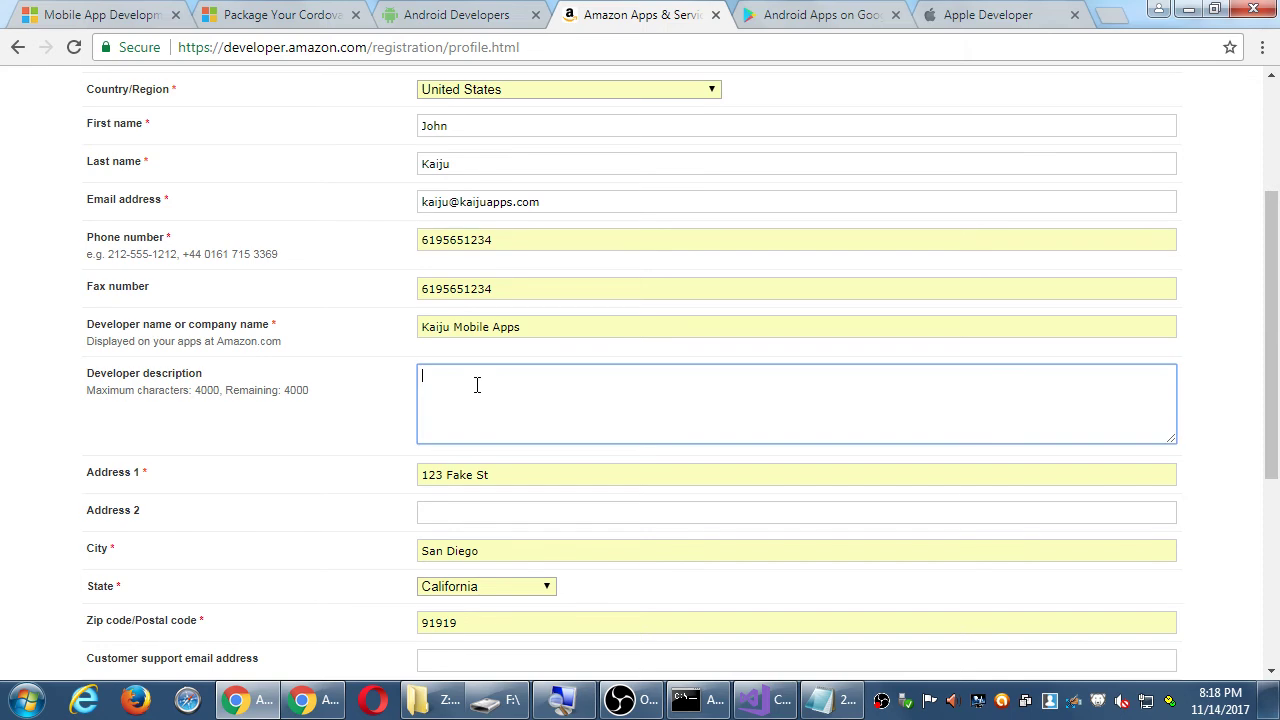
{"action": "type", "text": "okjsdfkdfsljfdsk hdsfkjhsdf kjsheiksfh ksfdh kfjas hfakjfsa hdkjh jk"}
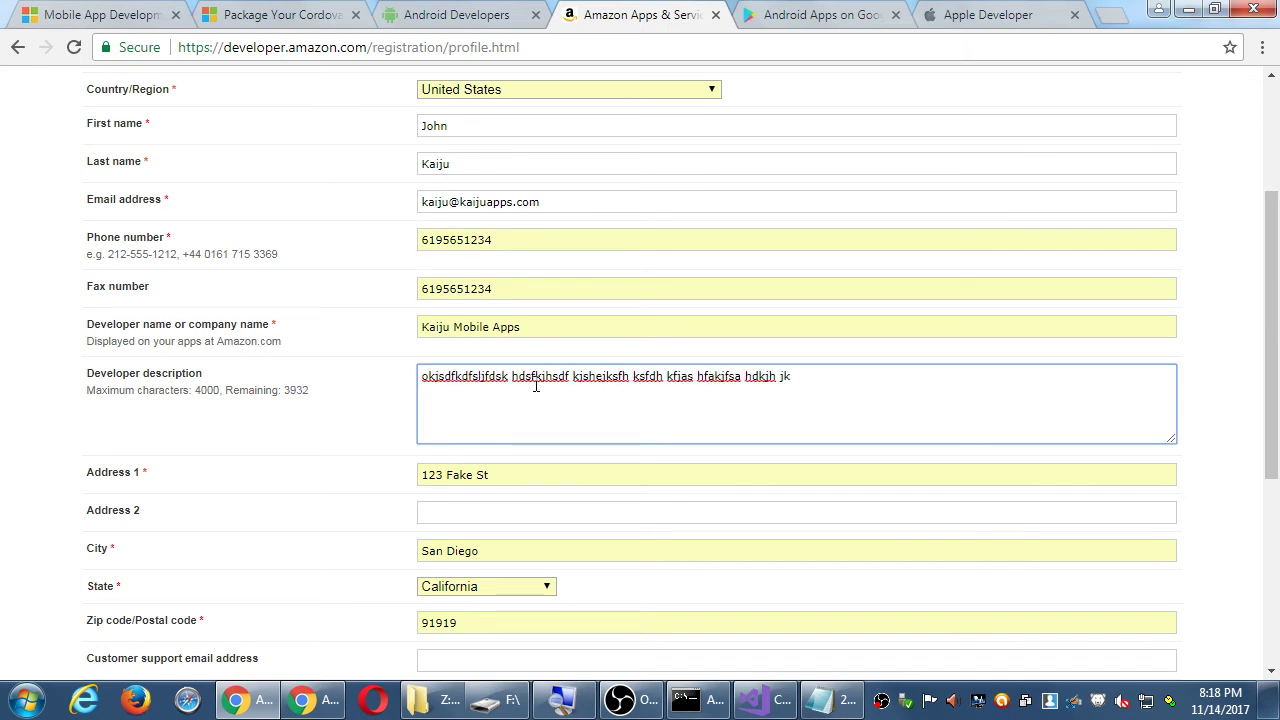
{"action": "scroll", "coordinate": [536, 386], "scroll_direction": "down", "scroll_amount": 4}
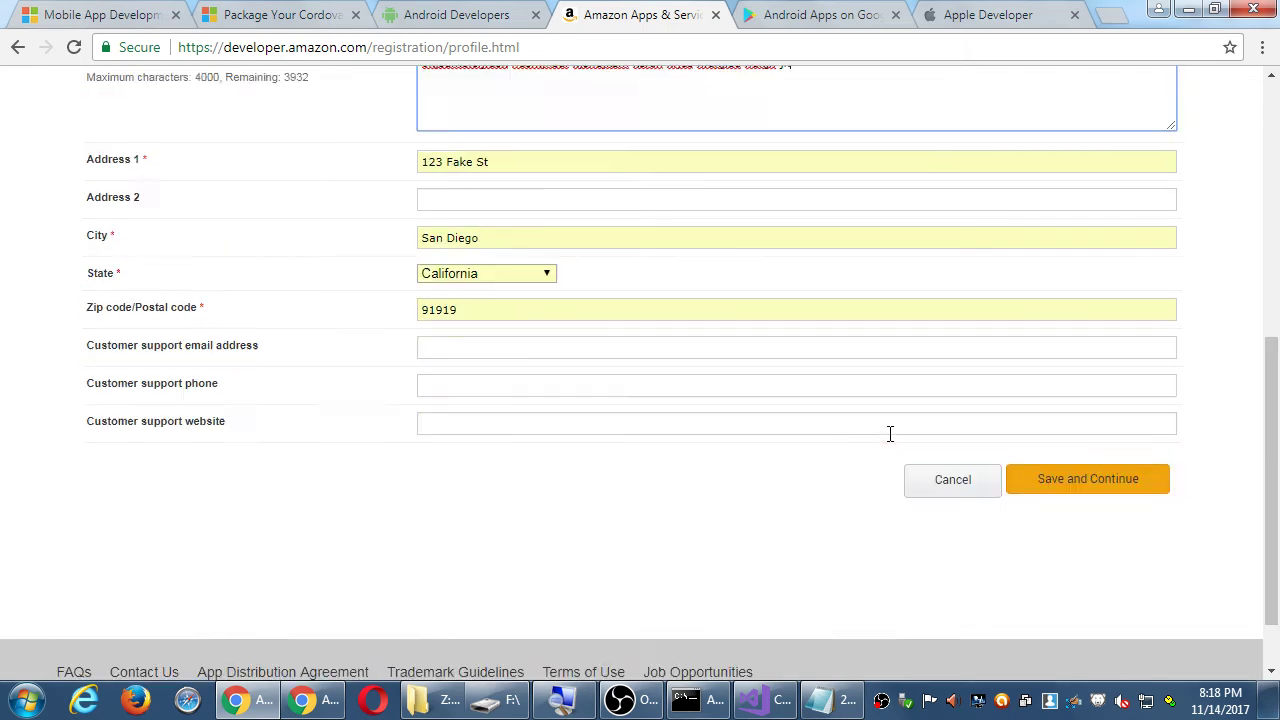
{"action": "scroll", "coordinate": [527, 380], "scroll_direction": "up", "scroll_amount": 2}
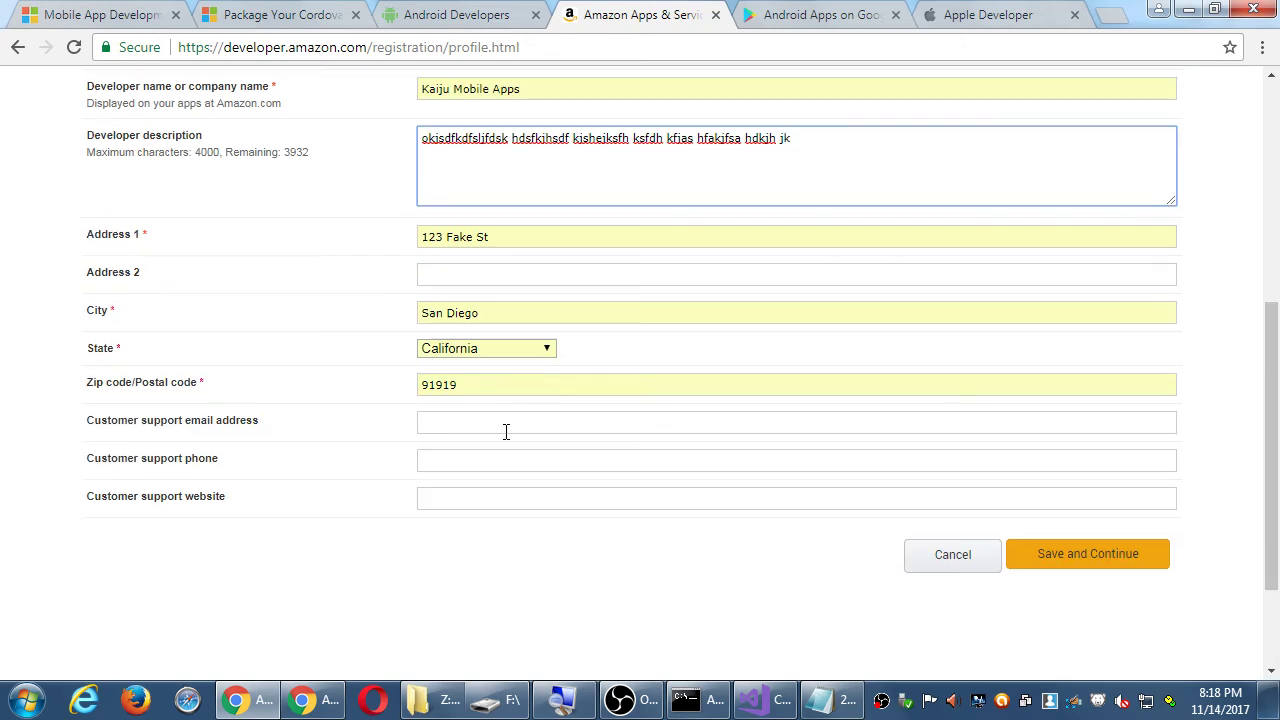
- Autofill the customer support e-mail, phone and website from the suggested entries
{"action": "left_click", "coordinate": [506, 428]}
{"action": "left_click", "coordinate": [506, 450]}
{"action": "left_click", "coordinate": [504, 456]}
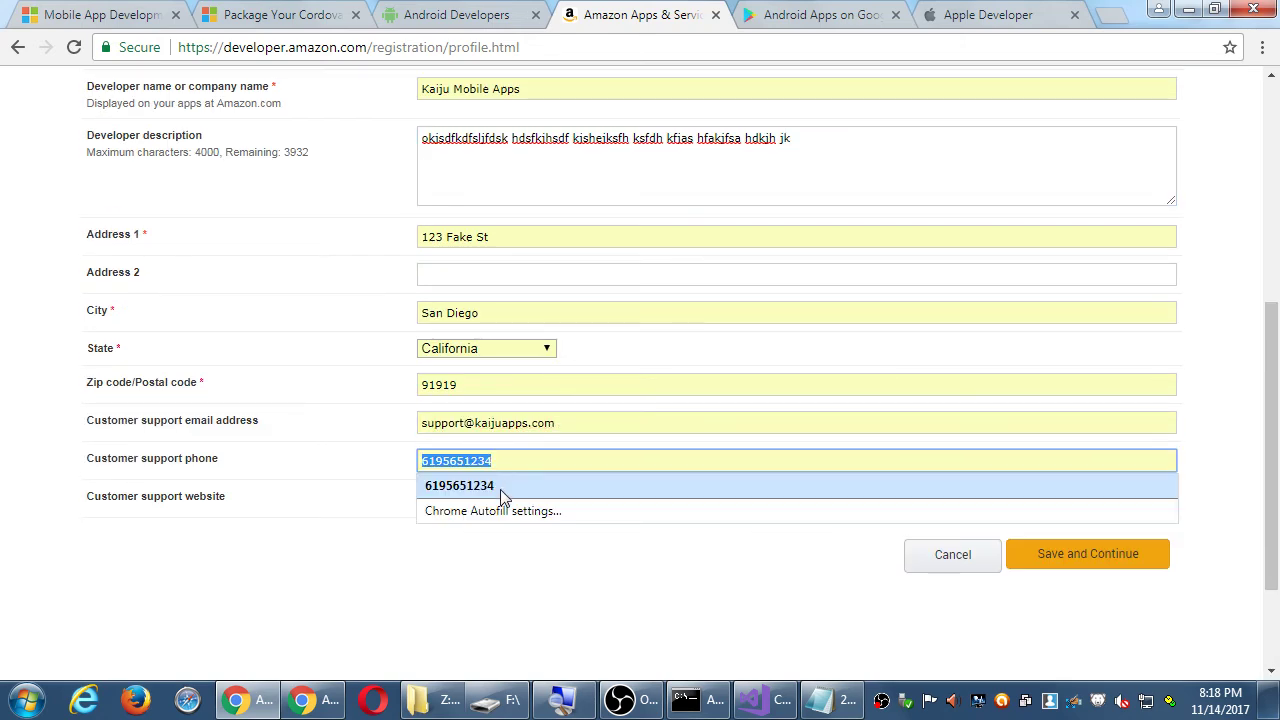
{"action": "left_click", "coordinate": [506, 487]}
{"action": "left_click", "coordinate": [507, 500]}
{"action": "left_click", "coordinate": [505, 526]}
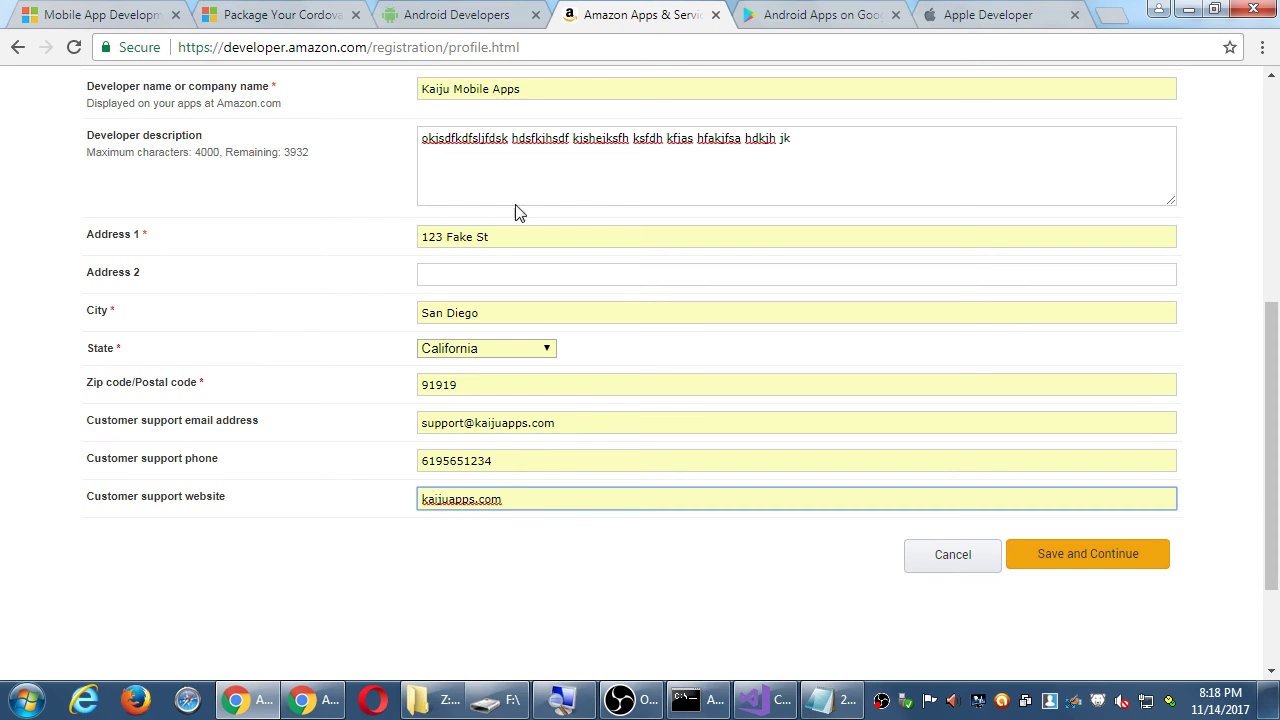
- Replace the developer description with new placeholder text and submit the profile
{"action": "left_click_drag", "start_coordinate": [802, 180], "coordinate": [200, 137]}
{"action": "key", "text": "BackSpace"}
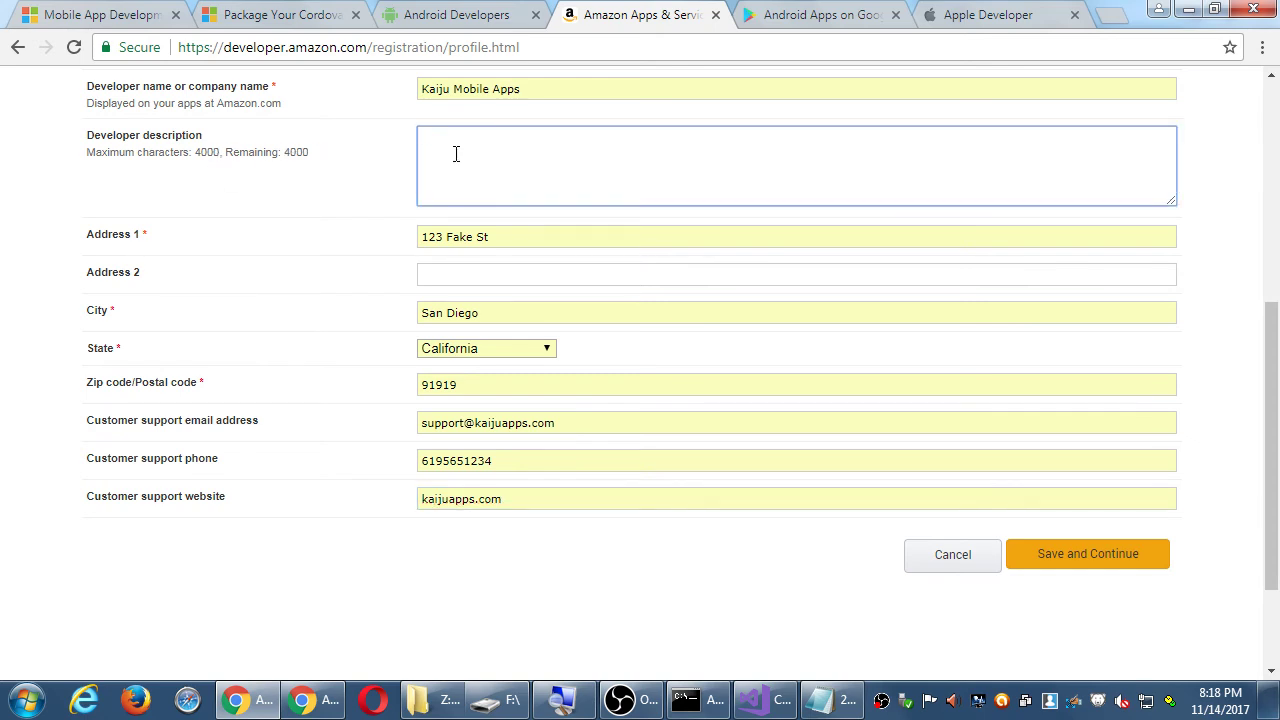
{"action": "type", "text": "klj lkj lkj kldfj lkdj df"}
{"action": "scroll", "coordinate": [455, 154], "scroll_direction": "up", "scroll_amount": 5}
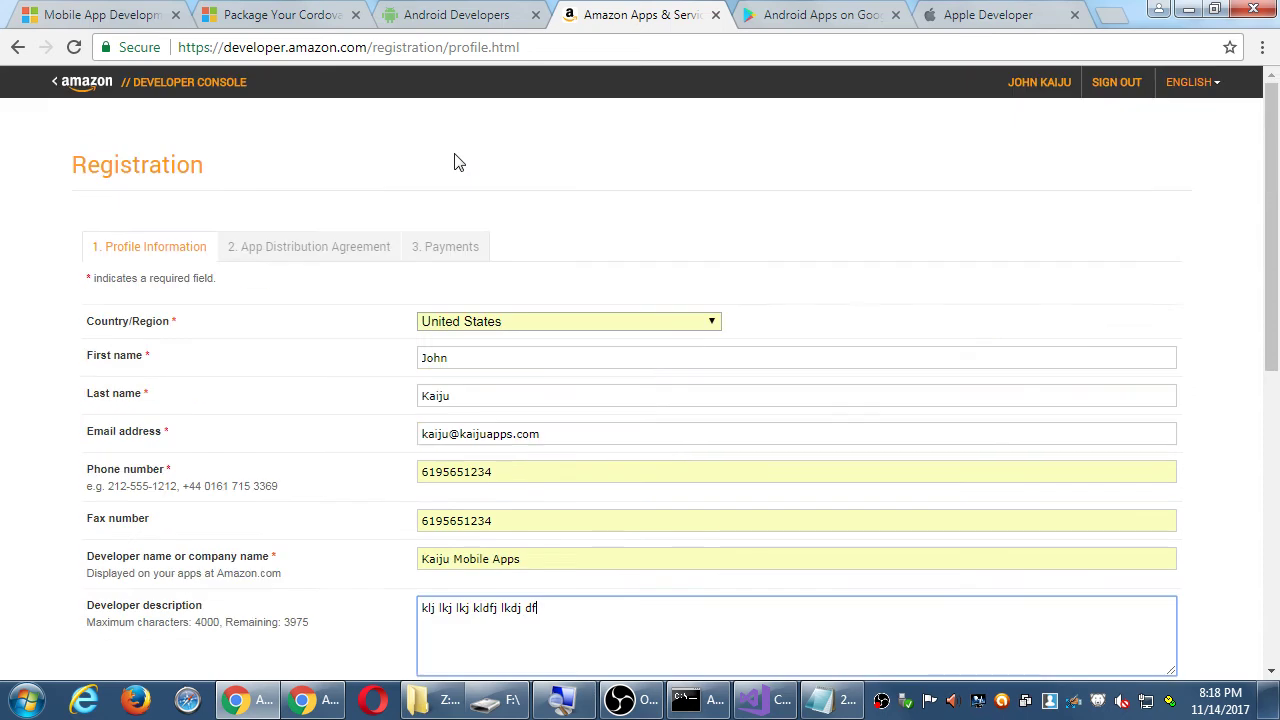
{"action": "scroll", "coordinate": [425, 205], "scroll_direction": "down", "scroll_amount": 5}
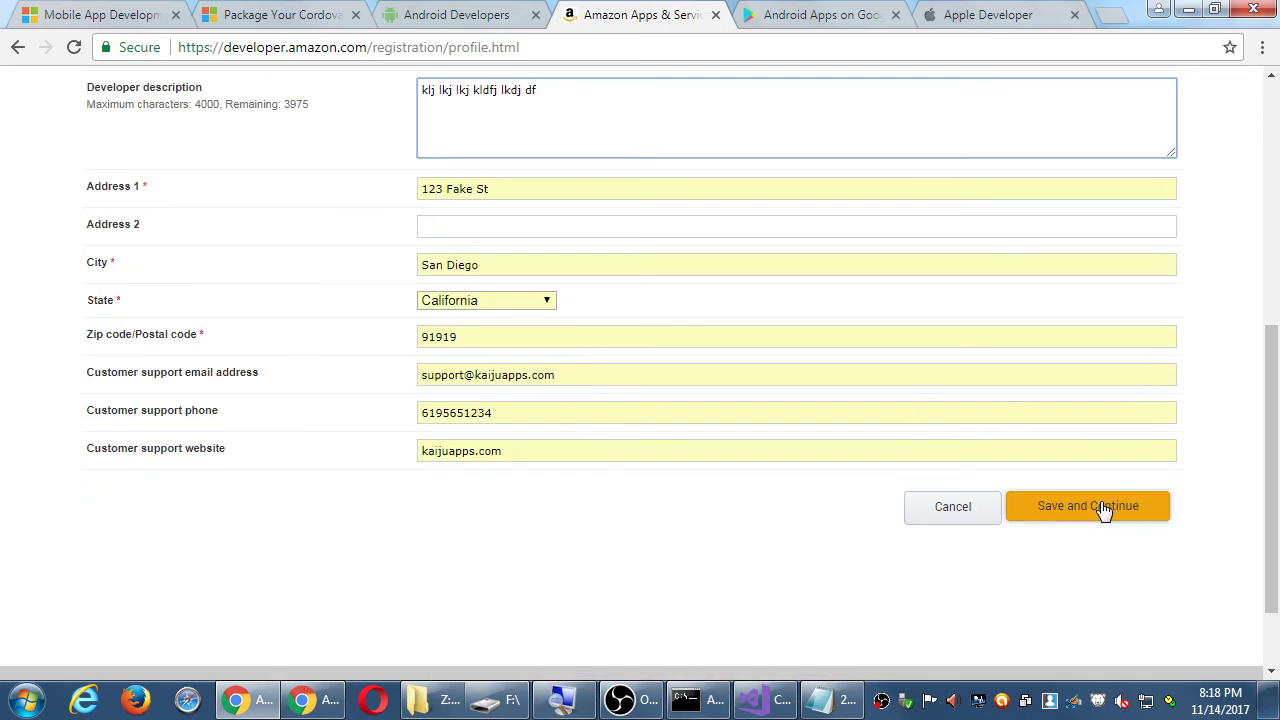
{"action": "left_click", "coordinate": [1104, 508]}
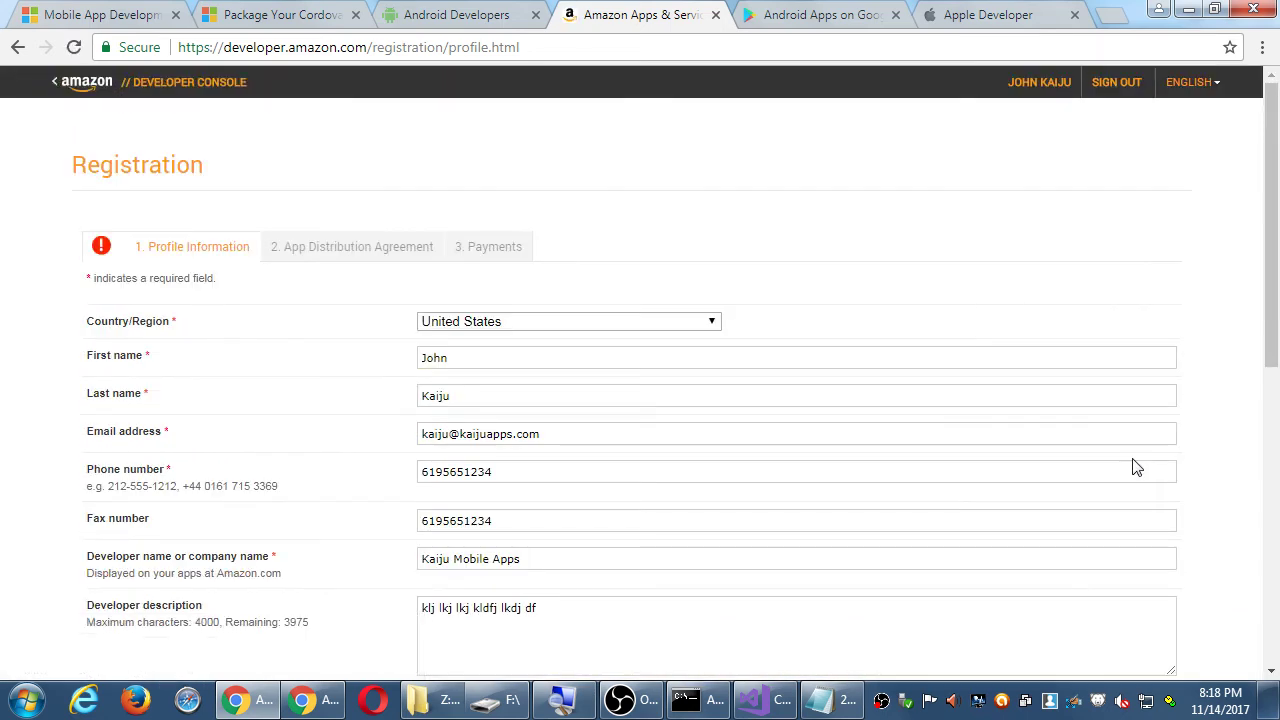
{"action": "scroll", "coordinate": [1100, 500], "scroll_direction": "down", "scroll_amount": 5}
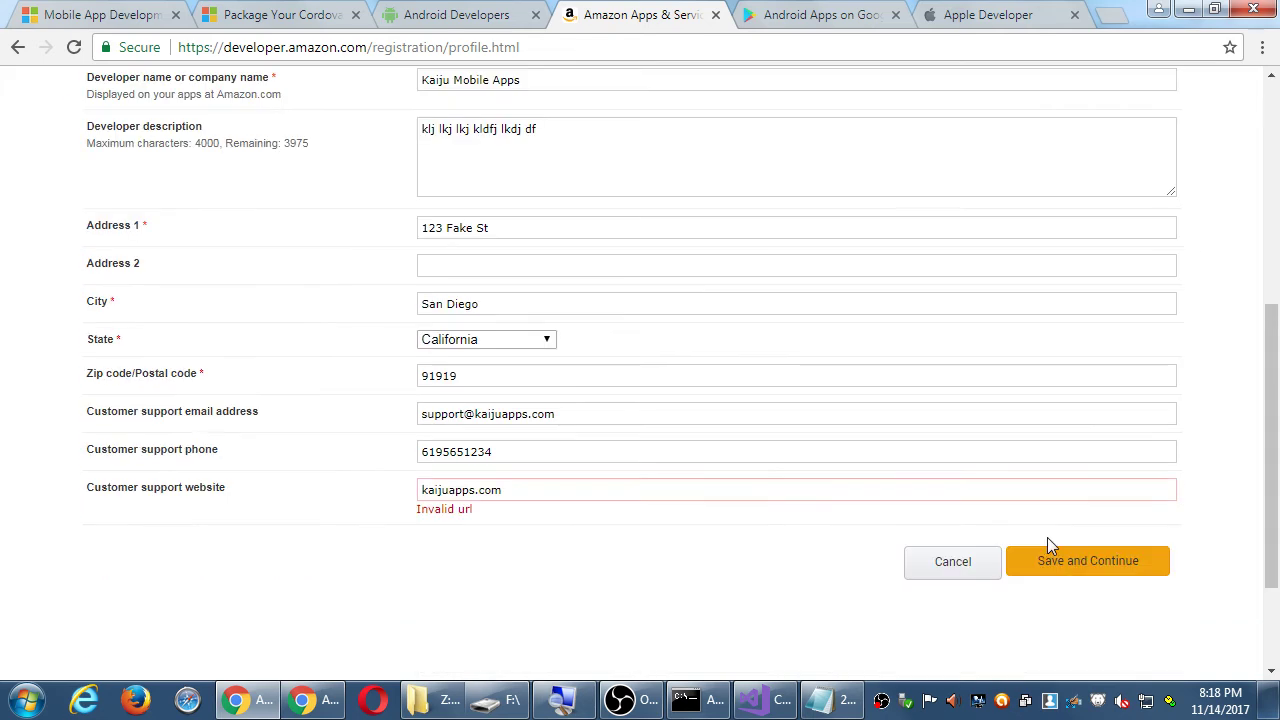
{"action": "left_click", "coordinate": [535, 491]}
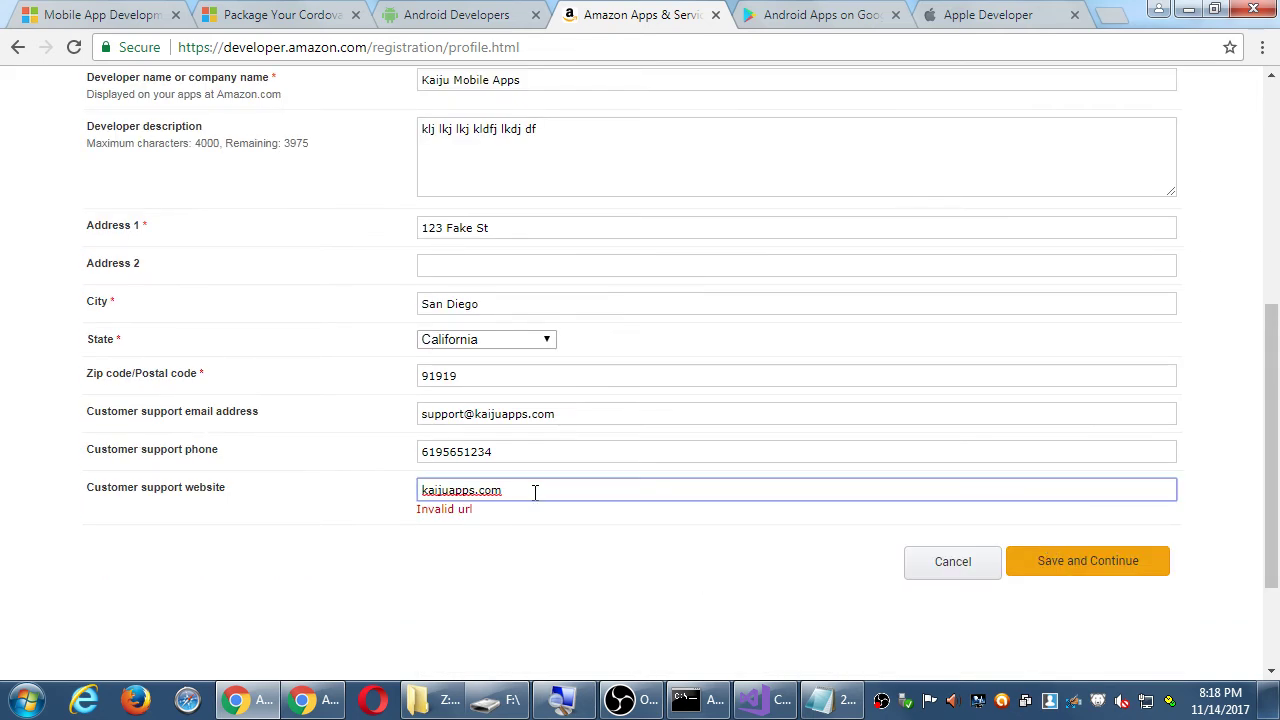
{"action": "type", "text": "http"}
{"action": "key", "text": "BackSpace"}
{"action": "key", "text": "BackSpace"}
{"action": "key", "text": "BackSpace"}
{"action": "type", "text": "ttp://"}
{"action": "left_click", "coordinate": [1040, 563]}
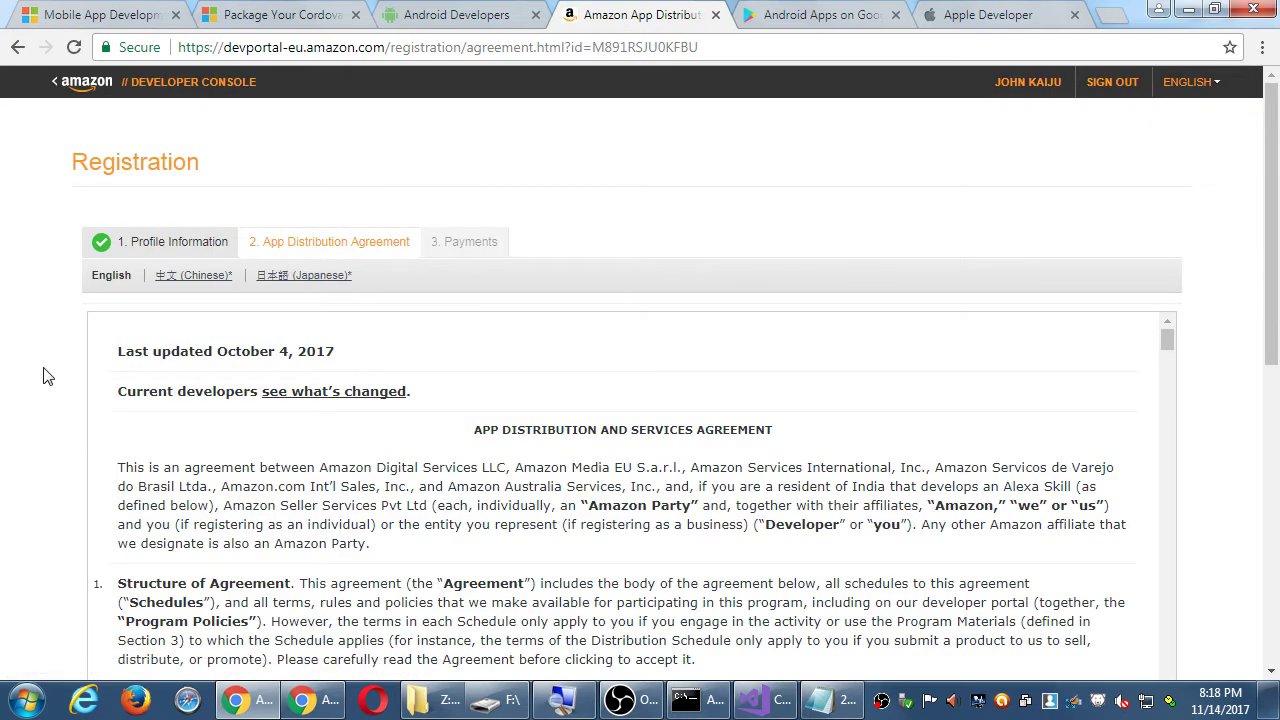
- Scroll through the App Distribution and Services Agreement toward the Accept and Continue button
{"action": "scroll", "coordinate": [43, 376], "scroll_direction": "down", "scroll_amount": 3}
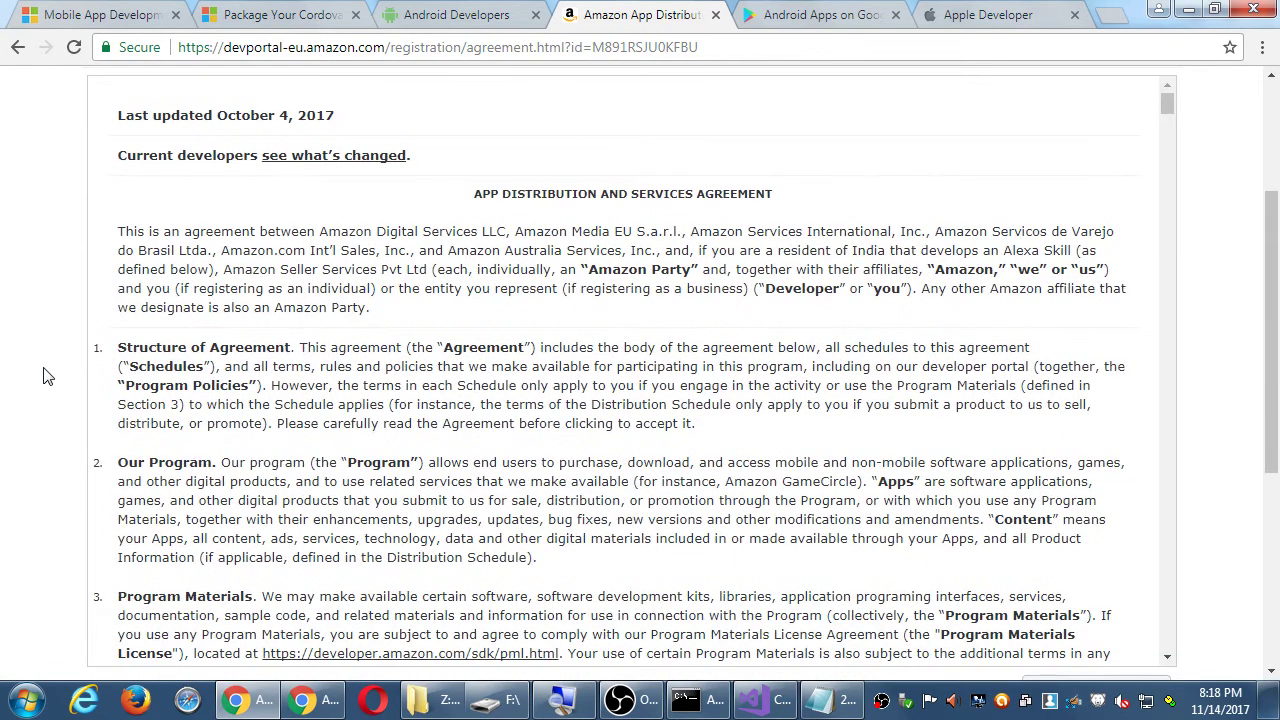
{"action": "scroll", "coordinate": [43, 376], "scroll_direction": "down", "scroll_amount": 1}
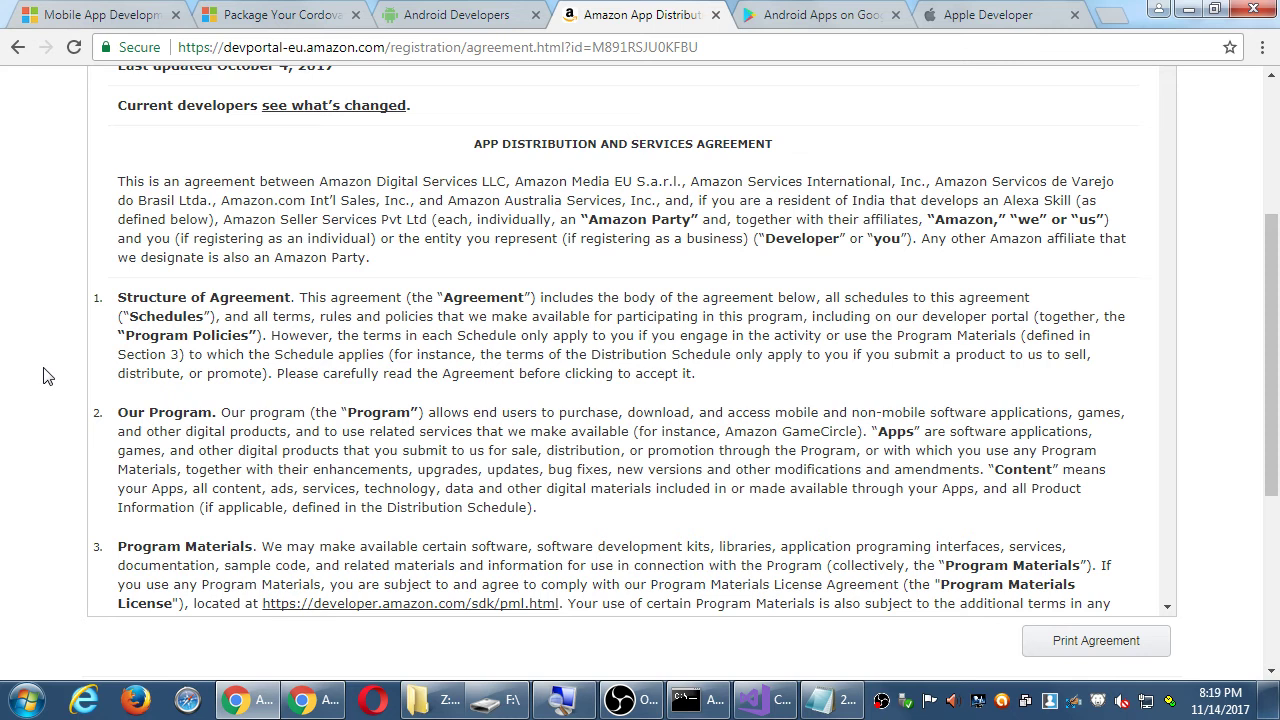
{"action": "scroll", "coordinate": [68, 263], "scroll_direction": "up", "scroll_amount": 1}
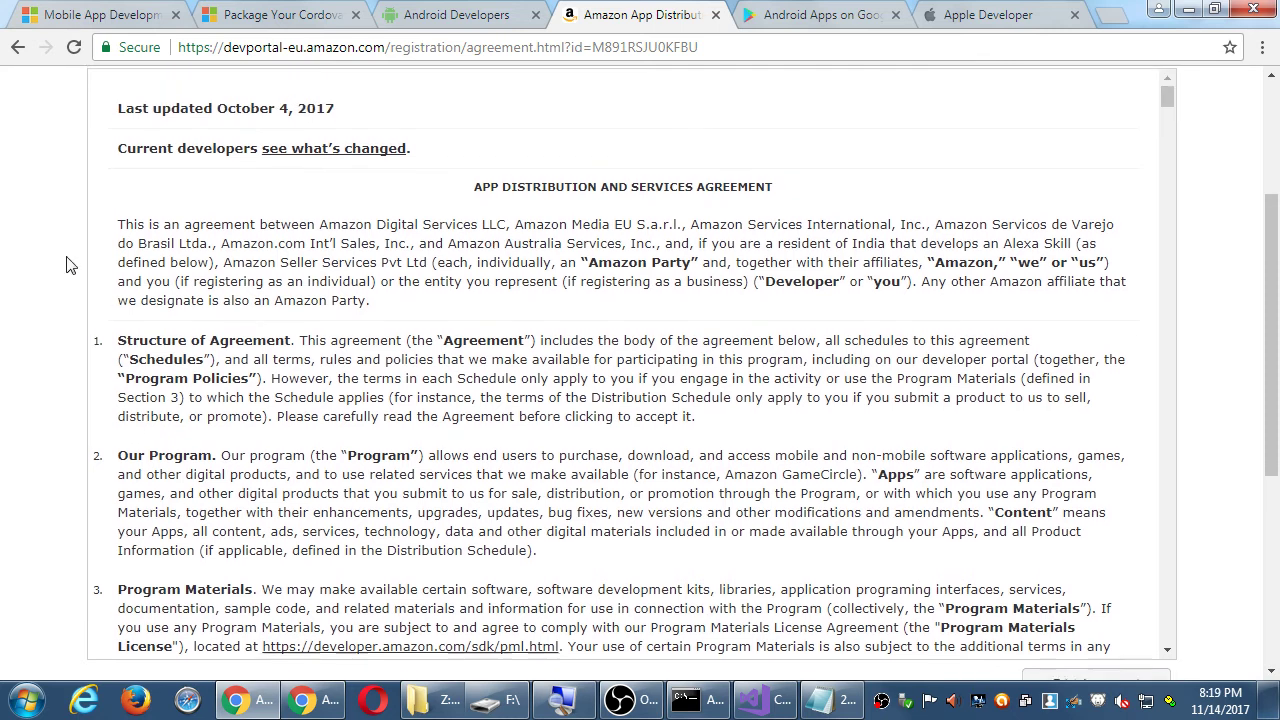
{"action": "scroll", "coordinate": [522, 248], "scroll_direction": "down", "scroll_amount": 4}
{"action": "scroll", "coordinate": [522, 250], "scroll_direction": "down", "scroll_amount": 10}
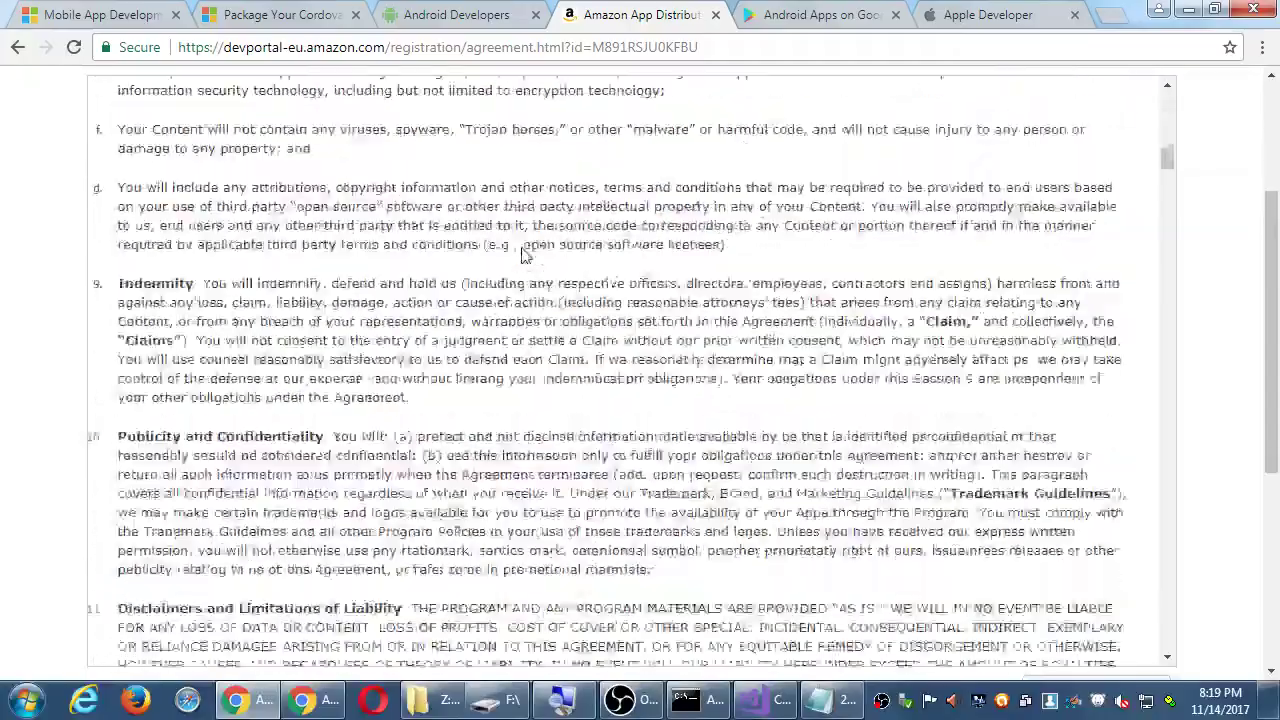
{"action": "scroll", "coordinate": [522, 252], "scroll_direction": "down", "scroll_amount": 10}
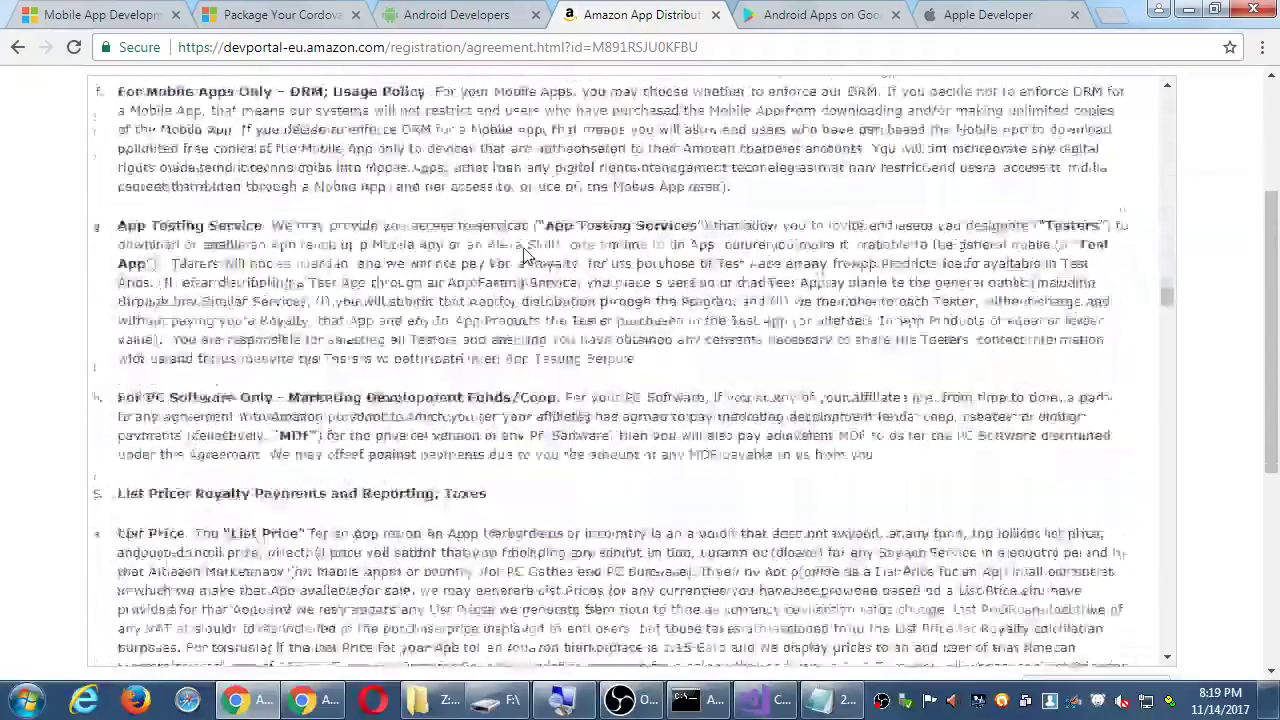
{"action": "scroll", "coordinate": [524, 248], "scroll_direction": "down", "scroll_amount": 5}
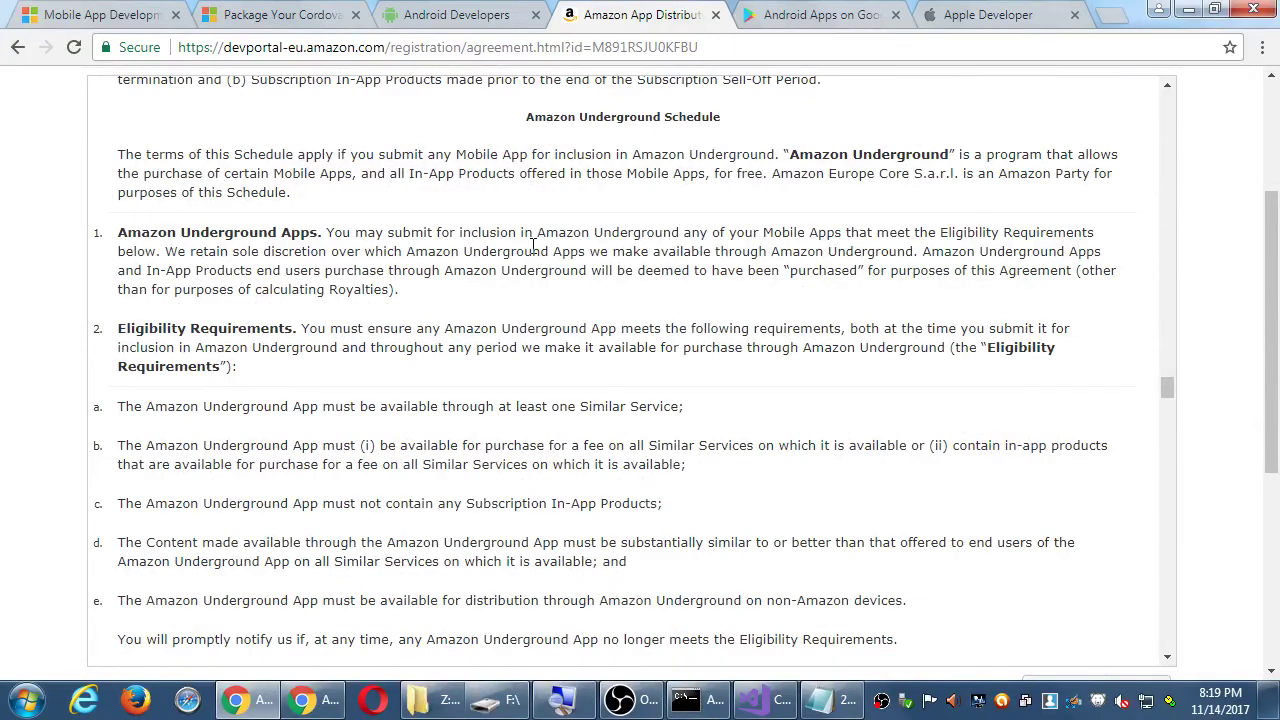
{"action": "scroll", "coordinate": [533, 248], "scroll_direction": "down", "scroll_amount": 8}
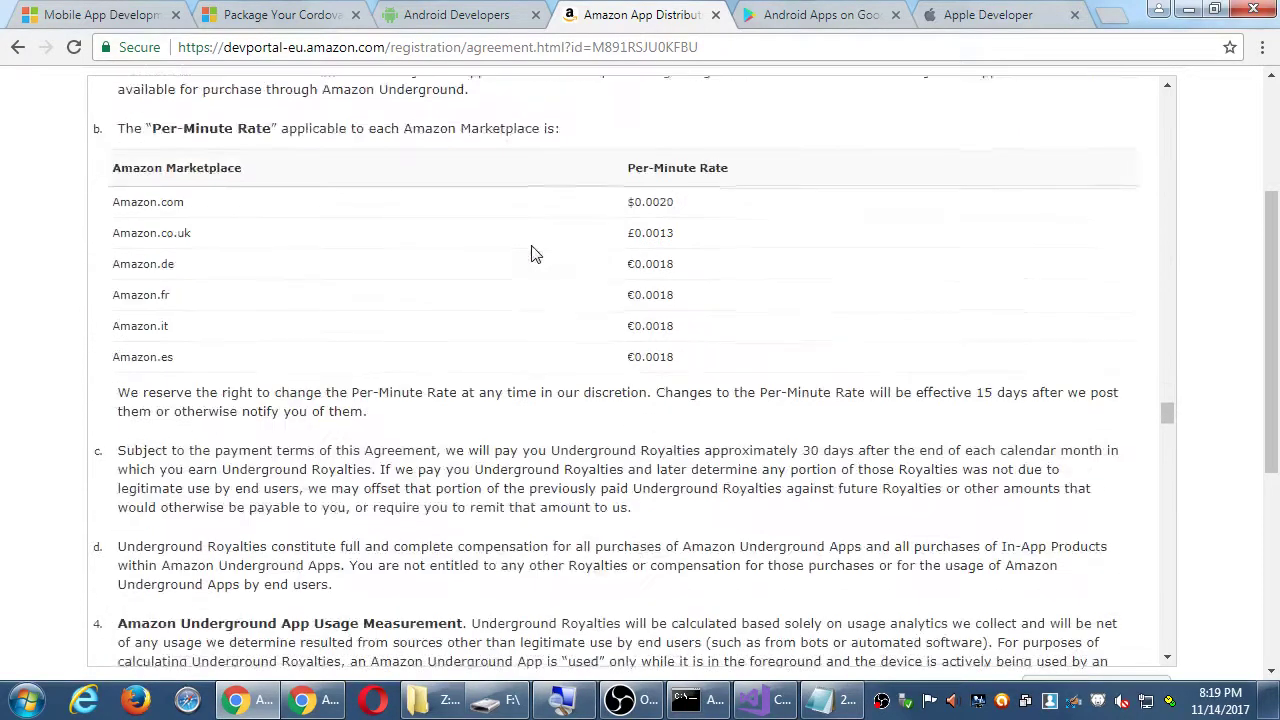
{"action": "scroll", "coordinate": [533, 255], "scroll_direction": "down", "scroll_amount": 4}
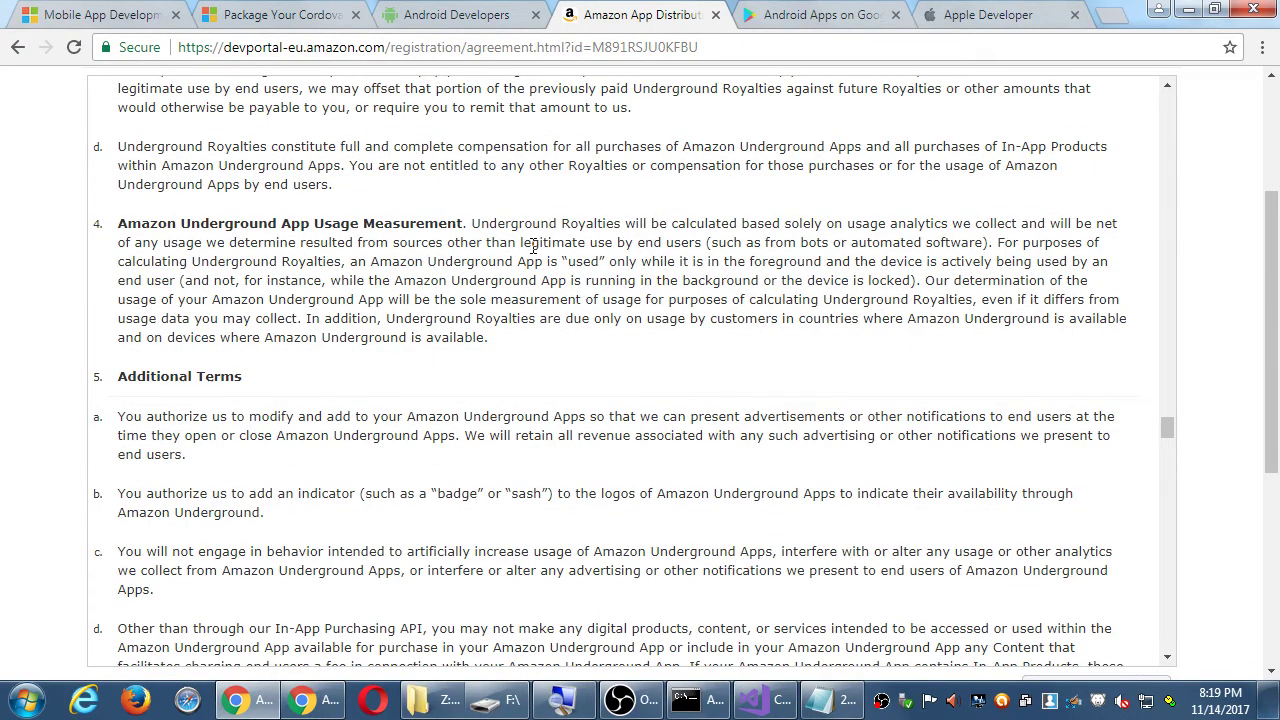
{"action": "scroll", "coordinate": [533, 248], "scroll_direction": "down", "scroll_amount": 5}
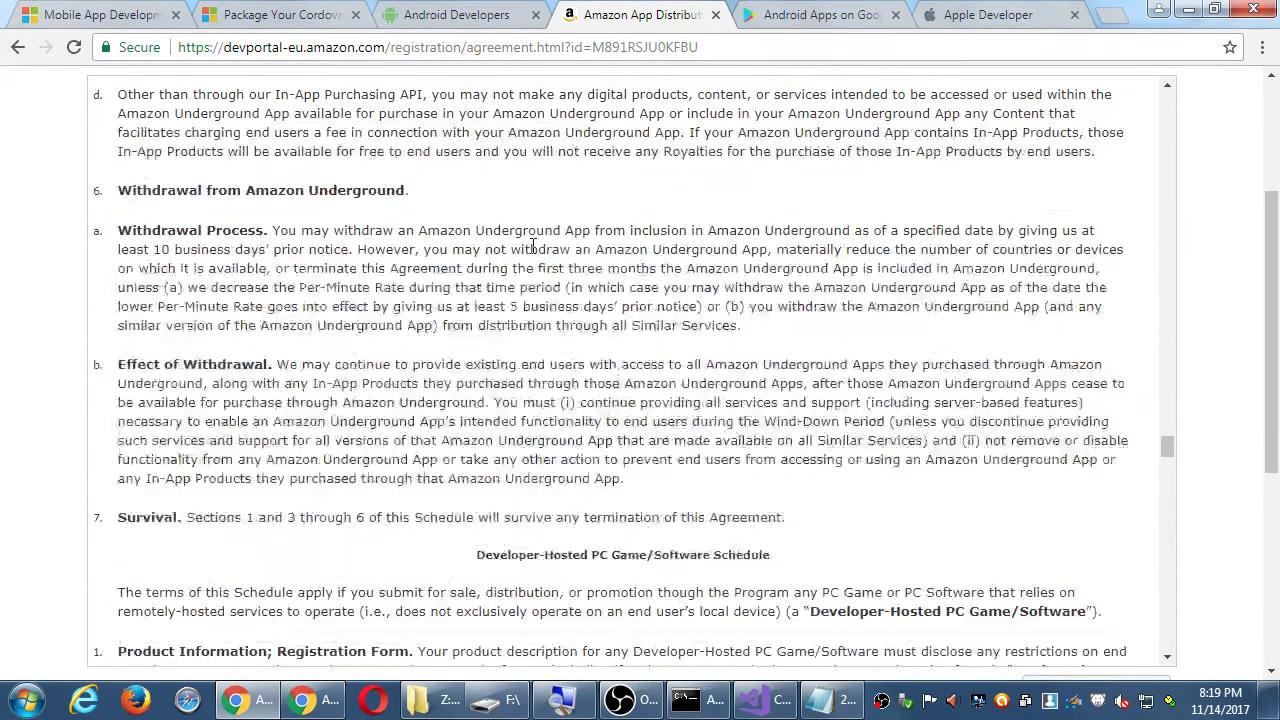
{"action": "scroll", "coordinate": [533, 248], "scroll_direction": "down", "scroll_amount": 3}
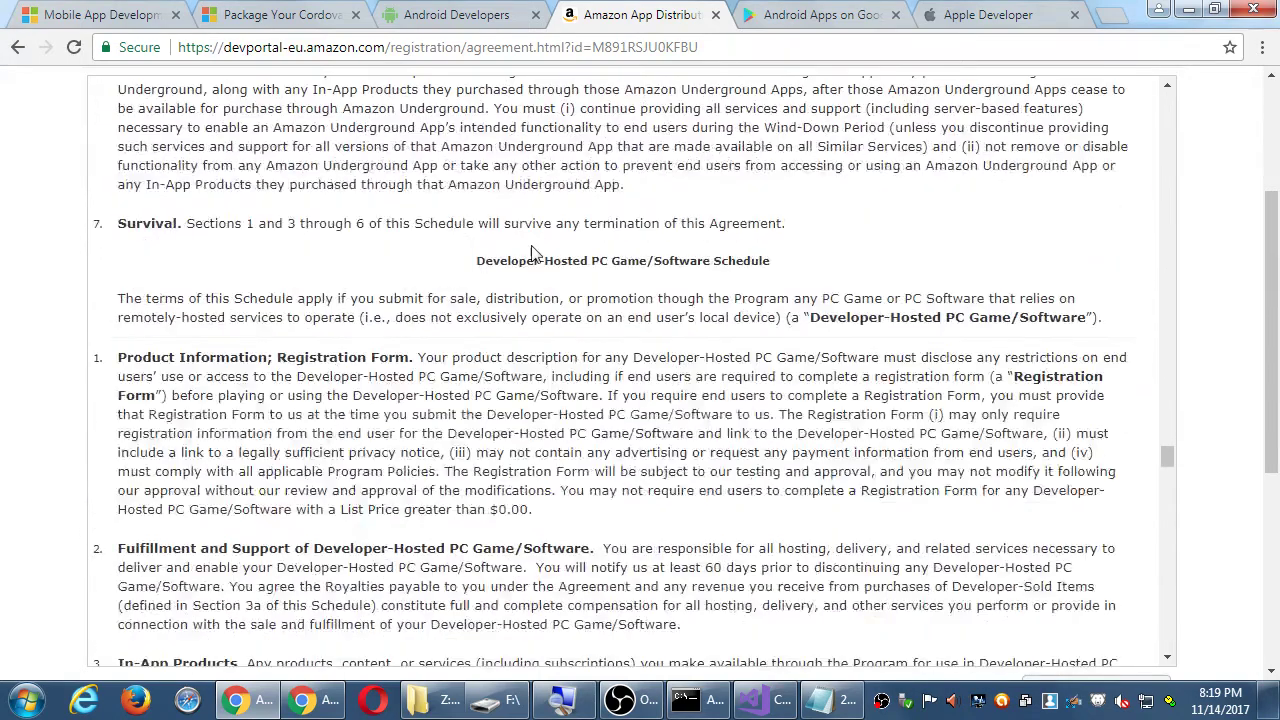
{"action": "scroll", "coordinate": [533, 253], "scroll_direction": "down", "scroll_amount": 2}
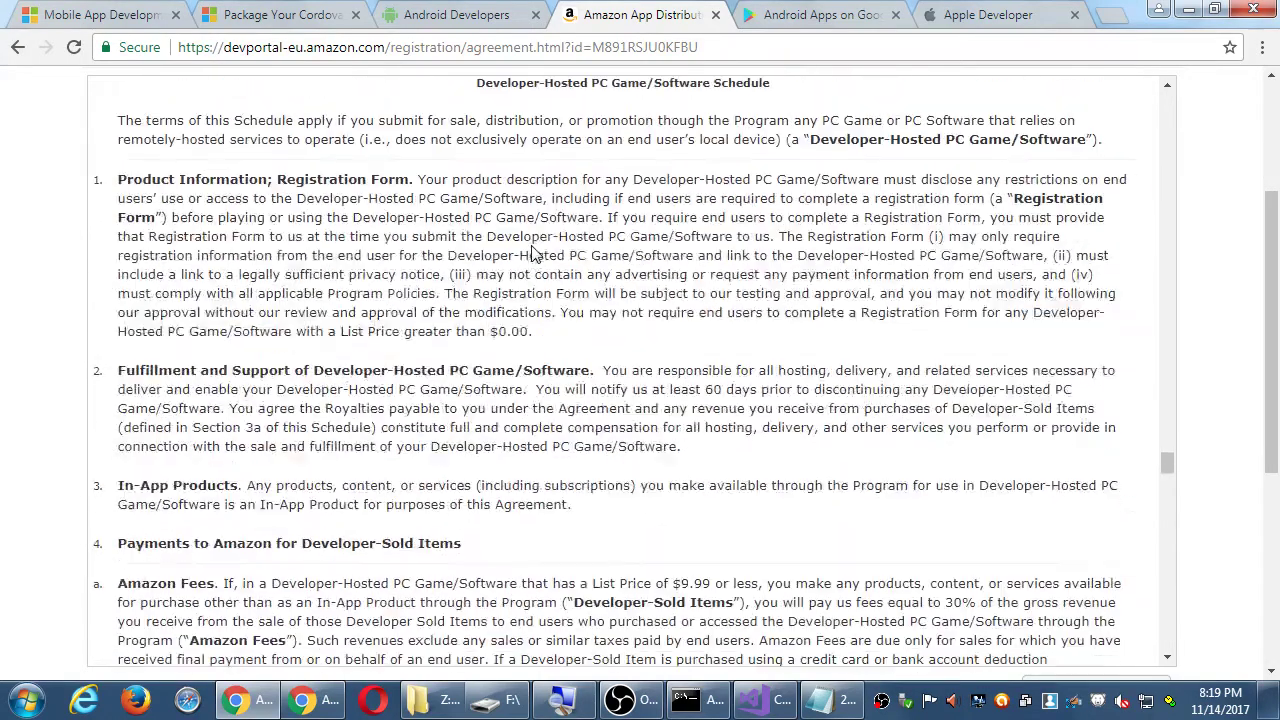
{"action": "scroll", "coordinate": [533, 253], "scroll_direction": "down", "scroll_amount": 8}
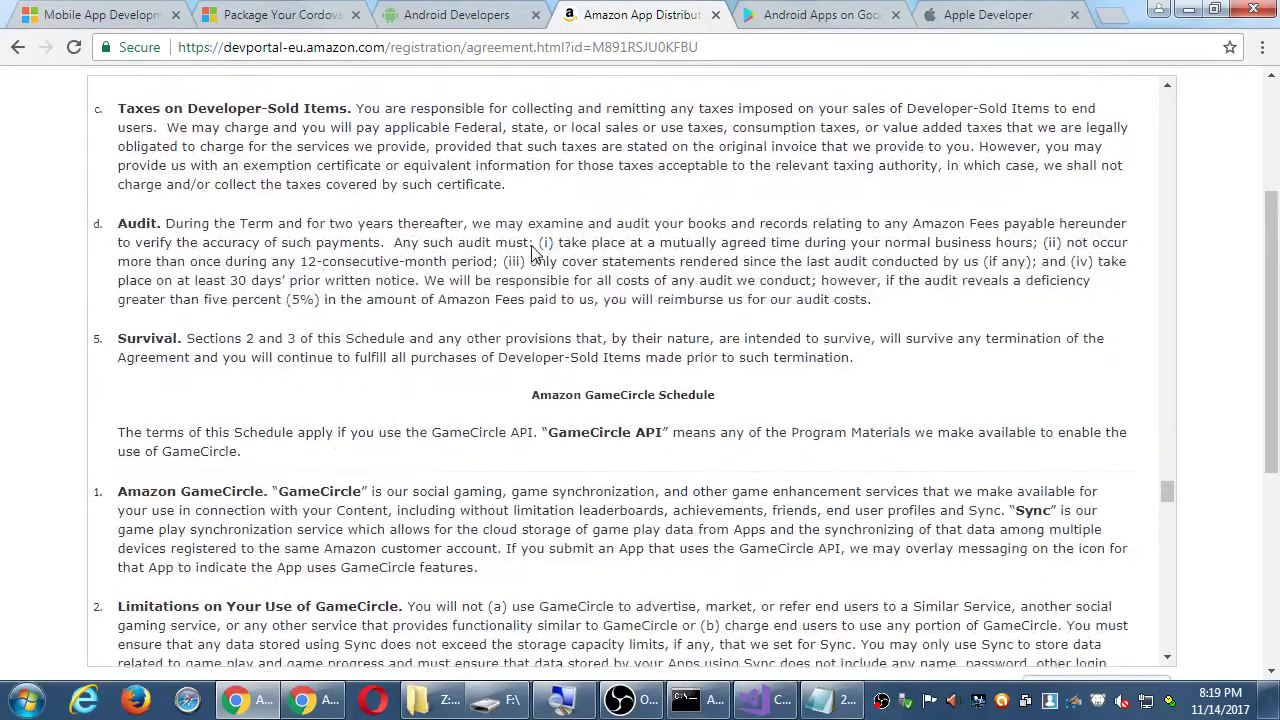
{"action": "scroll", "coordinate": [533, 253], "scroll_direction": "up", "scroll_amount": 2}
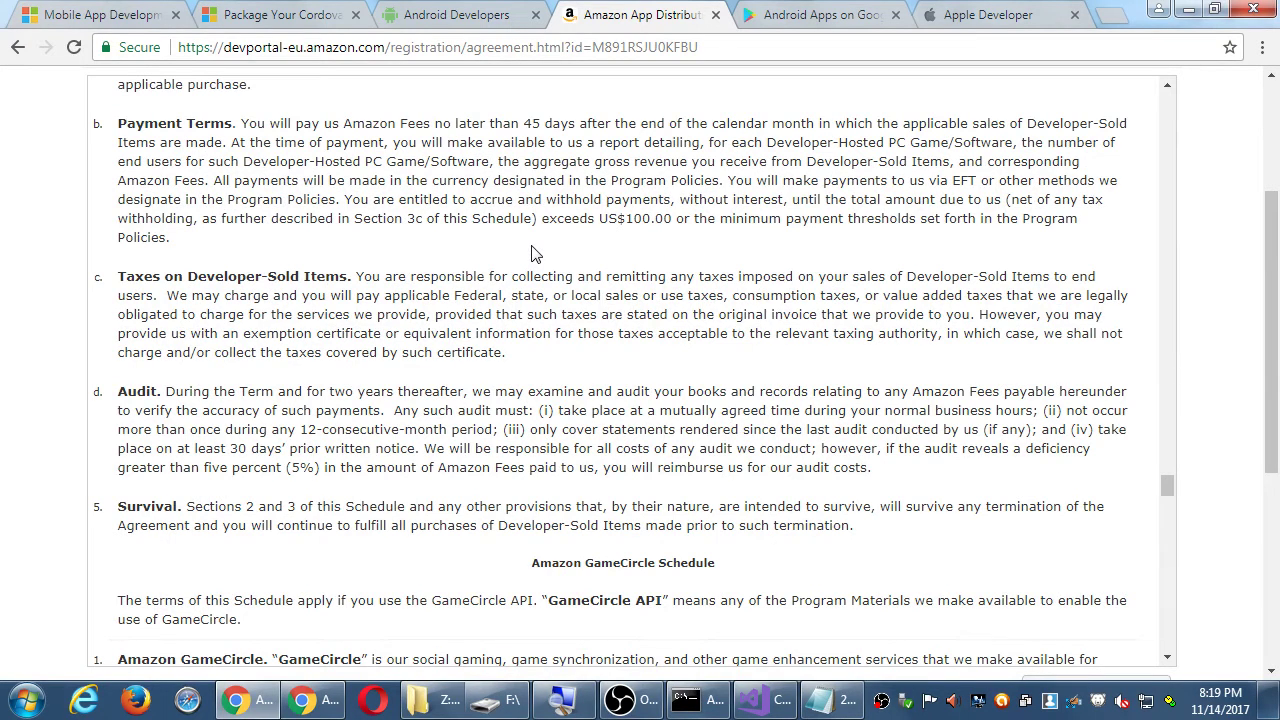
{"action": "scroll", "coordinate": [531, 253], "scroll_direction": "down", "scroll_amount": 10}
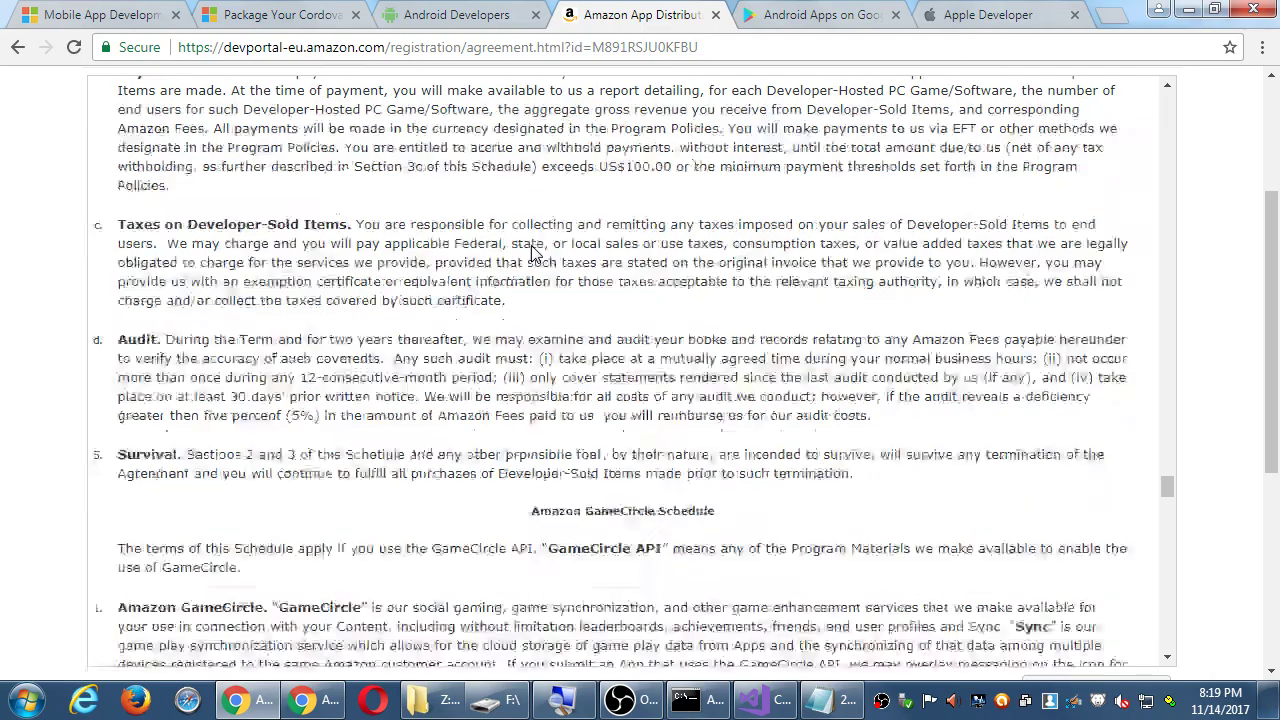
{"action": "scroll", "coordinate": [533, 245], "scroll_direction": "down", "scroll_amount": 20}
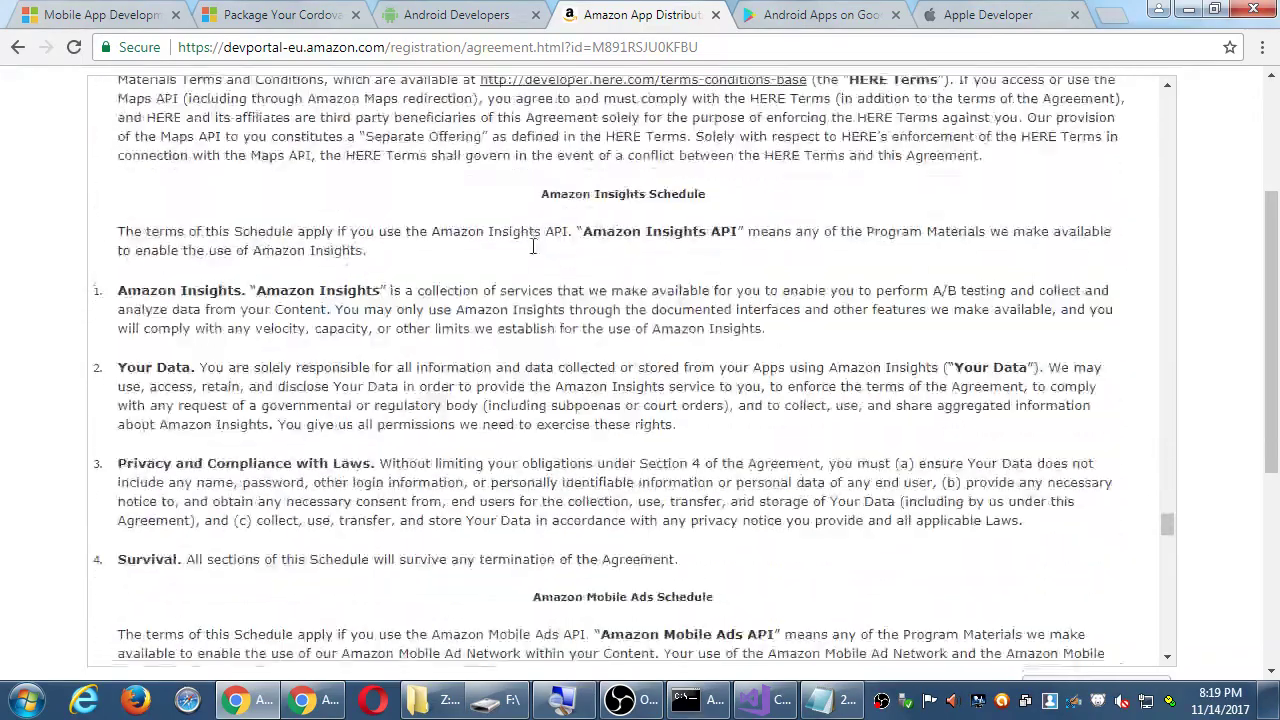
{"action": "scroll", "coordinate": [532, 253], "scroll_direction": "down", "scroll_amount": 20}
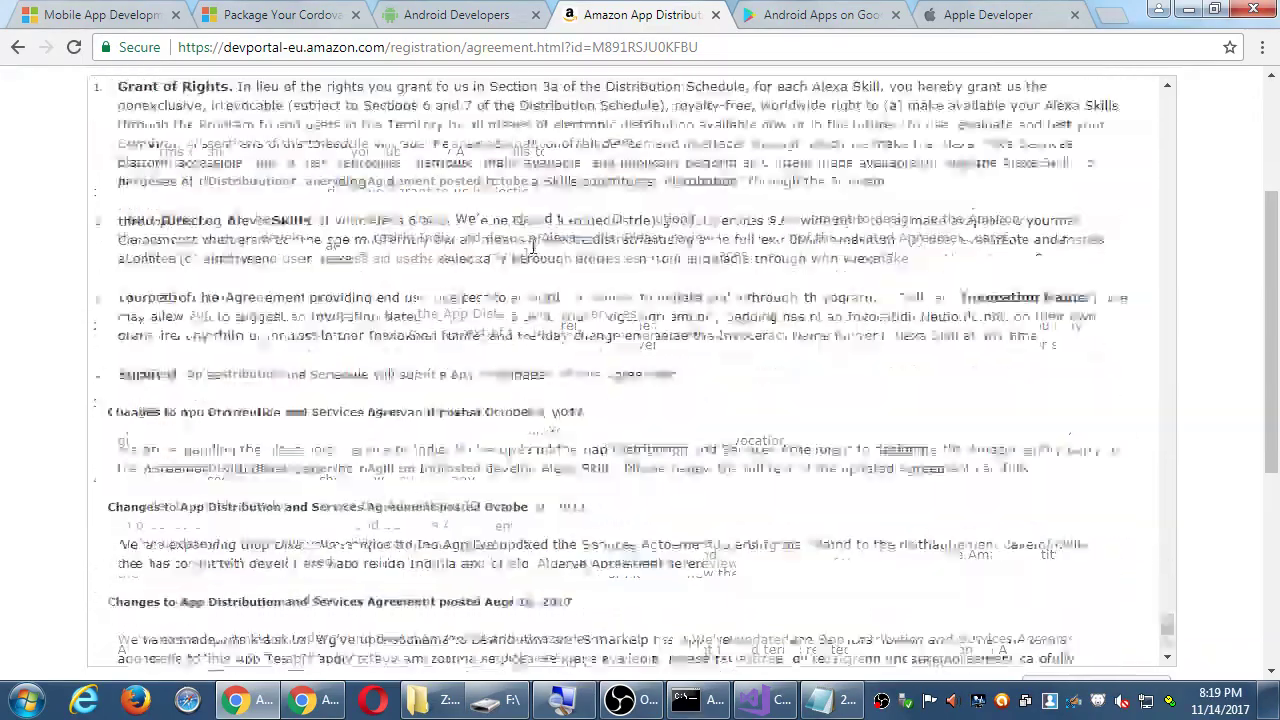
{"action": "scroll", "coordinate": [531, 250], "scroll_direction": "up", "scroll_amount": 3}
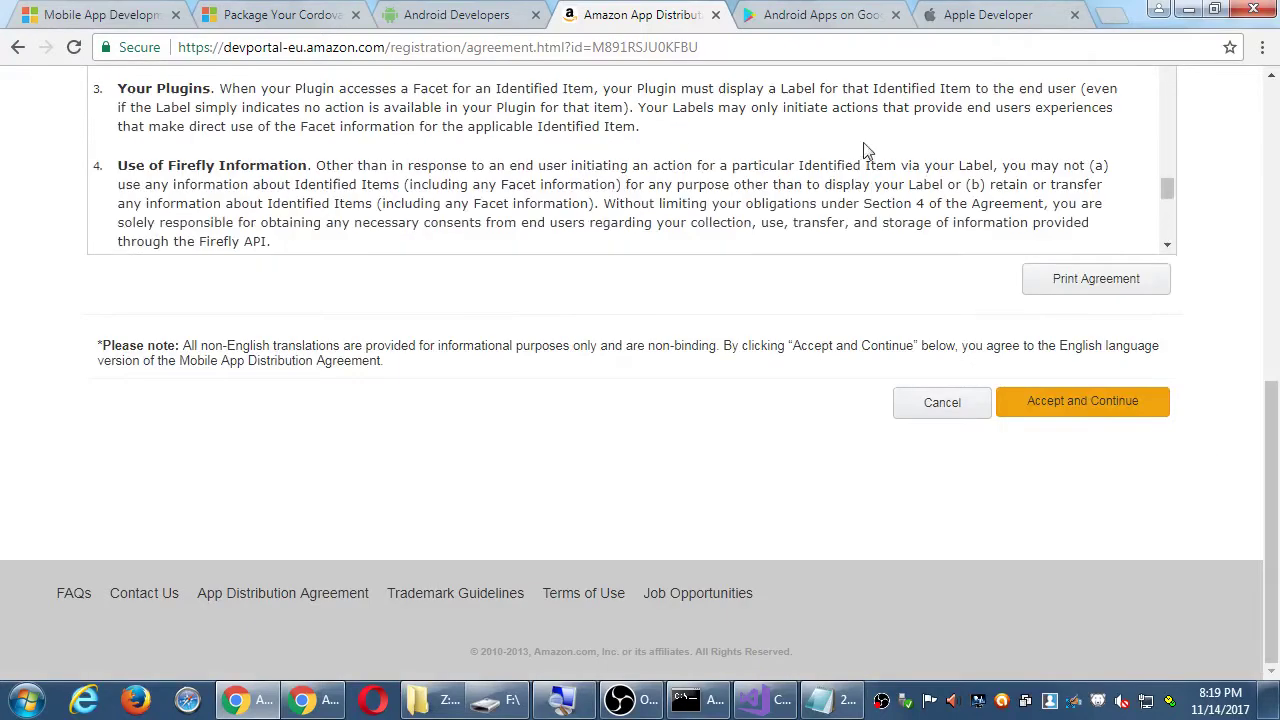
- Read through the agreement, briefly highlighting the Trojan horses and malware wording in clause f
{"action": "left_click_drag", "start_coordinate": [1172, 197], "coordinate": [1188, 150]}
{"action": "scroll", "coordinate": [1188, 150], "scroll_direction": "up", "scroll_amount": 4}
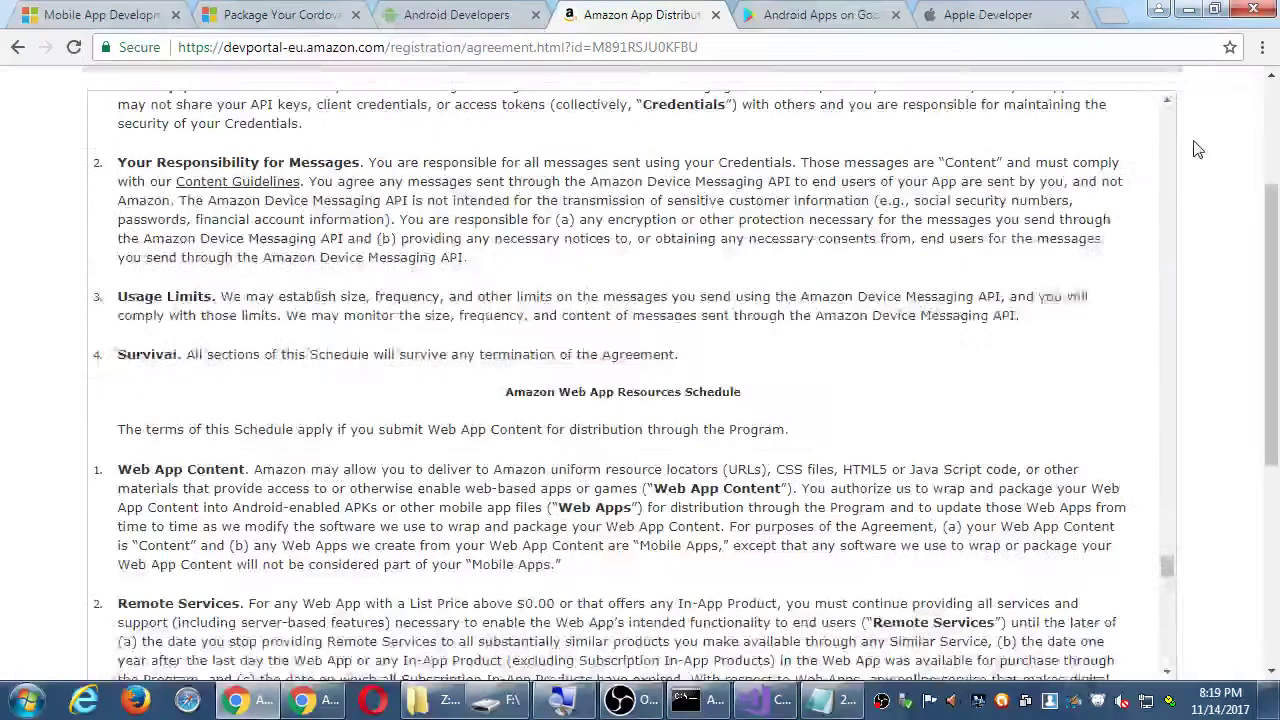
{"action": "left_click_drag", "start_coordinate": [1176, 555], "coordinate": [1159, 95]}
{"action": "scroll", "coordinate": [860, 229], "scroll_direction": "down", "scroll_amount": 15}
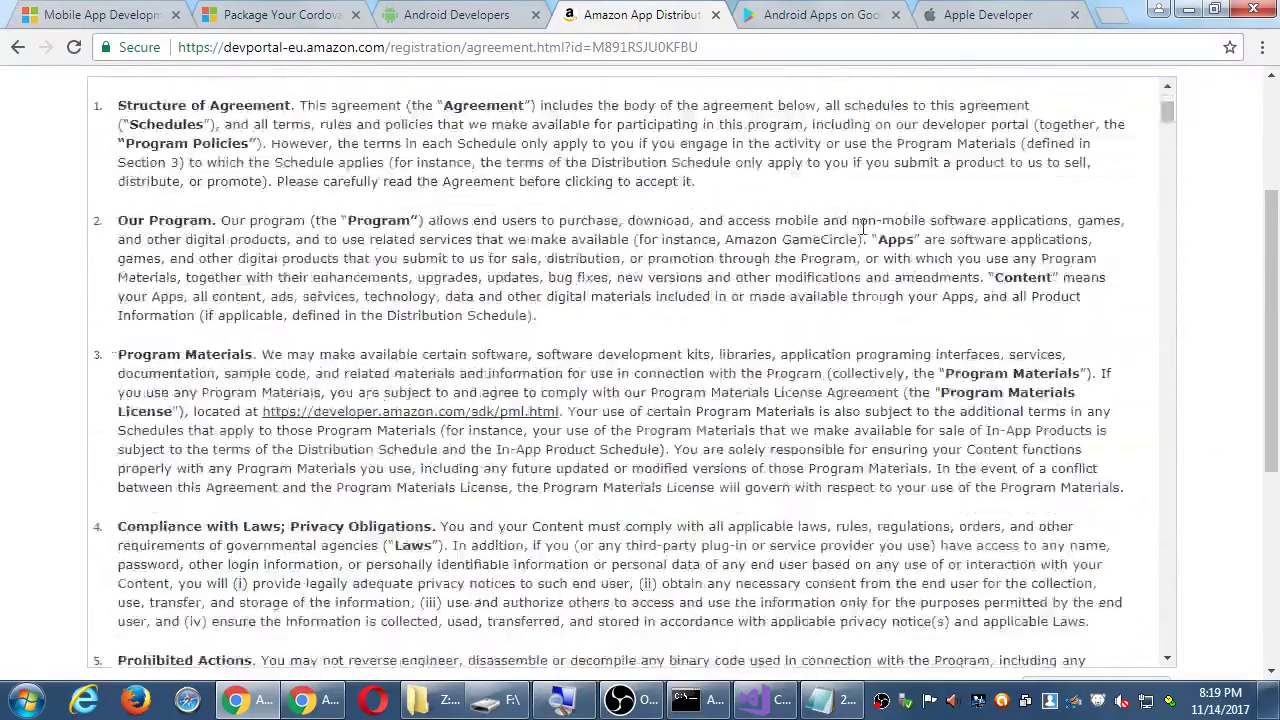
{"action": "scroll", "coordinate": [858, 229], "scroll_direction": "down", "scroll_amount": 9}
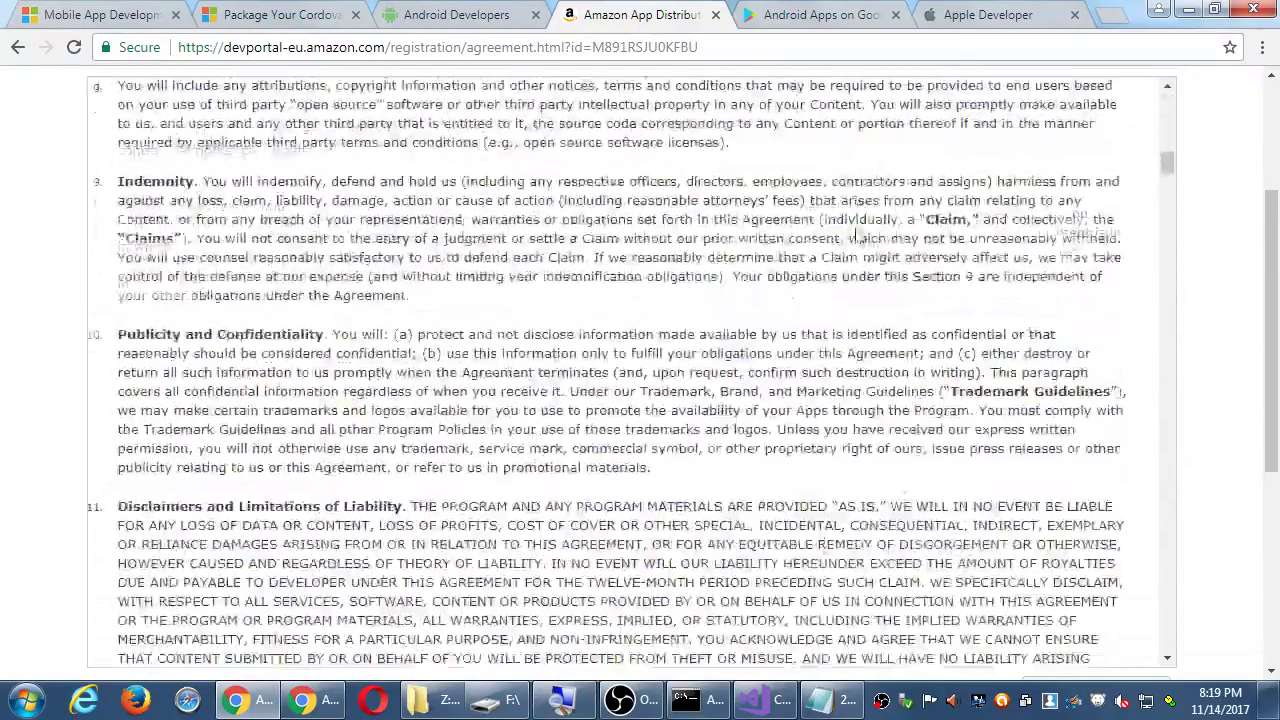
{"action": "scroll", "coordinate": [857, 229], "scroll_direction": "up", "scroll_amount": 4}
{"action": "scroll", "coordinate": [857, 229], "scroll_direction": "up", "scroll_amount": 3}
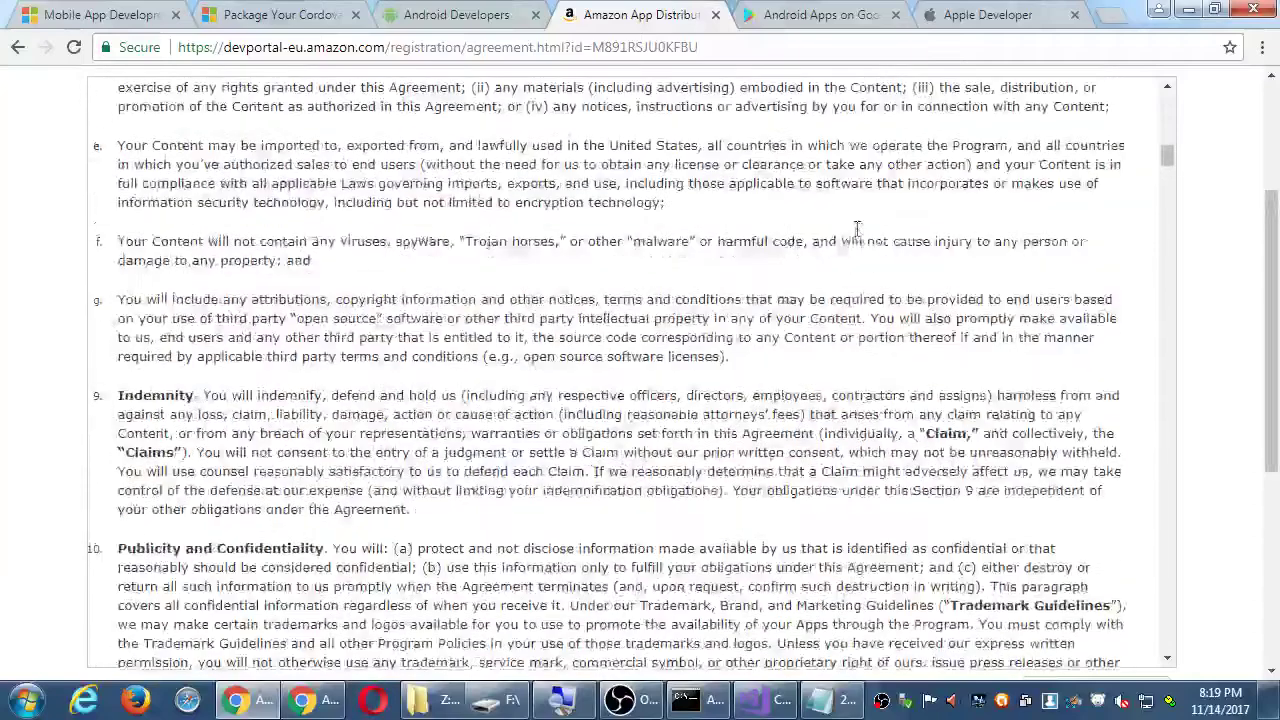
{"action": "left_click_drag", "start_coordinate": [450, 380], "coordinate": [709, 375]}
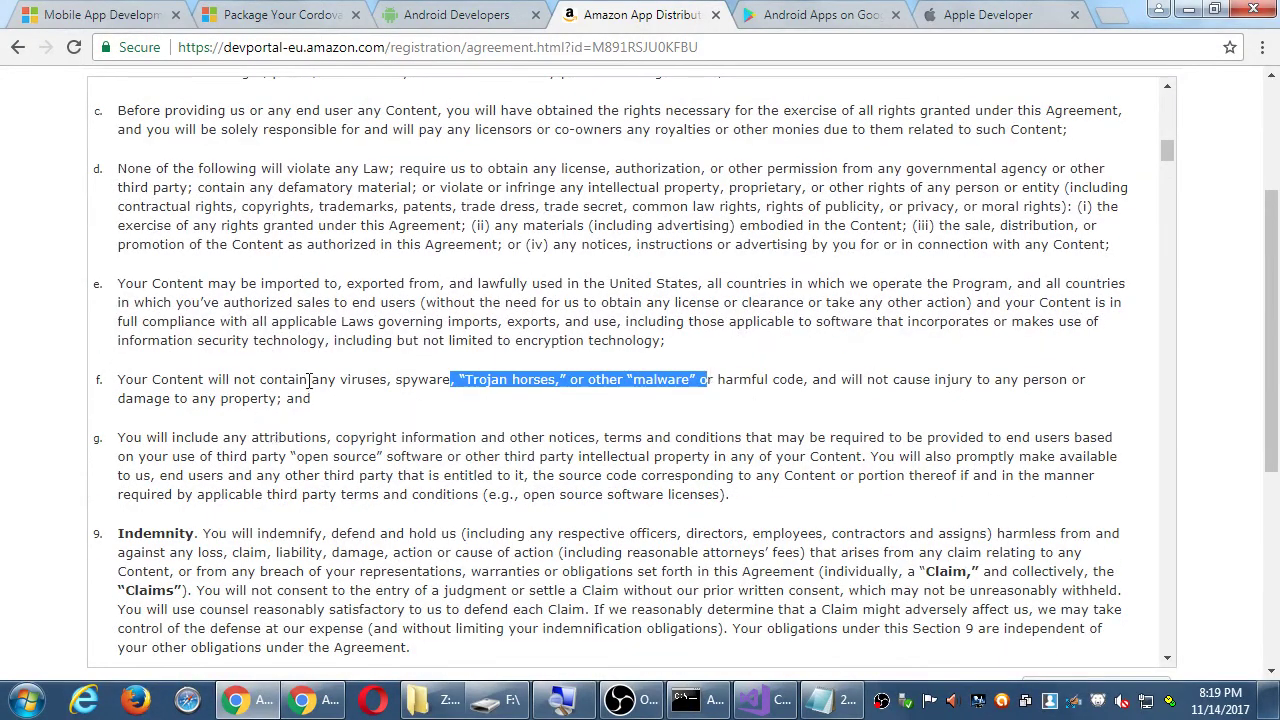
{"action": "left_click", "coordinate": [300, 378]}
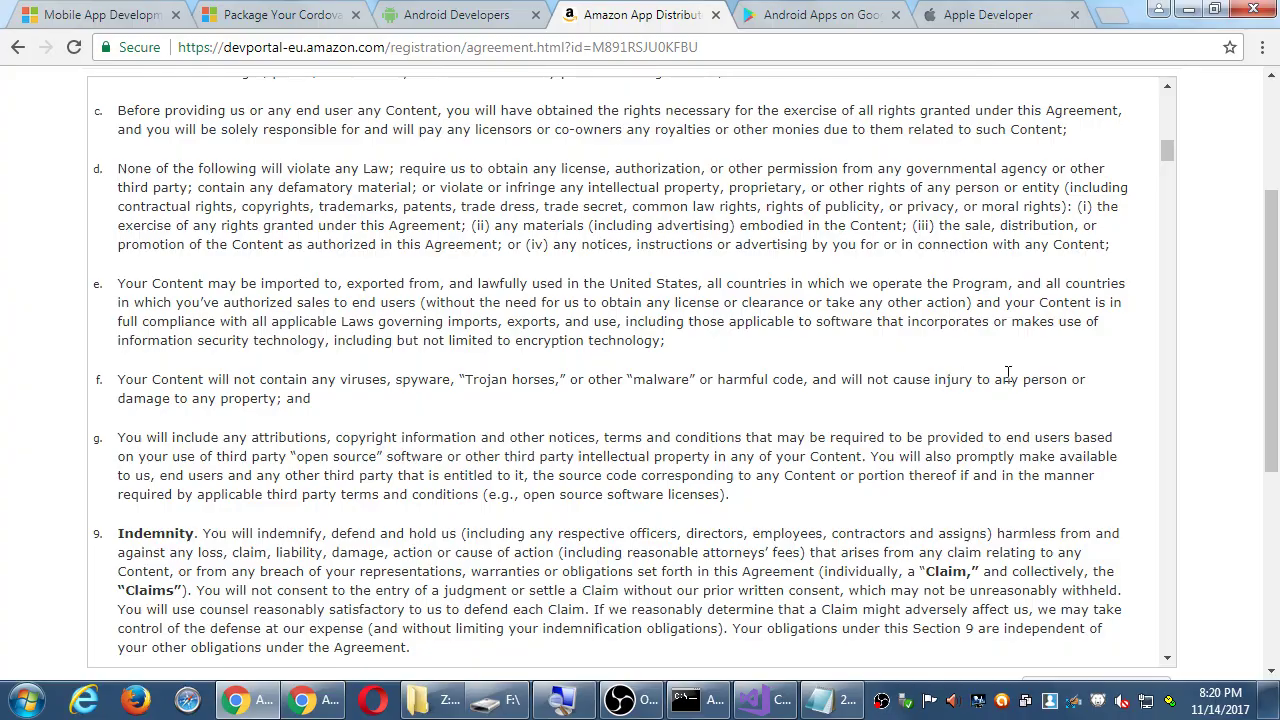
- Scroll down to the Royalty table, then bring the Notepad notes to the front
{"action": "scroll", "coordinate": [476, 374], "scroll_direction": "down", "scroll_amount": 5}
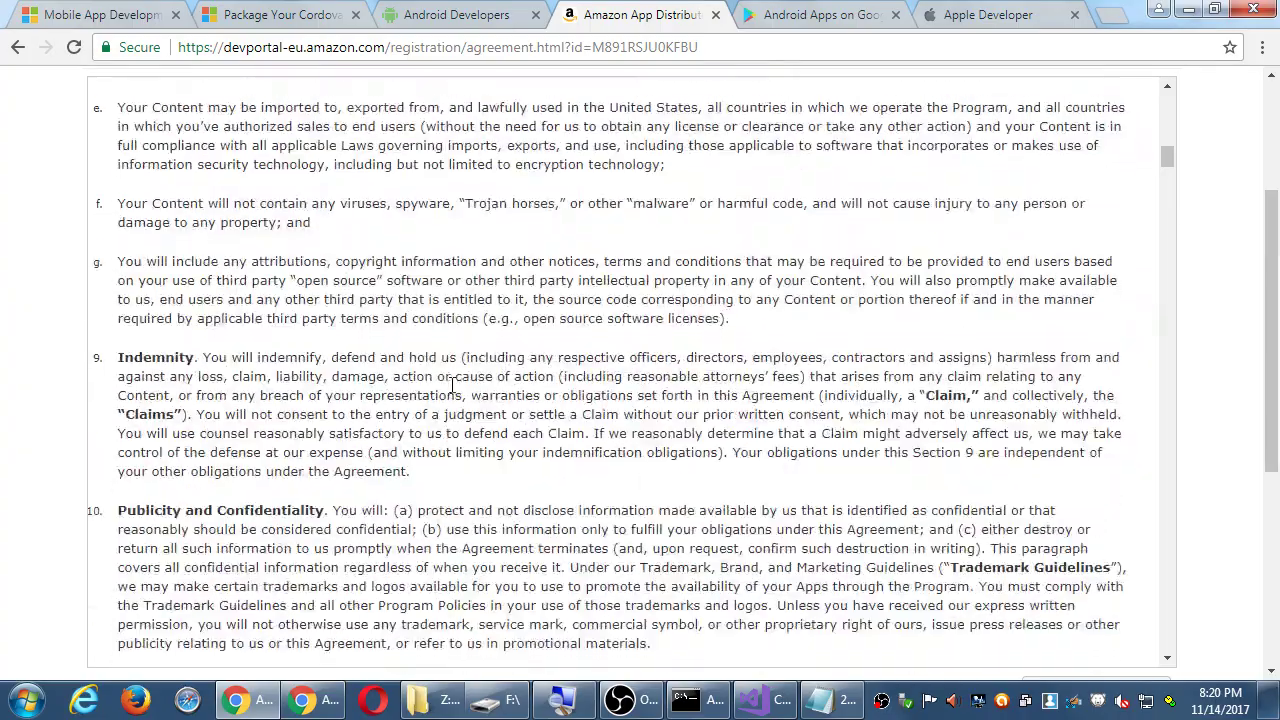
{"action": "scroll", "coordinate": [457, 374], "scroll_direction": "down", "scroll_amount": 20}
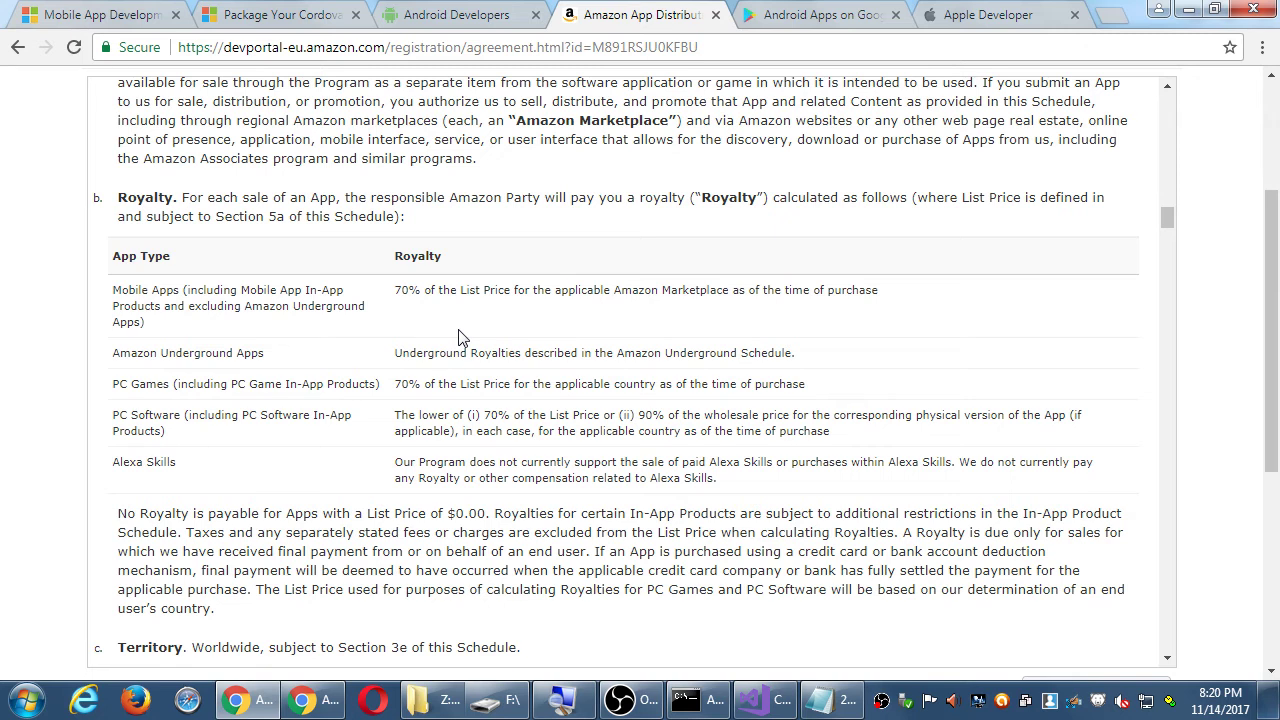
{"action": "left_click", "coordinate": [841, 705]}
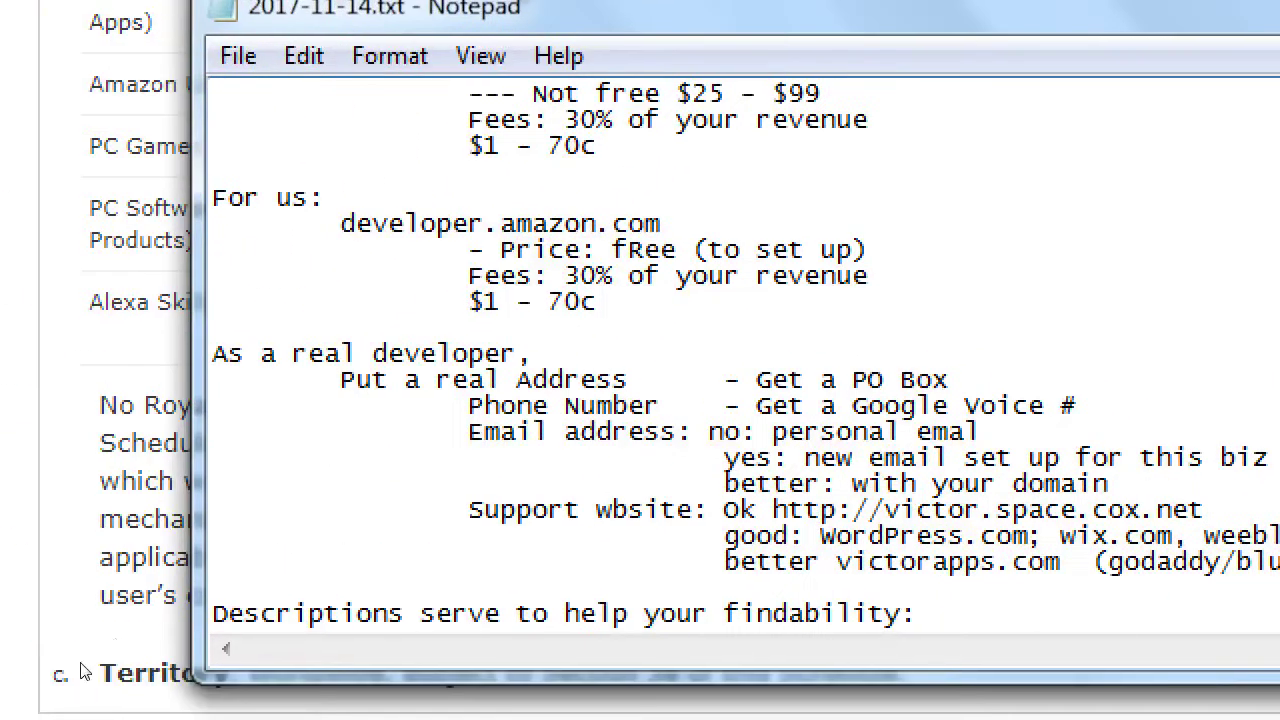
- Add the heading 'How to get rich from your apps:' at the end of the notes
{"action": "key", "text": "ctrl+End"}
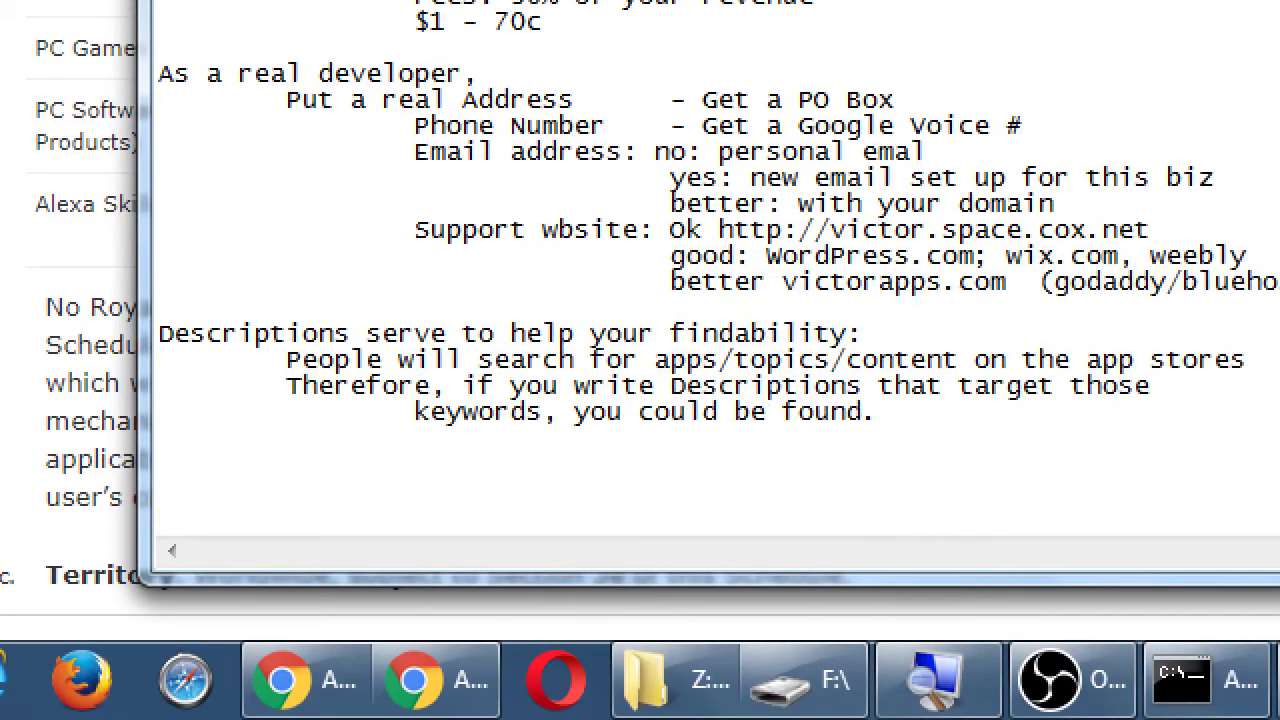
{"action": "type", "text": "How to get rich fo"}
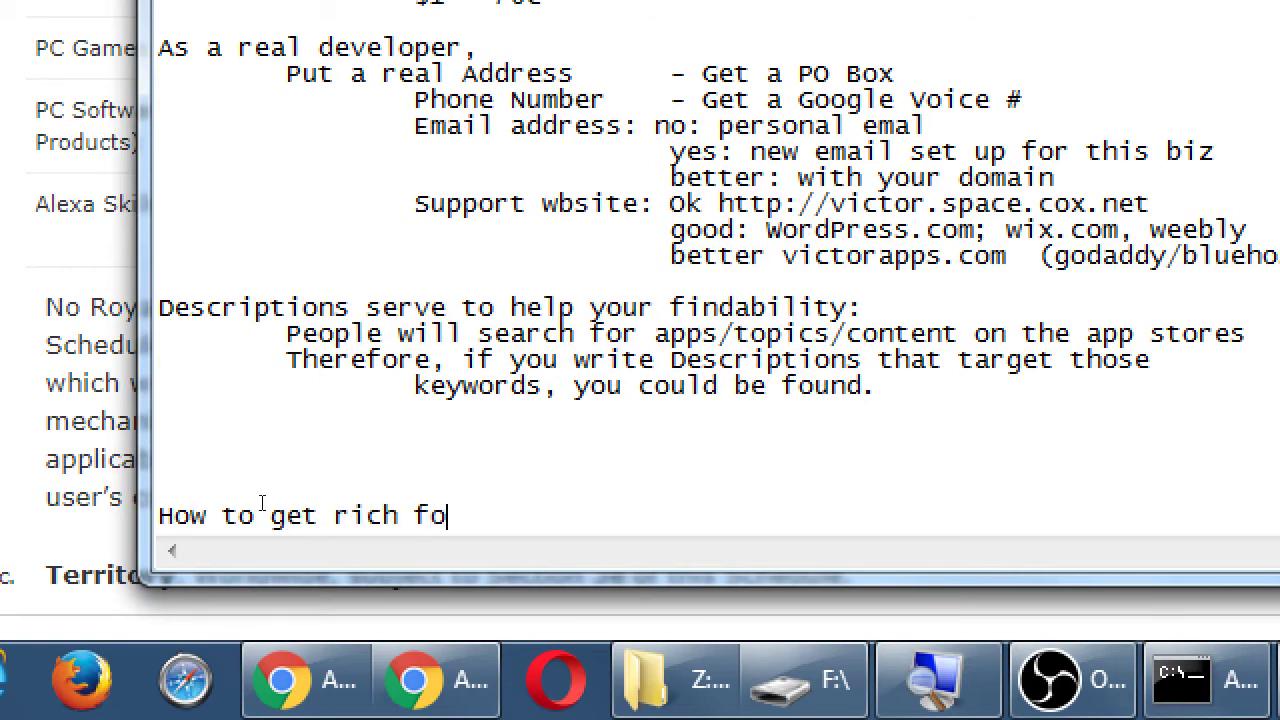
{"action": "key", "text": "BackSpace"}
{"action": "type", "text": "rom your apps:"}
{"action": "key", "text": "Return"}
{"action": "key", "text": "Return"}
{"action": "key", "text": "Return"}
{"action": "key", "text": "Return"}
{"action": "key", "text": "Return"}
{"action": "key", "text": "Return"}
{"action": "key", "text": "Return"}
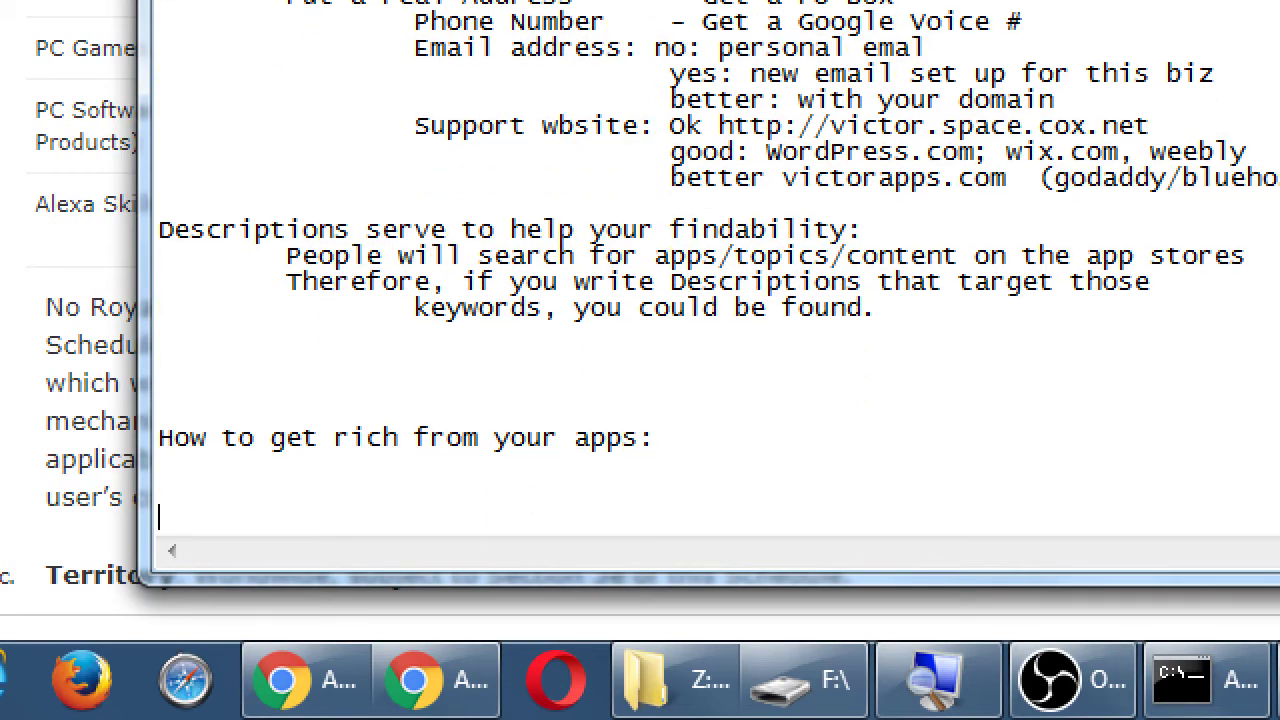
{"action": "key", "text": "BackSpace"}
{"action": "key", "text": "BackSpace"}
{"action": "key", "text": "BackSpace"}
{"action": "key", "text": "BackSpace"}
{"action": "key", "text": "BackSpace"}
{"action": "key", "text": "BackSpace"}
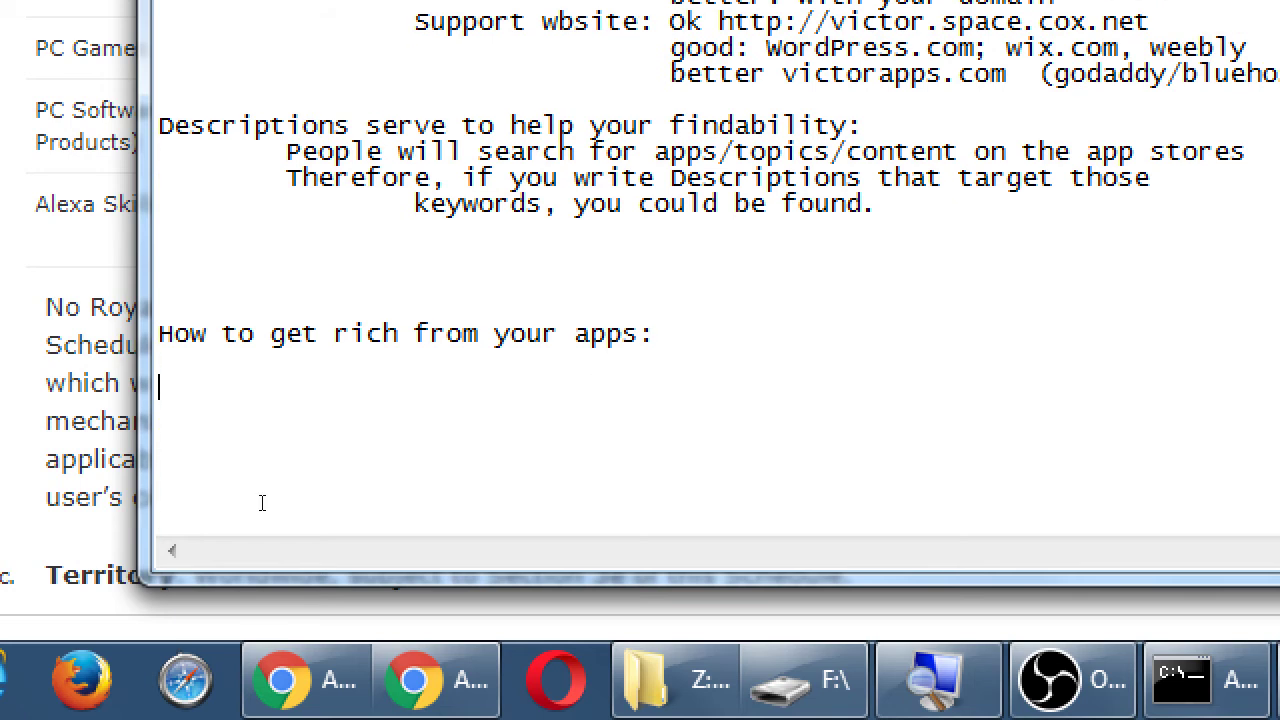
- Add the indented entry 'Direct method: Charge, up-front, for a download (99c+)'
{"action": "key", "text": "Tab"}
{"action": "type", "text": "Direct method:"}
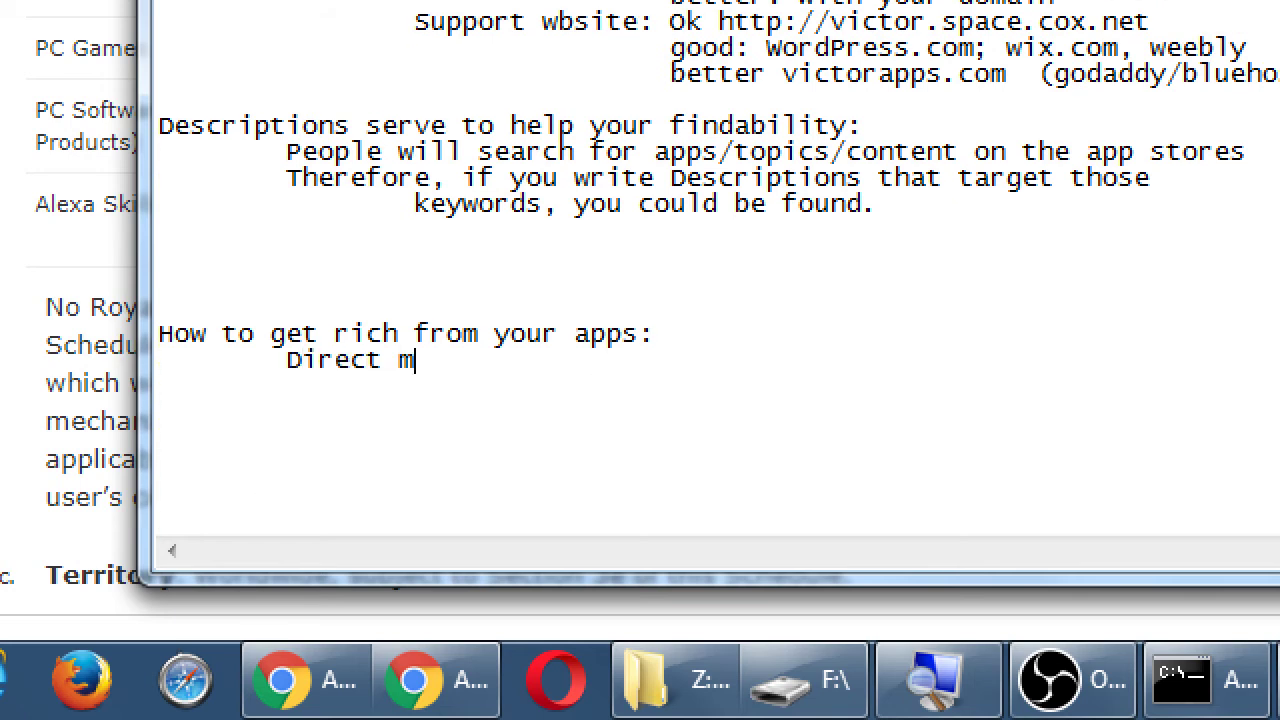
{"action": "key", "text": "Tab"}
{"action": "type", "text": "Charge, u"}
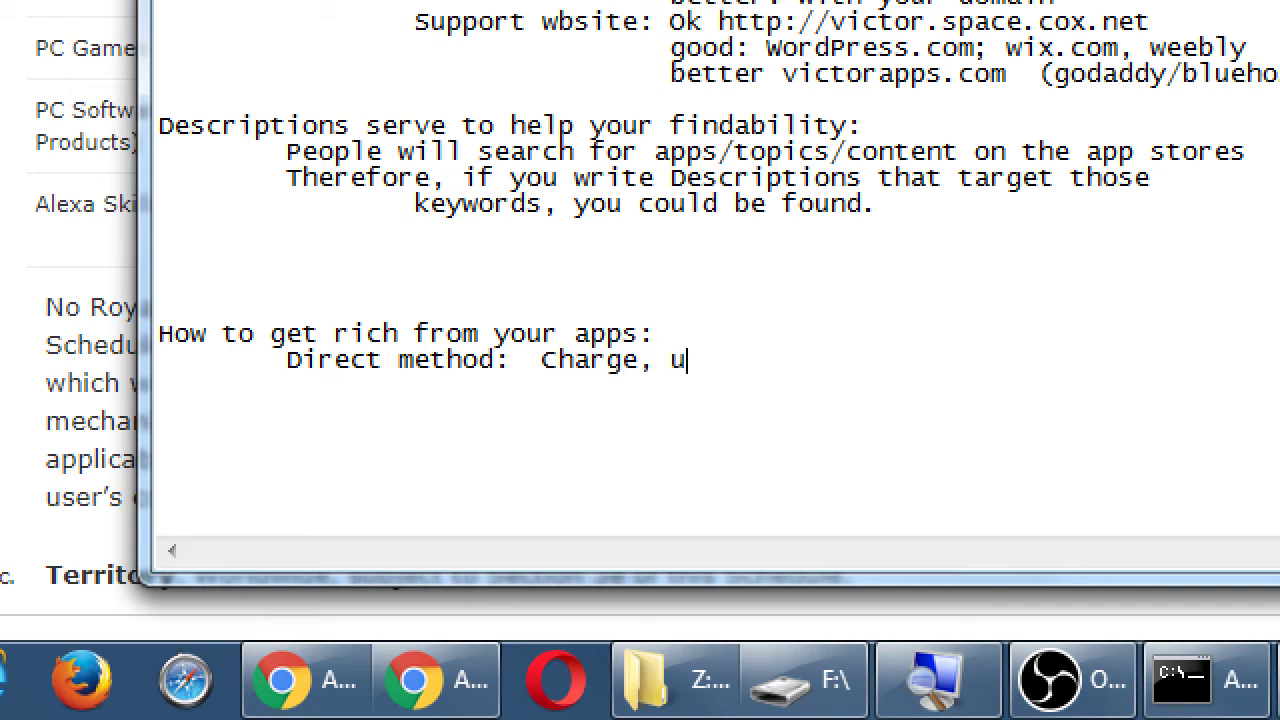
{"action": "type", "text": "p-ront"}
{"action": "key", "text": "BackSpace"}
{"action": "key", "text": "BackSpace"}
{"action": "key", "text": "BackSpace"}
{"action": "key", "text": "BackSpace"}
{"action": "type", "text": "front, for"}
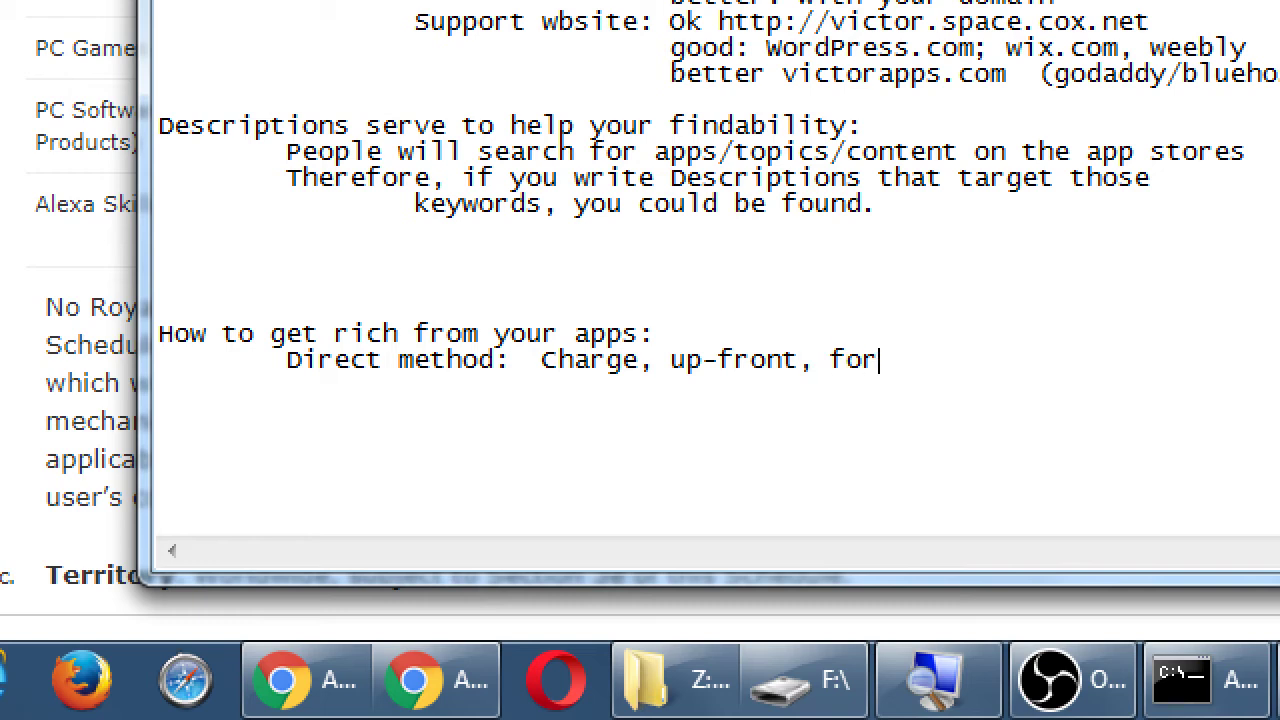
{"action": "type", "text": " a download "}
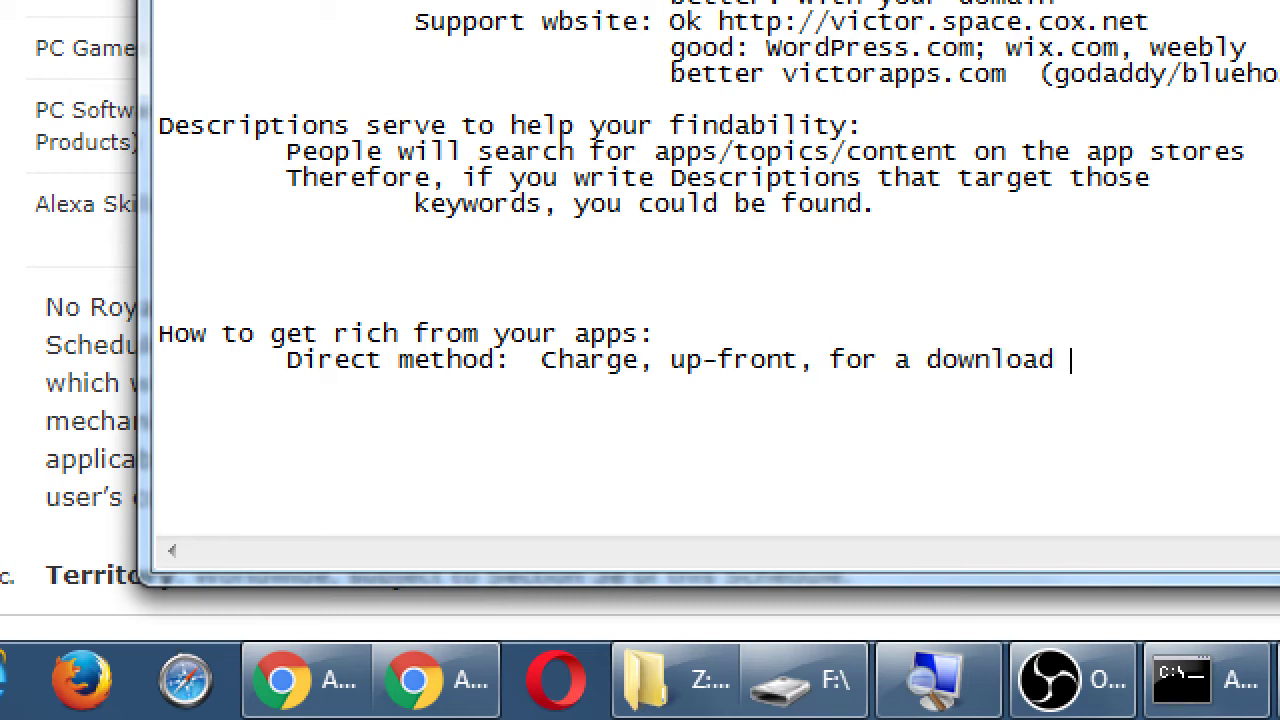
{"action": "type", "text": "(occ"}
{"action": "key", "text": "BackSpace"}
{"action": "key", "text": "BackSpace"}
{"action": "key", "text": "BackSpace"}
{"action": "type", "text": "9cc"}
{"action": "key", "text": "BackSpace"}
{"action": "key", "text": "BackSpace"}
{"action": "type", "text": "9c)+"}
- Start an indented 'In-App Purchases: Initial ap' line below it
{"action": "key", "text": "End"}
{"action": "key", "text": "Return"}
{"action": "key", "text": "Tab"}
{"action": "type", "text": "In-"}
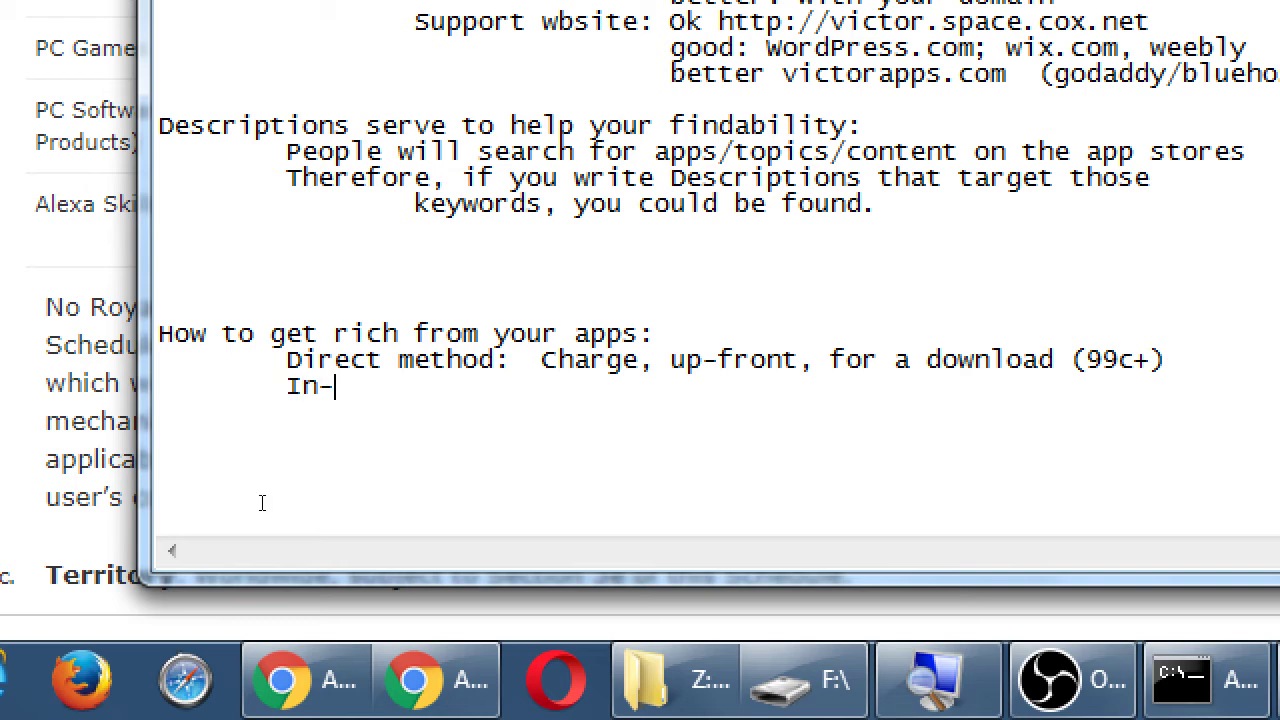
{"action": "type", "text": "App Purchae"}
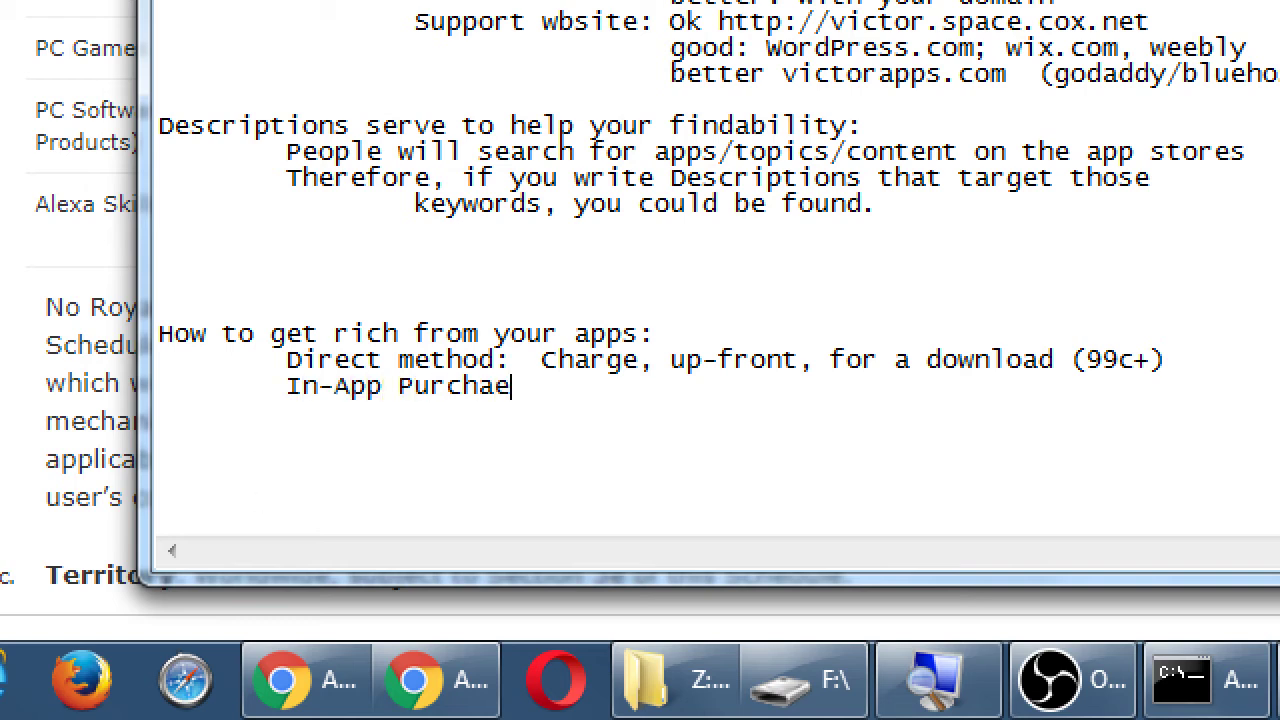
{"action": "key", "text": "BackSpace"}
{"action": "type", "text": "ses: Initial ap"}
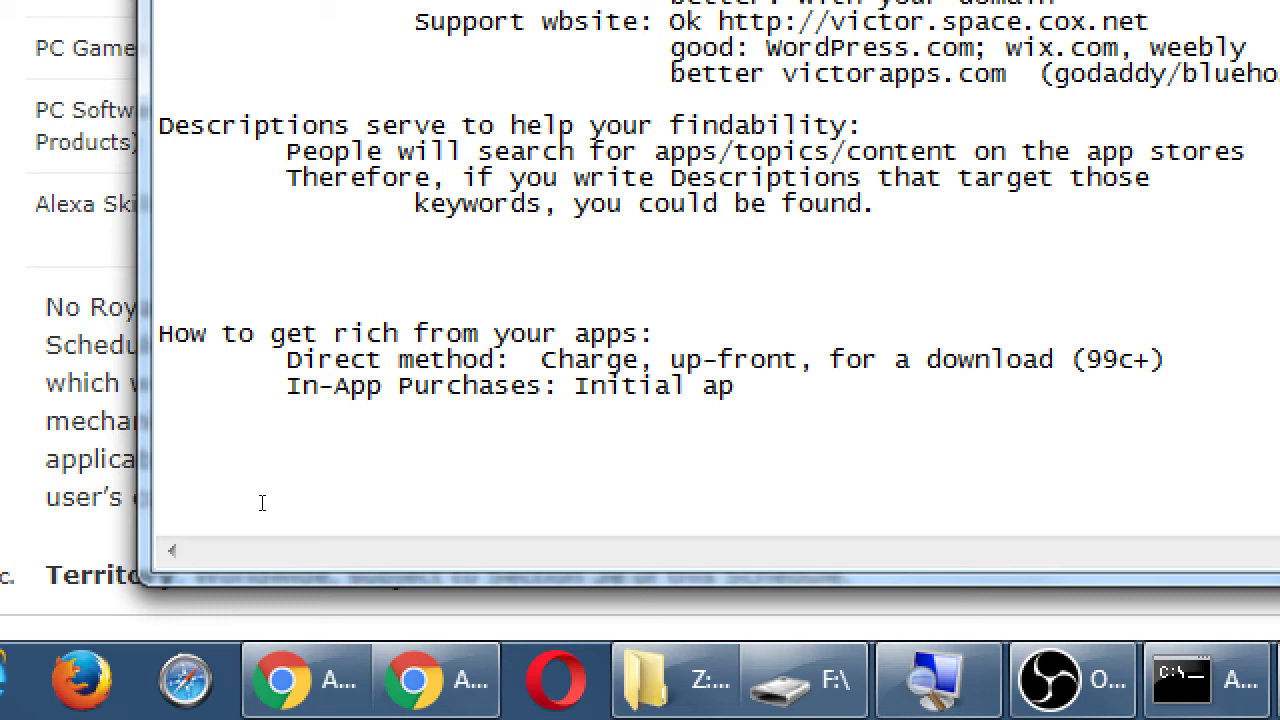
- Finish 'Initial app is free, more content is not' and add 'Advertising: Initial app, no paid content, but ads in the app'
{"action": "type", "text": "p is free, more content is not"}
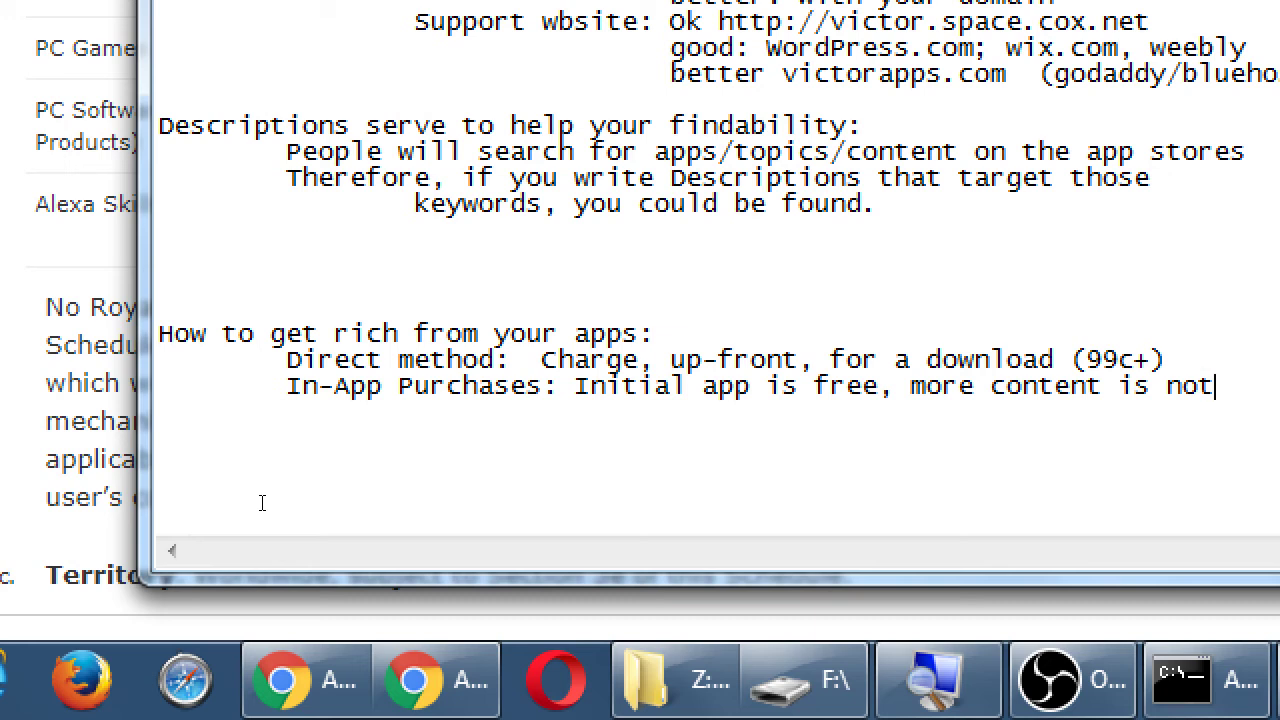
{"action": "key", "text": "Return"}
{"action": "key", "text": "Tab"}
{"action": "type", "text": "Advertising: In"}
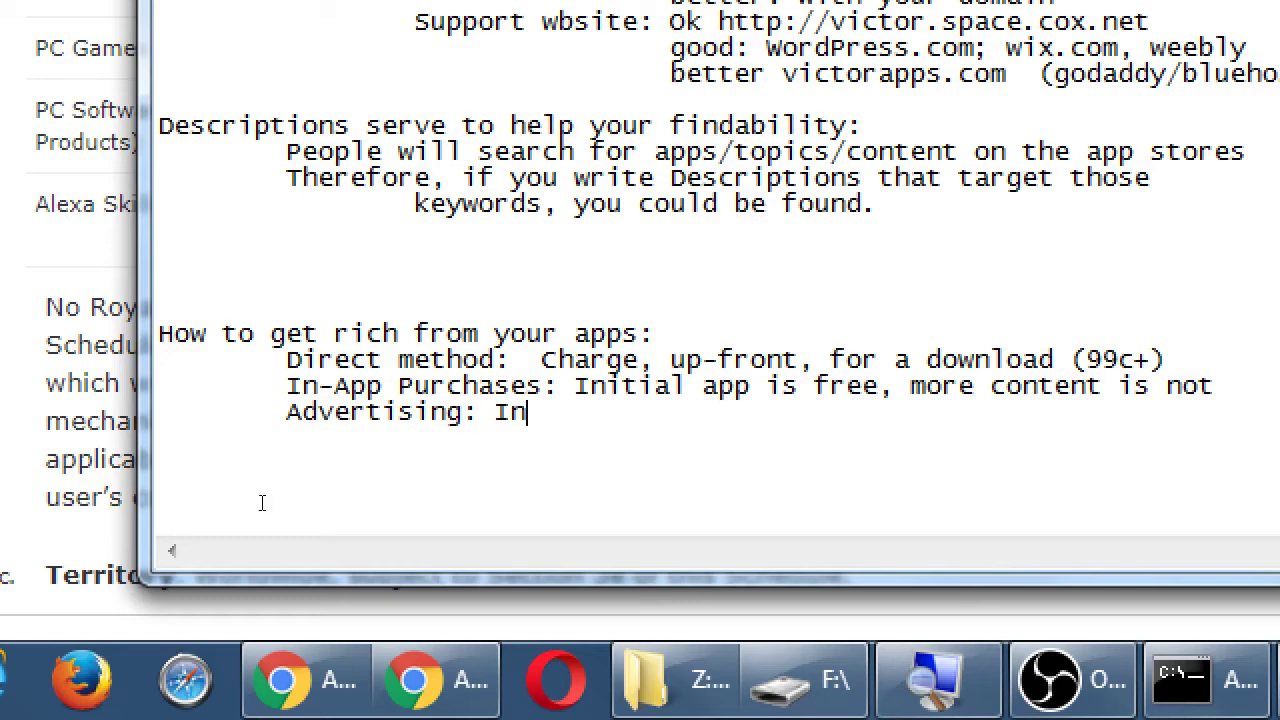
{"action": "type", "text": "itial ap"}
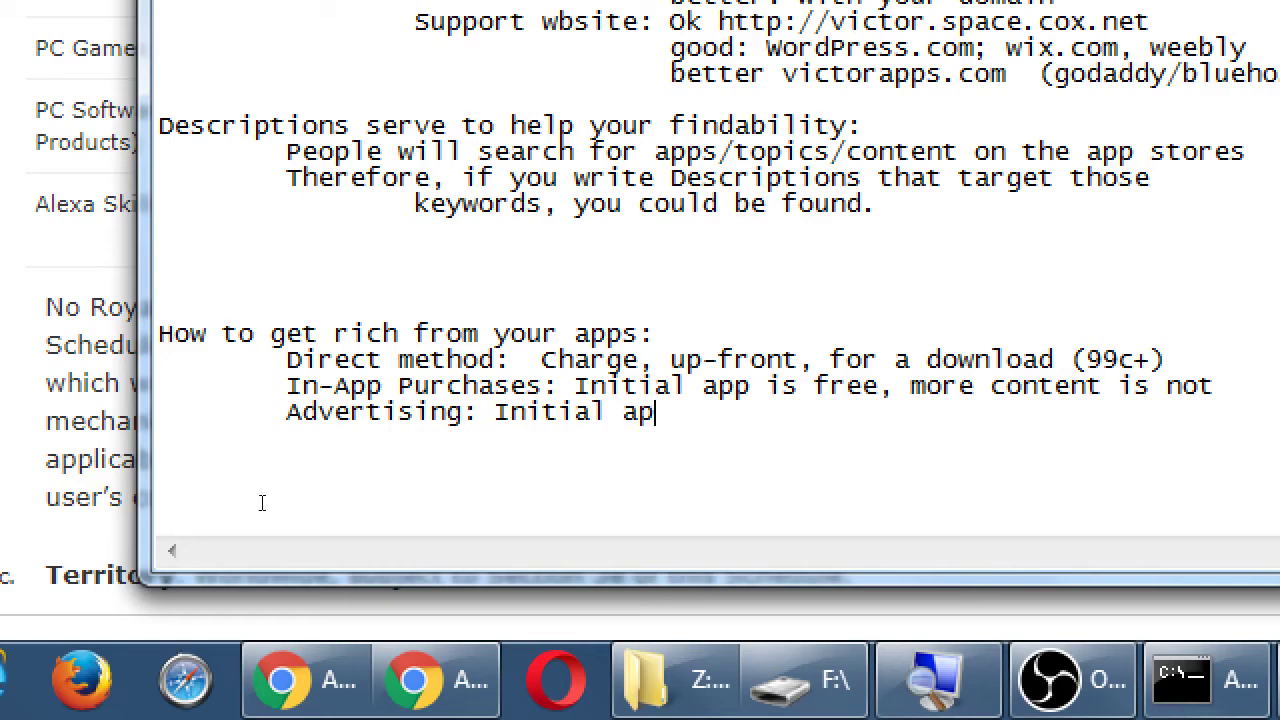
{"action": "type", "text": "p, no paid content, but apps in the"}
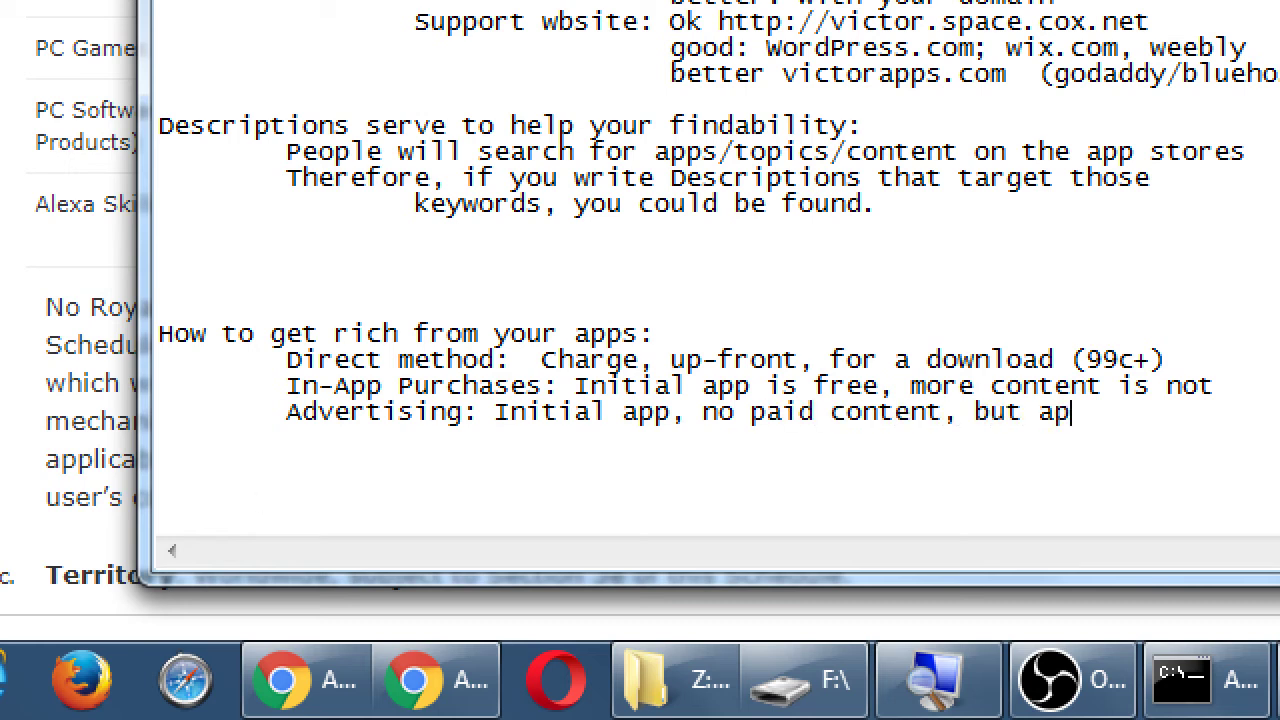
{"action": "key", "text": "BackSpace"}
{"action": "key", "text": "BackSpace"}
{"action": "key", "text": "BackSpace"}
{"action": "key", "text": "BackSpace"}
{"action": "key", "text": "BackSpace"}
{"action": "key", "text": "BackSpace"}
{"action": "key", "text": "BackSpace"}
{"action": "key", "text": "BackSpace"}
{"action": "key", "text": "BackSpace"}
{"action": "key", "text": "BackSpace"}
{"action": "type", "text": "ds in the app"}
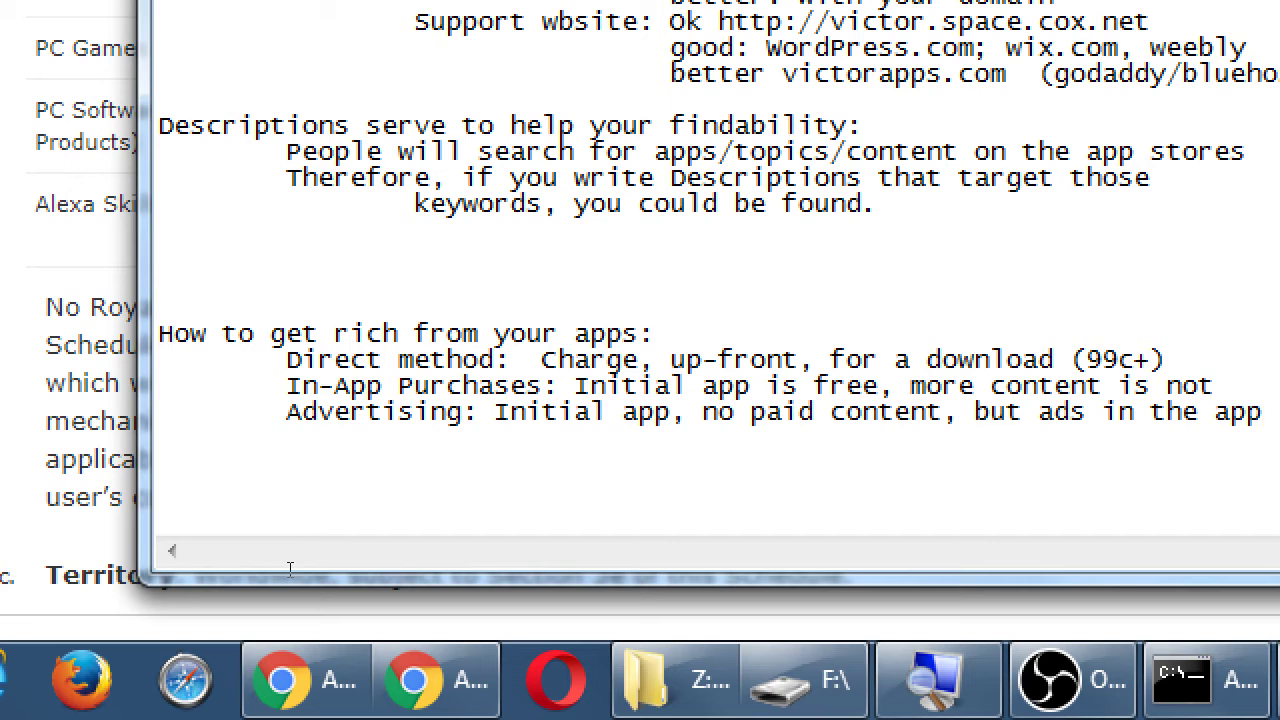
{"action": "double_click", "coordinate": [383, 412]}
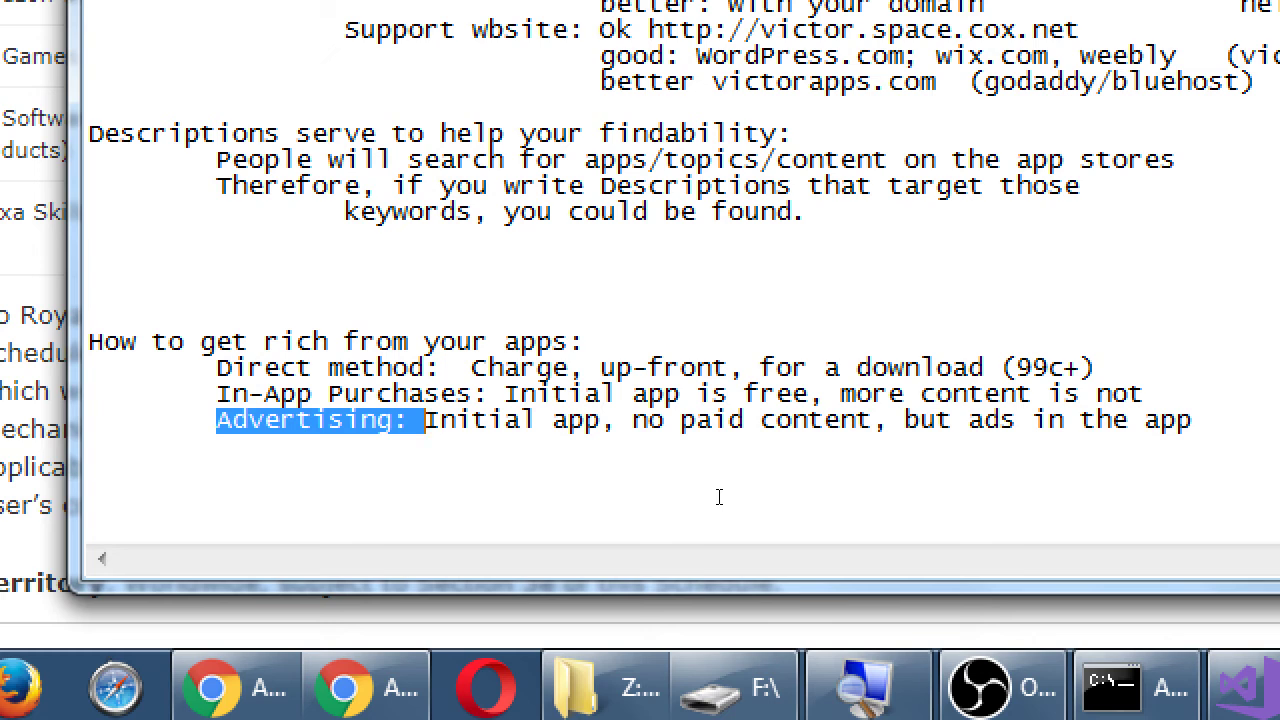
- Add the indented line '(Amazon Underground: The longer a person USES your app, the more you get paid)'
{"action": "left_click", "coordinate": [719, 497]}
{"action": "key", "text": "Return"}
{"action": "key", "text": "Tab"}
{"action": "type", "text": "("}
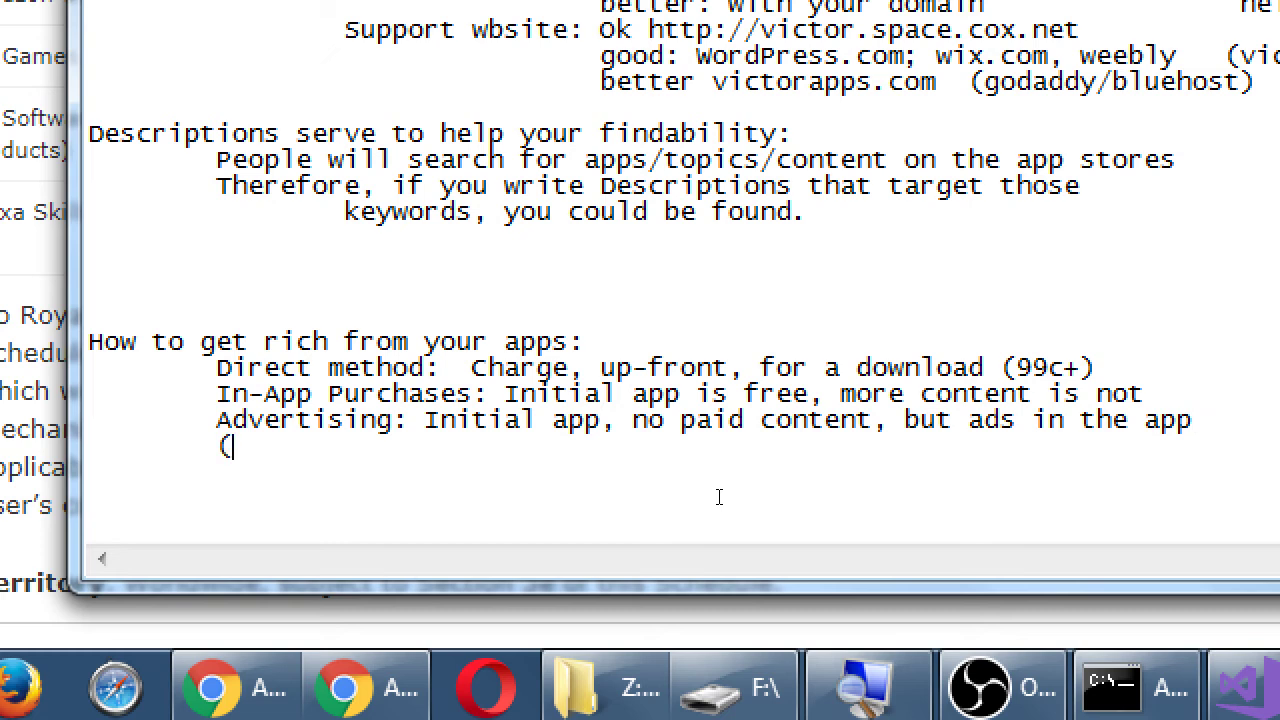
{"action": "type", "text": "Amazon"}
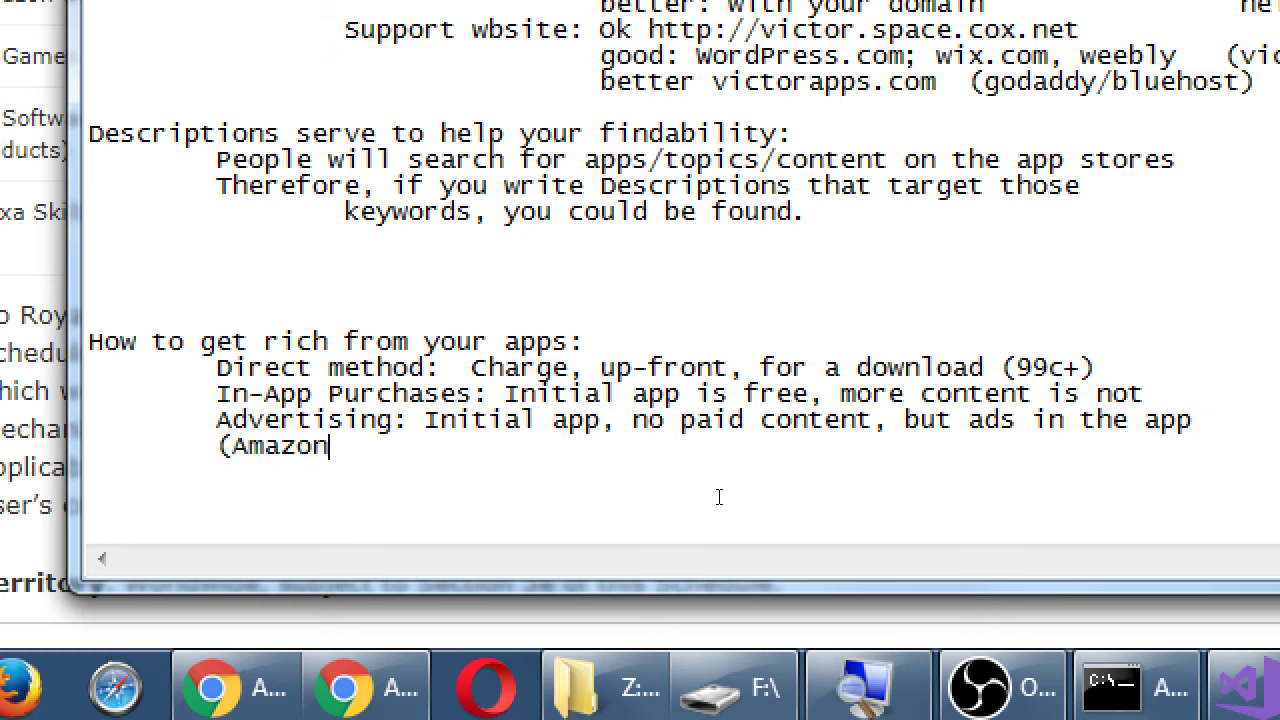
{"action": "type", "text": " Undergrou"}
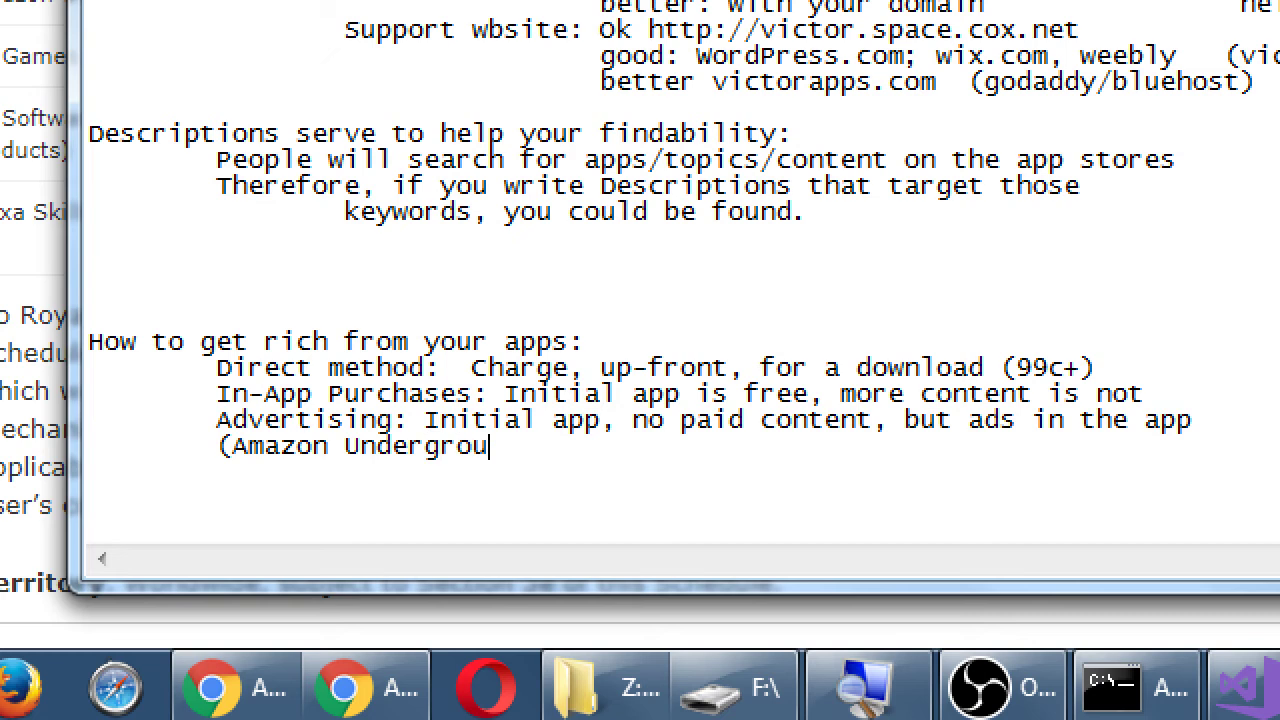
{"action": "type", "text": "nd: Thelong"}
{"action": "key", "text": "BackSpace"}
{"action": "key", "text": "BackSpace"}
{"action": "key", "text": "BackSpace"}
{"action": "key", "text": "BackSpace"}
{"action": "type", "text": "longer a"}
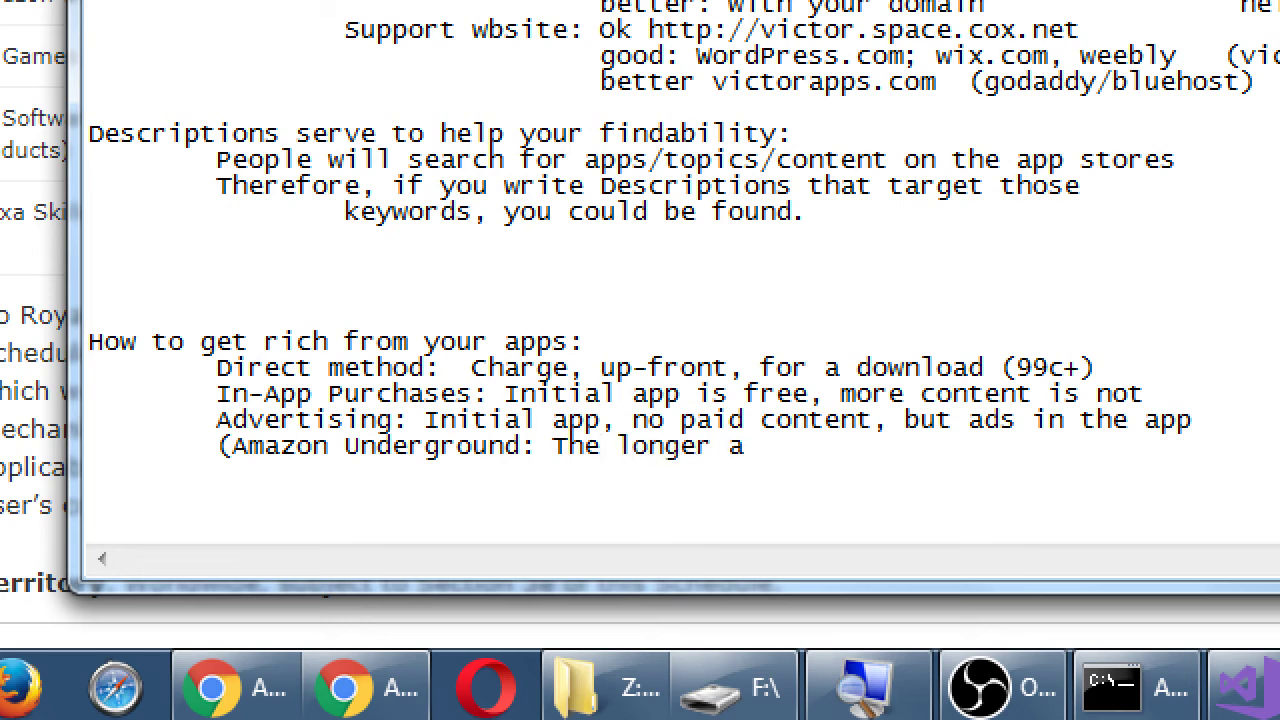
{"action": "type", "text": " person "}
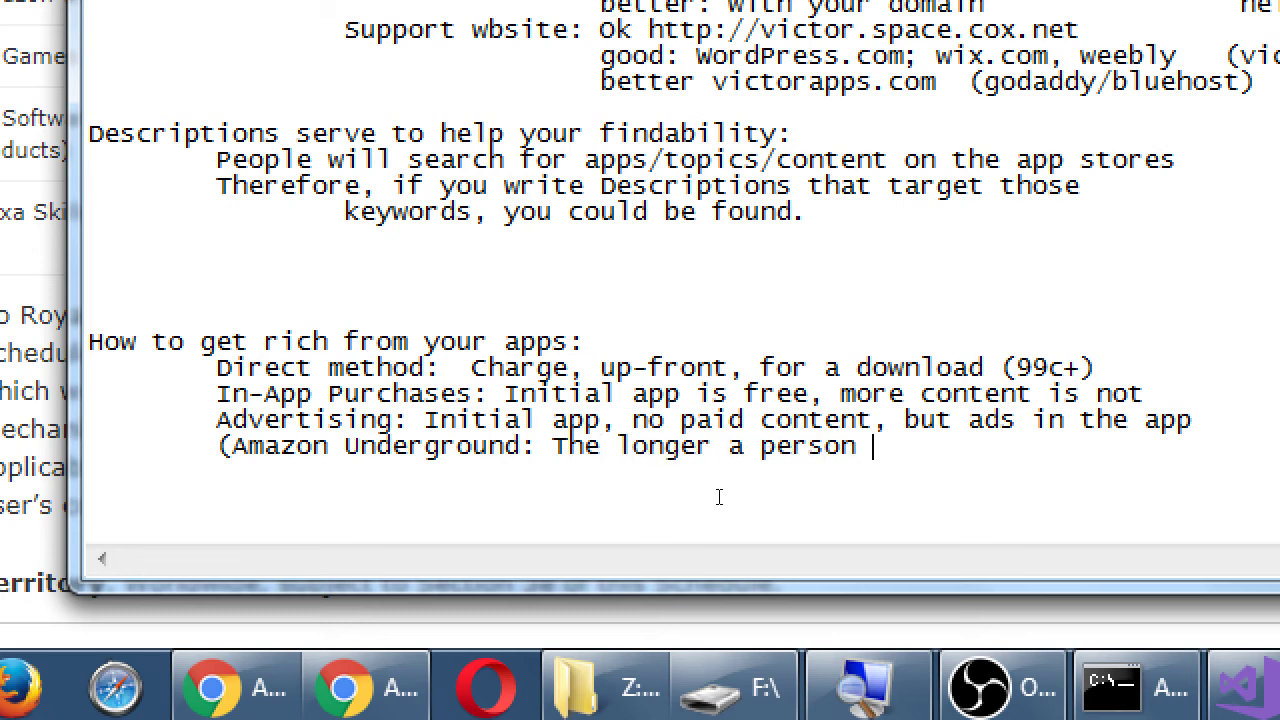
{"action": "type", "text": "USES your app, th"}
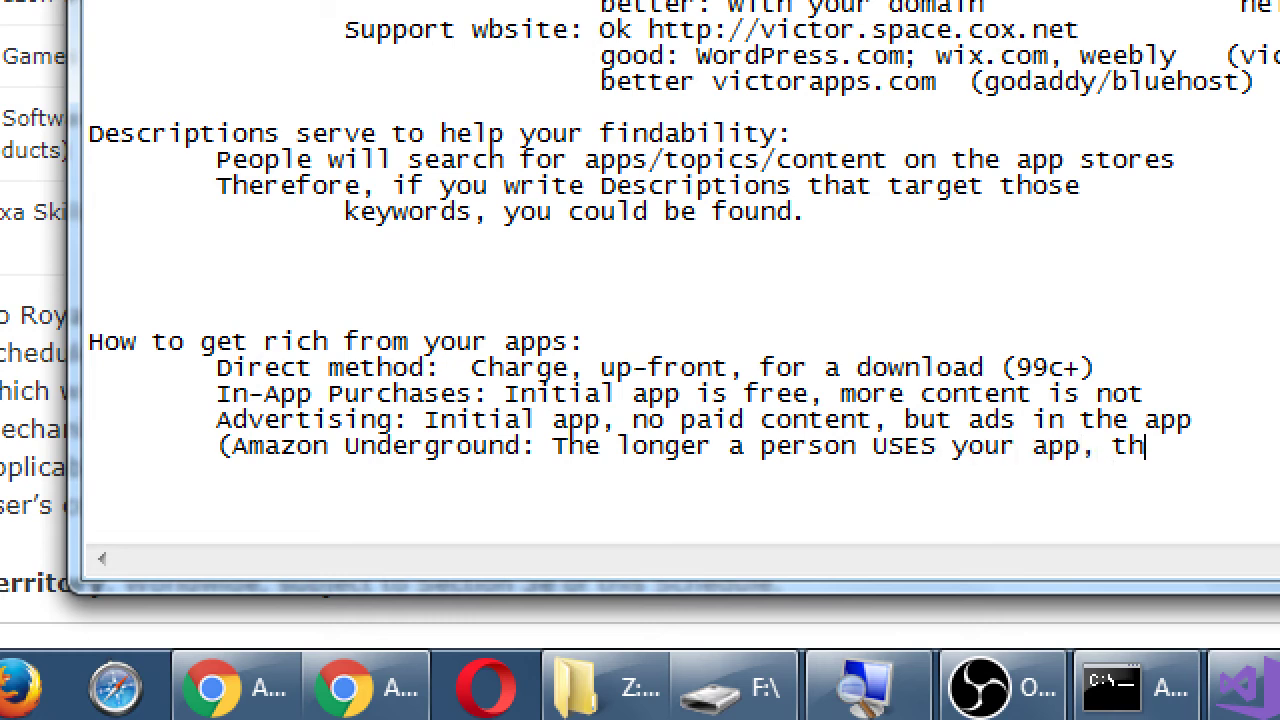
{"action": "type", "text": "e more yo"}
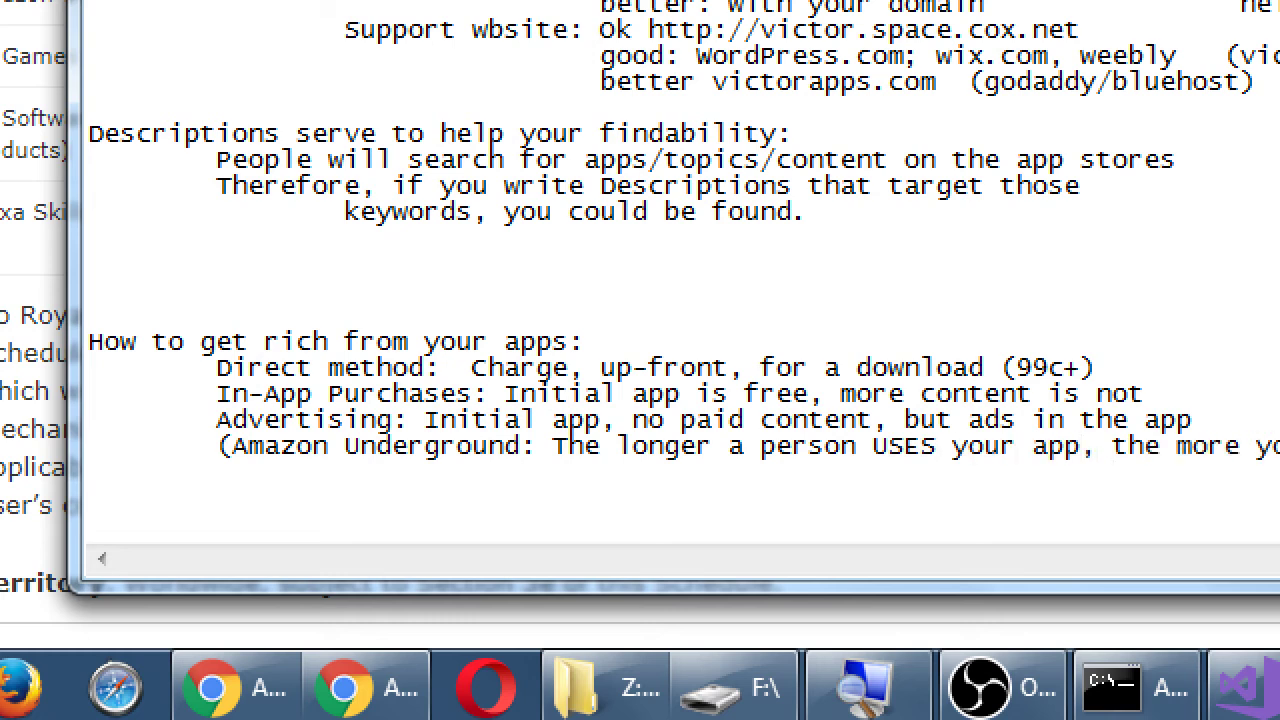
{"action": "type", "text": "u get paid)"}
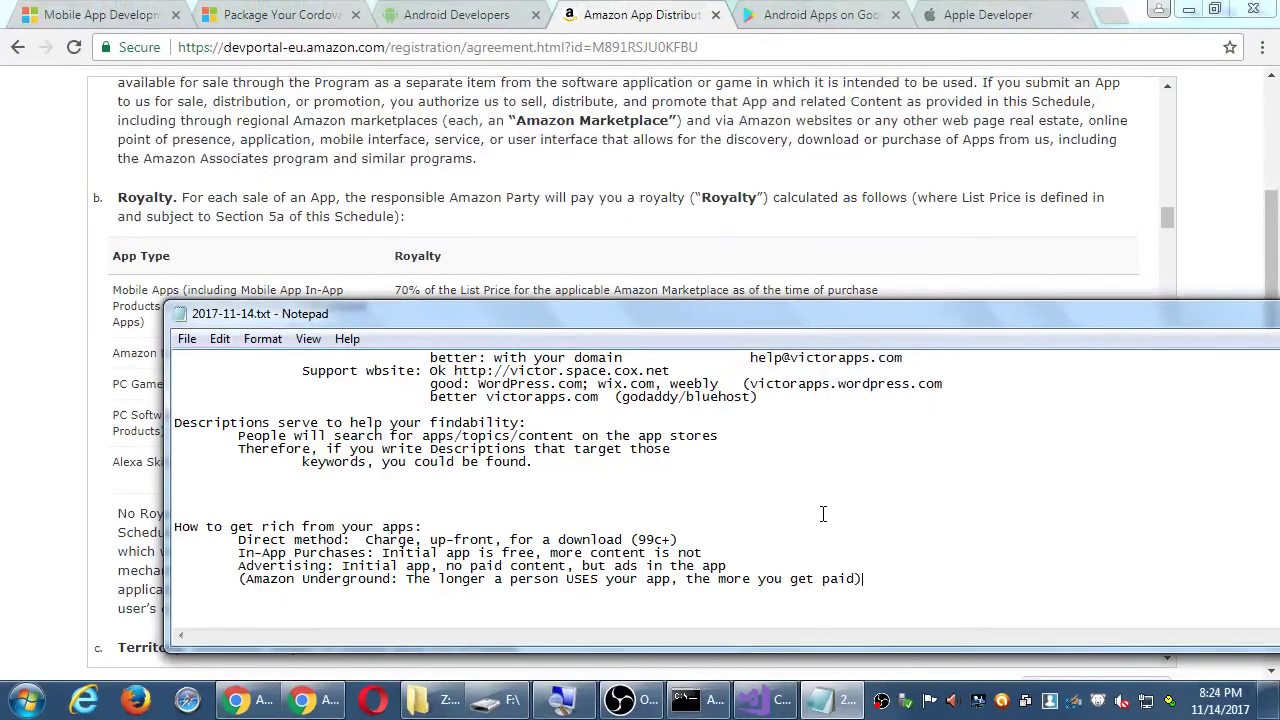
- Return to the agreement page, scroll to the bottom and accept it with Accept and Continue
{"action": "left_click", "coordinate": [1005, 252]}
{"action": "scroll", "coordinate": [1276, 452], "scroll_direction": "down", "scroll_amount": 3}
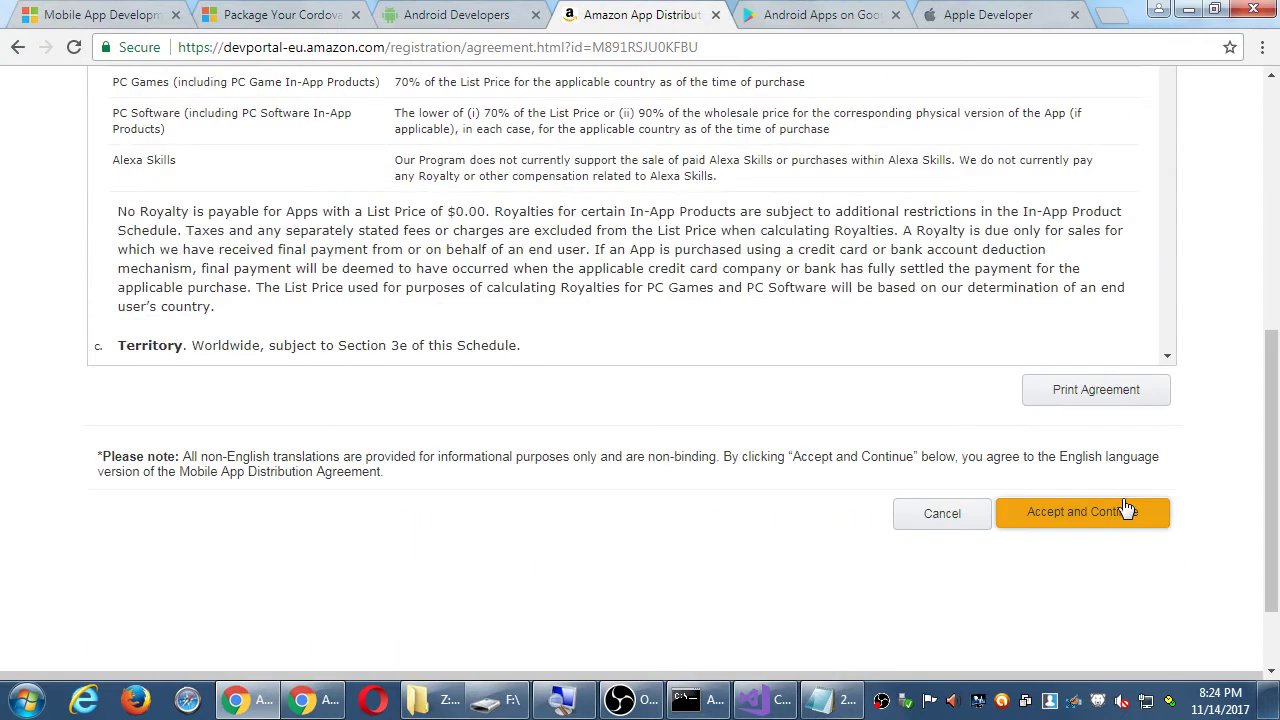
{"action": "left_click", "coordinate": [1036, 522]}
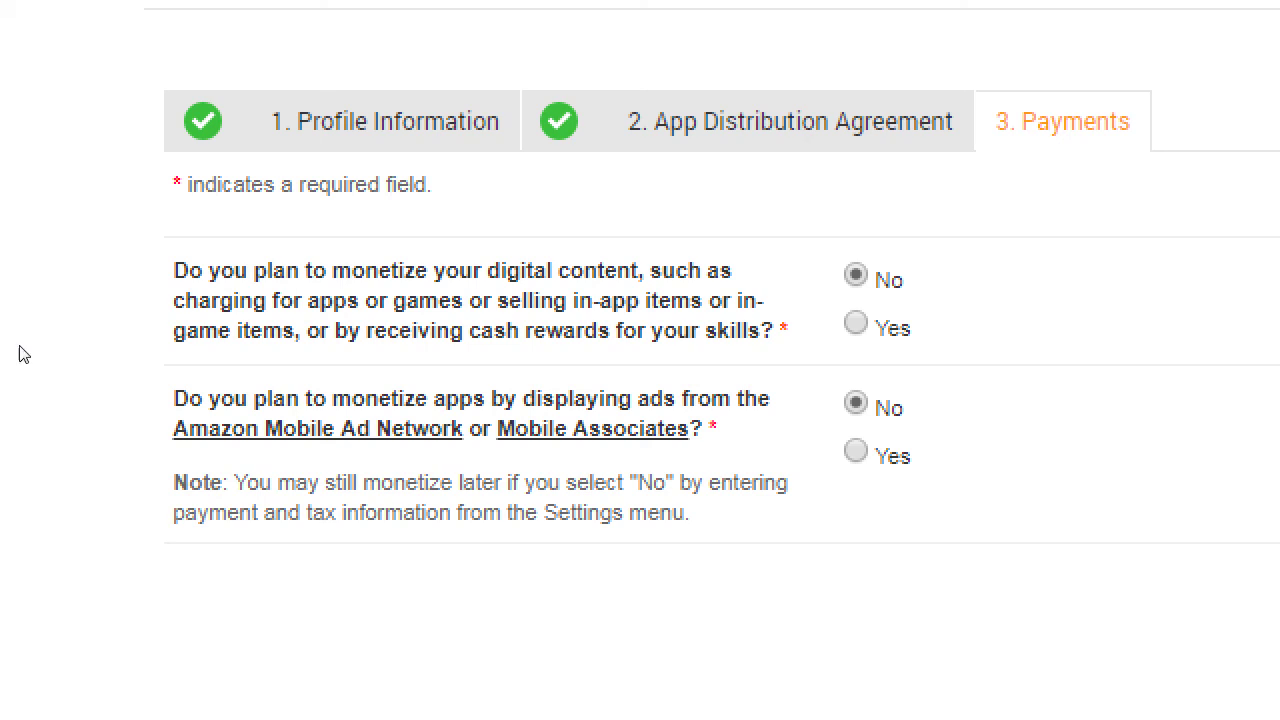
{"action": "left_click_drag", "start_coordinate": [146, 343], "coordinate": [347, 343]}
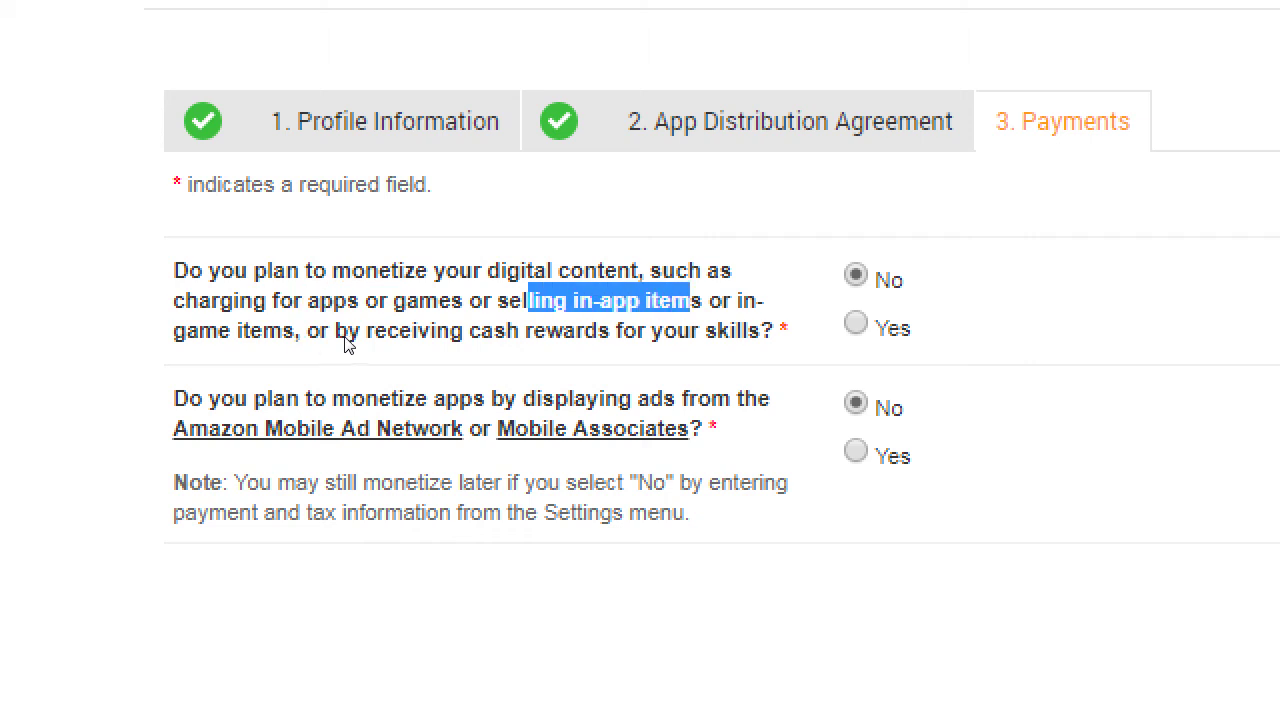
{"action": "left_click_drag", "start_coordinate": [229, 363], "coordinate": [297, 358]}
{"action": "left_click", "coordinate": [318, 358]}
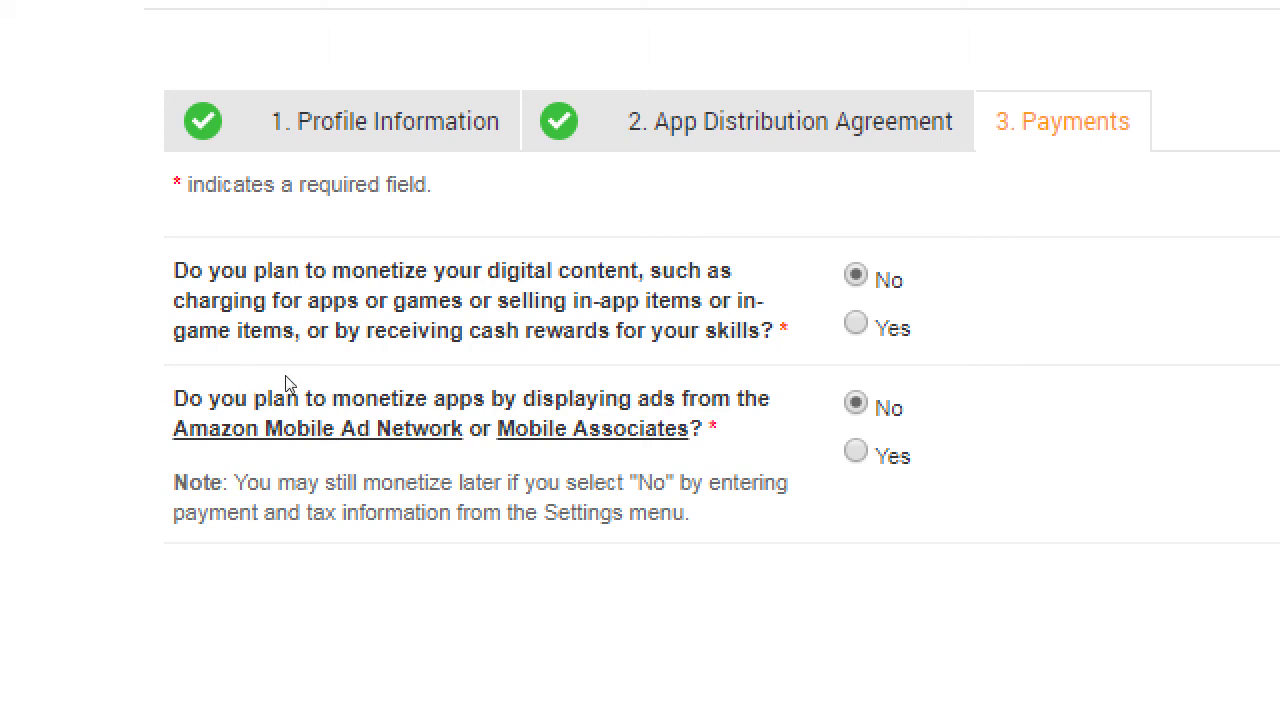
{"action": "key", "text": "Down"}
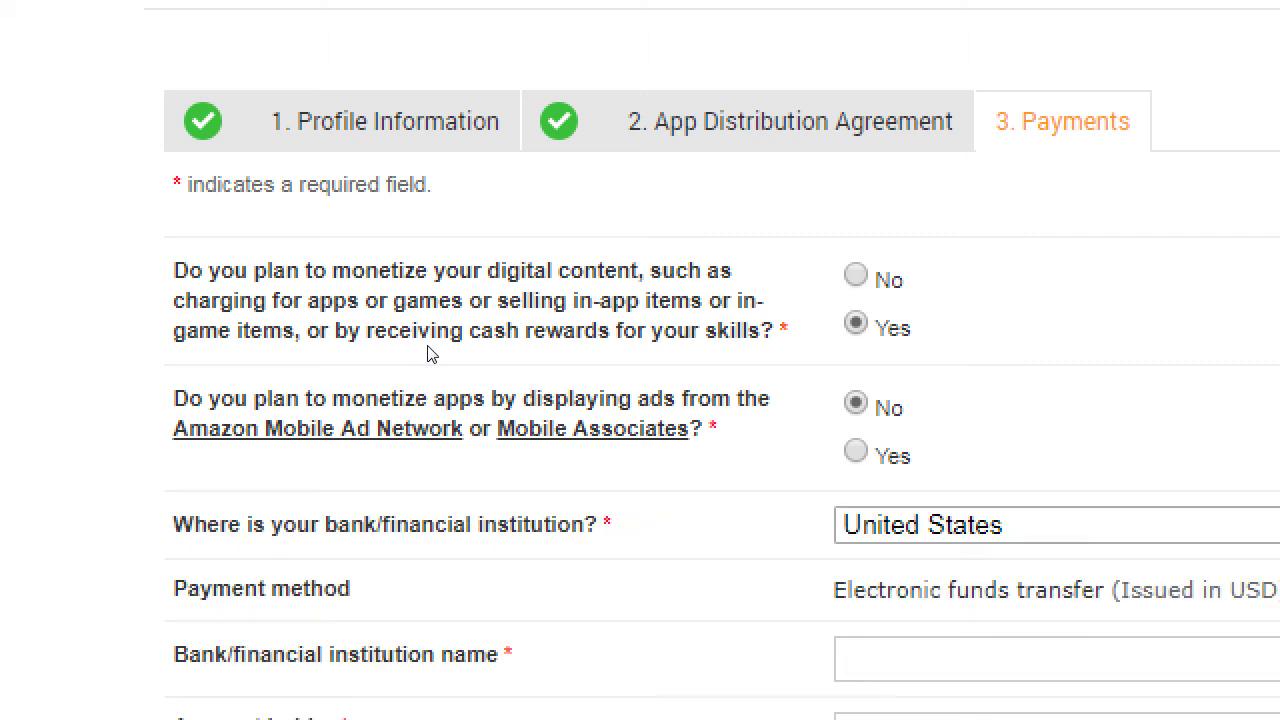
{"action": "scroll", "coordinate": [403, 423], "scroll_direction": "down", "scroll_amount": 3}
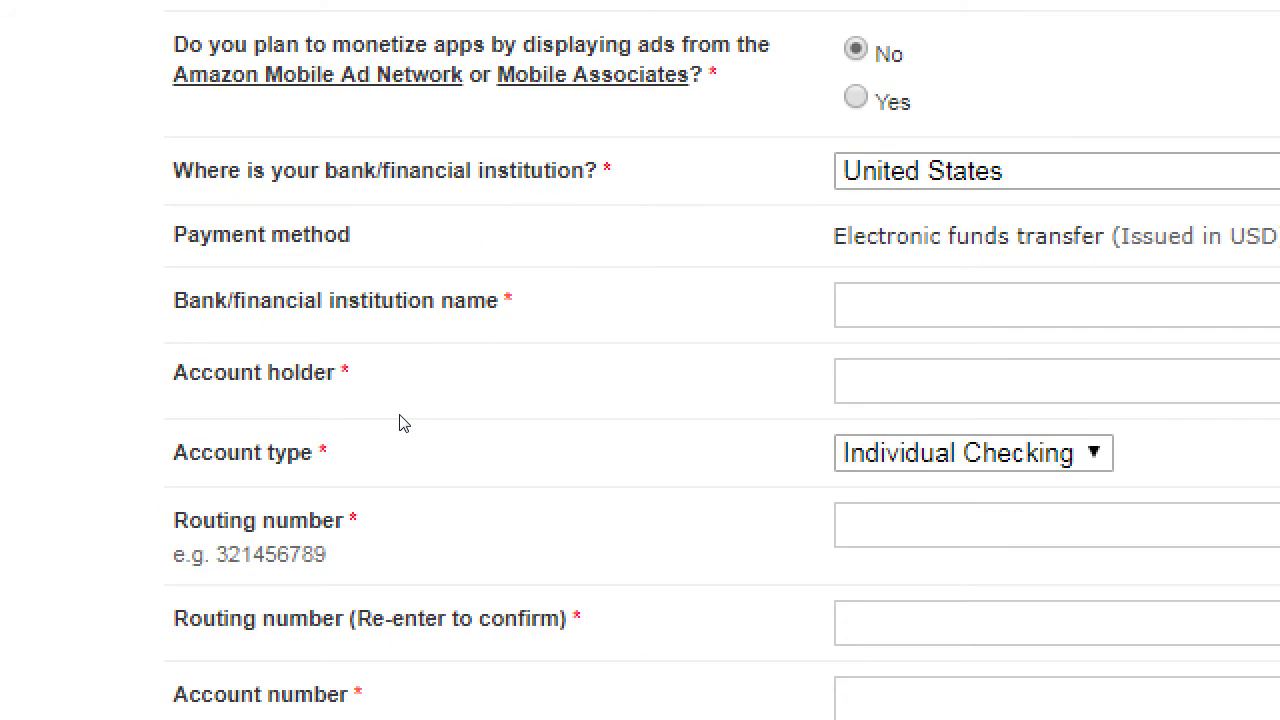
{"action": "scroll", "coordinate": [403, 423], "scroll_direction": "up", "scroll_amount": 3}
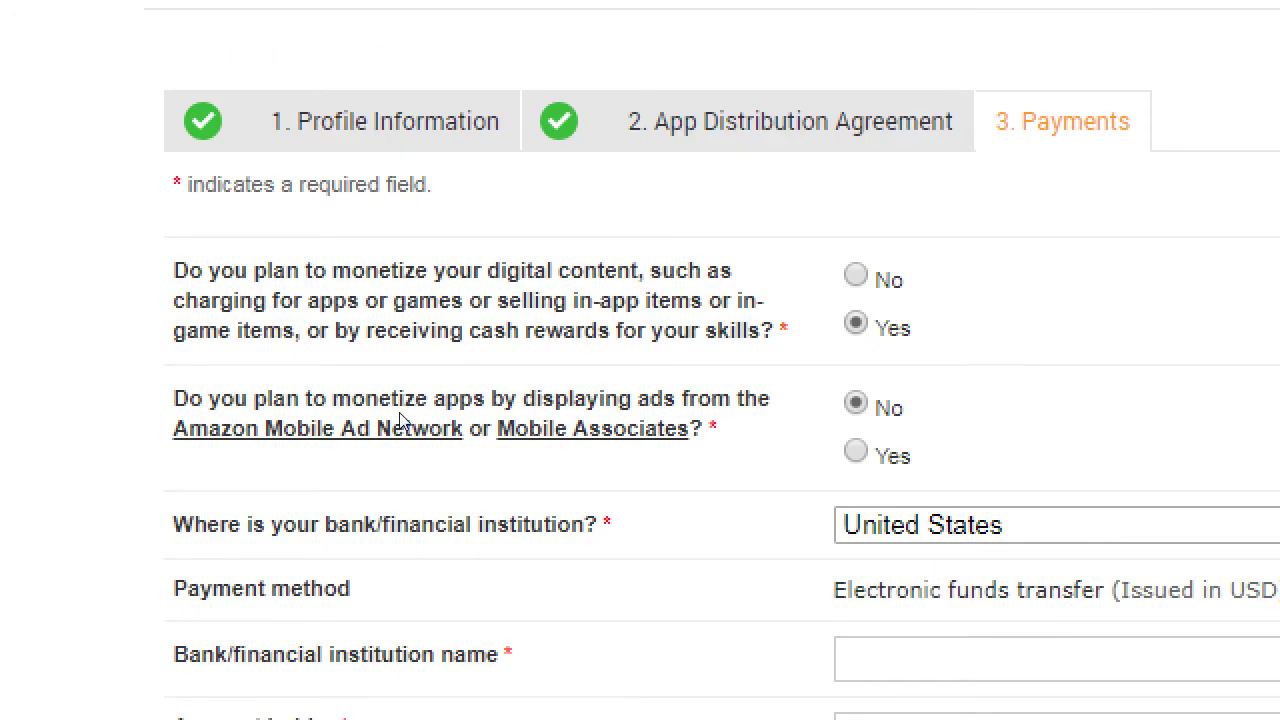
{"action": "key", "text": "Up"}
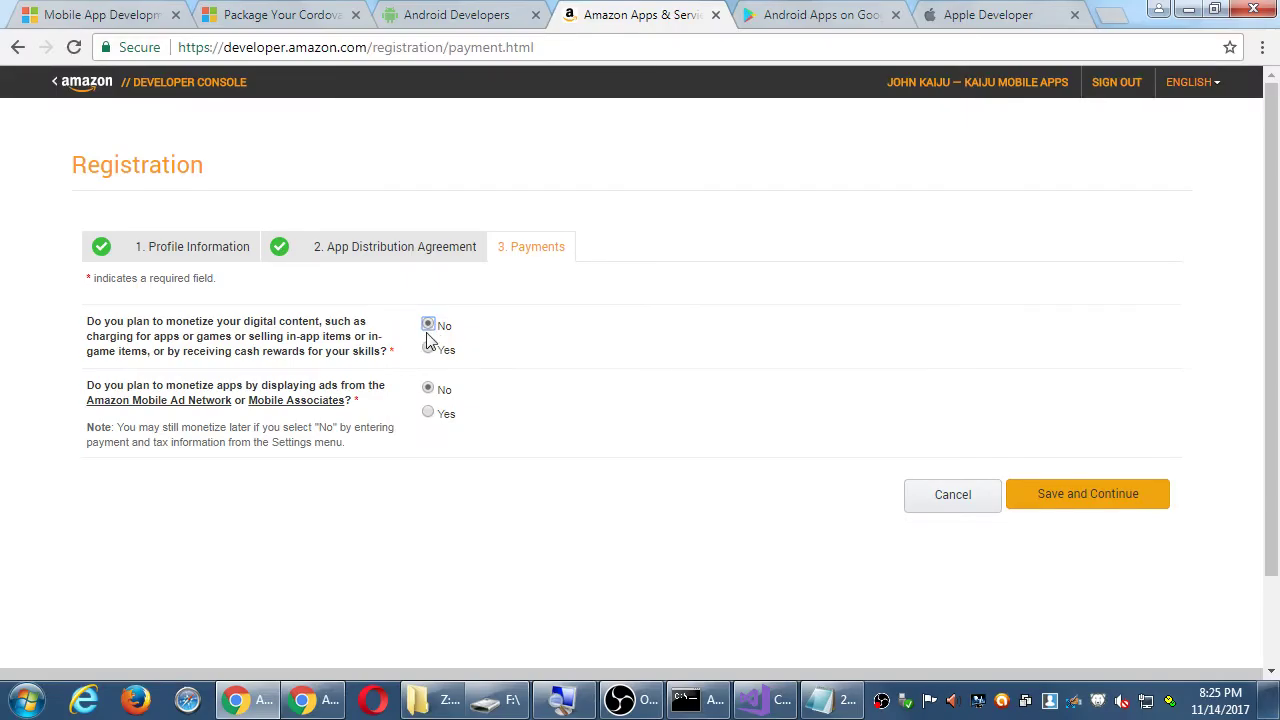
{"action": "left_click", "coordinate": [427, 351]}
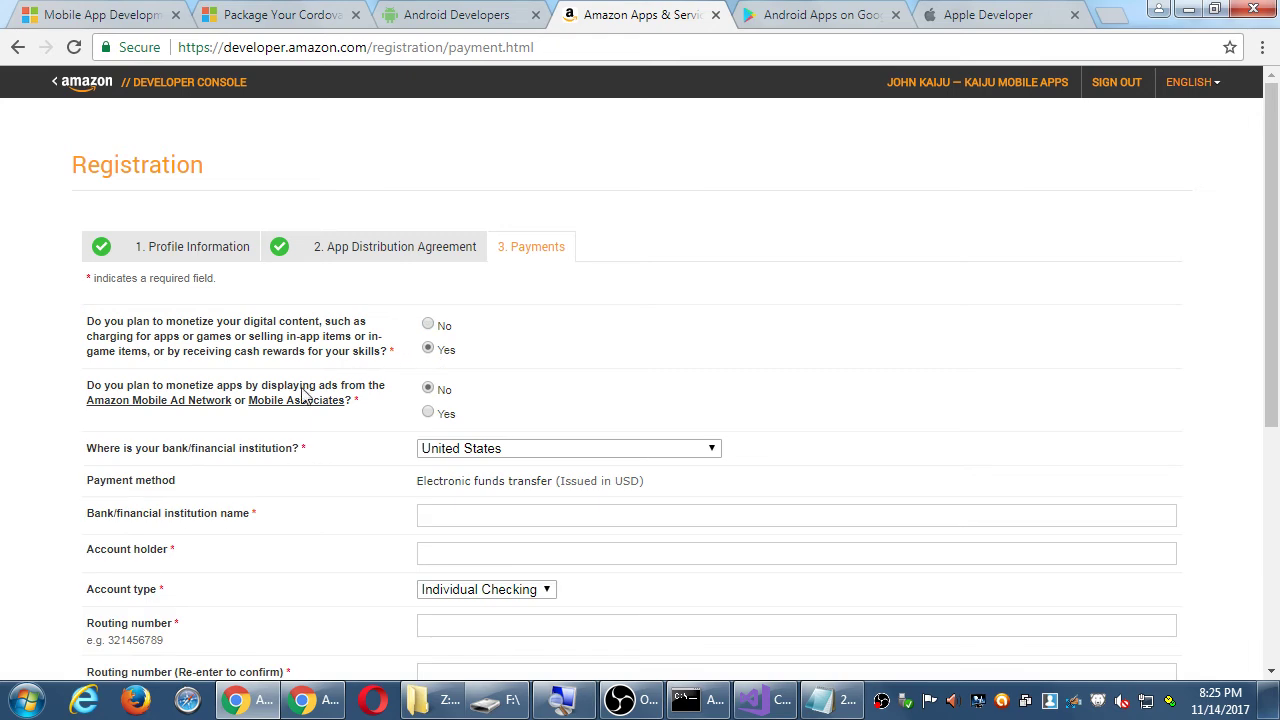
{"action": "scroll", "coordinate": [75, 408], "scroll_direction": "down", "scroll_amount": 3}
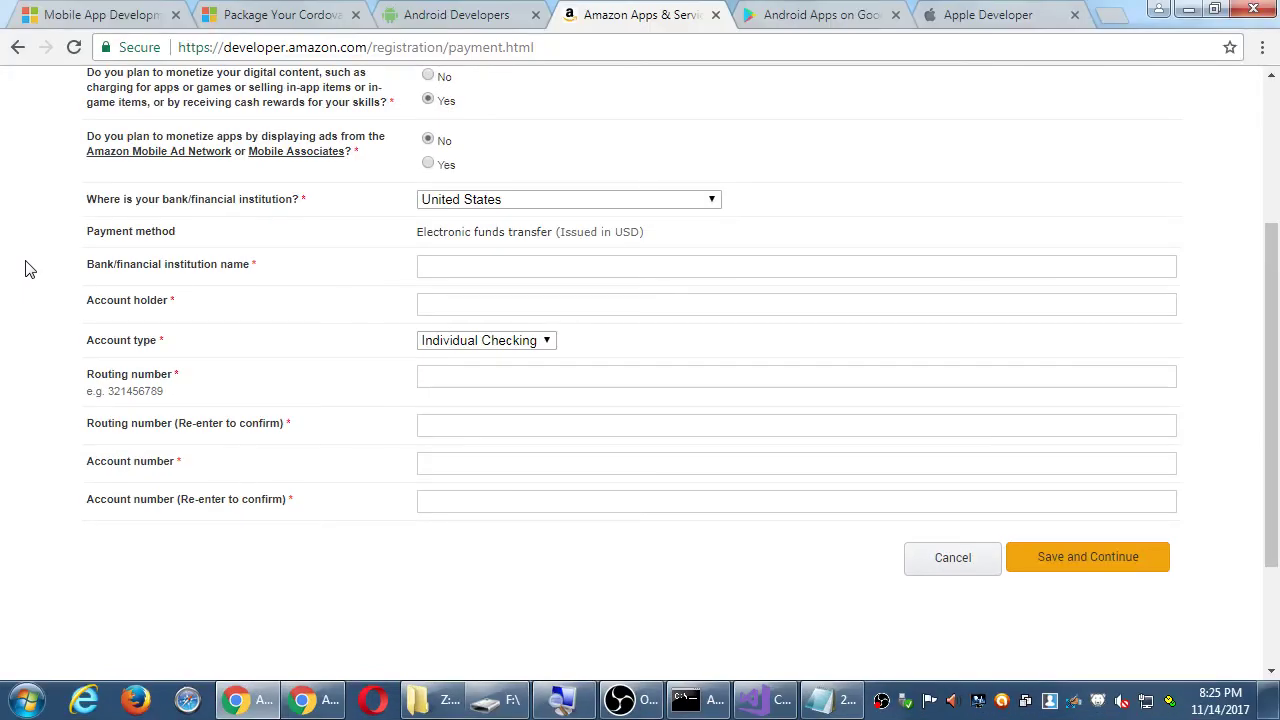
{"action": "scroll", "coordinate": [149, 329], "scroll_direction": "up", "scroll_amount": 2}
{"action": "left_click", "coordinate": [425, 184]}
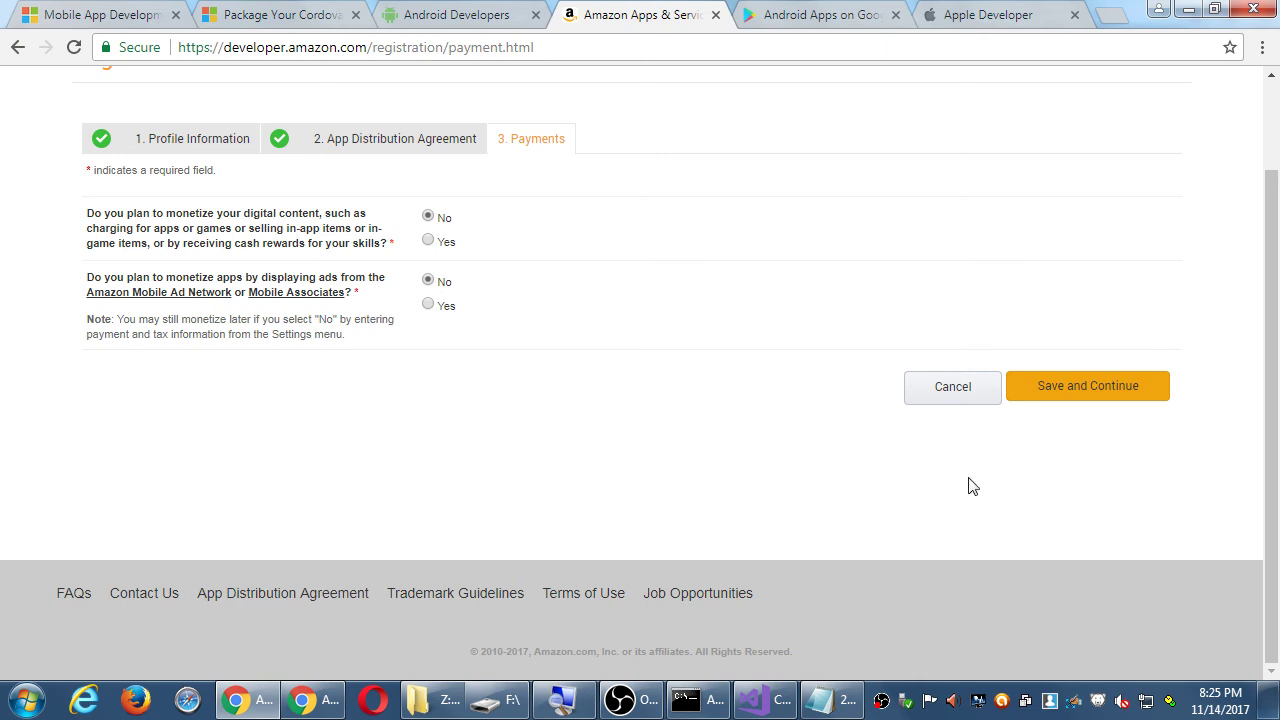
- Save the payment answers to reach the developer dashboard, then switch to the Google Play Android apps tab
{"action": "left_click", "coordinate": [1078, 390]}
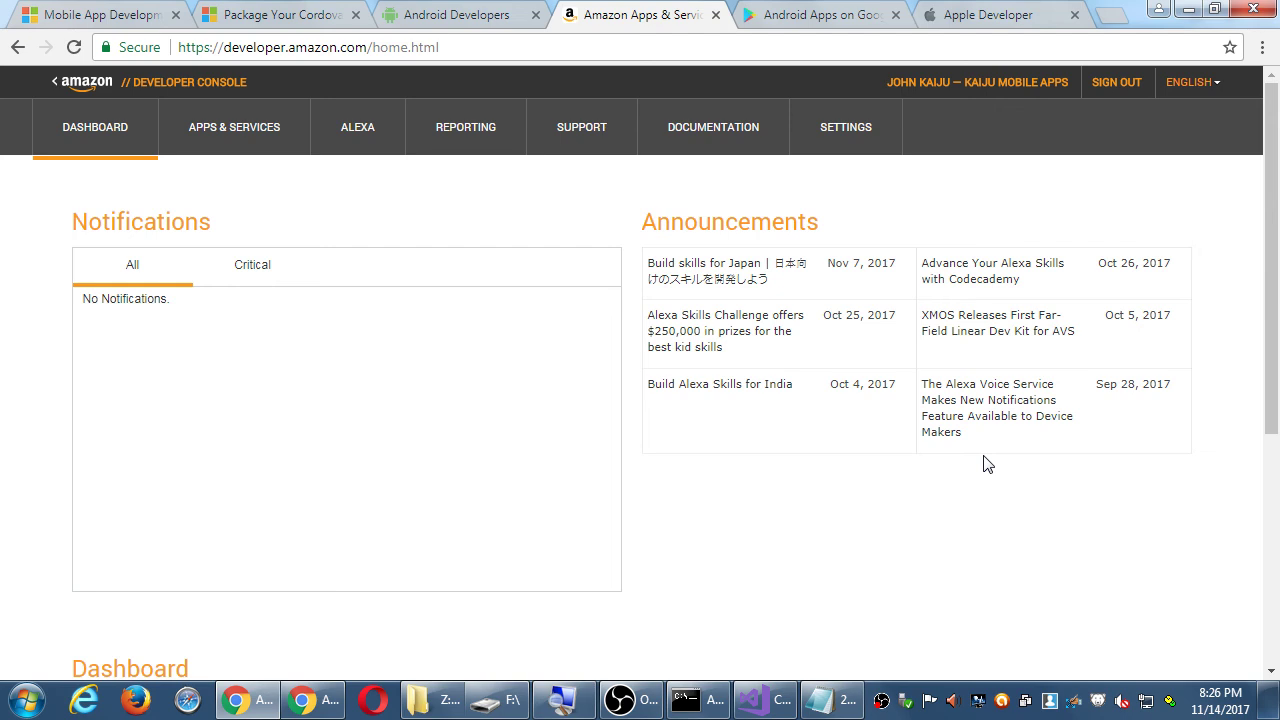
{"action": "scroll", "coordinate": [1000, 467], "scroll_direction": "down", "scroll_amount": 4}
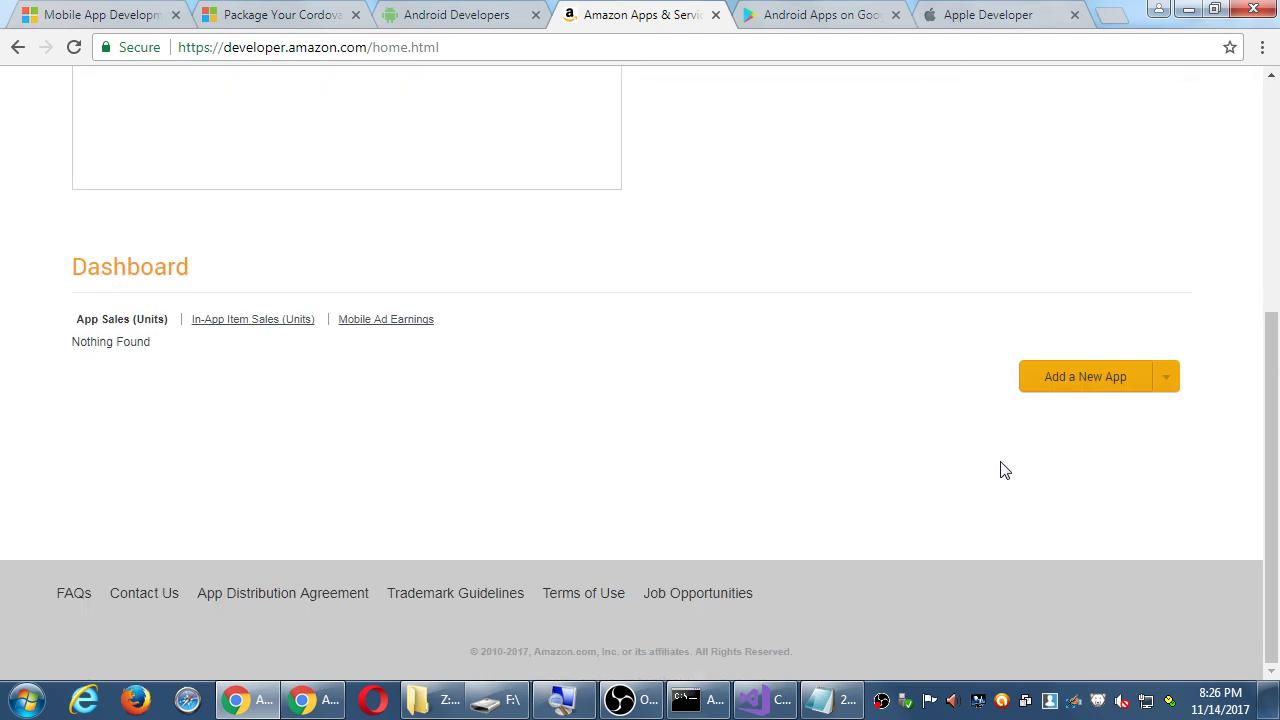
{"action": "scroll", "coordinate": [1000, 467], "scroll_direction": "up", "scroll_amount": 4}
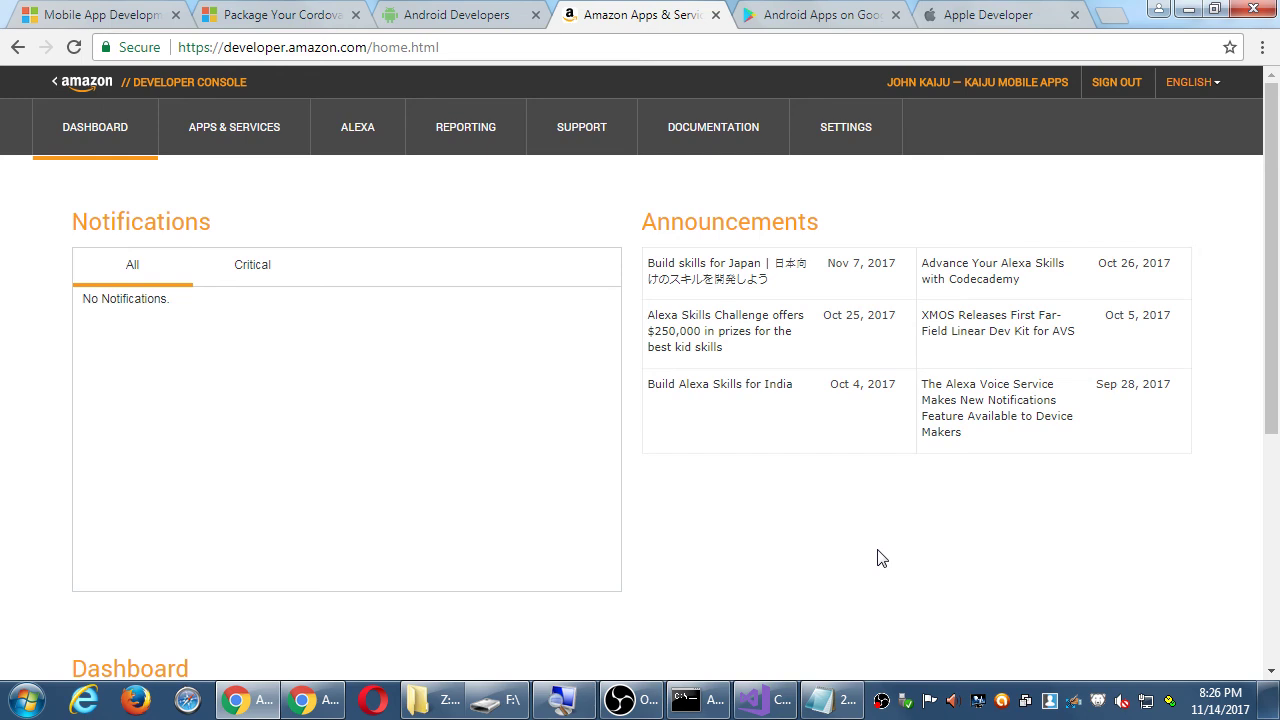
{"action": "left_click", "coordinate": [825, 15]}
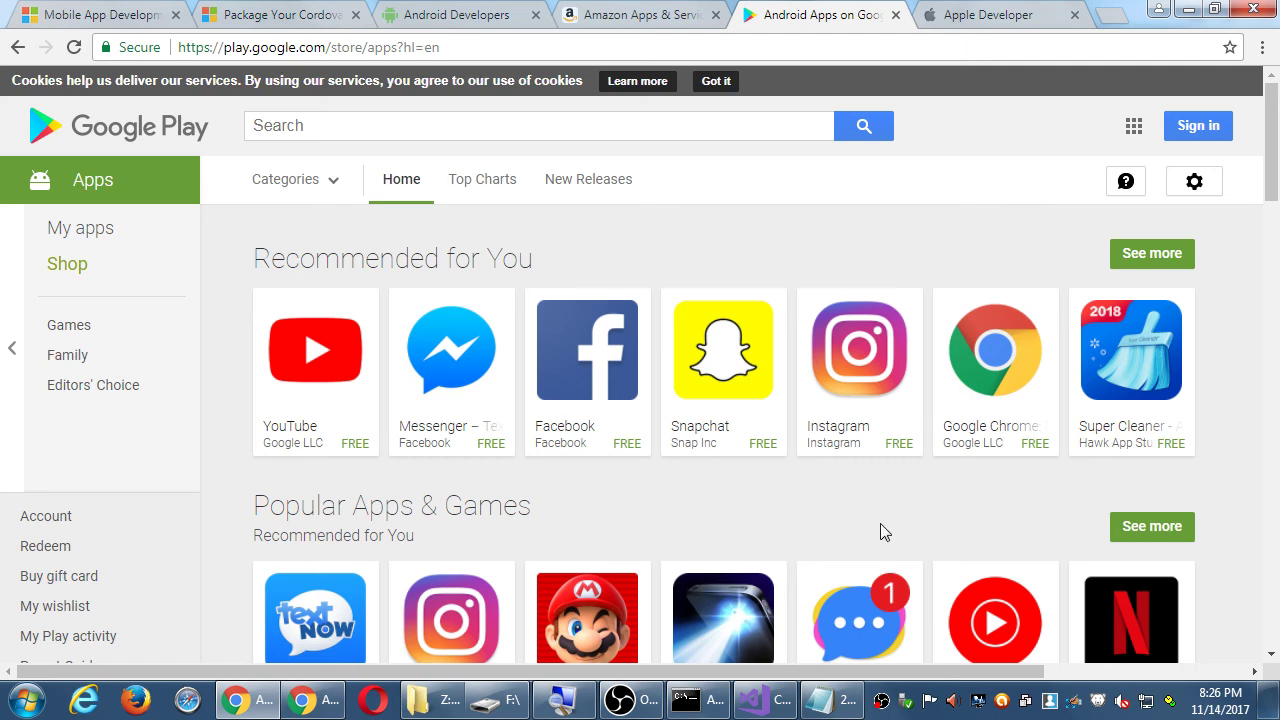
- In Notepad, type the line 'After setting up, return to developer.amazon.com to'
{"action": "left_click", "coordinate": [825, 700]}
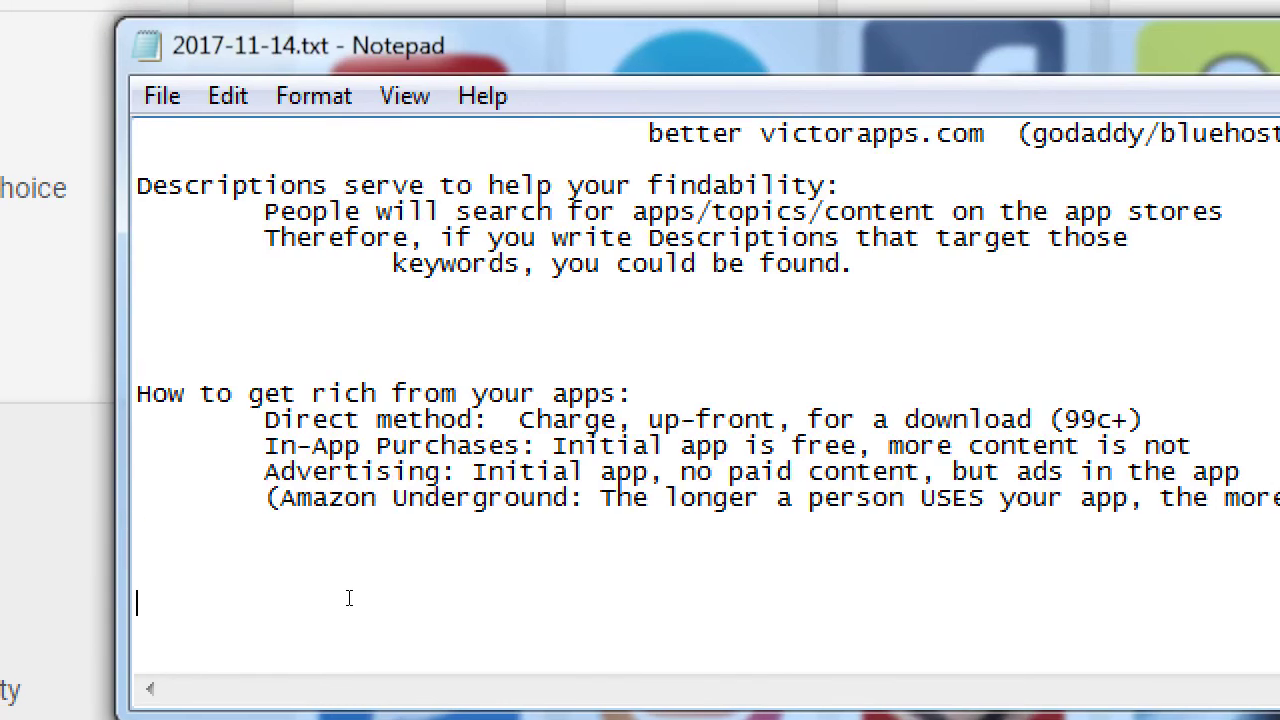
{"action": "type", "text": "After setting up, return to dvelo"}
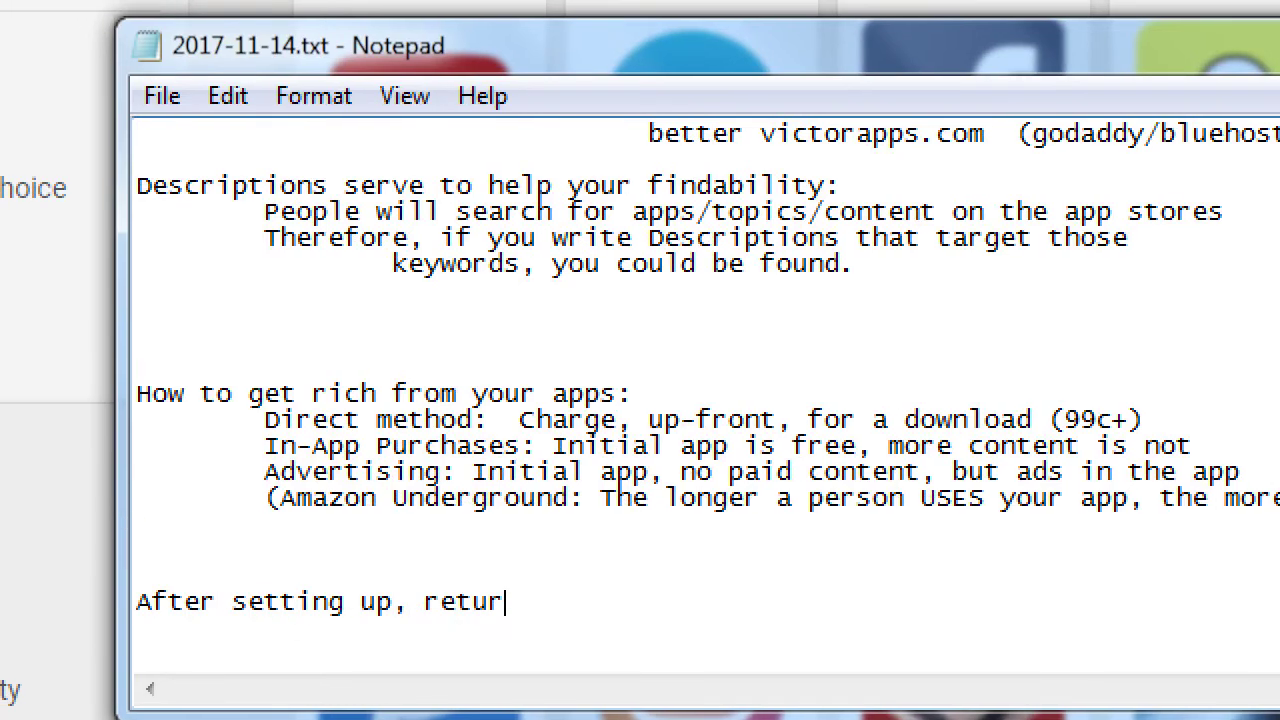
{"action": "key", "text": "BackSpace"}
{"action": "key", "text": "BackSpace"}
{"action": "key", "text": "BackSpace"}
{"action": "key", "text": "BackSpace"}
{"action": "type", "text": "eveloper.amazon.com "}
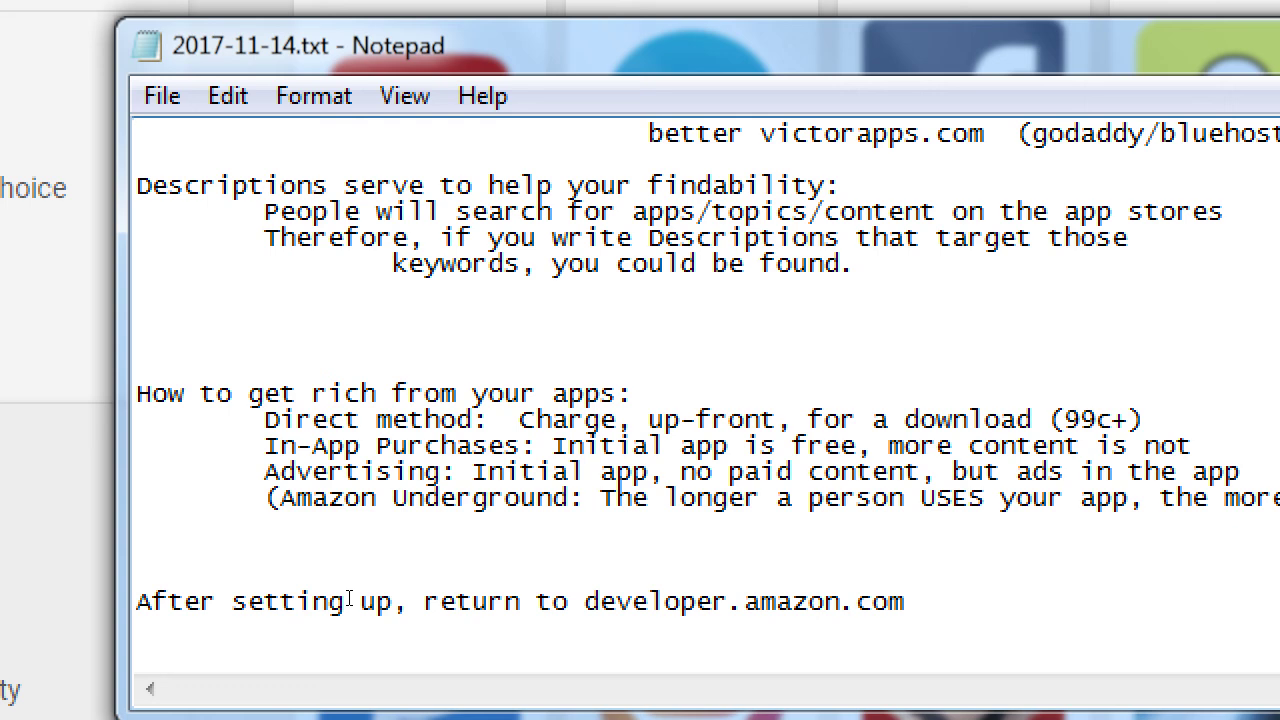
{"action": "type", "text": "to"}
- List indented items: Upload, Test, Distribute, Market, Get stats for your app
{"action": "key", "text": "Return"}
{"action": "key", "text": "Tab"}
{"action": "type", "text": "Upload"}
{"action": "key", "text": "Return"}
{"action": "key", "text": "Tab"}
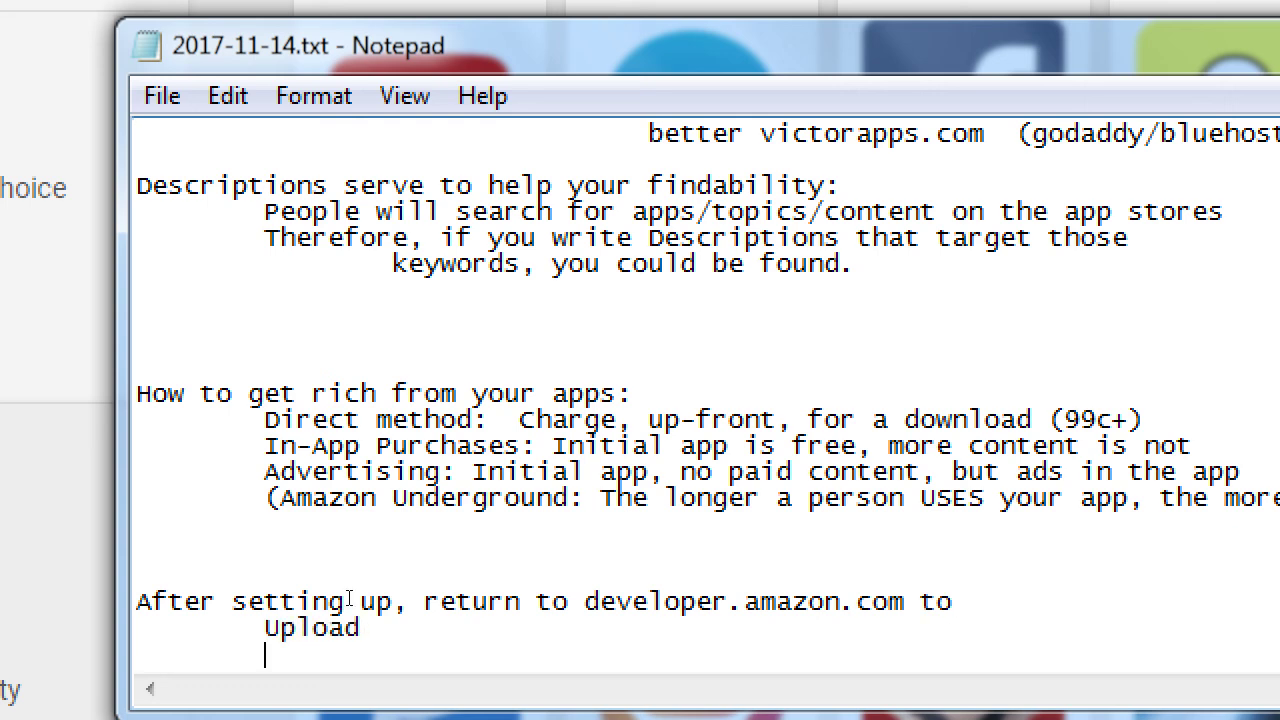
{"action": "type", "text": "Test"}
{"action": "key", "text": "Return"}
{"action": "key", "text": "Tab"}
{"action": "type", "text": "Distrubut"}
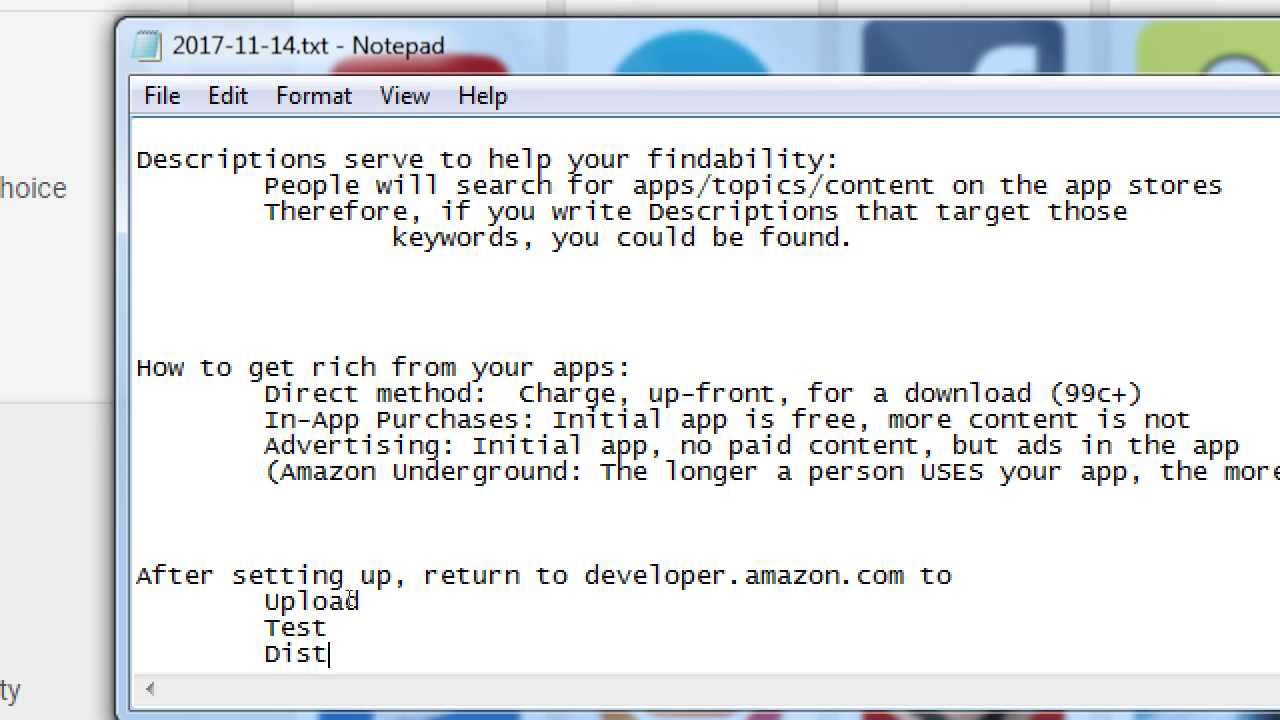
{"action": "key", "text": "BackSpace"}
{"action": "key", "text": "BackSpace"}
{"action": "key", "text": "BackSpace"}
{"action": "key", "text": "BackSpace"}
{"action": "type", "text": "ibute"}
{"action": "key", "text": "Return"}
{"action": "key", "text": "Tab"}
{"action": "type", "text": "Market"}
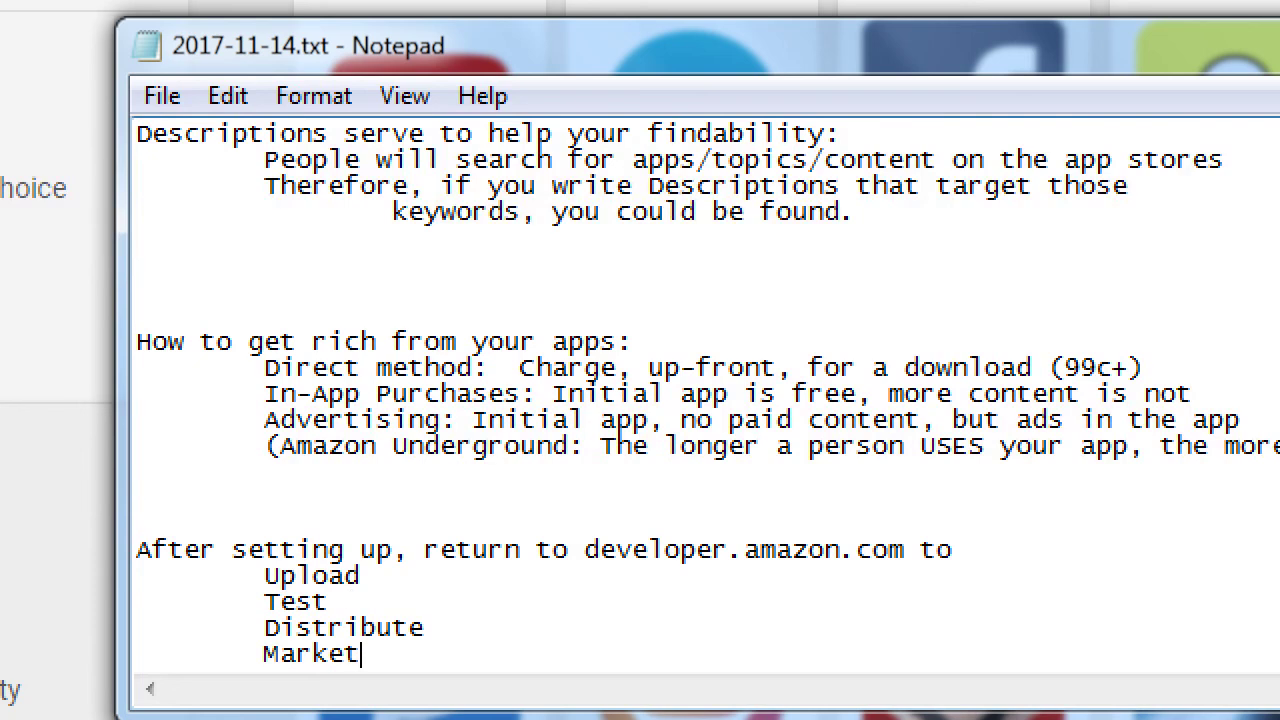
{"action": "key", "text": "Return"}
{"action": "key", "text": "Tab"}
{"action": "type", "text": "Get stats for you"}
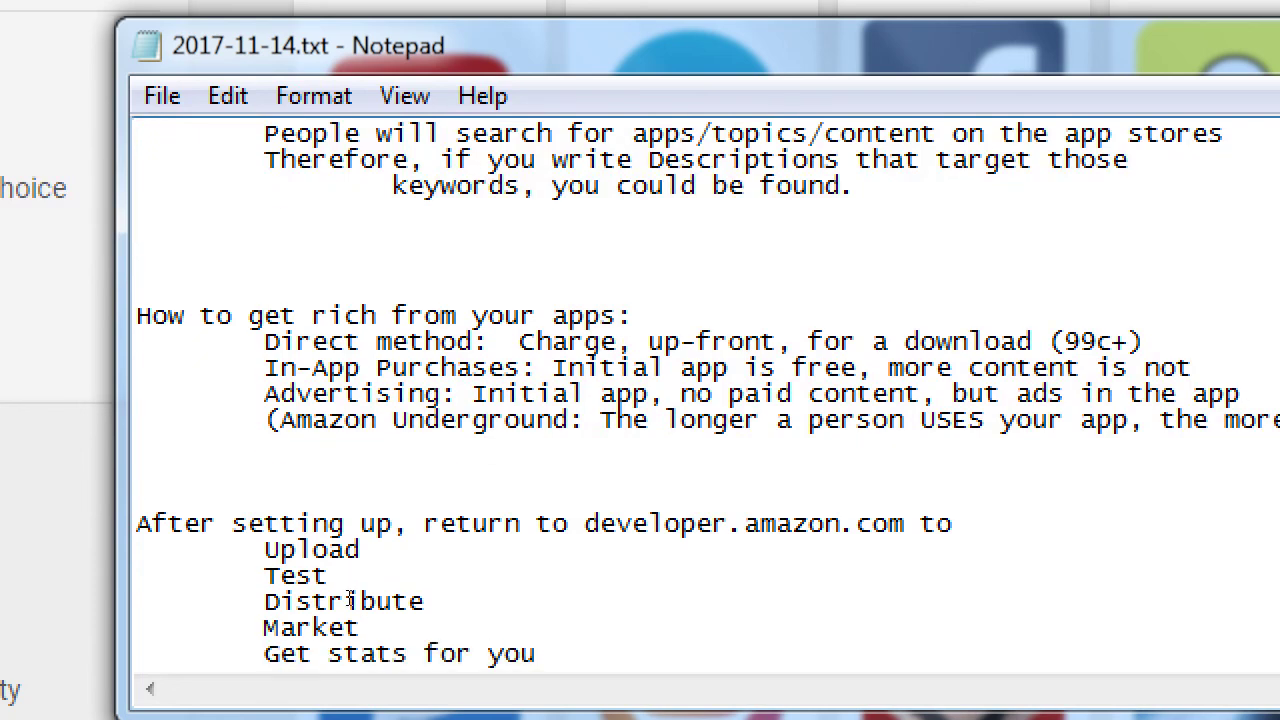
{"action": "type", "text": "r app"}
- Return to the Amazon developer dashboard in the browser, then bring OBS to the front
{"action": "key", "text": "super"}
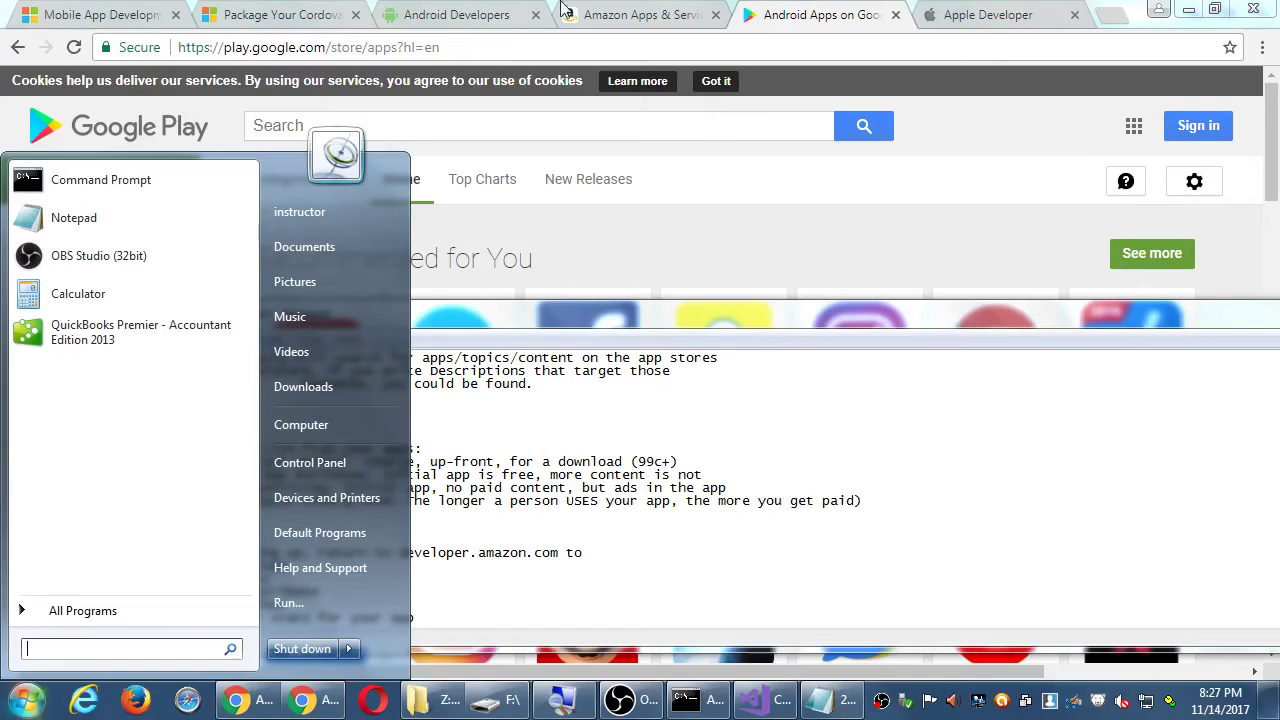
{"action": "left_click", "coordinate": [445, 8]}
{"action": "left_click", "coordinate": [445, 8]}
{"action": "left_click", "coordinate": [637, 14]}
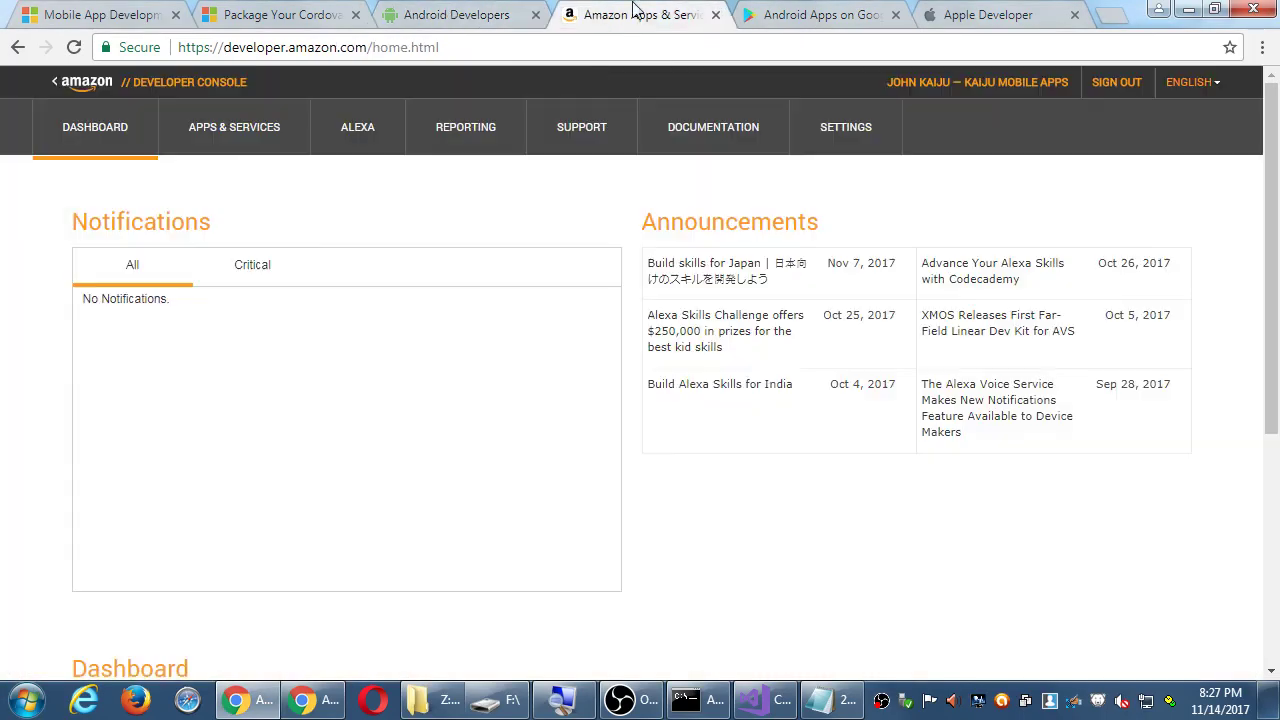
{"action": "scroll", "coordinate": [711, 537], "scroll_direction": "down", "scroll_amount": 5}
{"action": "scroll", "coordinate": [711, 537], "scroll_direction": "up", "scroll_amount": 5}
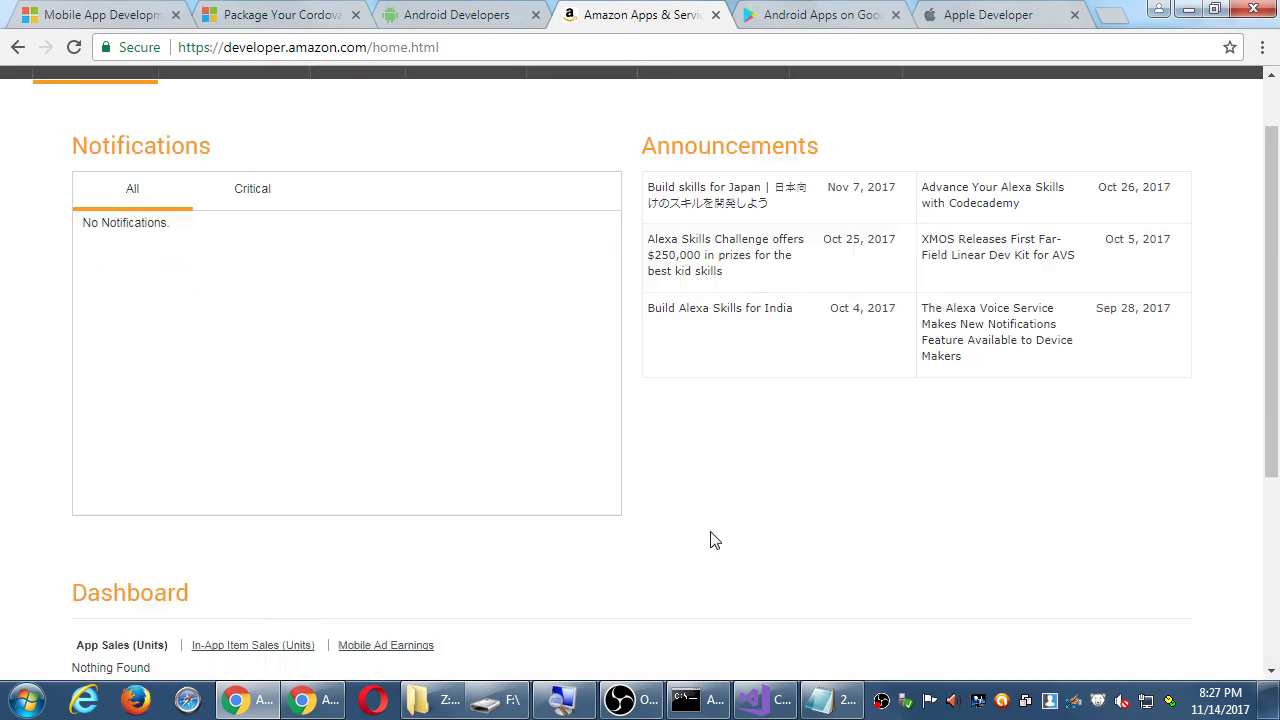
{"action": "scroll", "coordinate": [711, 540], "scroll_direction": "down", "scroll_amount": 5}
{"action": "scroll", "coordinate": [710, 540], "scroll_direction": "up", "scroll_amount": 5}
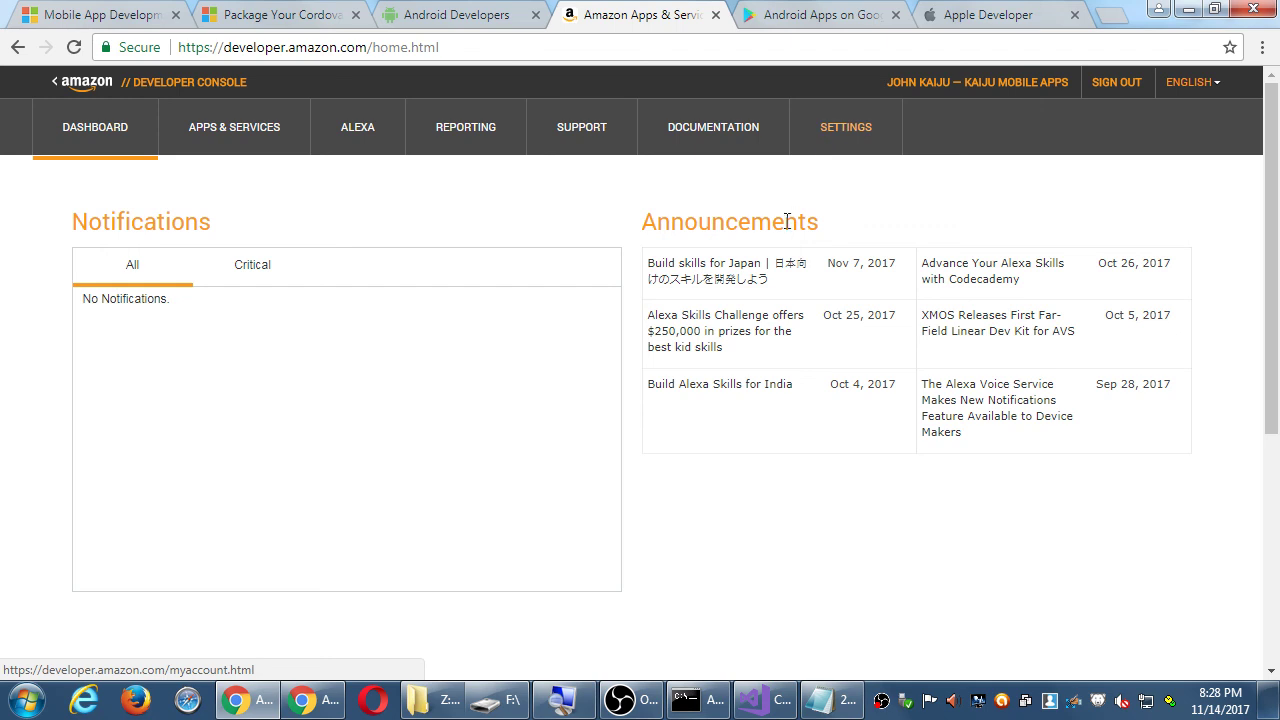
{"action": "left_click", "coordinate": [628, 702]}
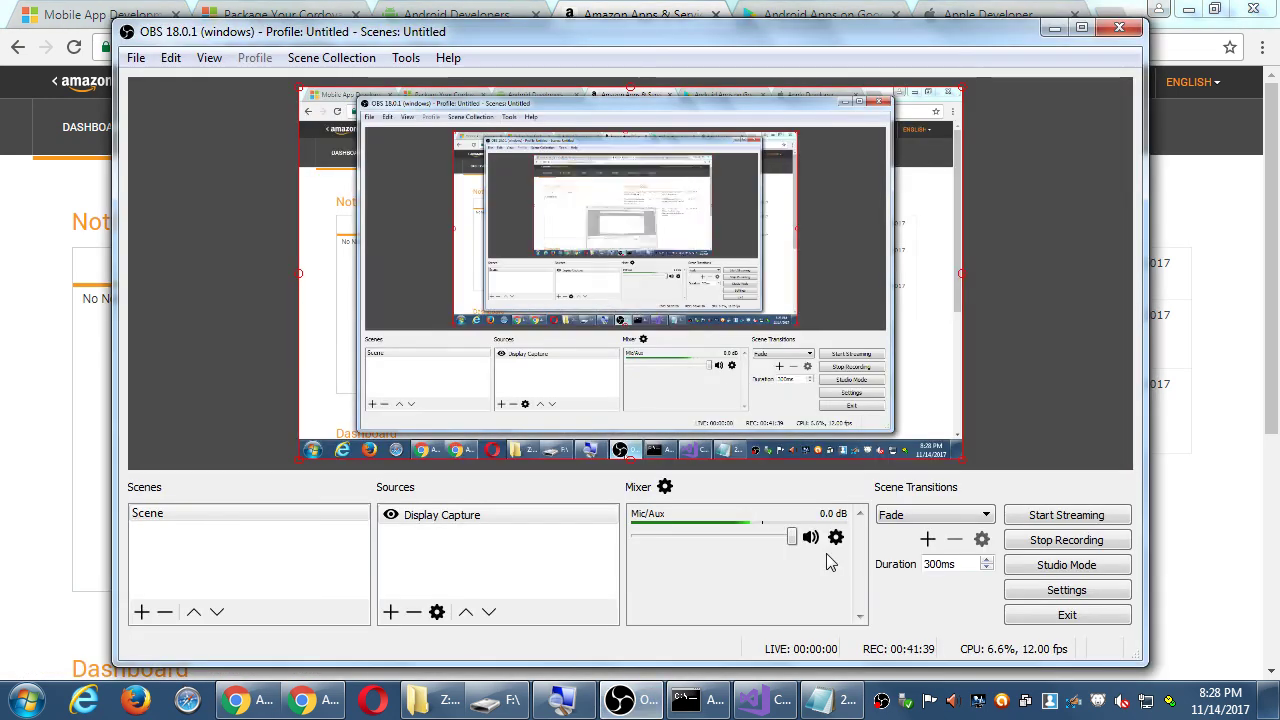